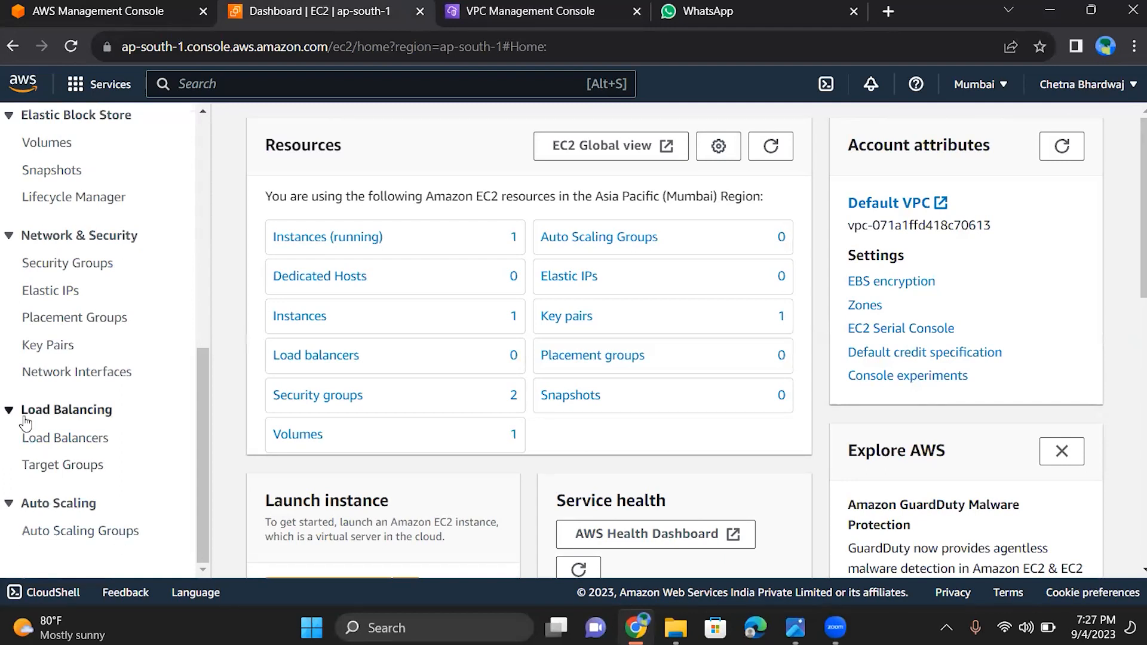
Open the EC2 target groups list and start creating a new target group
left_click(62, 465)
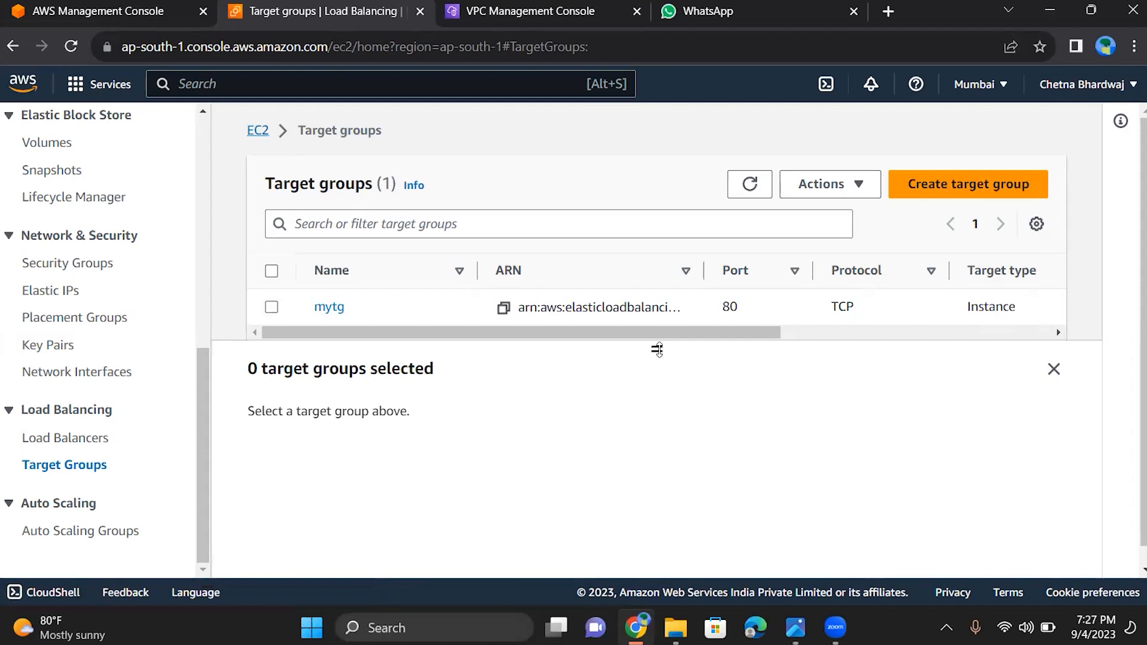
left_click_drag(657, 347, 658, 407)
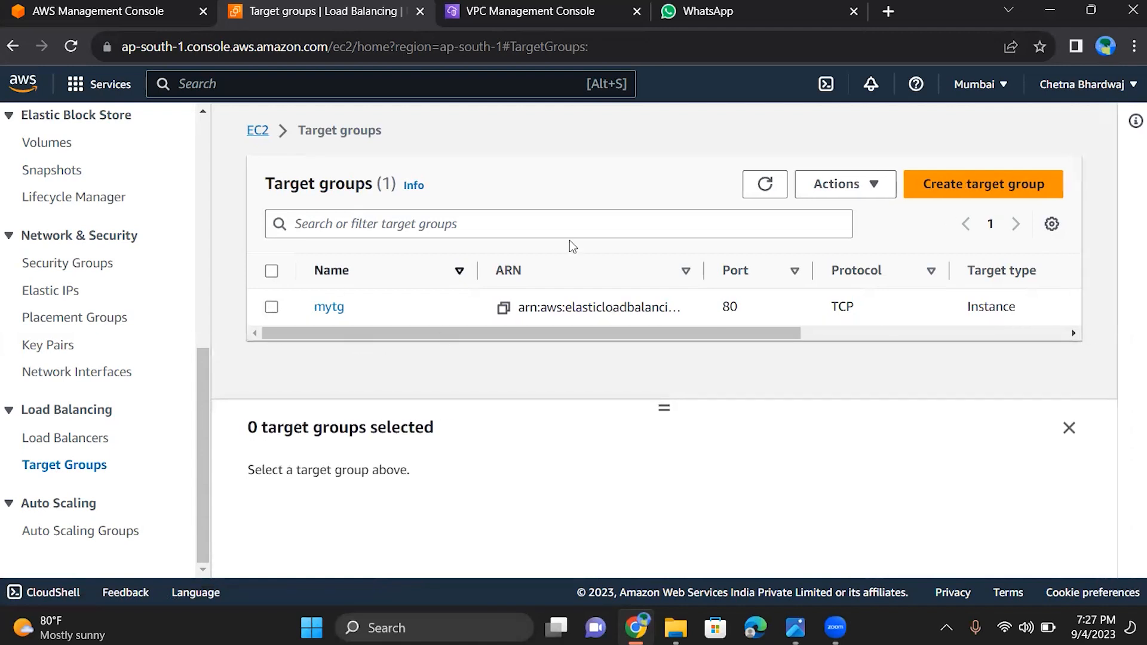
left_click(963, 196)
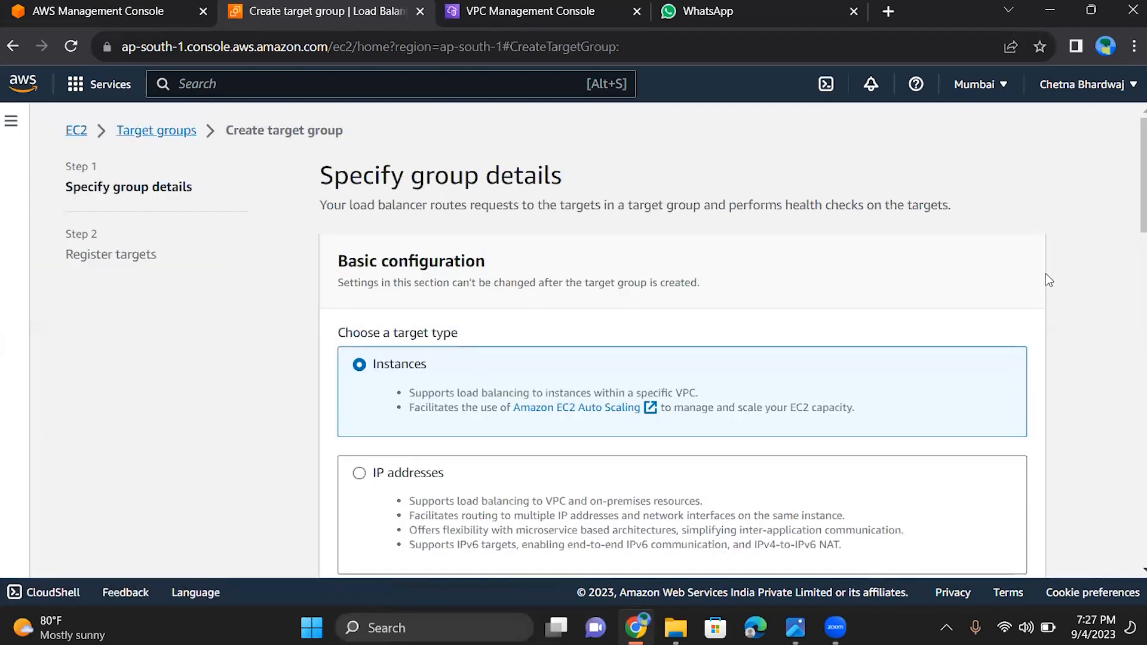
Examine the target types offered in the basic configuration, from Instances through Application Load Balancer
scroll(1134, 245, "down", 4)
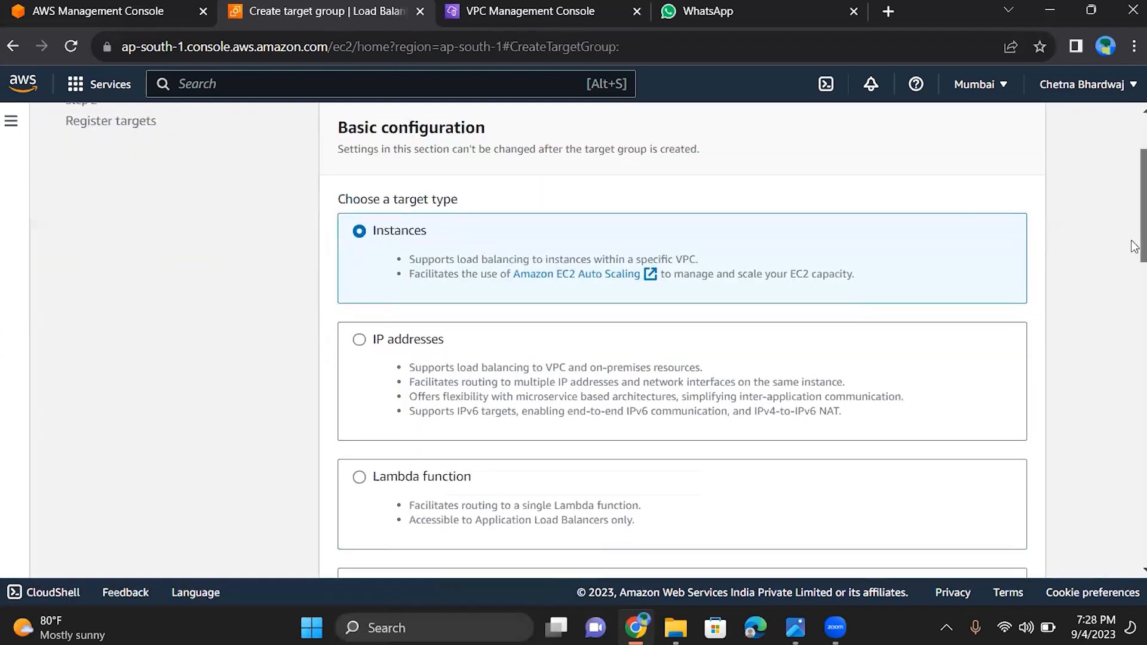
scroll(1133, 245, "up", 2)
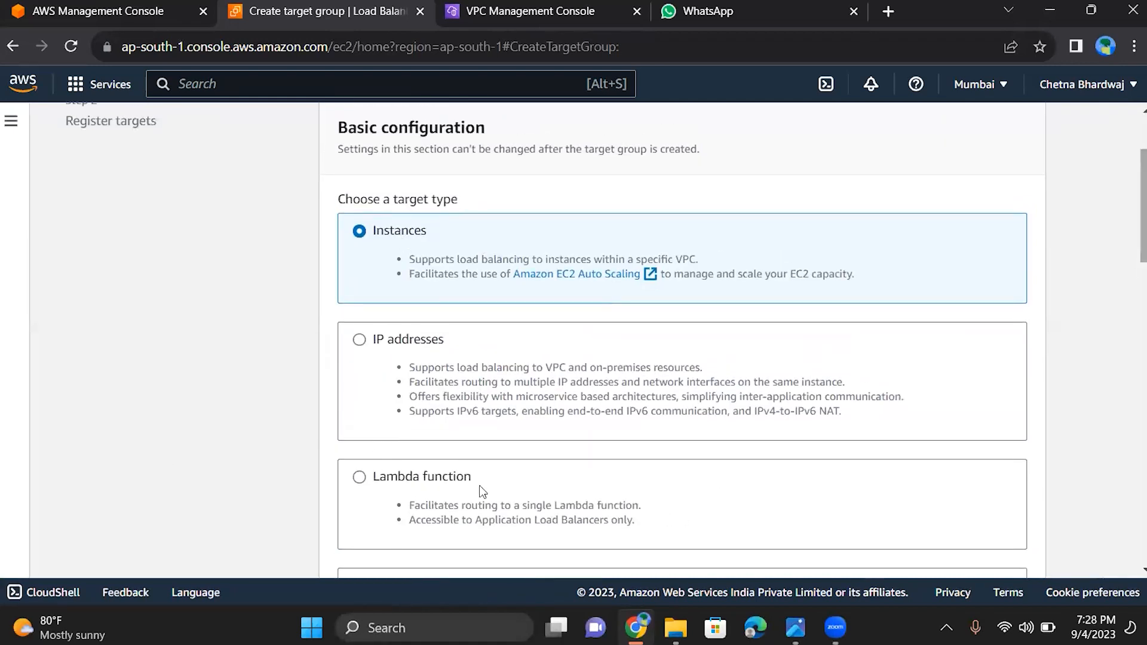
mouse_move(1132, 173)
left_mouse_down()
mouse_move(1134, 263)
mouse_move(1127, 173)
left_mouse_up()
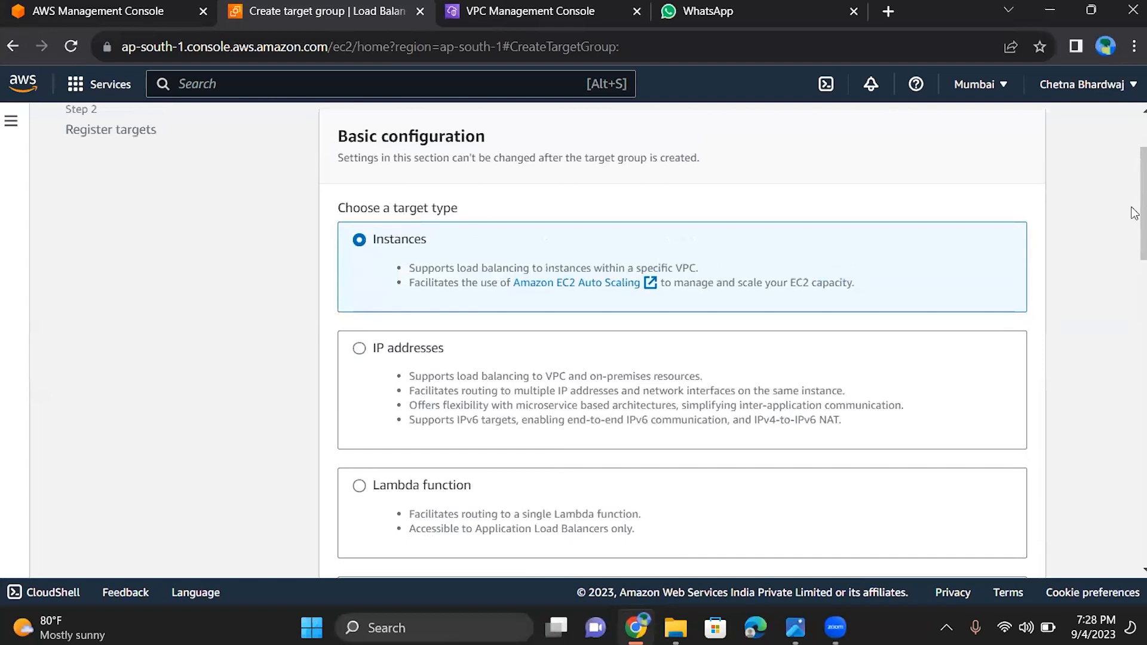
left_click_drag(1134, 213, 1133, 163)
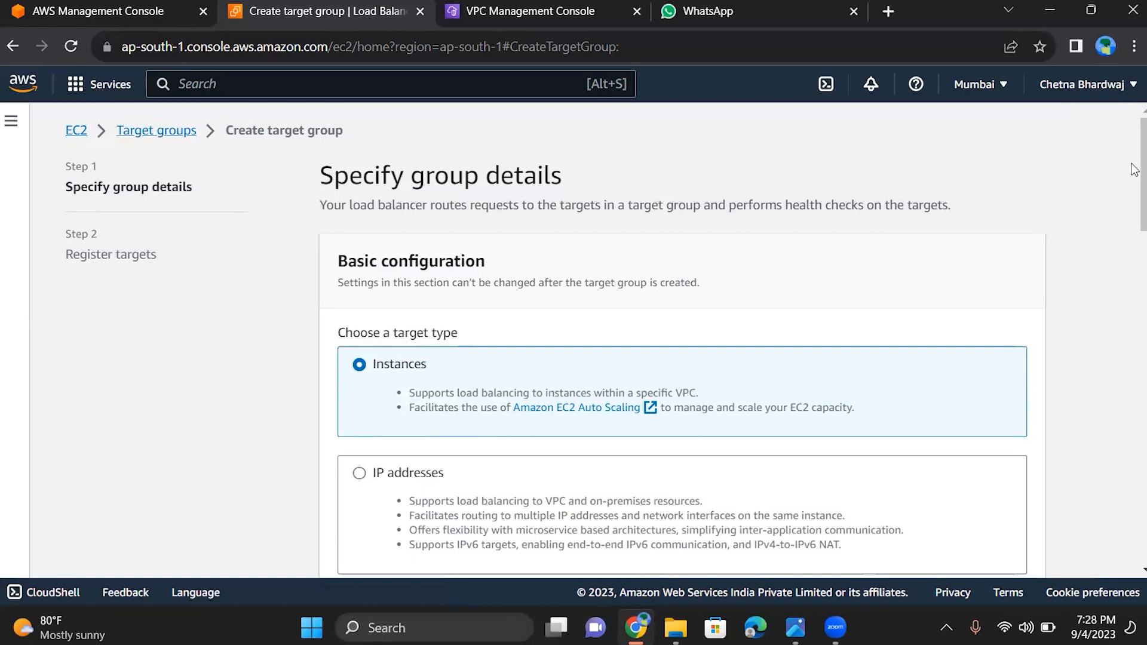
scroll(1132, 179, "down", 4)
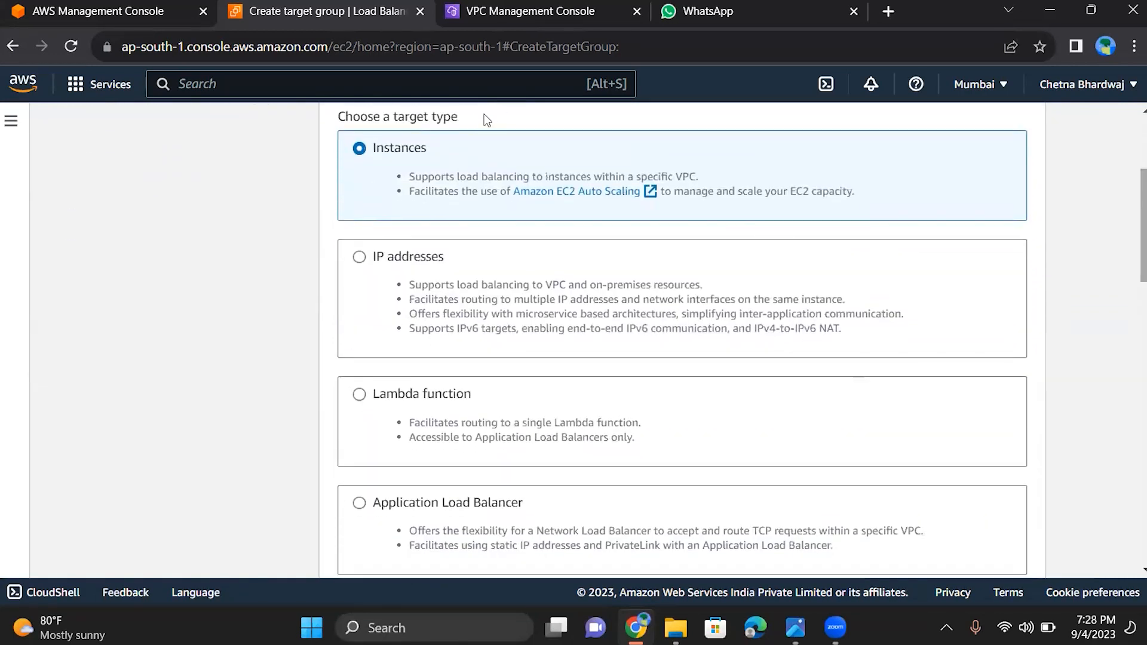
scroll(538, 108, "up", 4)
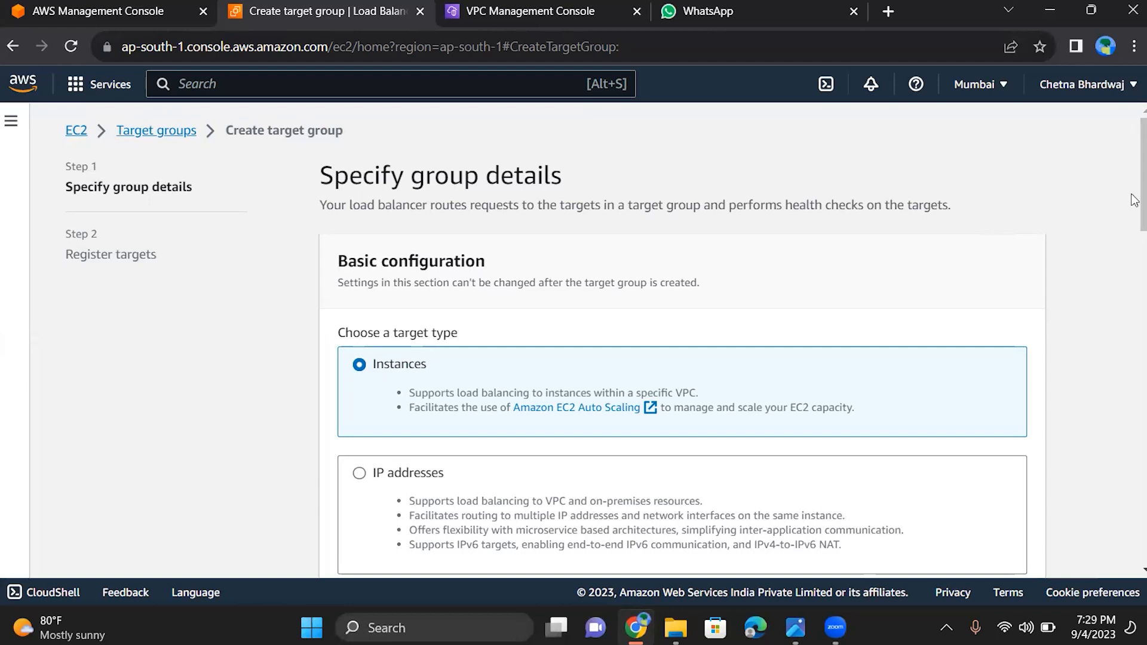
scroll(1131, 213, "down", 3)
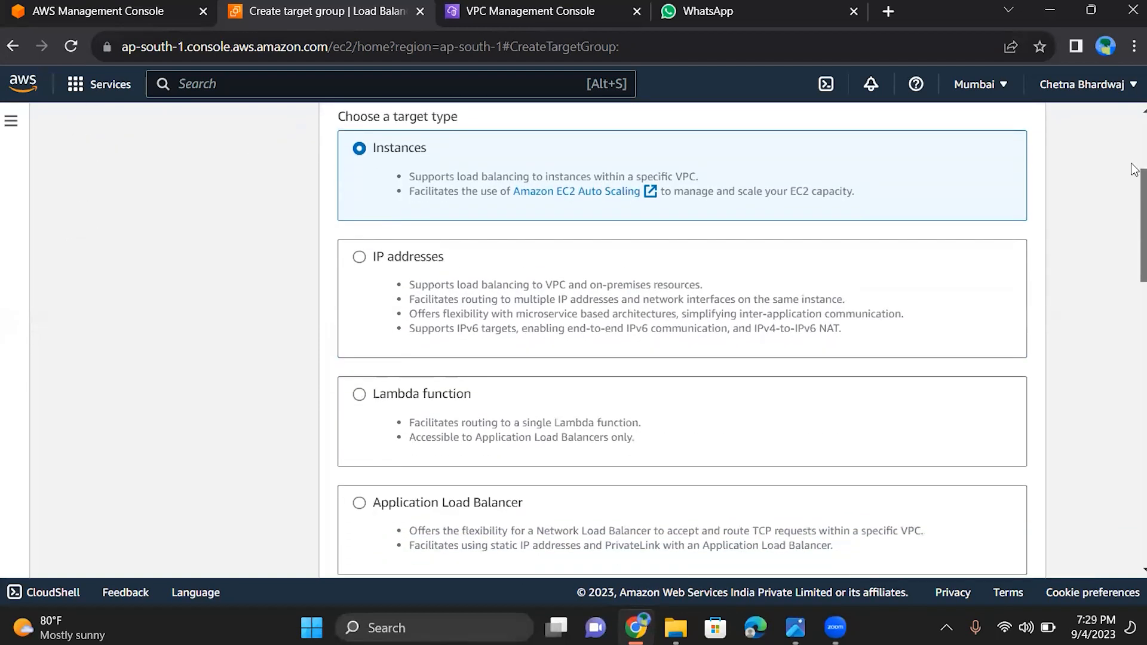
scroll(1133, 179, "up", 4)
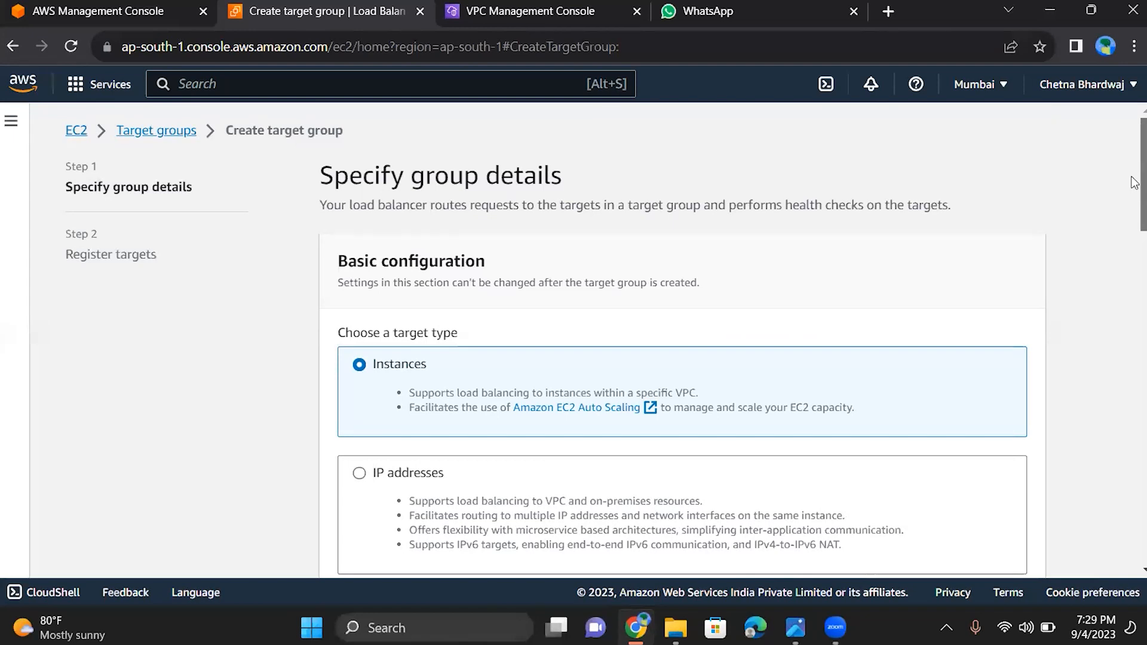
Name the target group mytg1, keeping Instances as the target type
scroll(1134, 182, "down", 3)
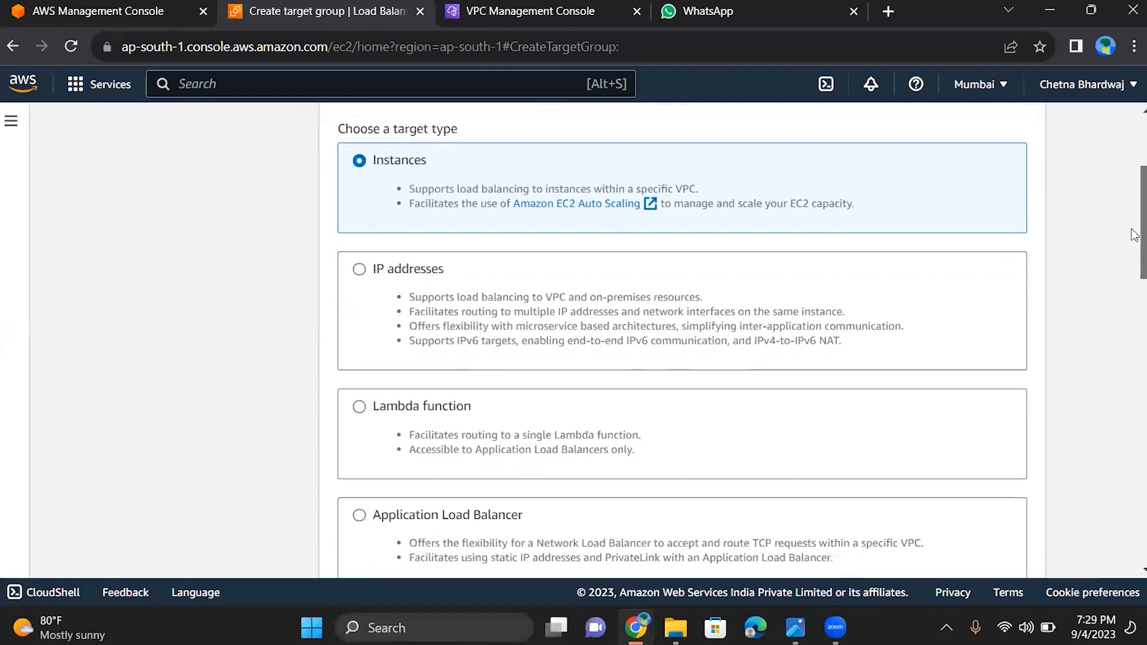
scroll(1133, 239, "down", 3)
scroll(1133, 275, "down", 2)
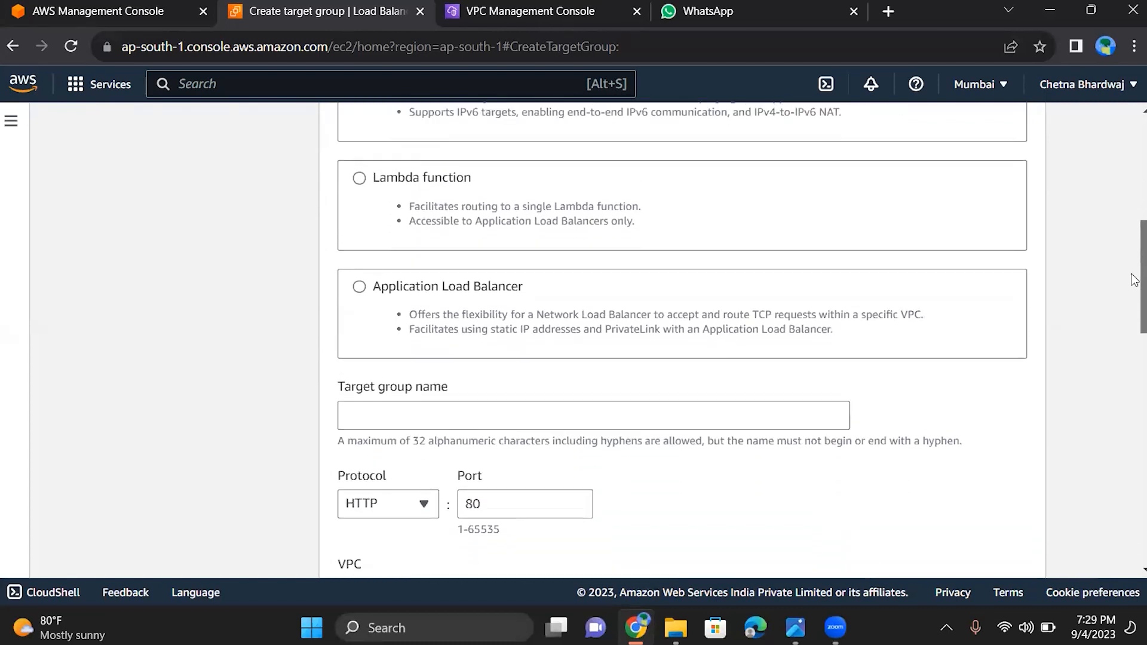
scroll(1134, 302, "down", 2)
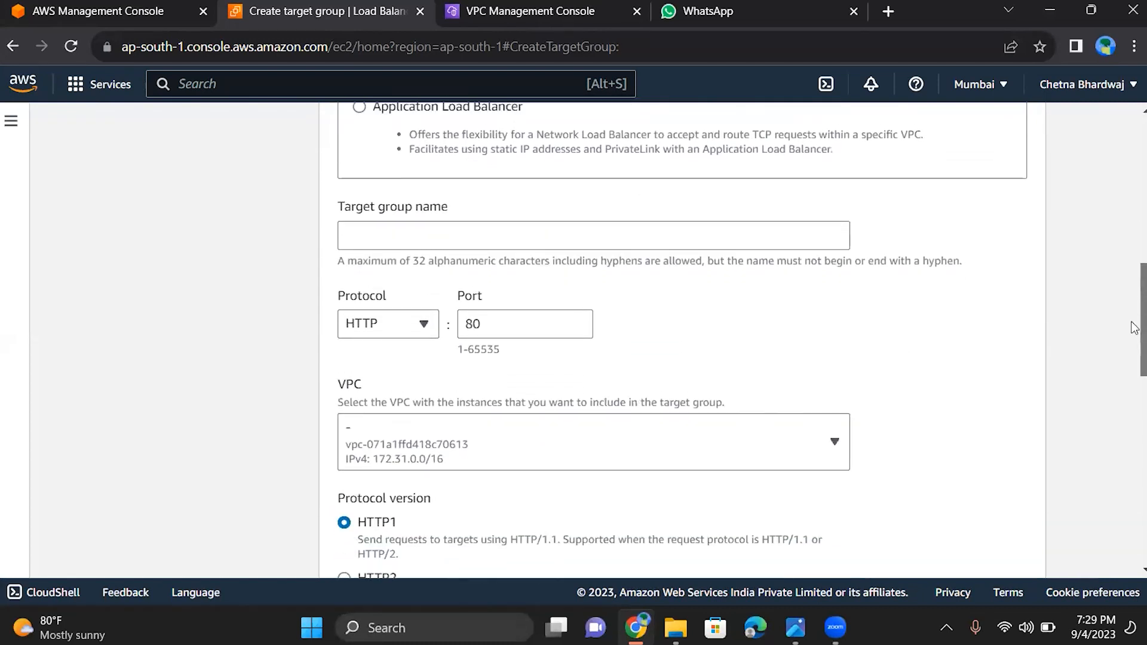
scroll(1133, 325, "down", 1)
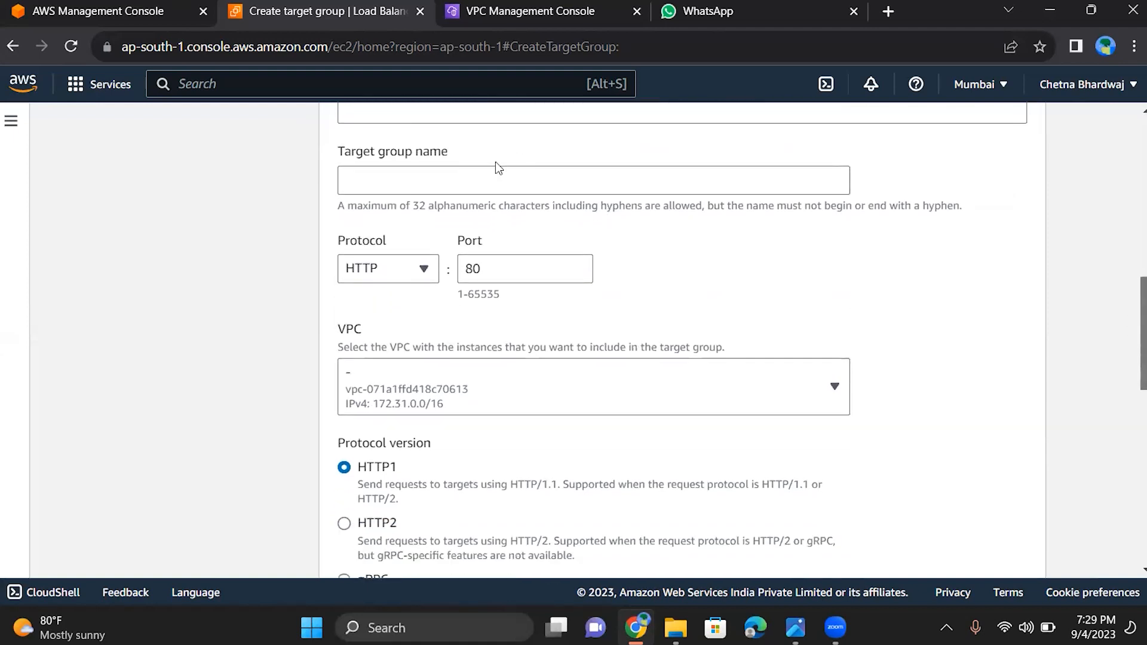
left_click(491, 189)
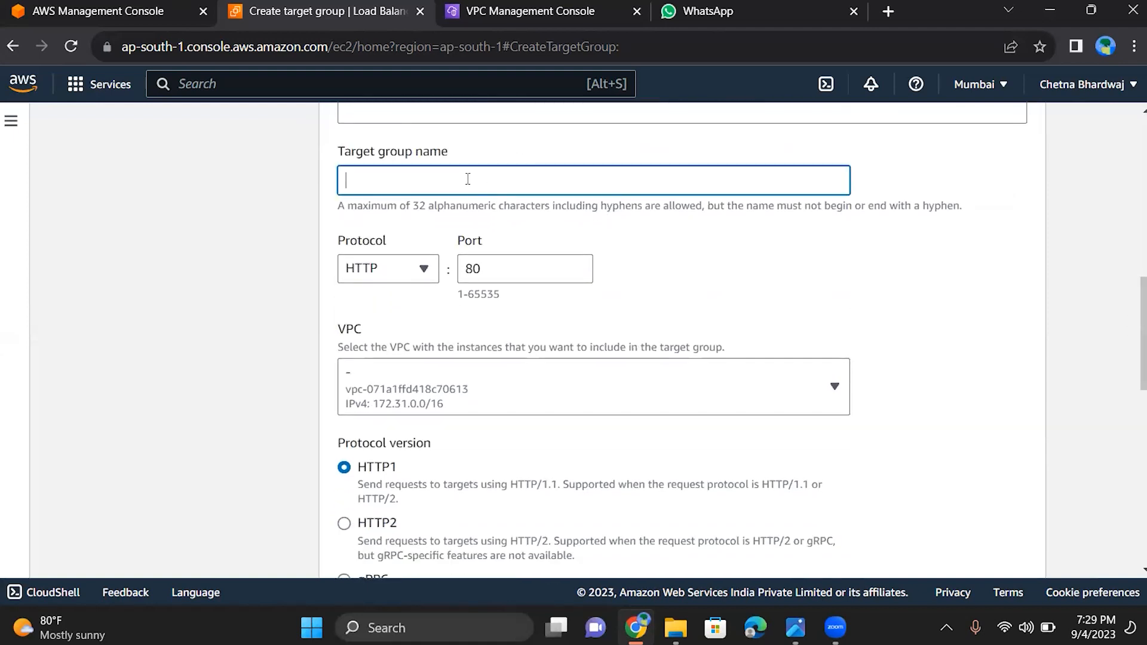
type("mytg1")
left_click(1063, 242)
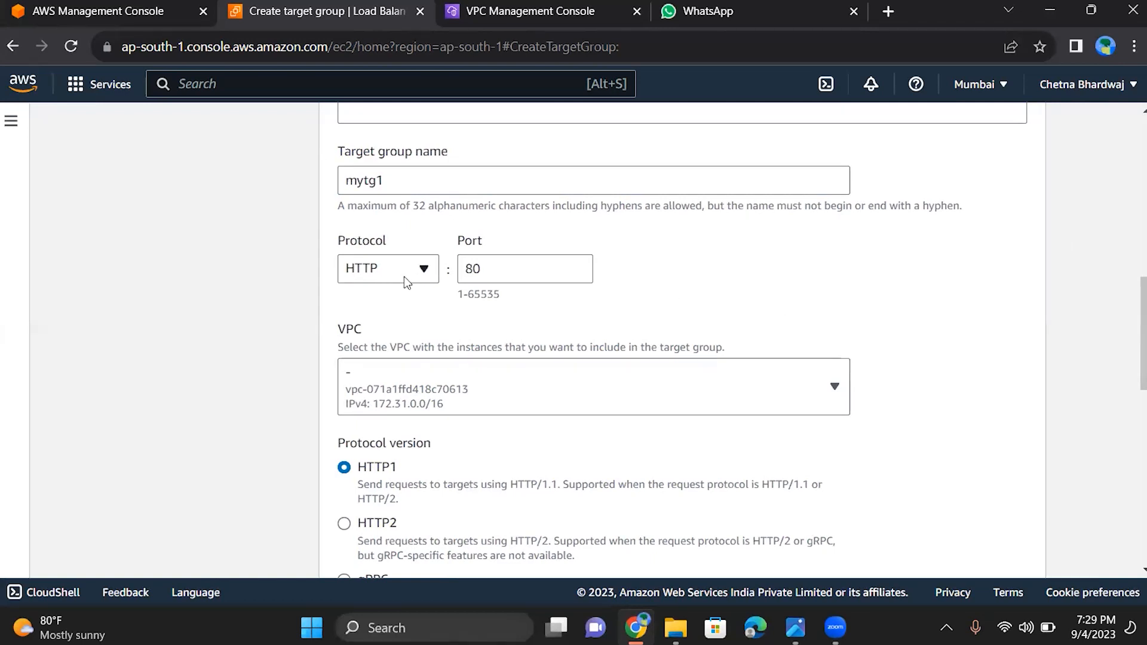
Set the target group's protocol to TCP and check which VPCs can be selected for it
left_click(424, 274)
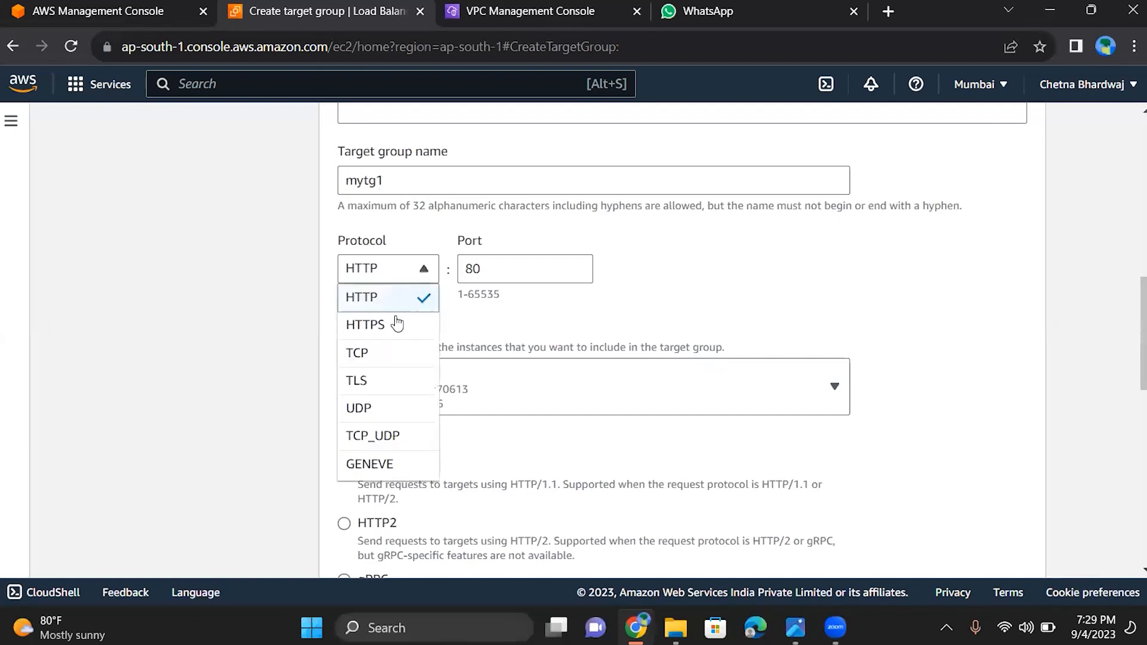
left_click(376, 359)
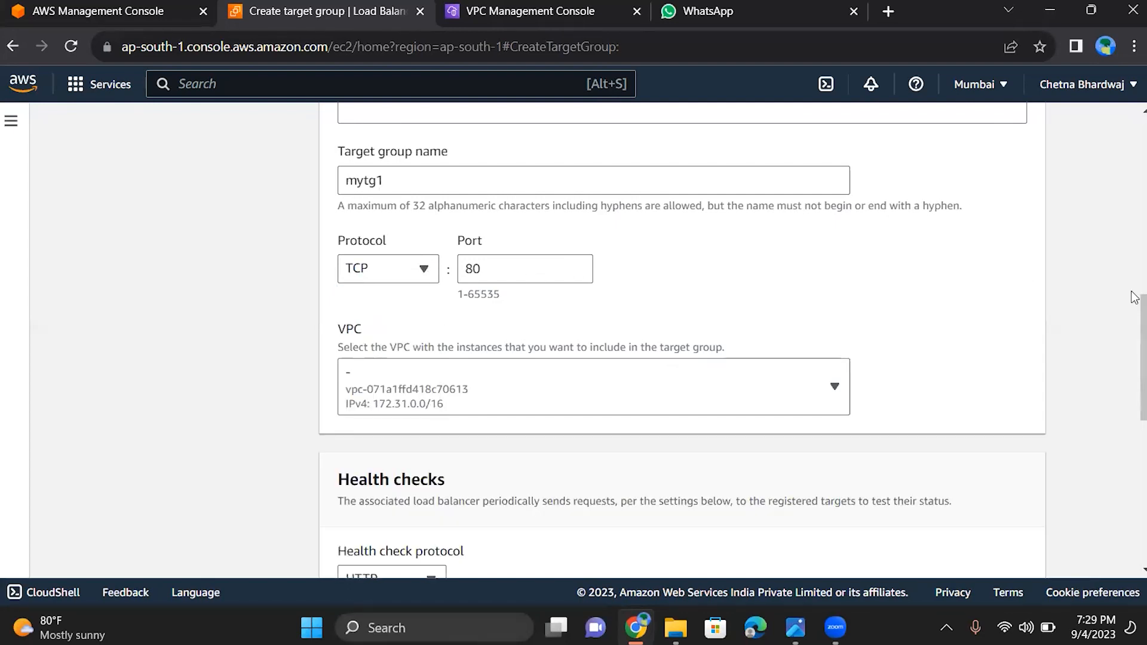
left_click_drag(1134, 314, 1134, 360)
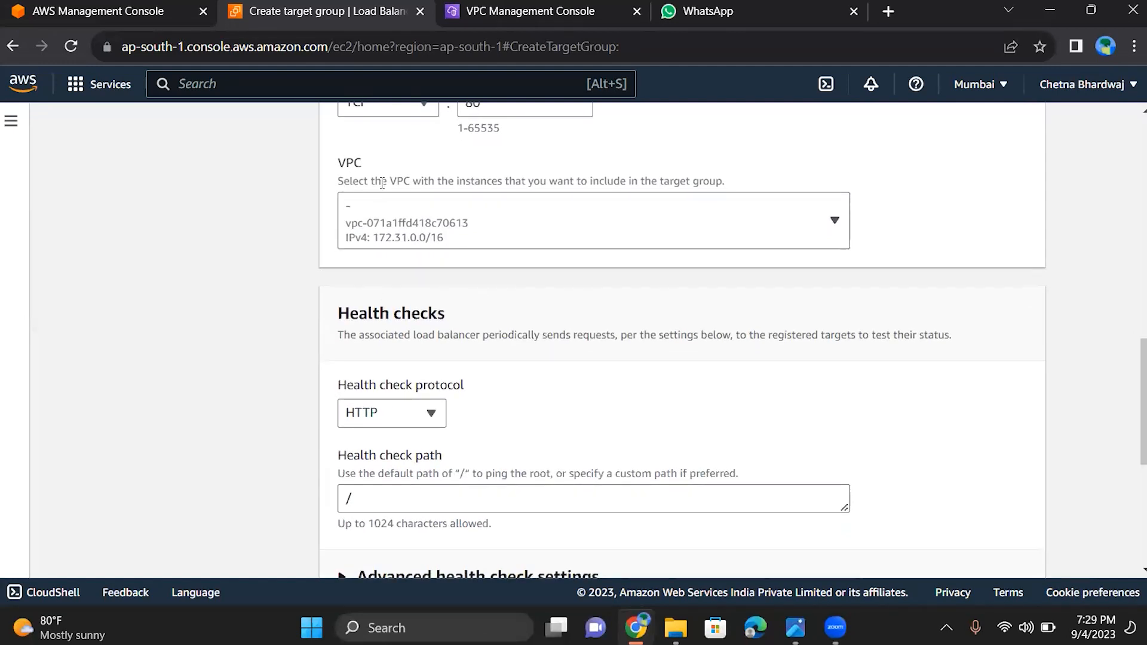
left_click(478, 230)
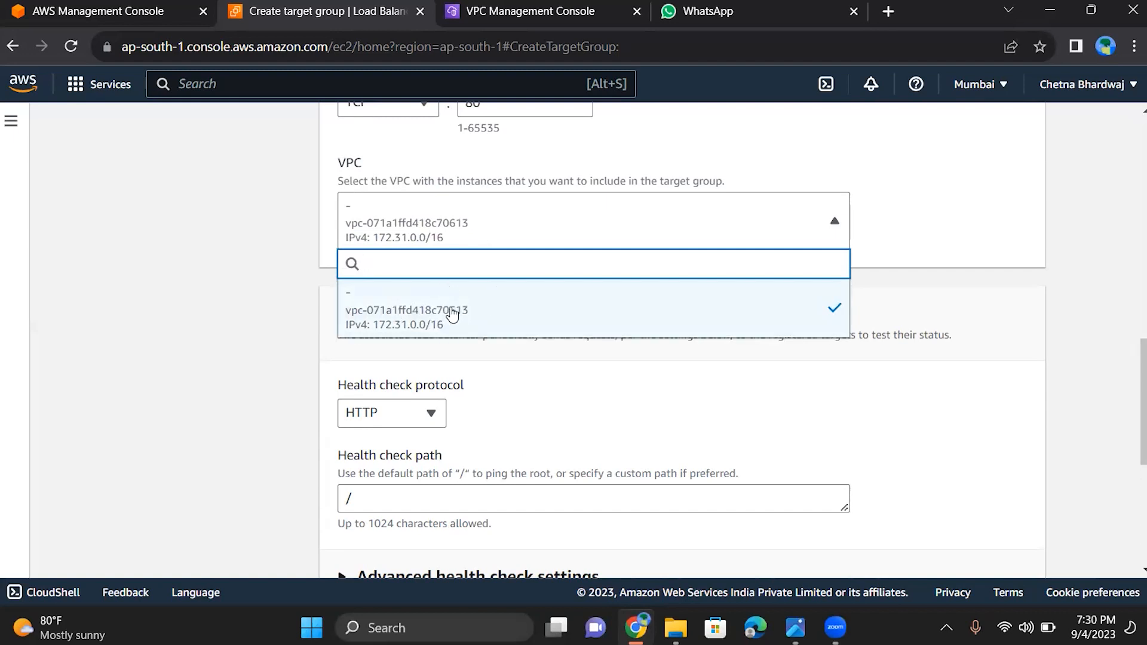
left_click(152, 330)
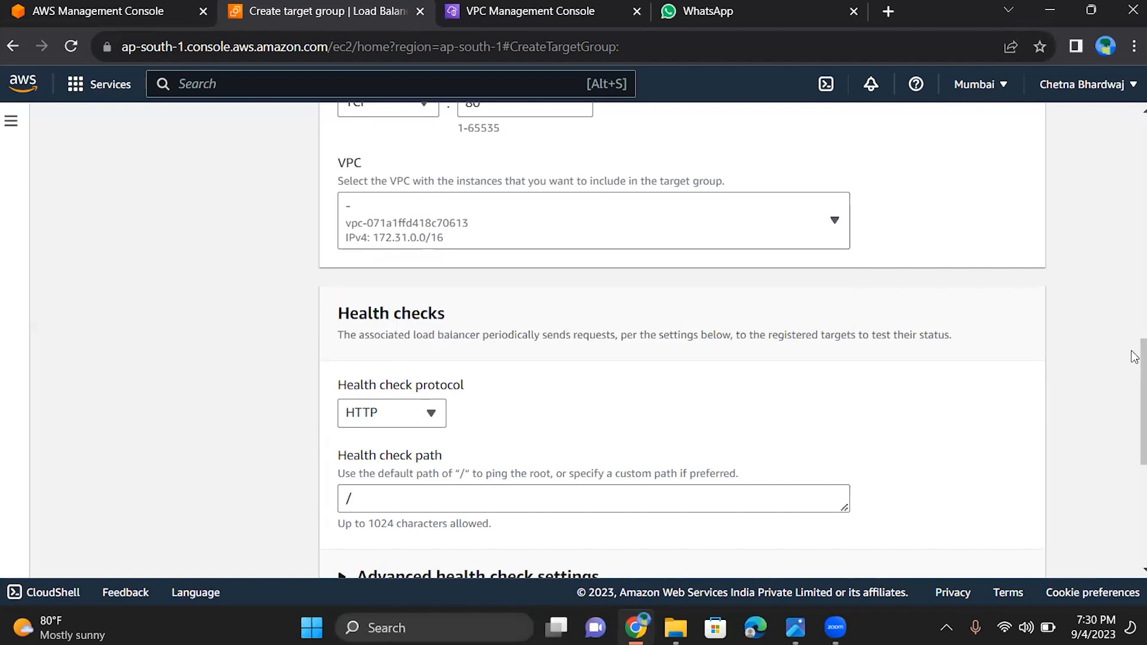
scroll(1134, 388, "down", 4)
scroll(1134, 446, "down", 2)
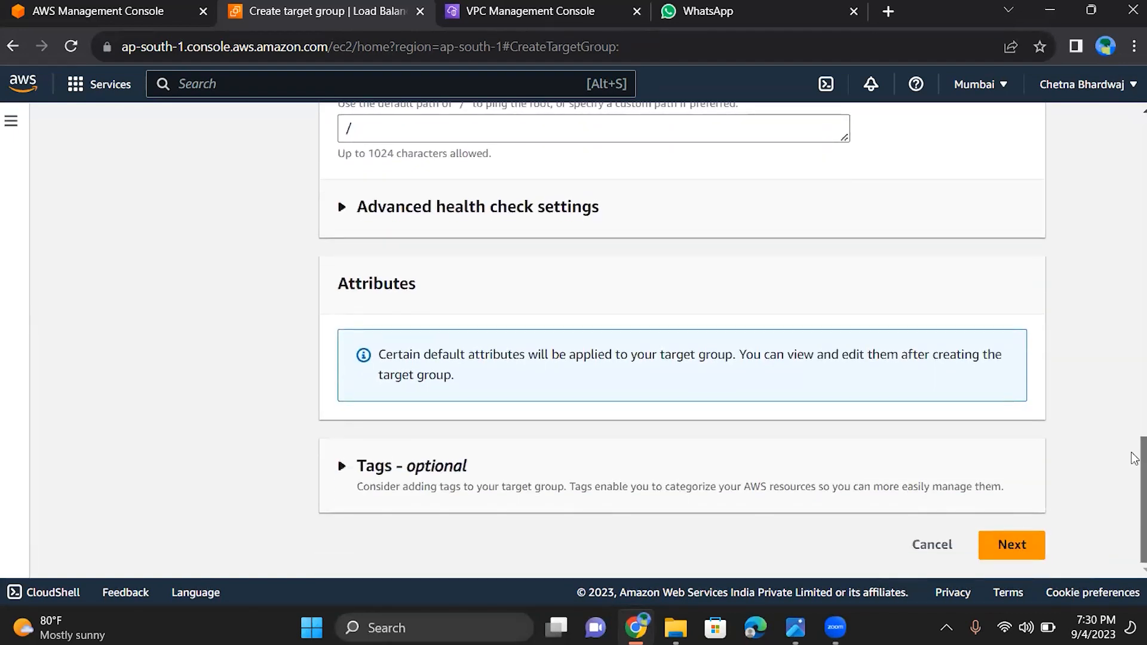
Switch to the VPC console, reload it, and start creating a new VPC from the list of VPCs
left_click(501, 13)
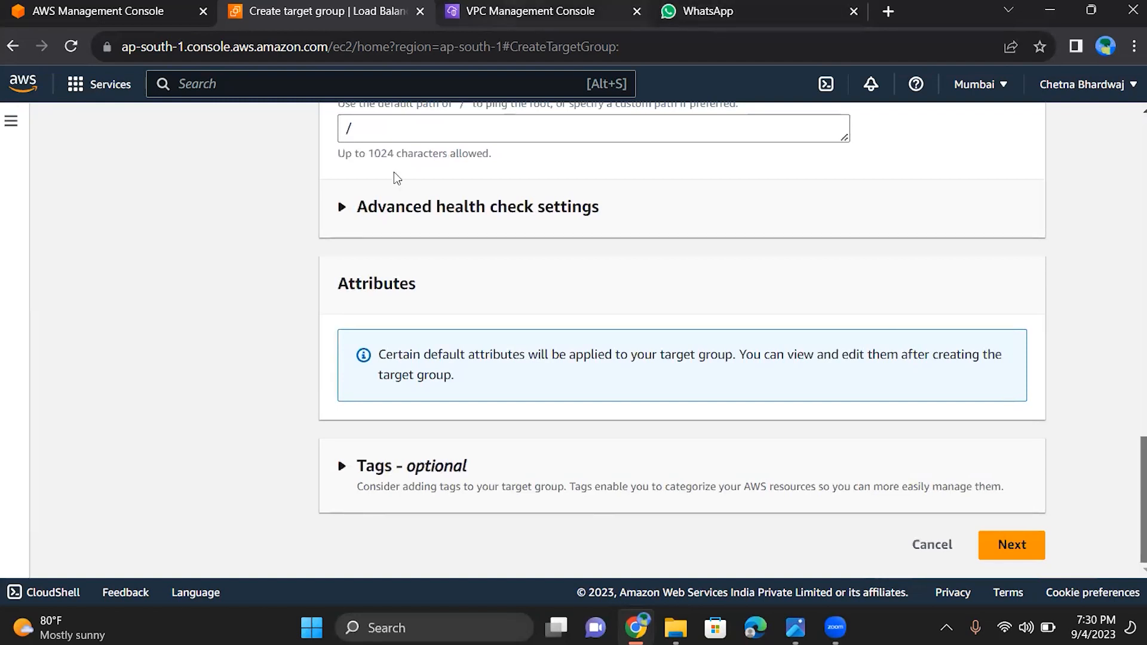
left_click(74, 51)
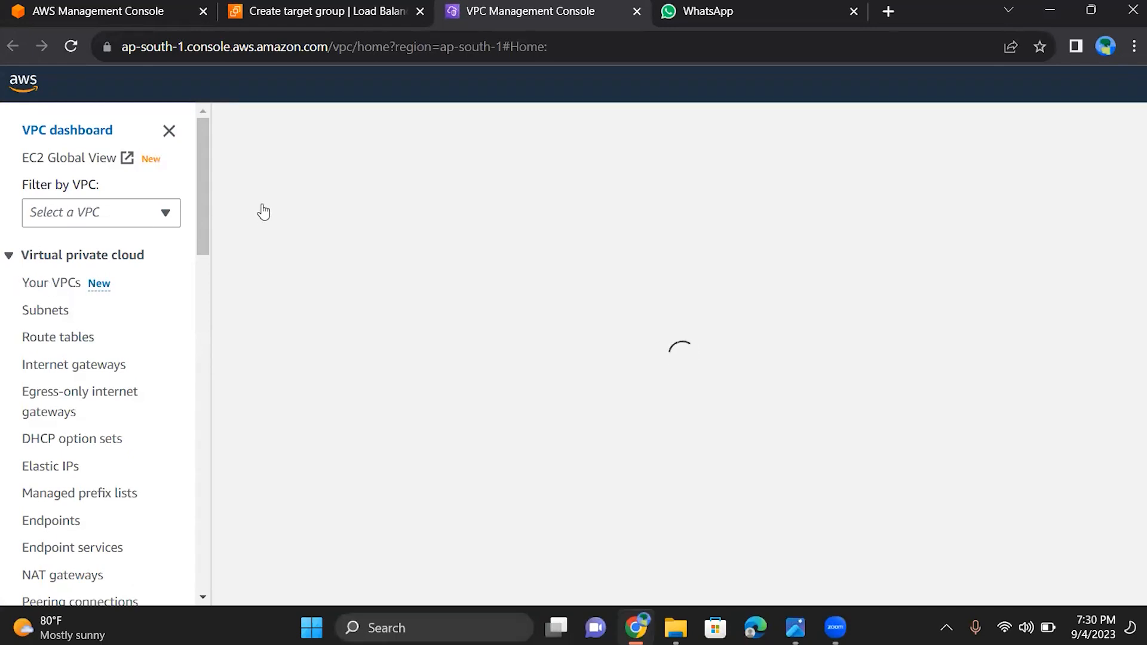
left_click(57, 292)
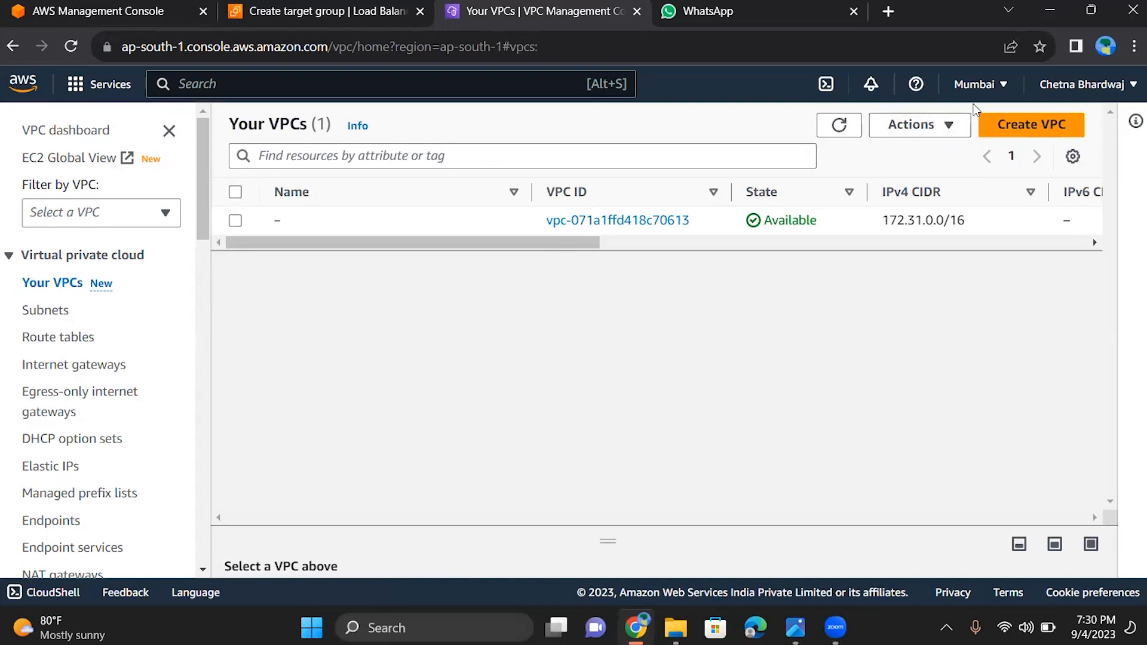
left_click(1037, 127)
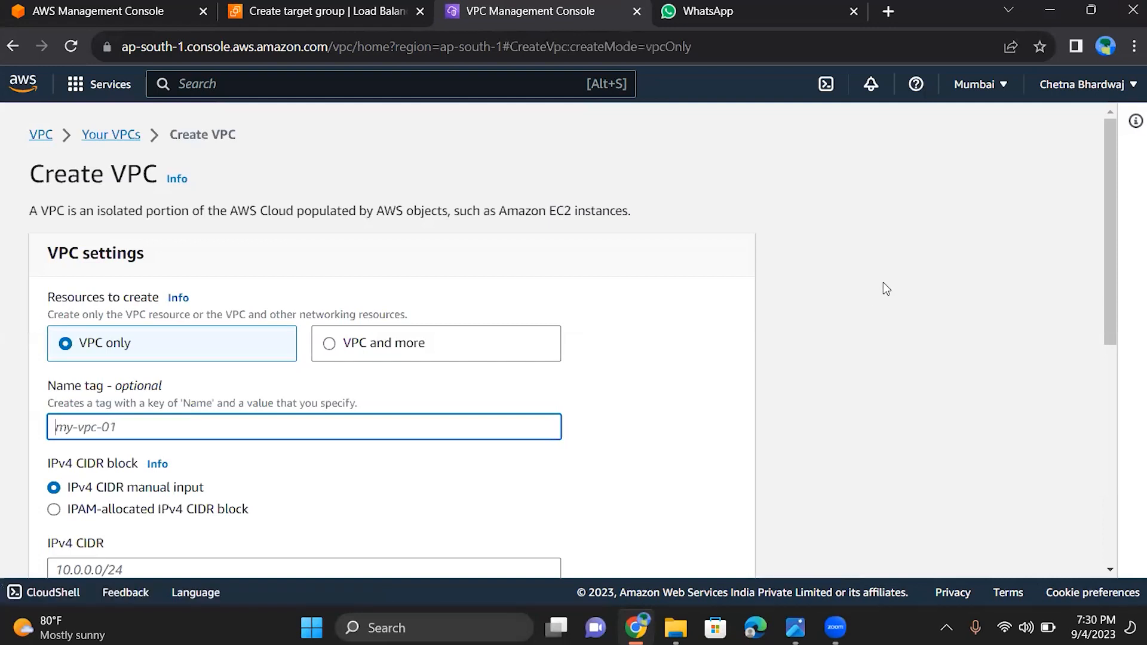
Enter myvpc as the name tag of the new VPC
scroll(180, 243, "down", 3)
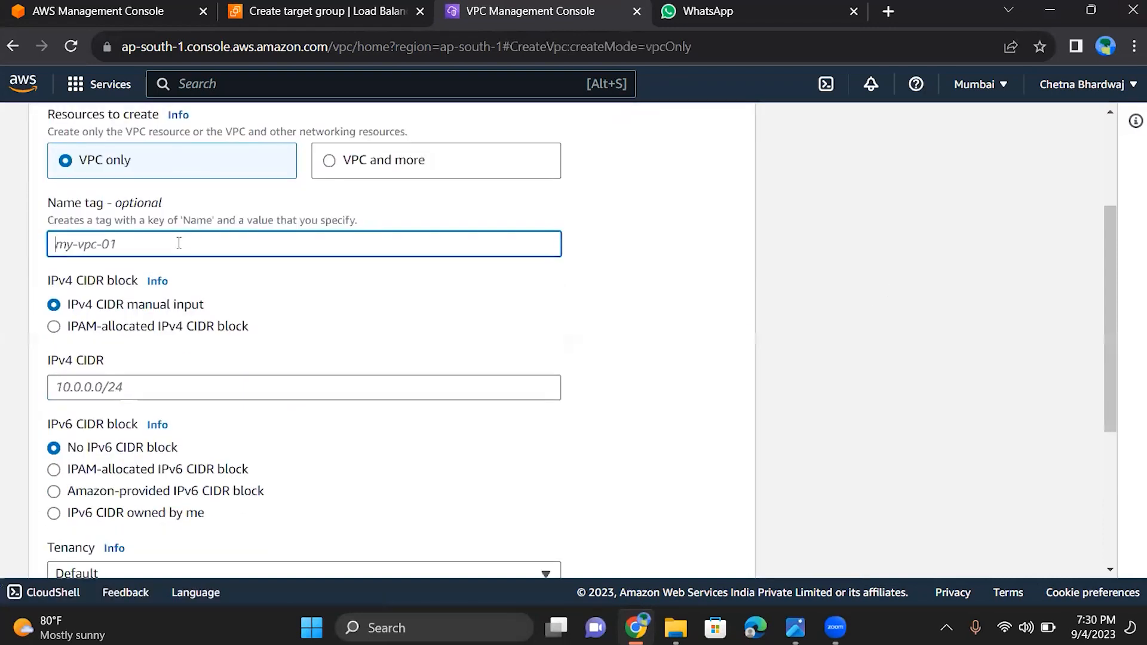
type("my")
key("BackSpace")
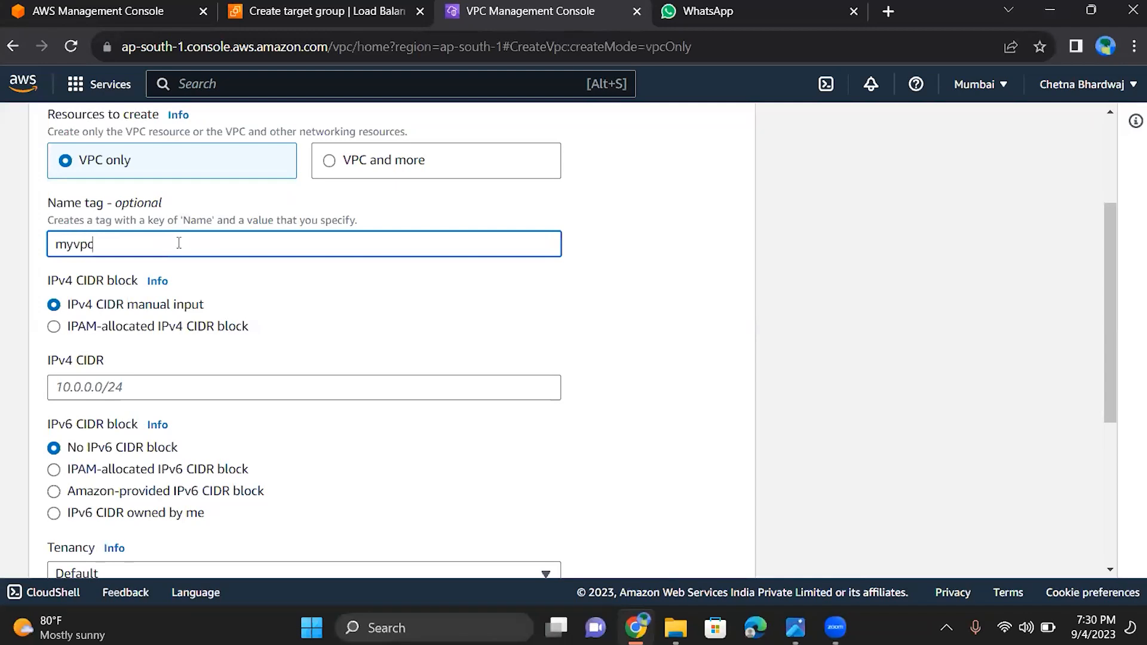
type("vpc")
Set the new VPC's IPv4 CIDR to 10.0.0.0/16 and create the VPC
scroll(179, 243, "down", 3)
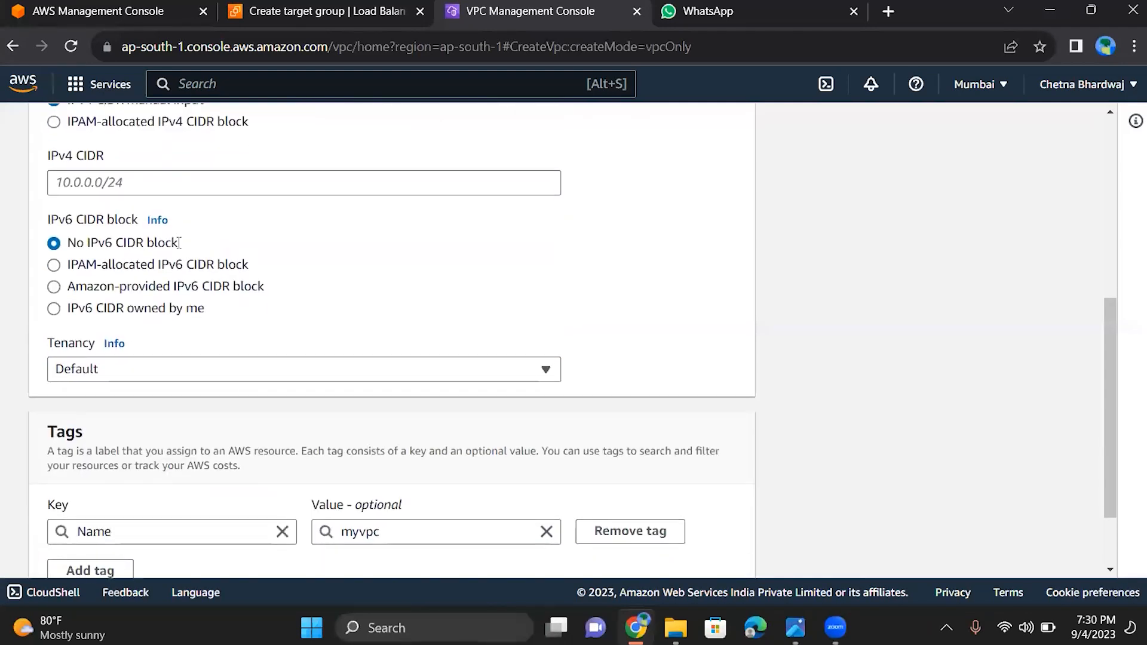
scroll(175, 244, "up", 3)
scroll(174, 244, "up", 1)
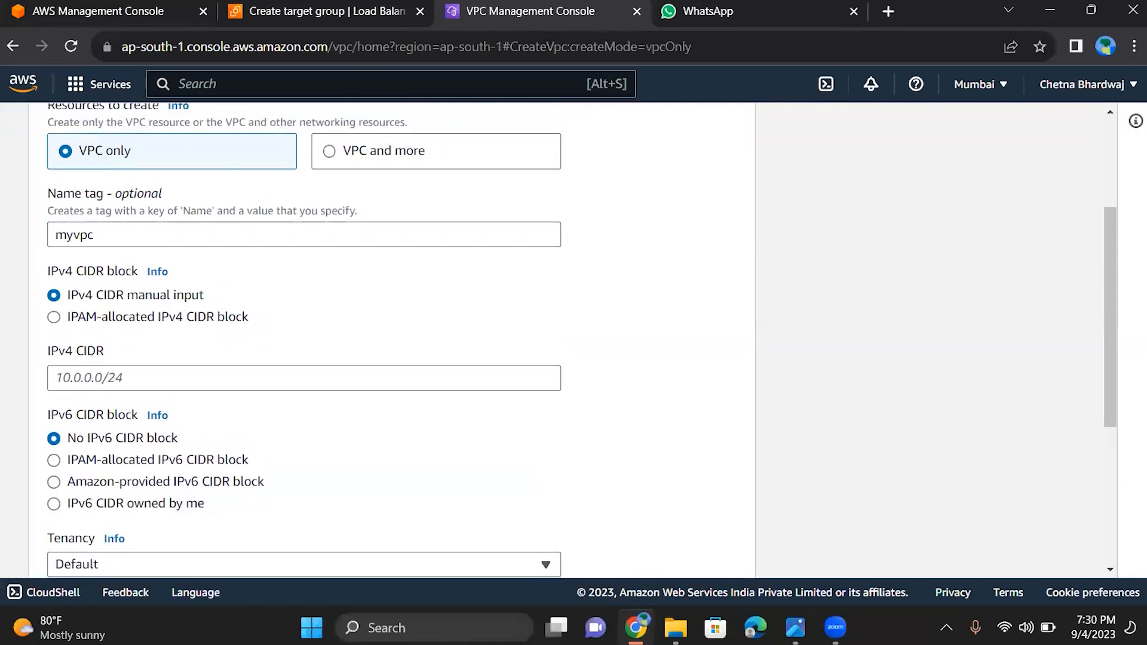
left_click(118, 377)
type("10.")
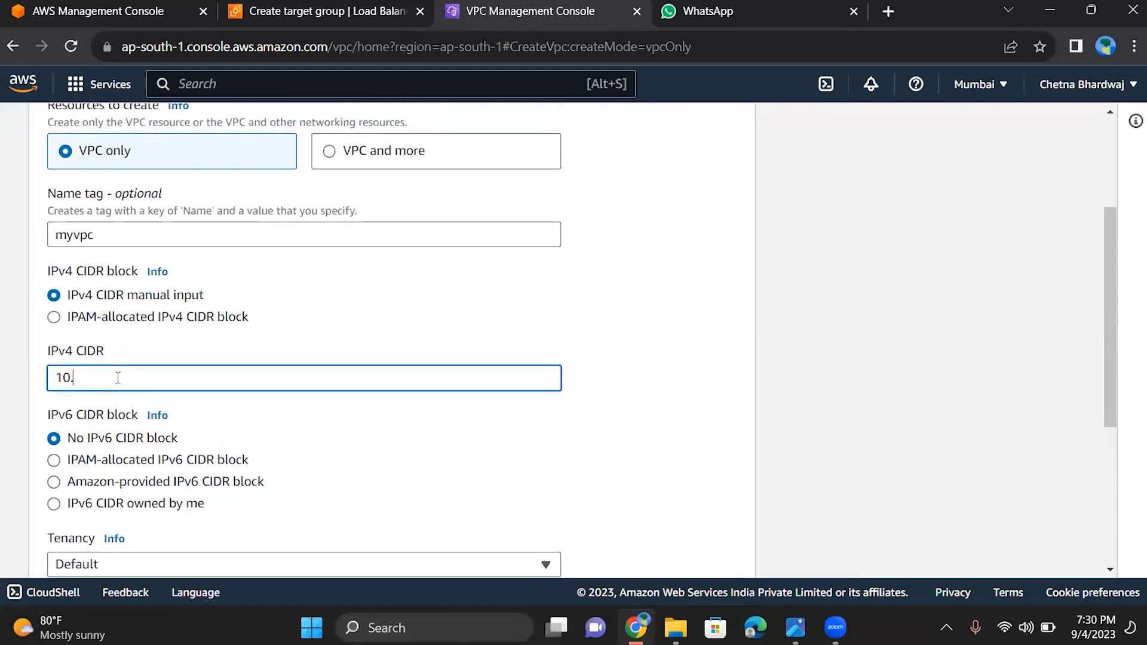
type("0.0.0/16")
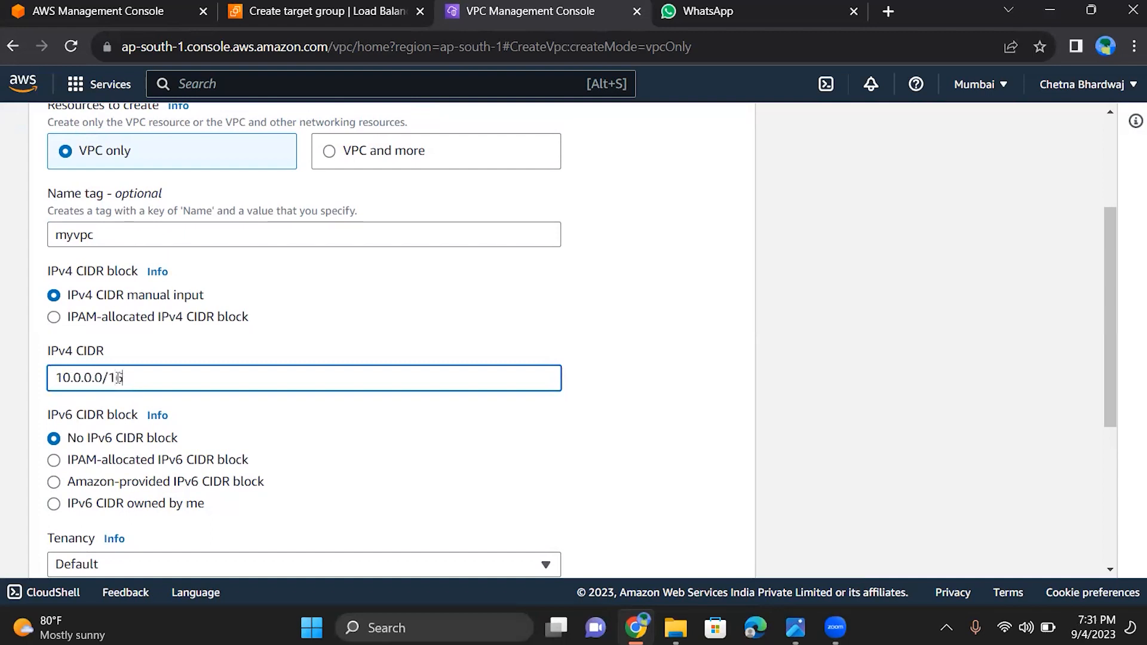
scroll(118, 378, "down", 5)
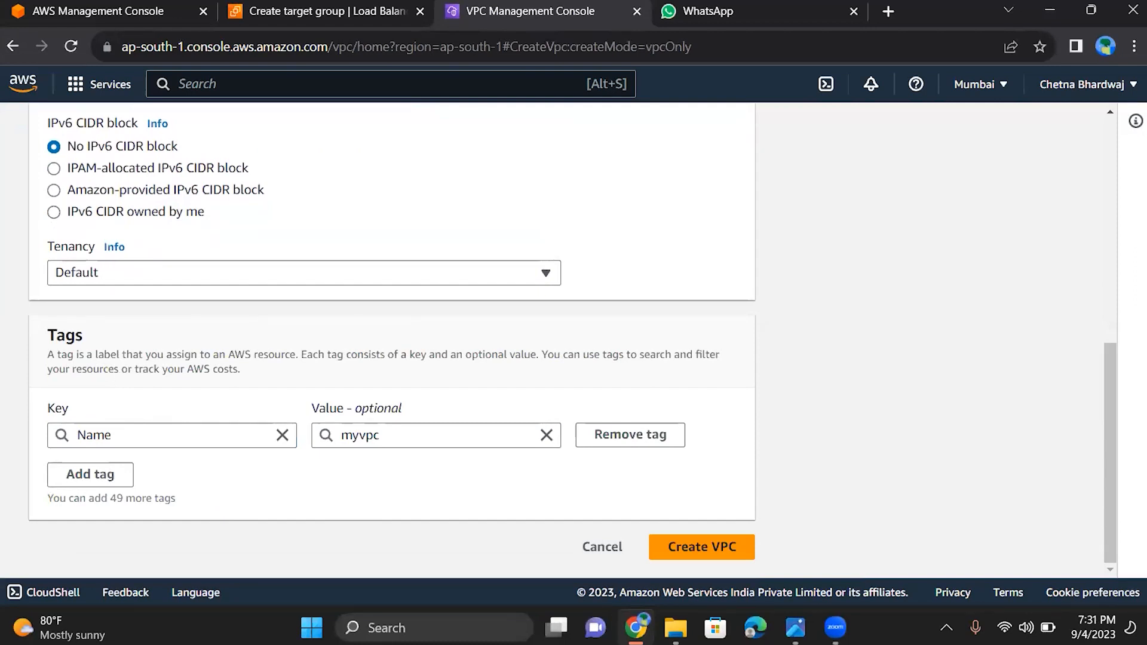
left_click(702, 547)
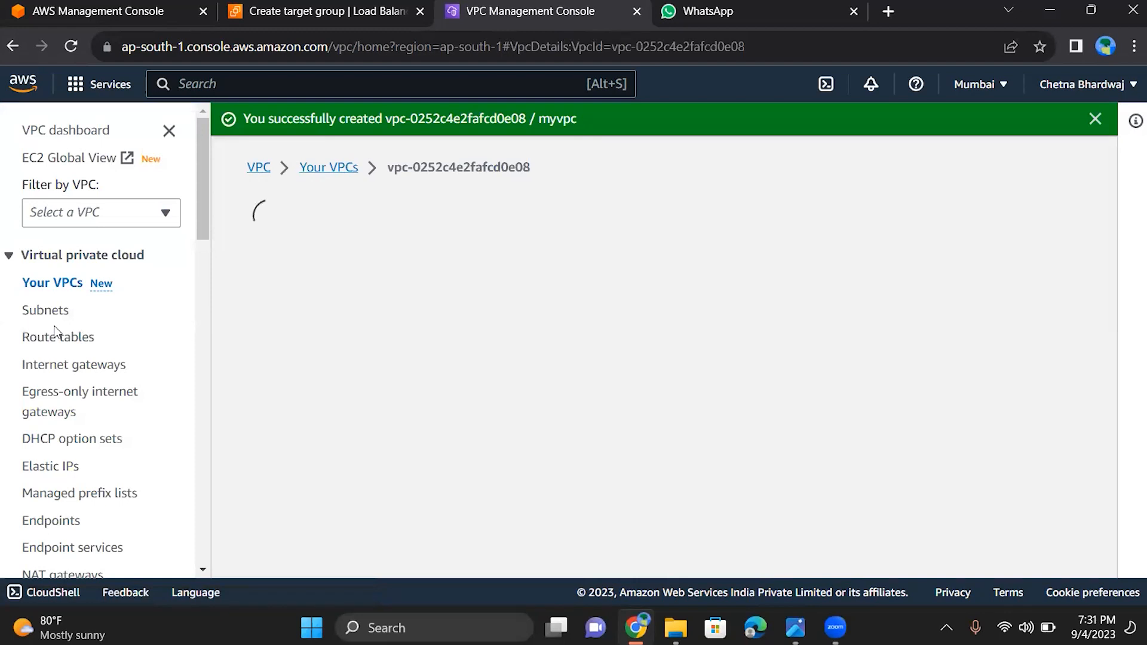
Start creating a new subnet from the list of subnets and select myvpc as its VPC
left_click(49, 322)
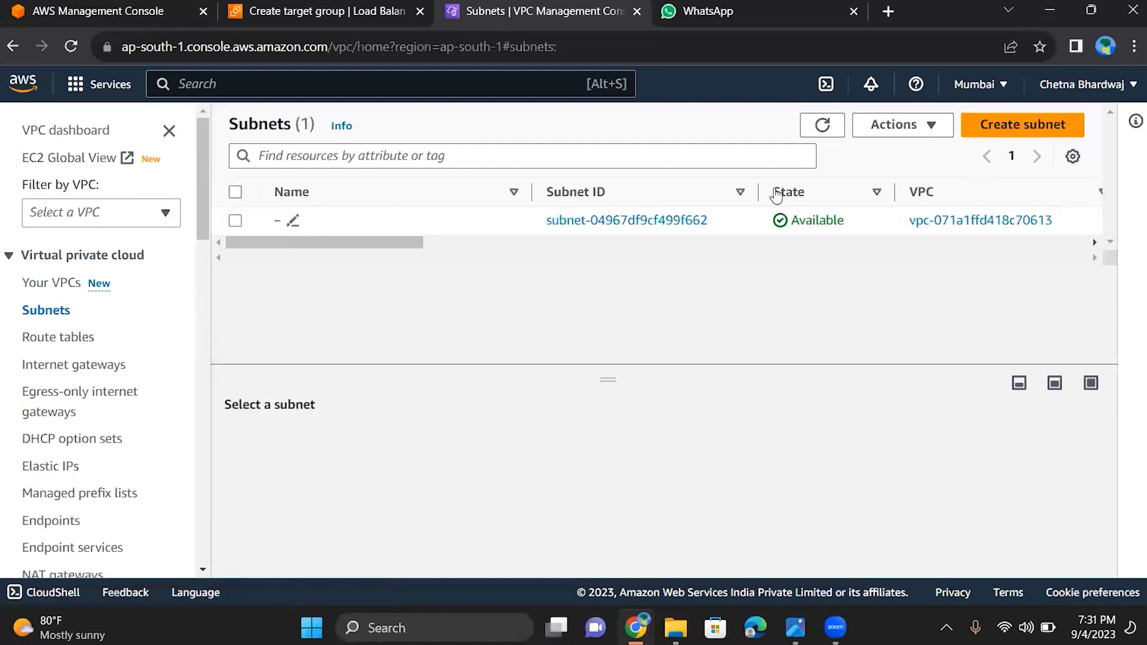
left_click(1029, 141)
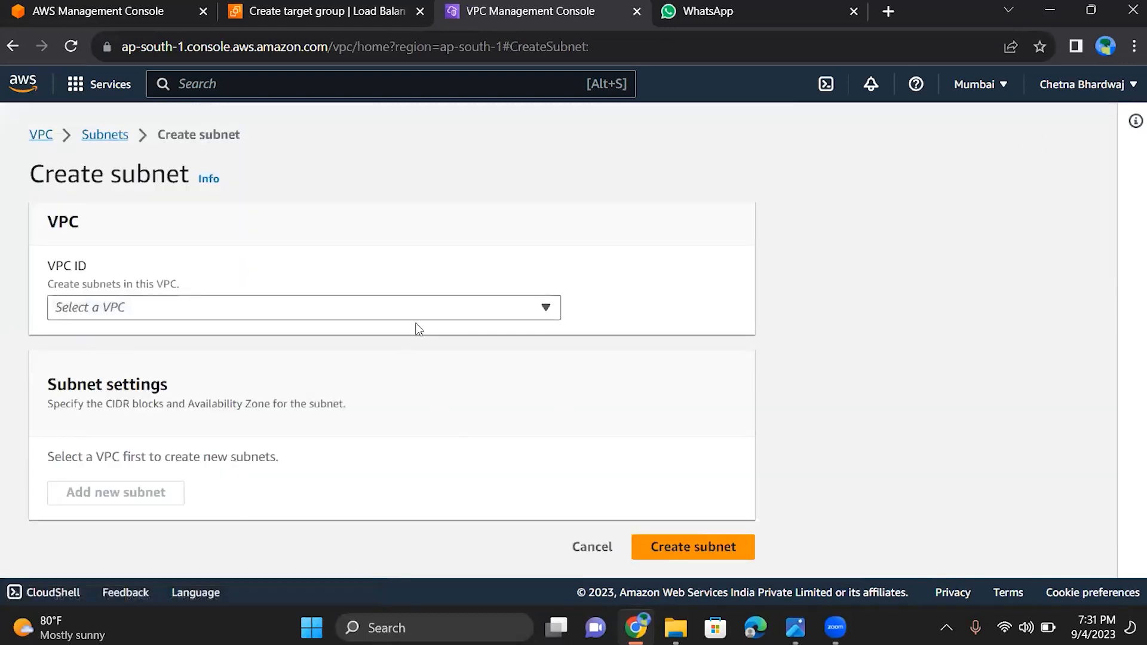
left_click(409, 312)
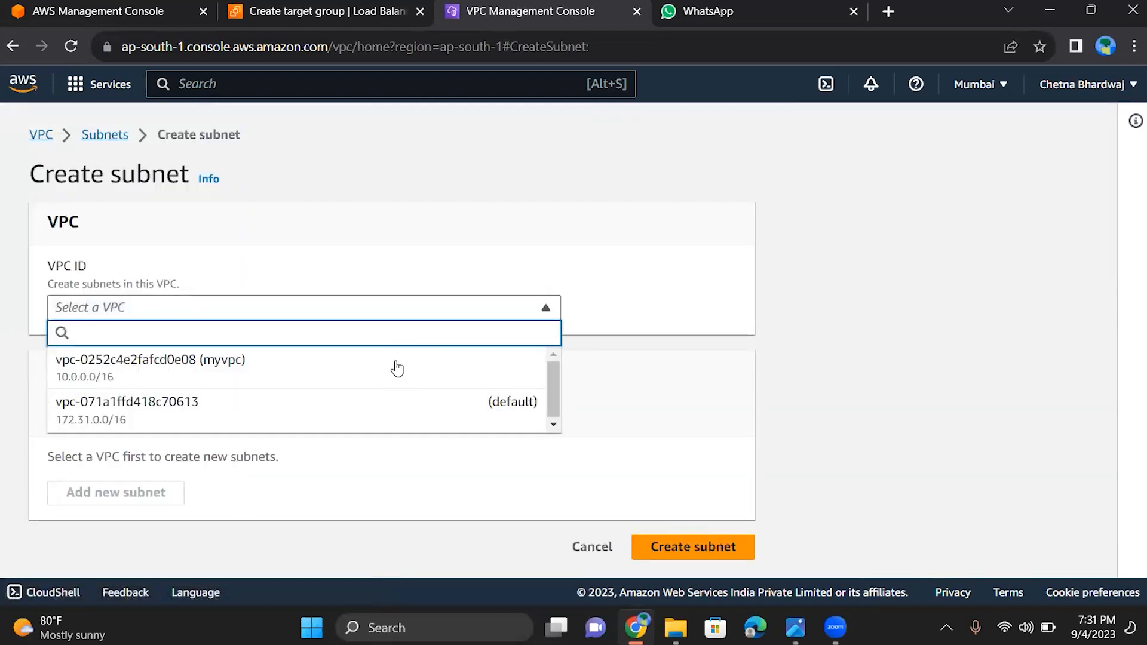
left_click(398, 367)
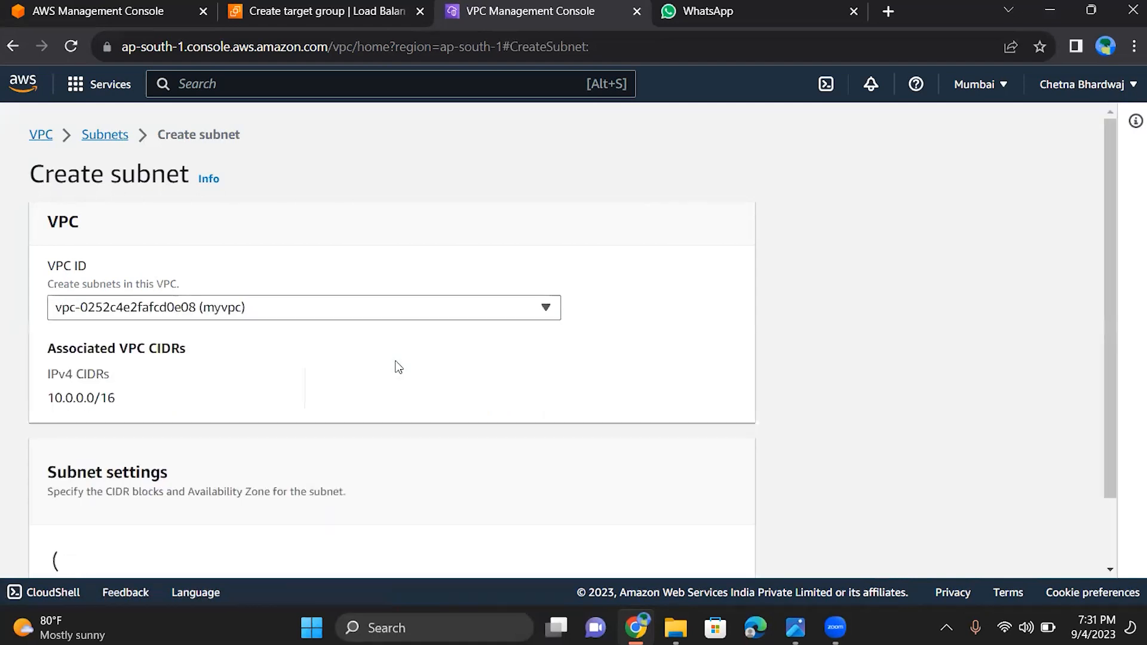
Enter pub as the name of the new subnet
scroll(398, 367, "down", 7)
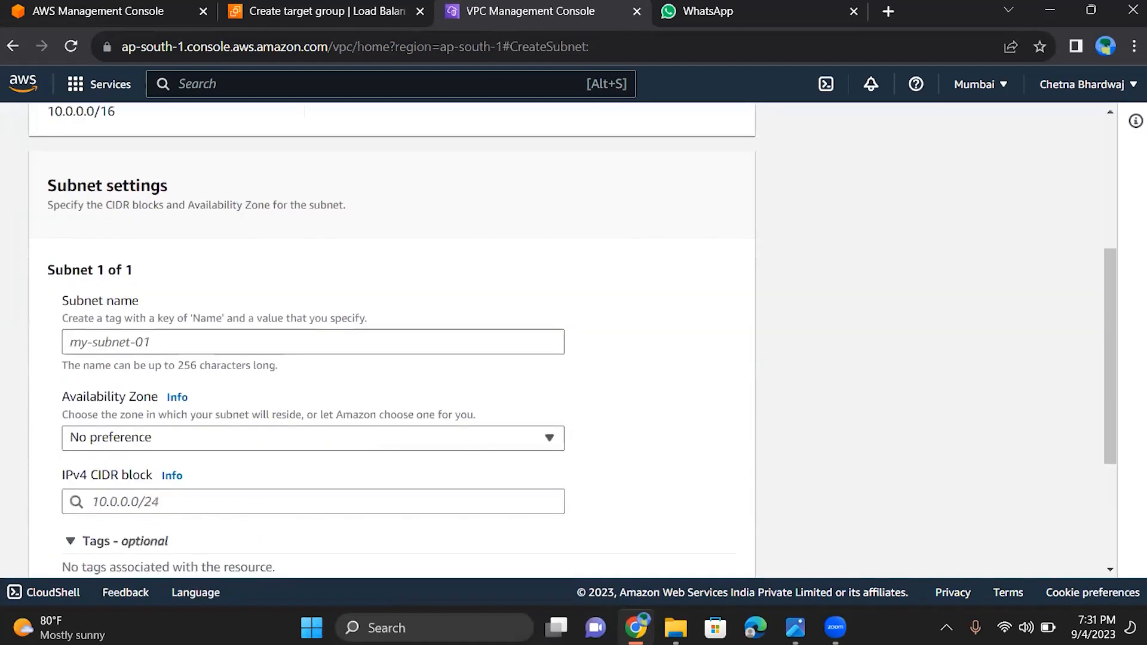
left_click(116, 224)
type("pu")
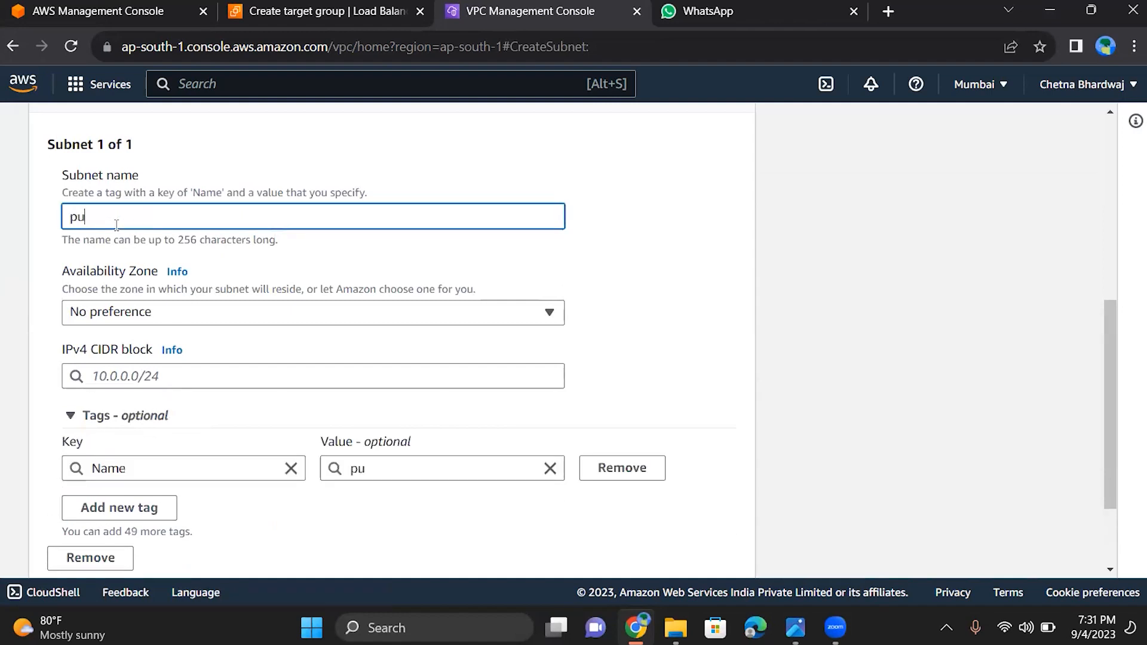
type("b")
Set the subnet's IPv4 CIDR block to 10.0.0.0/24 and create the subnet
left_click(177, 379)
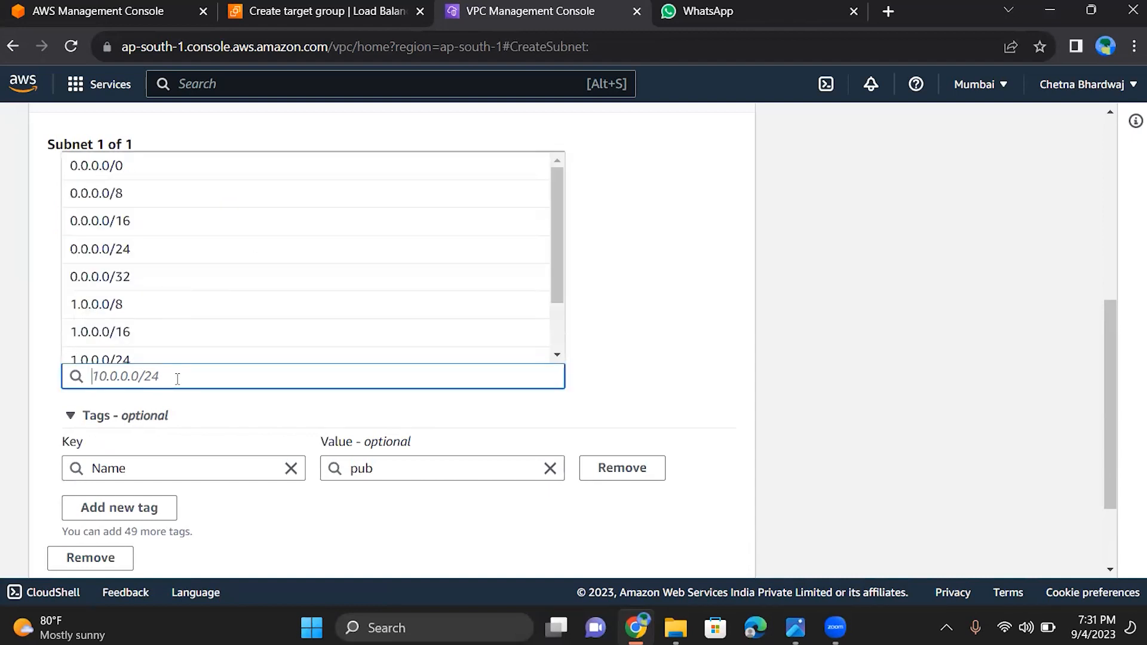
type("10.")
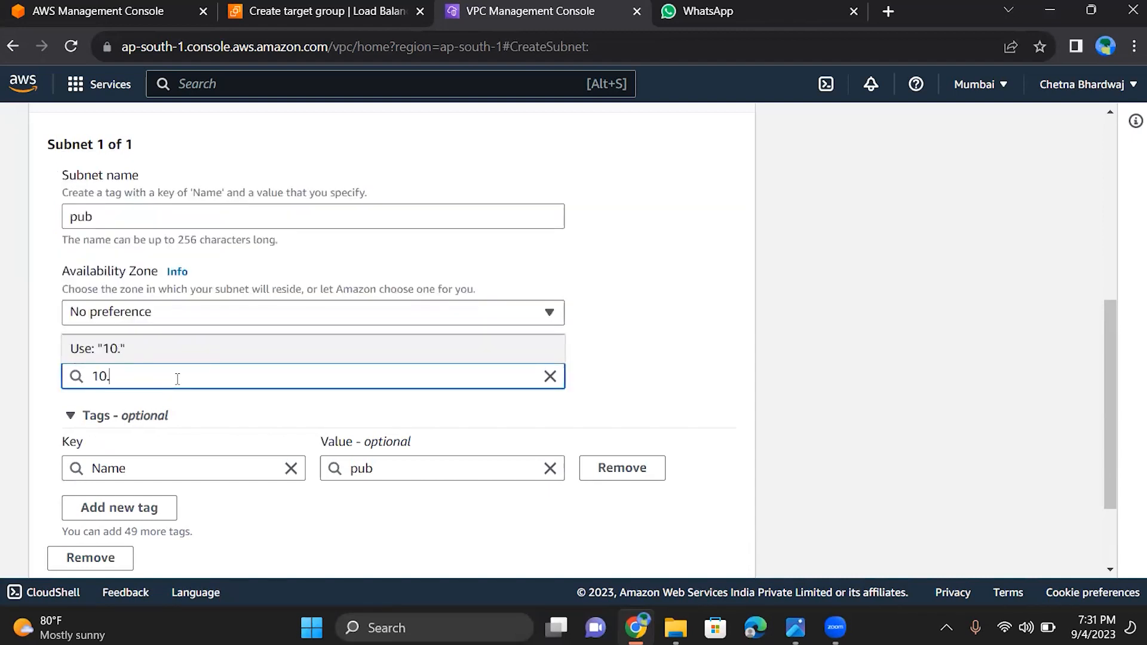
type("0.0.0/2")
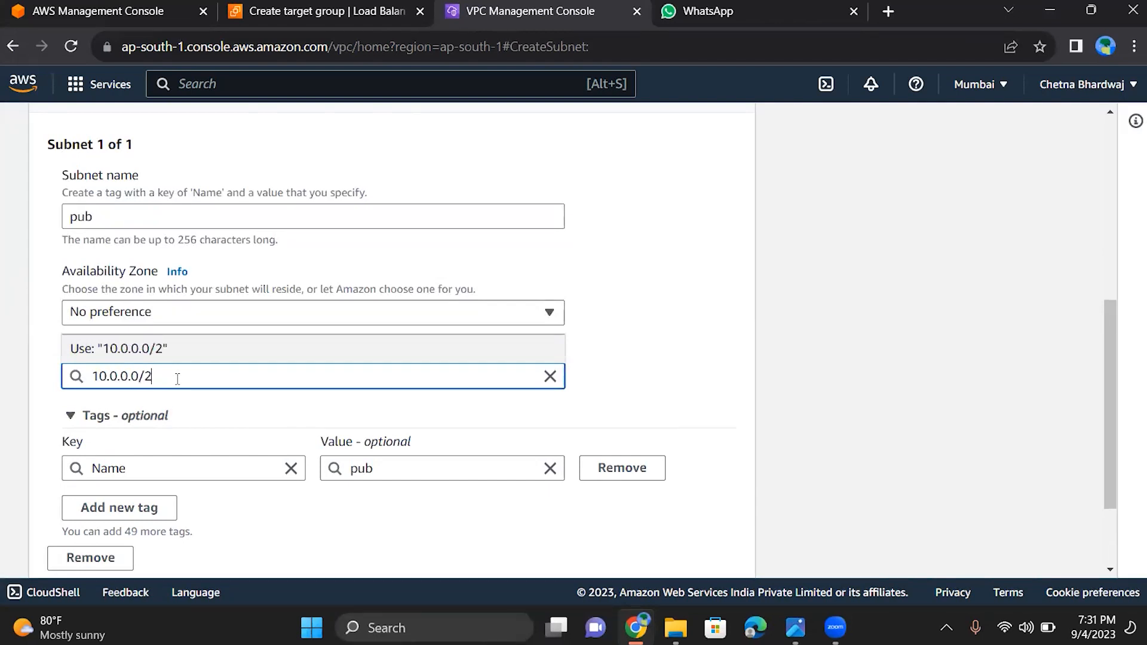
type("4")
scroll(177, 379, "down", 2)
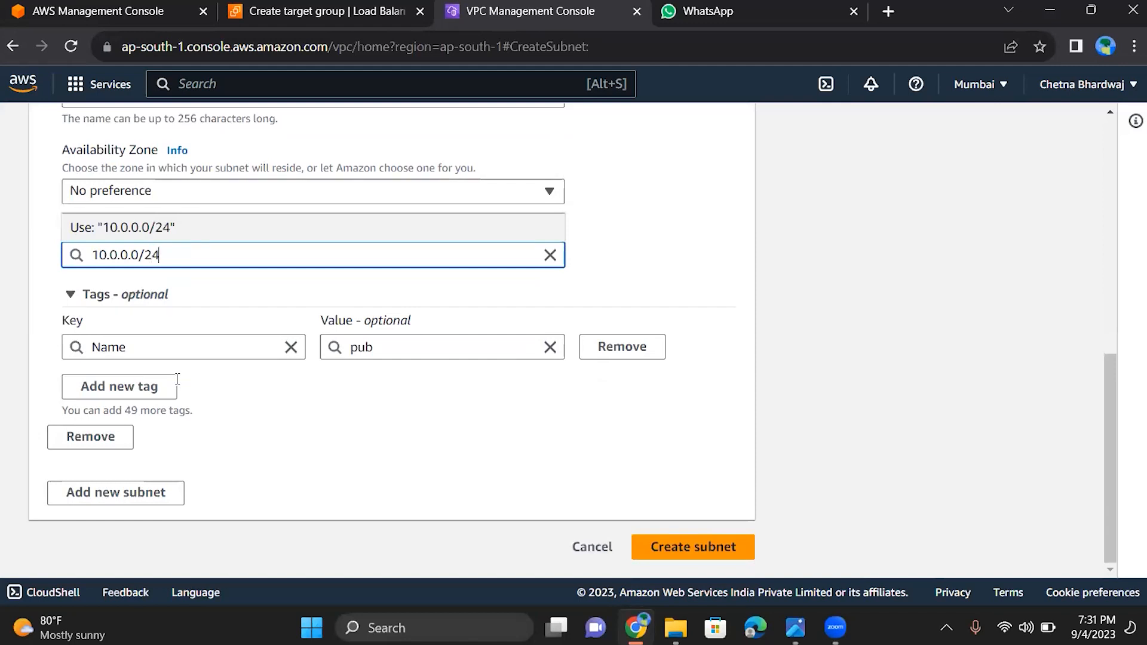
left_click(684, 544)
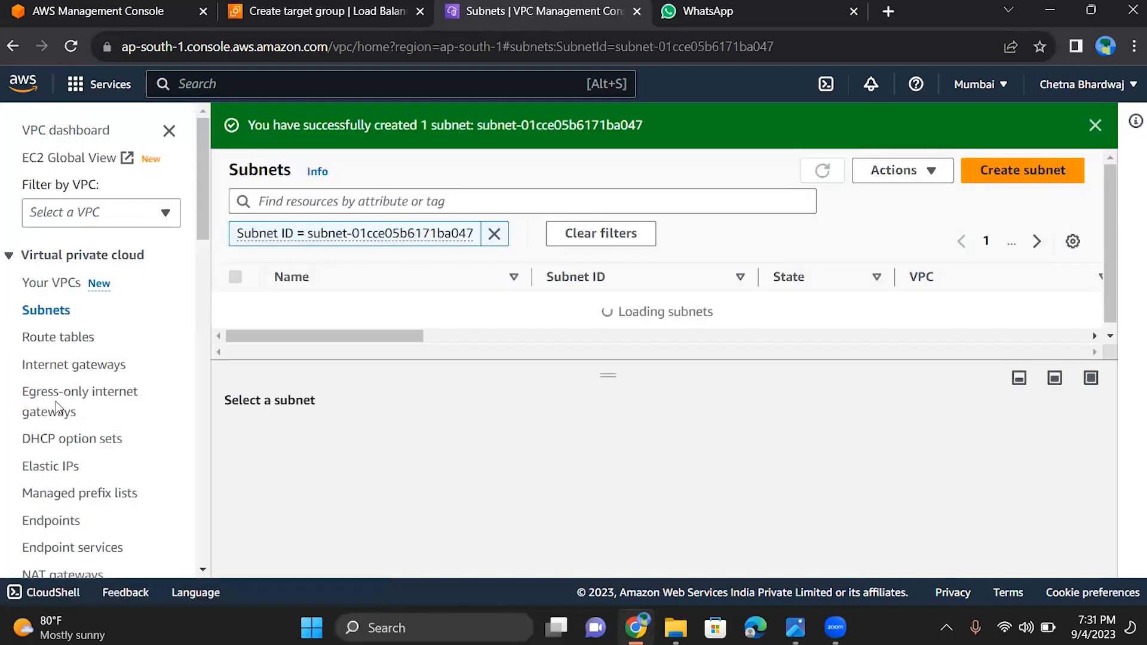
Create a new internet gateway with the name tag intgt
left_click(74, 366)
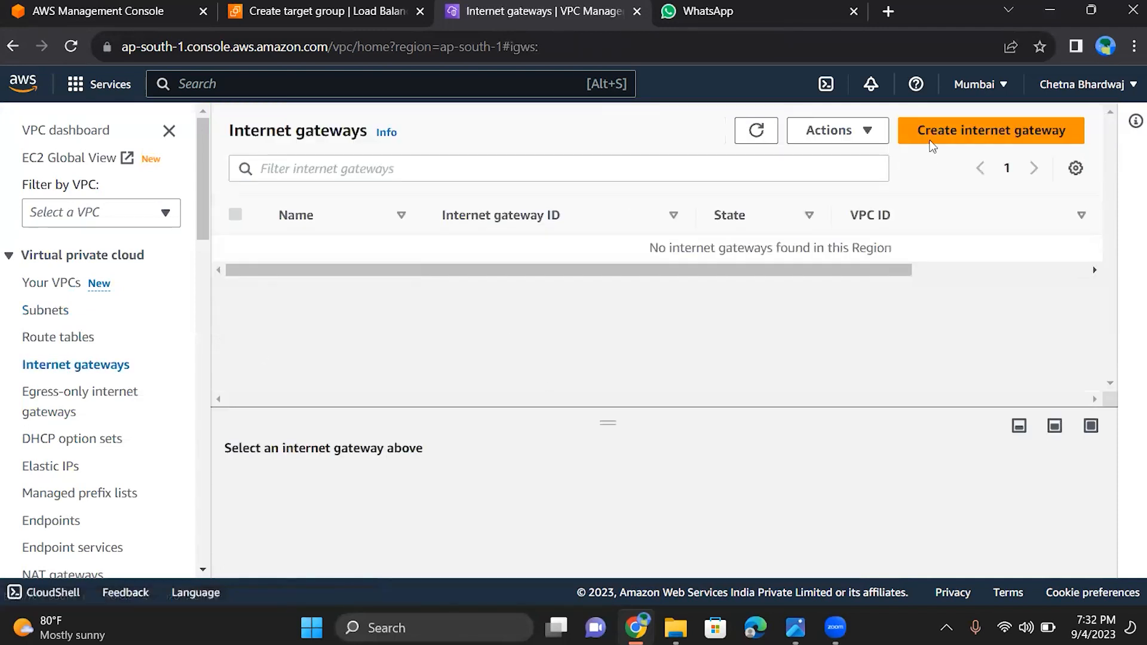
left_click(930, 128)
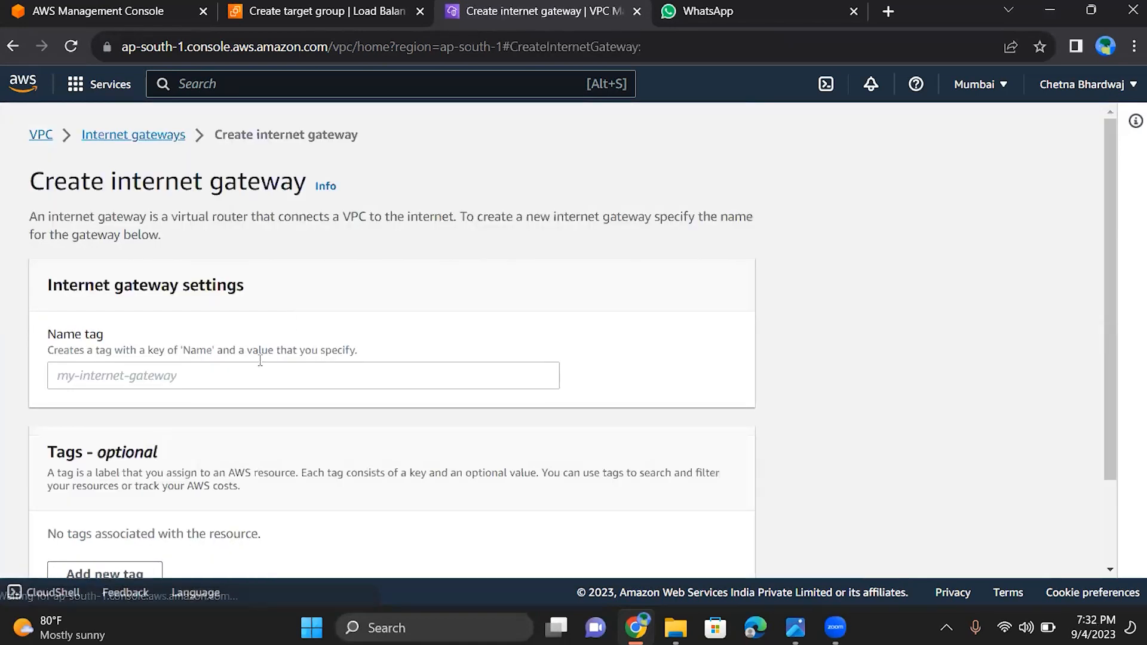
left_click(251, 366)
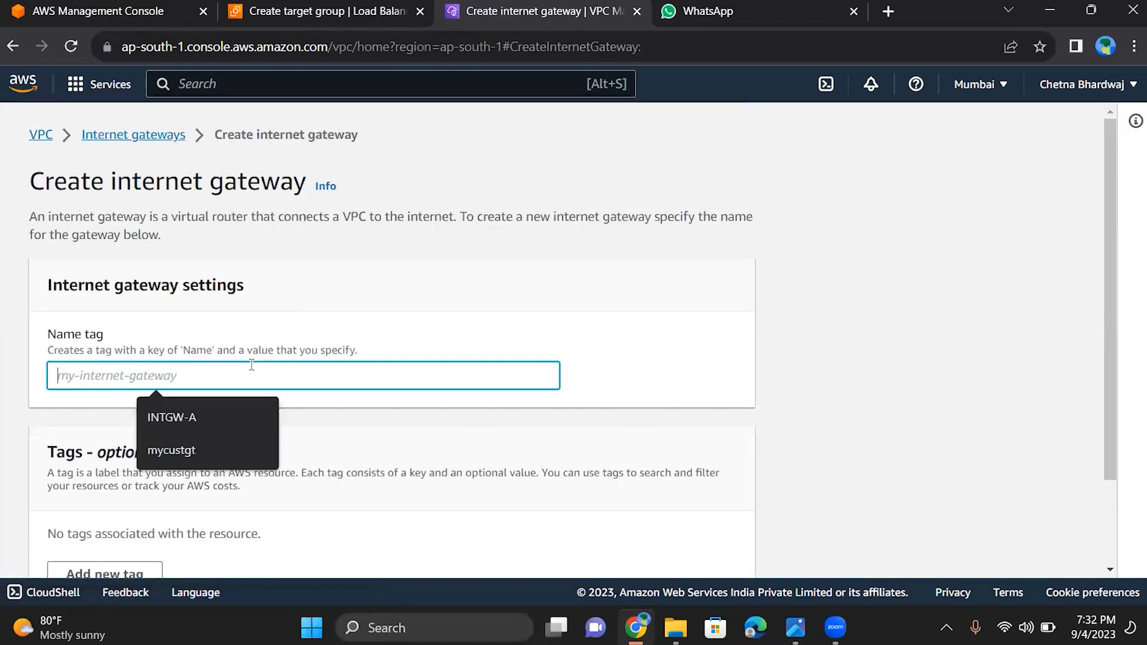
type("intgt")
scroll(194, 554, "down", 3)
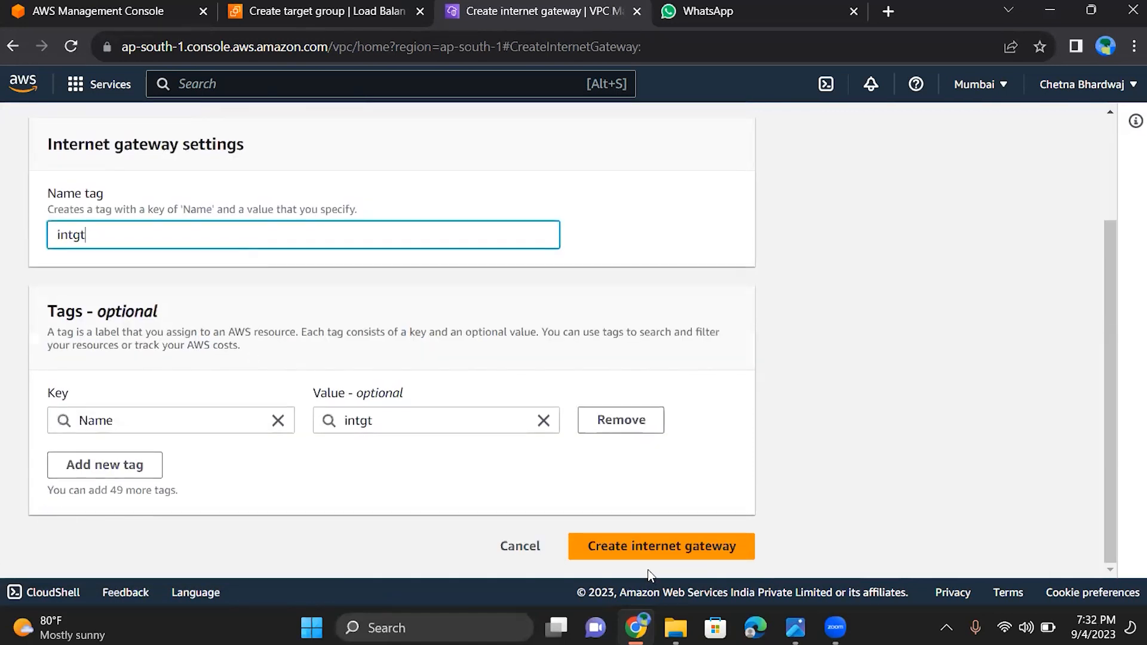
left_click(699, 550)
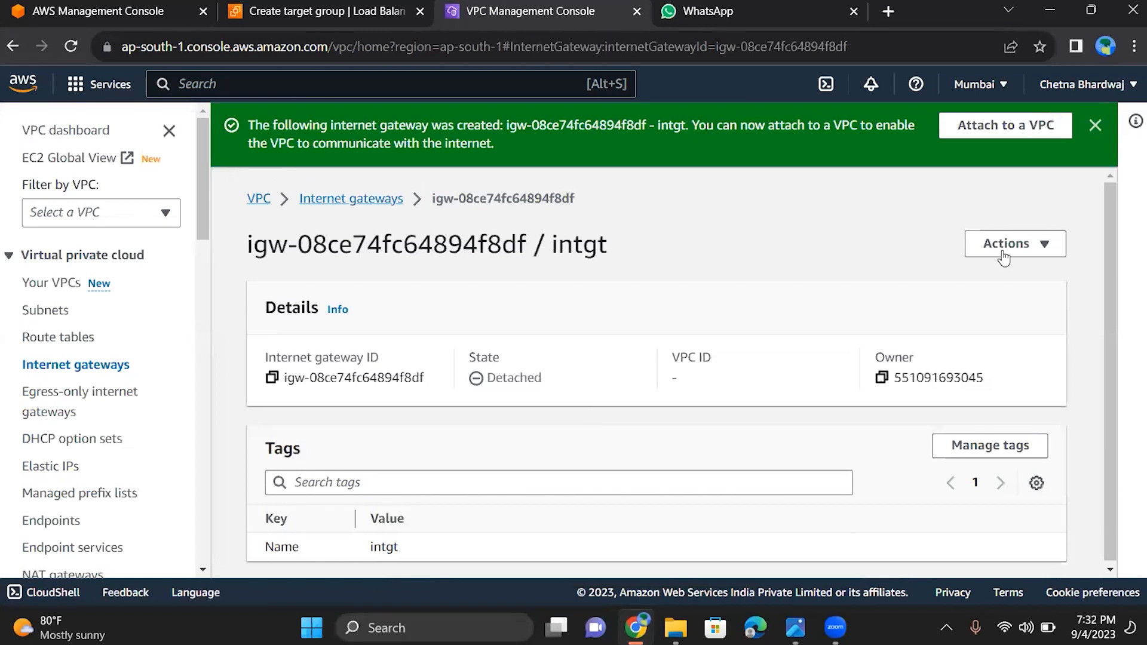
Attach the intgt internet gateway to myvpc
left_click(1004, 258)
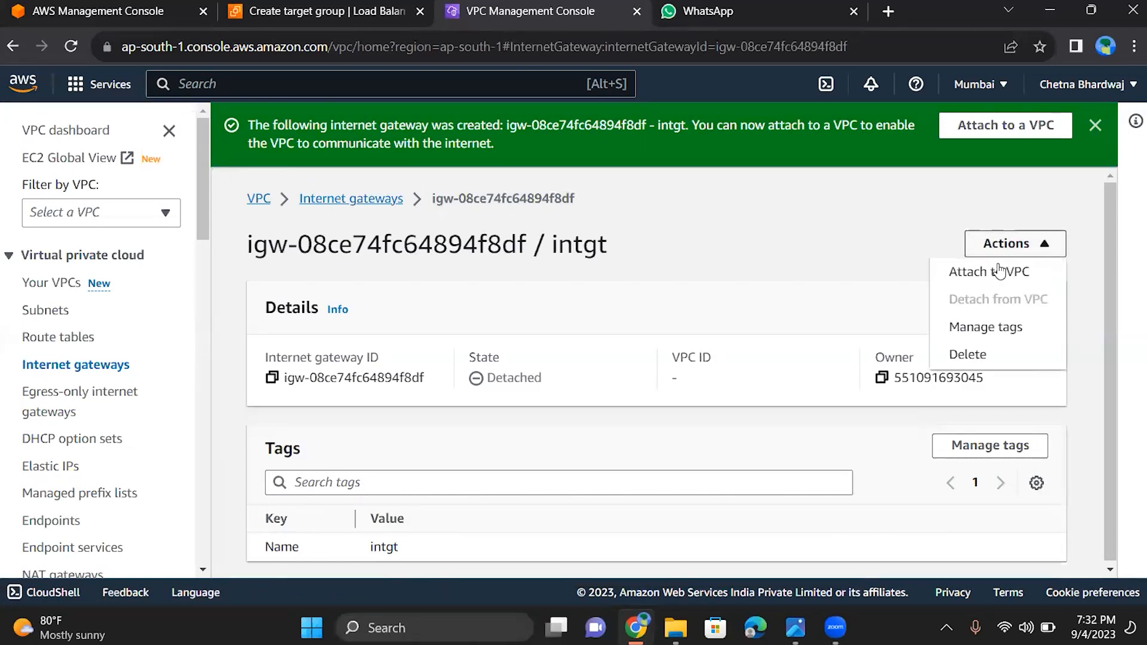
left_click(993, 271)
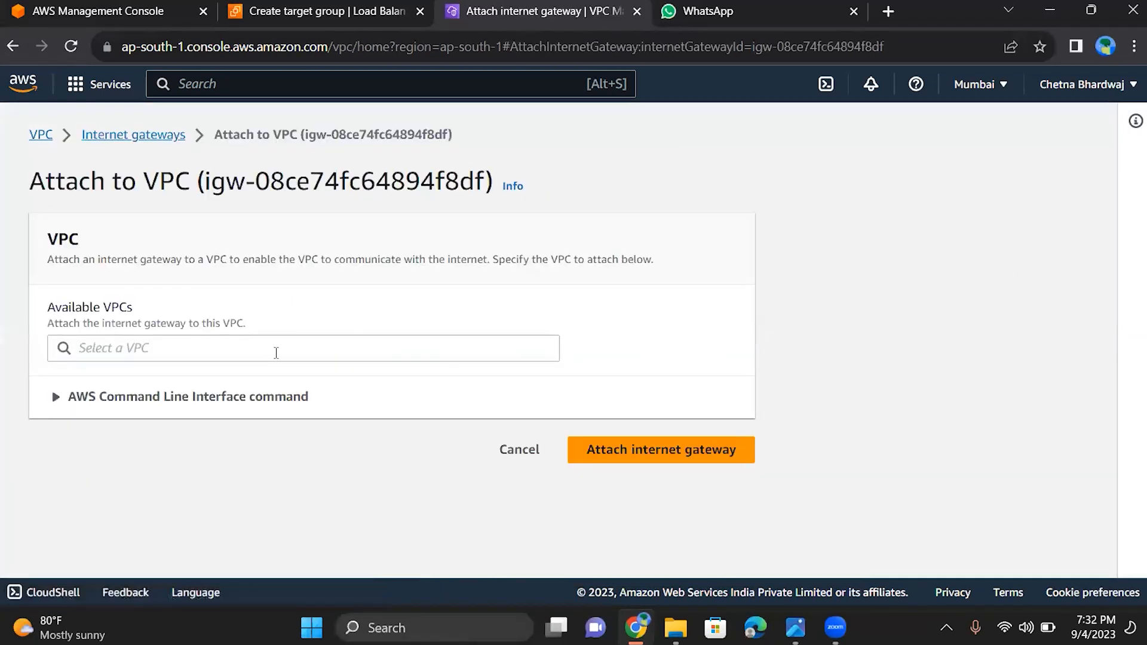
left_click(276, 352)
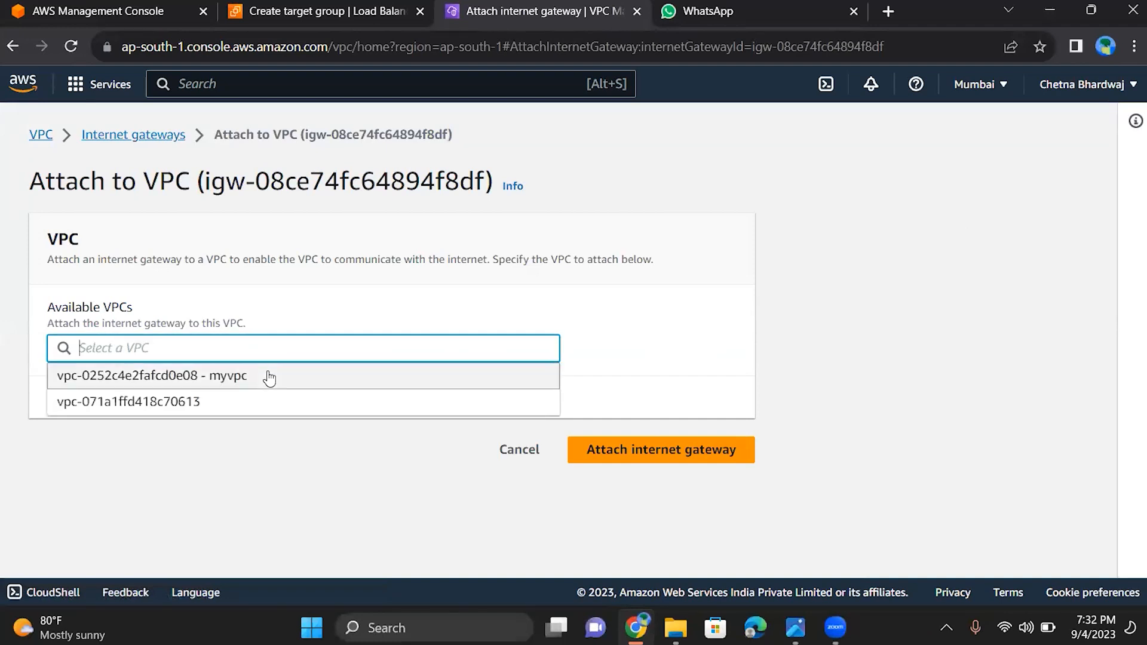
left_click(267, 376)
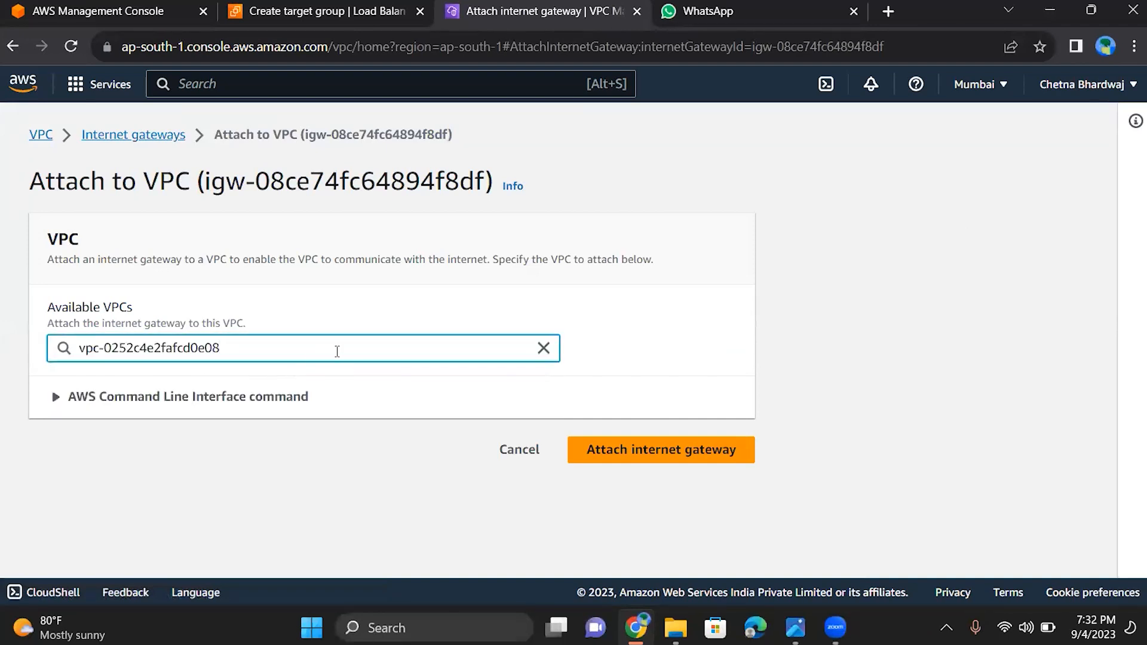
left_click(677, 455)
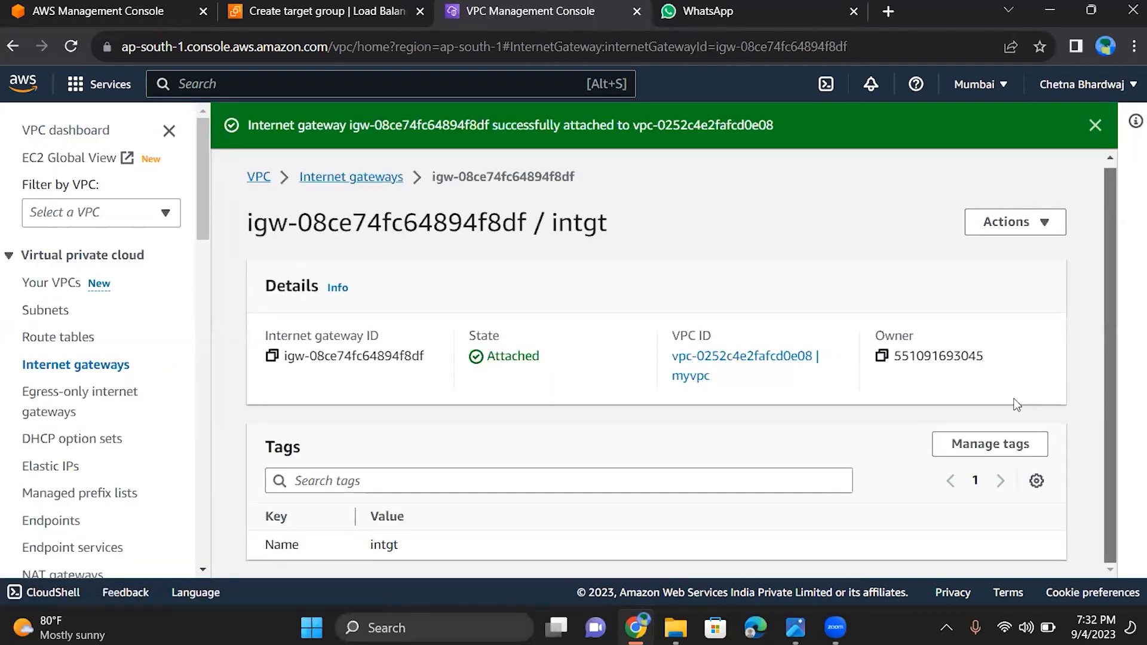
Open the list of network ACLs in the VPC console
left_click_drag(199, 187, 199, 240)
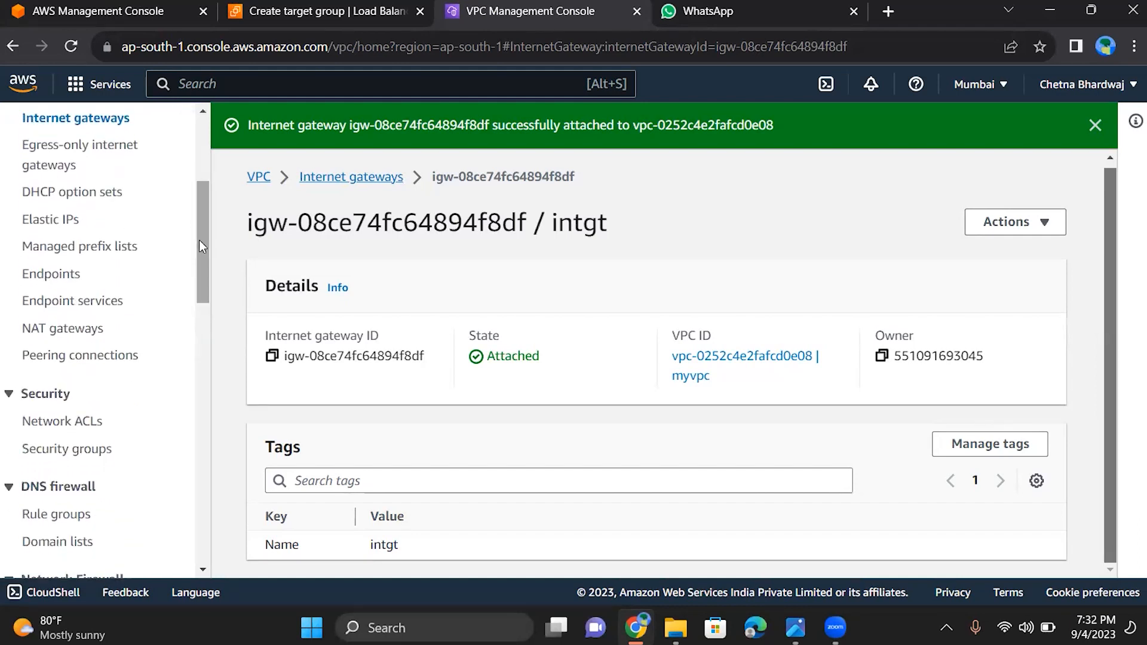
left_click(59, 423)
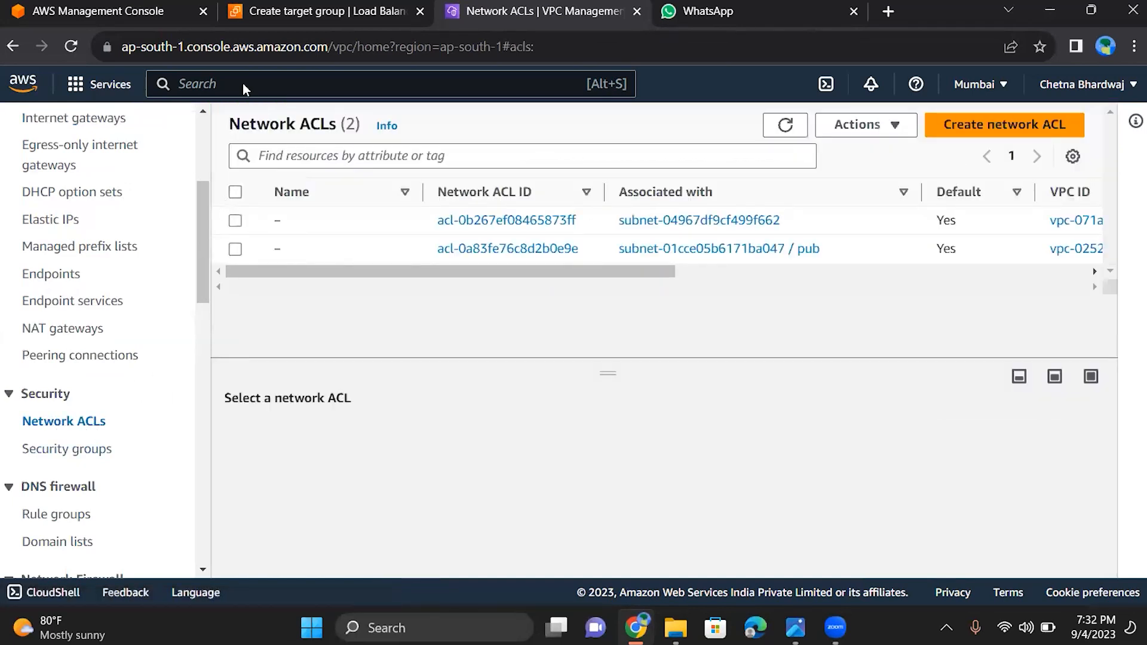
Return to the target group creation page and reload it, discarding the unsaved entries
left_click(312, 14)
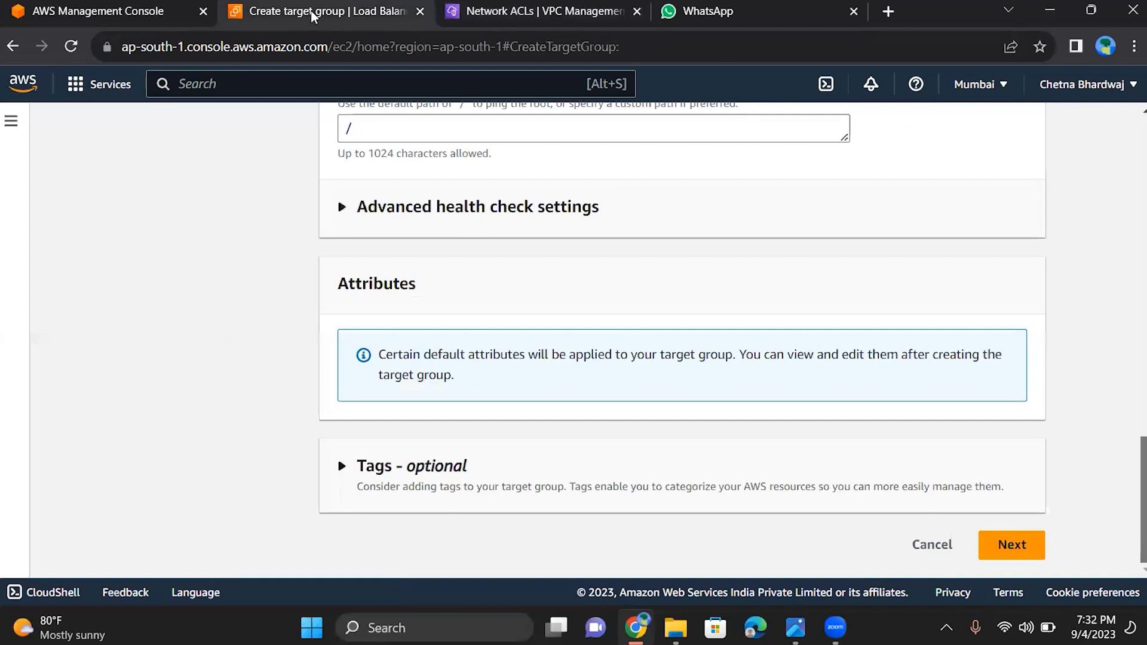
scroll(127, 276, "up", 8)
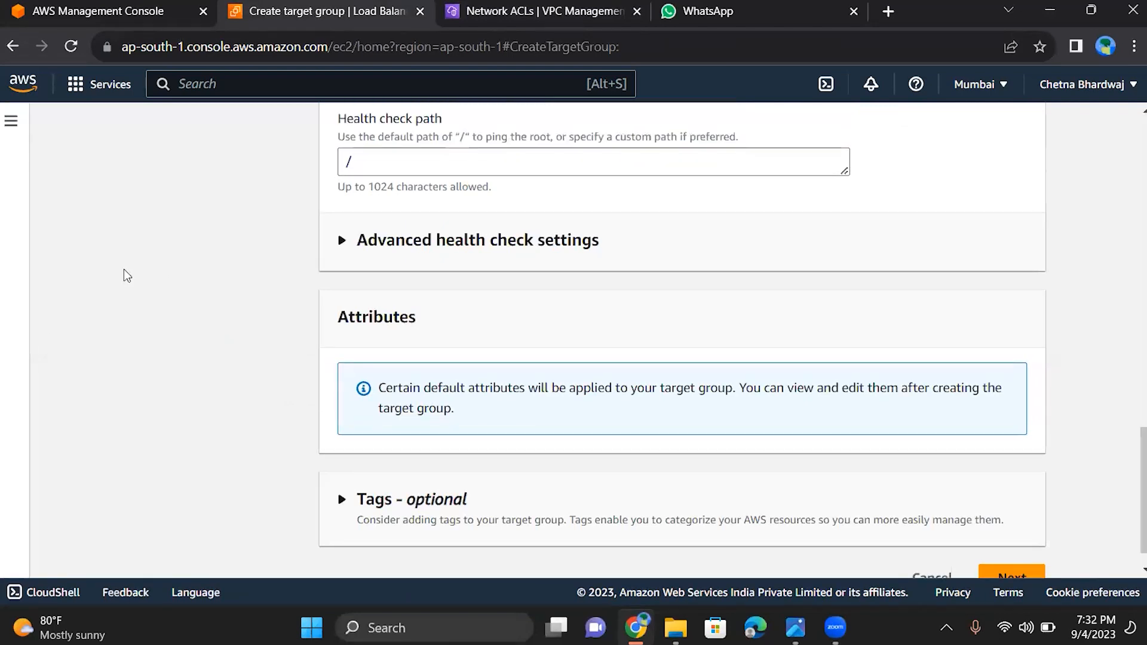
scroll(128, 276, "up", 10)
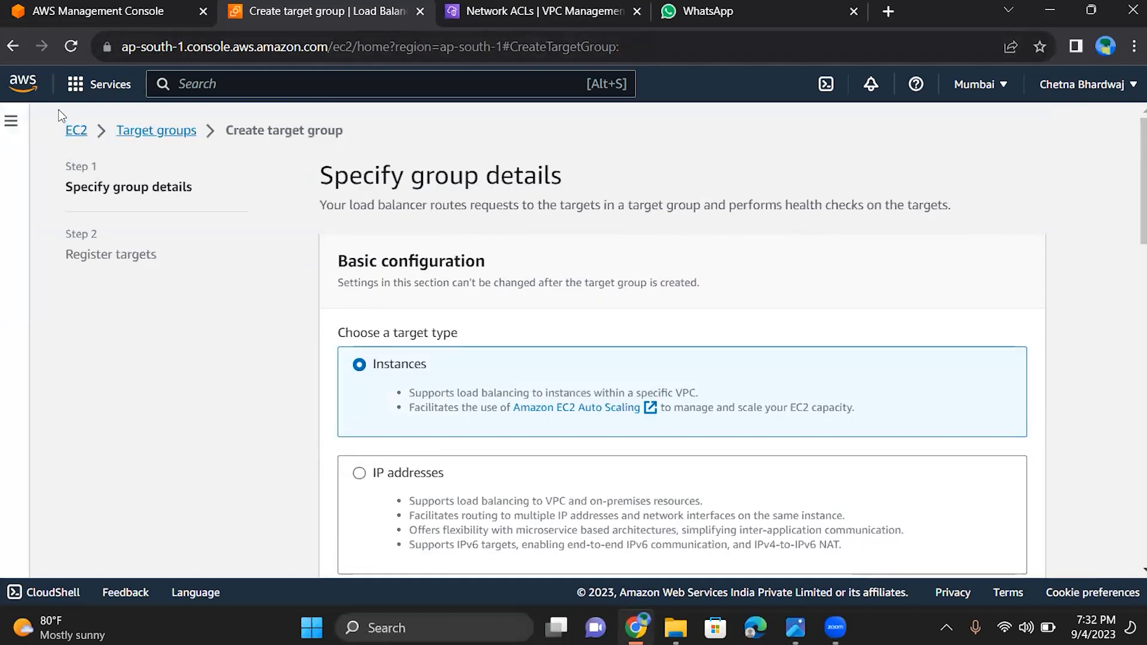
left_click(69, 53)
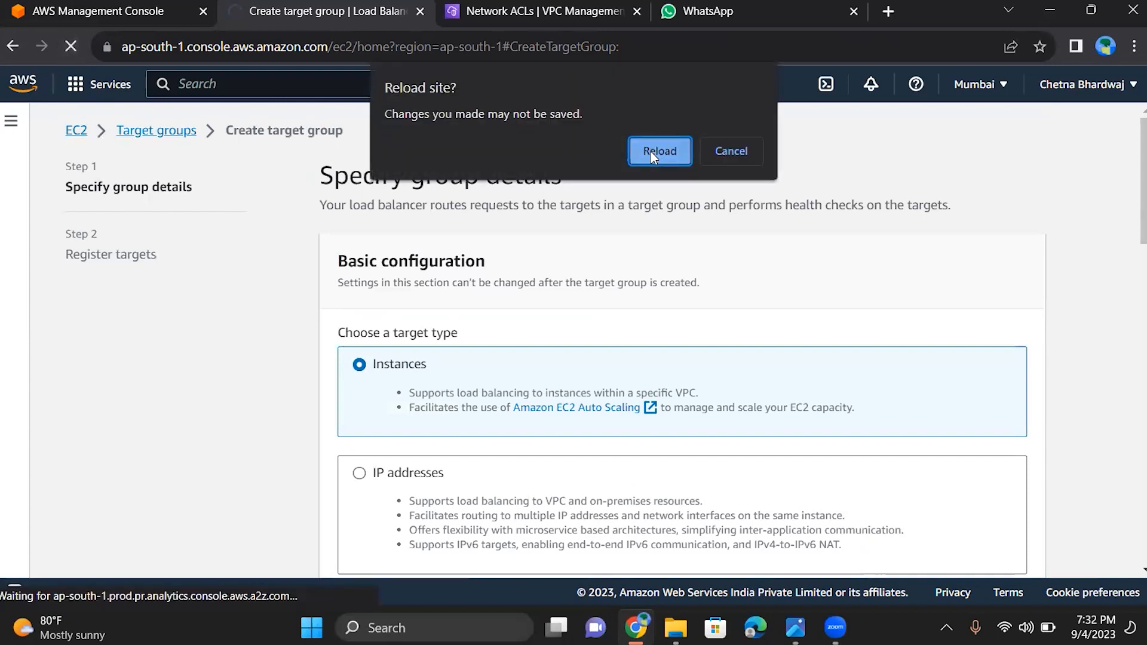
key("Return")
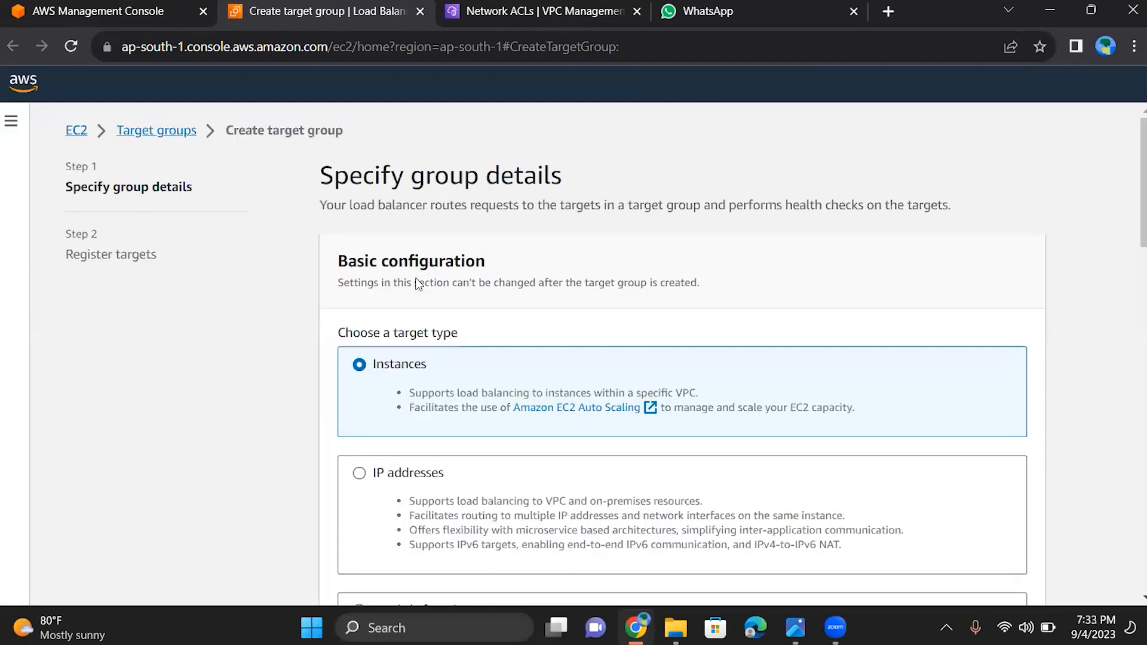
Enter gt2 as the name of the target group in the reloaded form
scroll(418, 283, "down", 5)
scroll(418, 284, "down", 6)
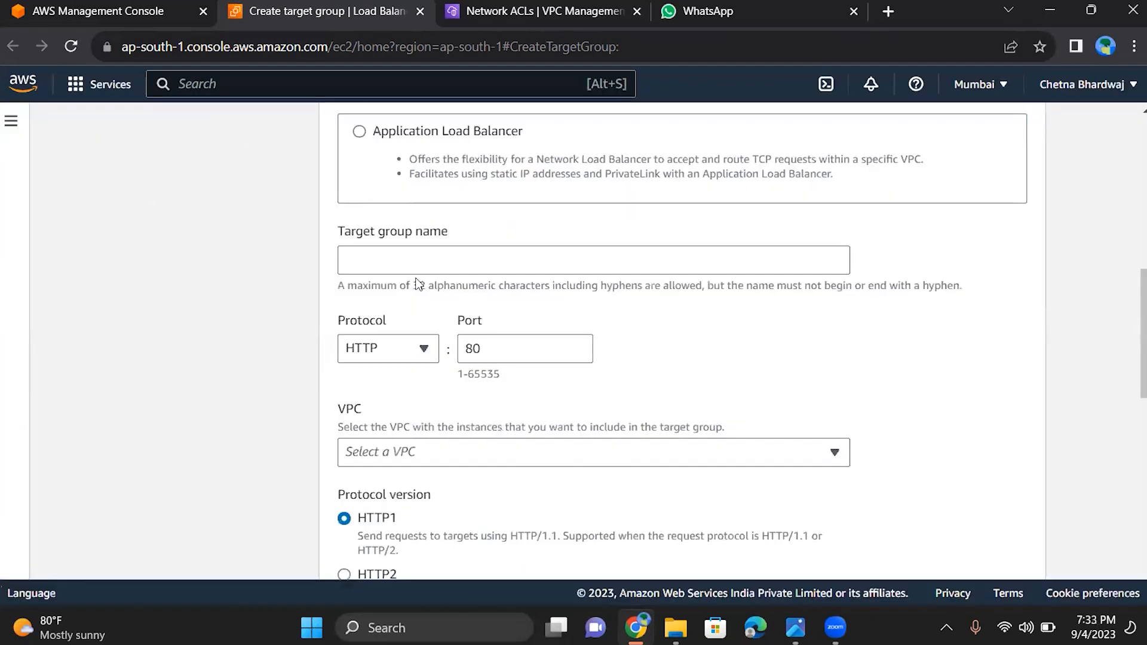
scroll(418, 283, "down", 3)
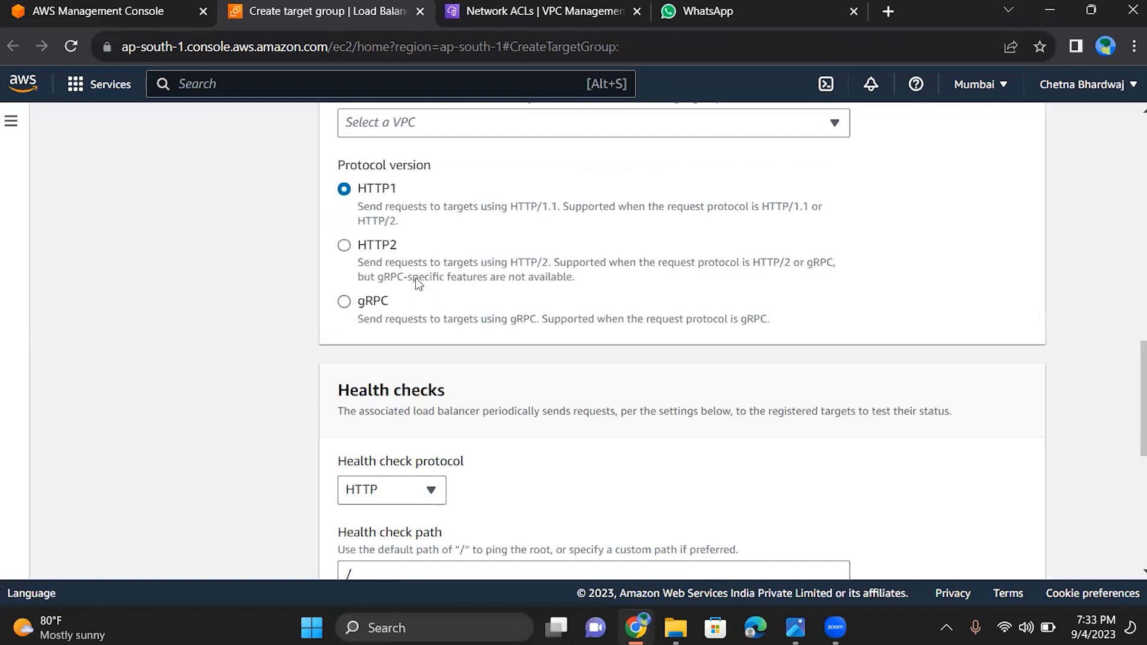
scroll(418, 284, "down", 2)
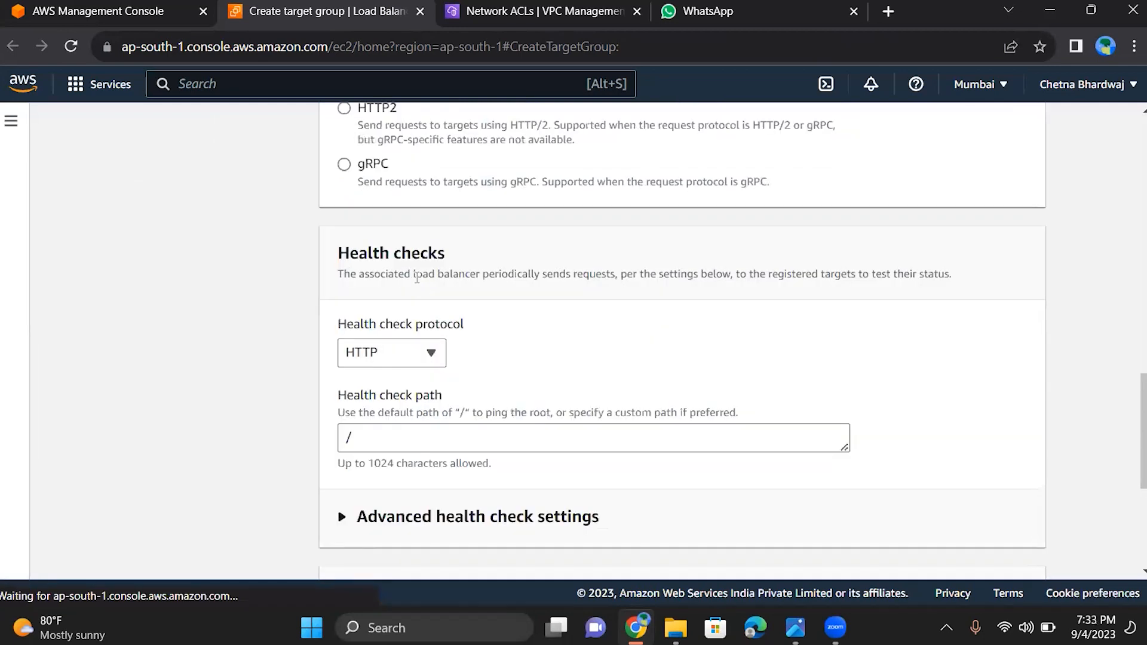
scroll(416, 278, "up", 10)
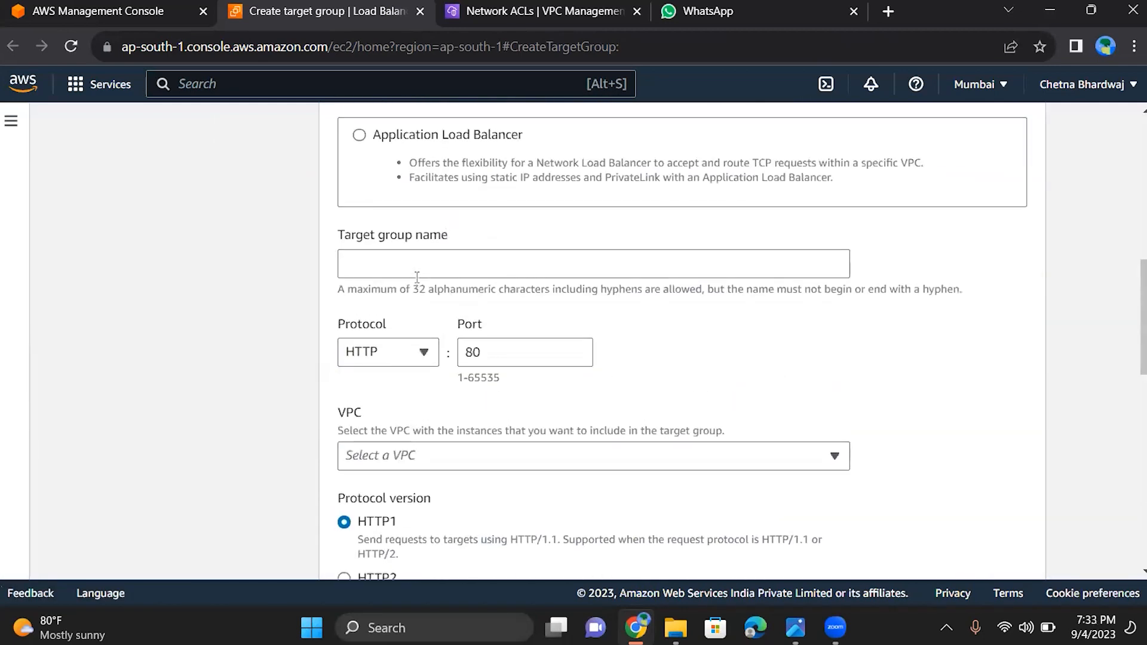
scroll(417, 278, "up", 1)
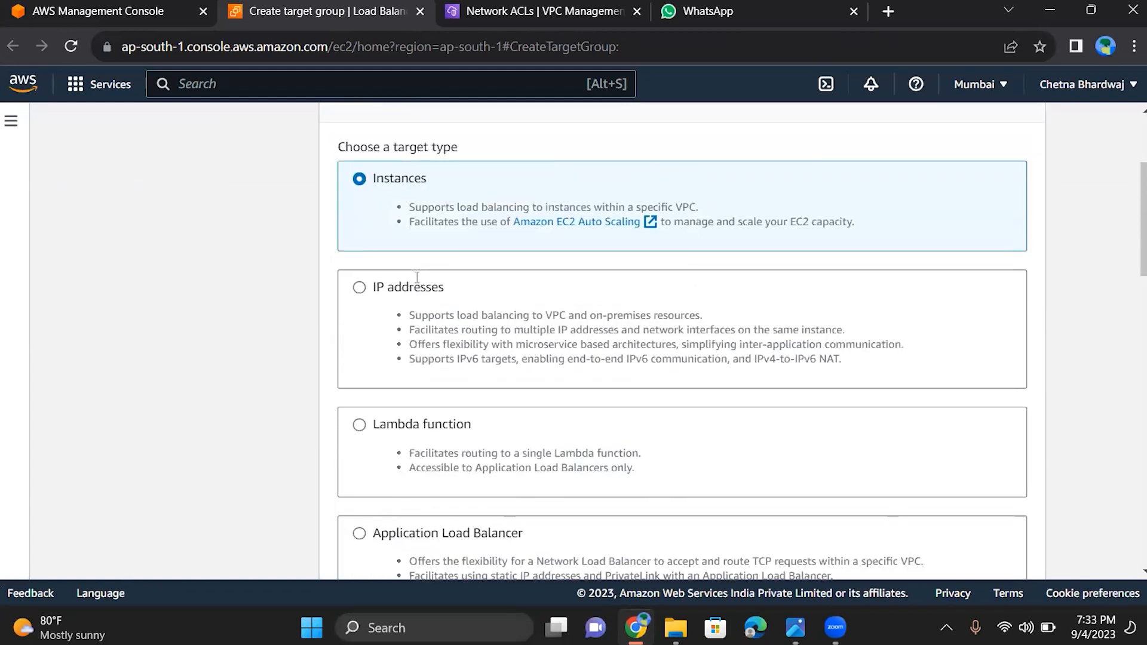
scroll(416, 278, "down", 6)
left_click(417, 239)
type("gt2")
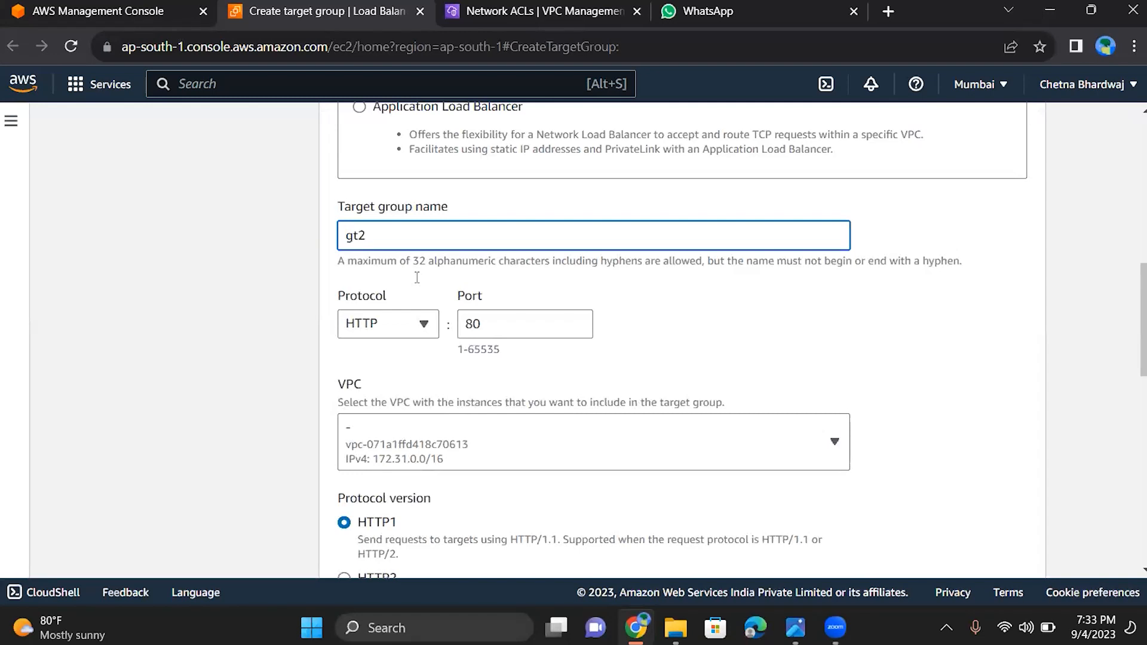
scroll(417, 278, "down", 3)
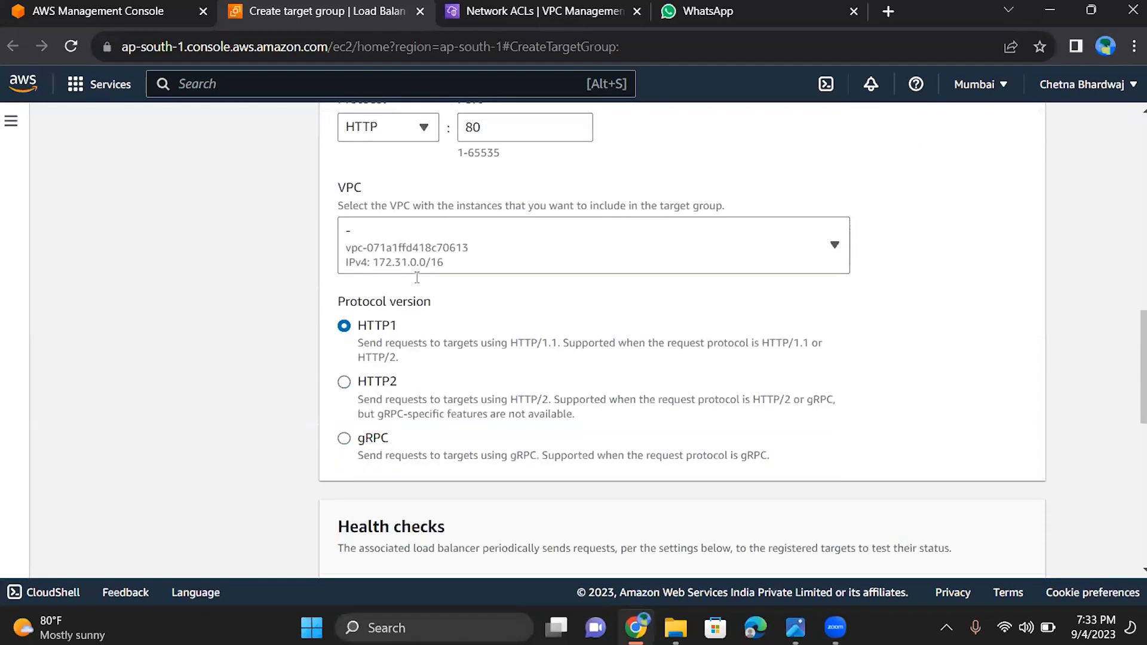
Set the target group's protocol to TCP and its VPC to myvpc
left_click(388, 127)
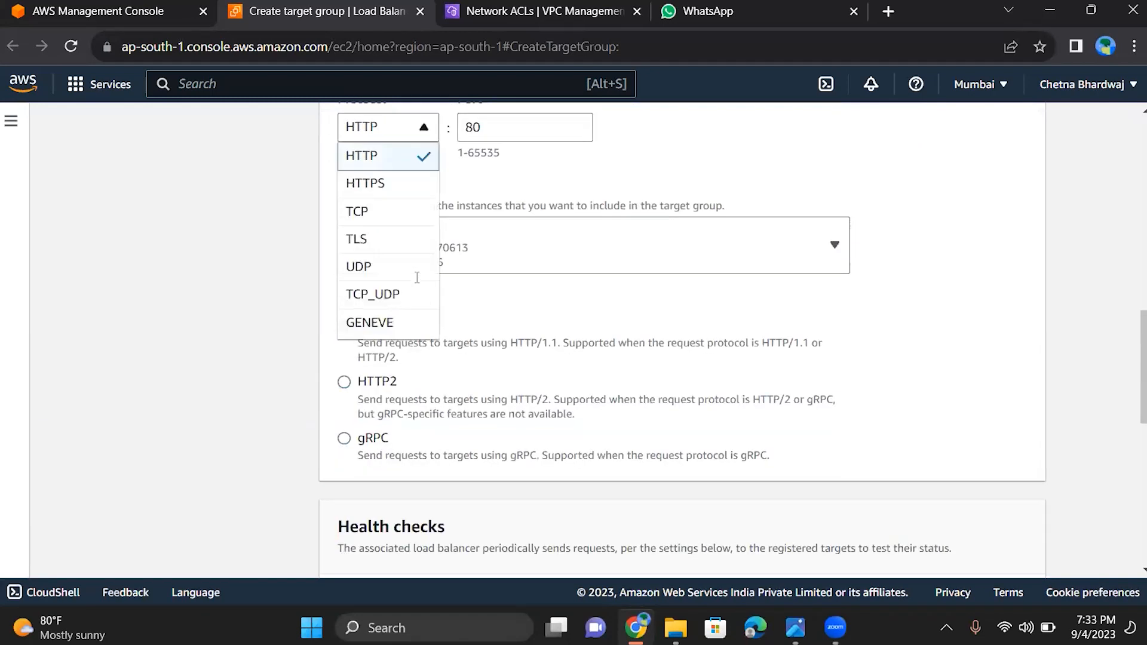
left_click(387, 212)
left_click(417, 256)
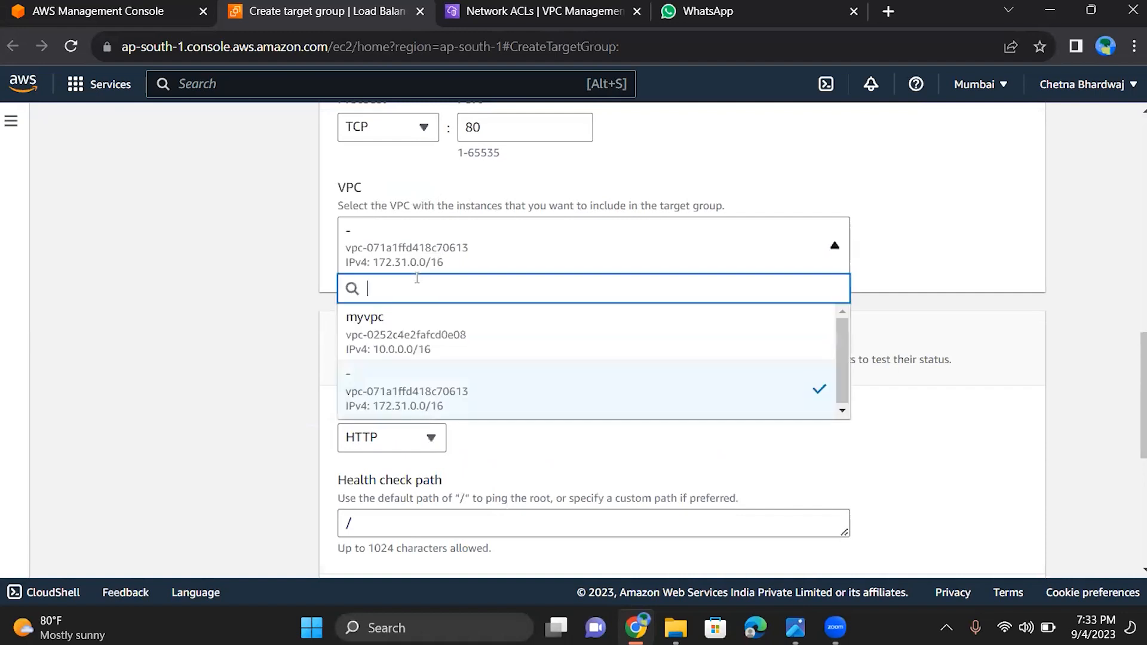
left_click(394, 332)
Keep the default health check settings, attributes and tags, and proceed to registering targets
scroll(442, 334, "down", 3)
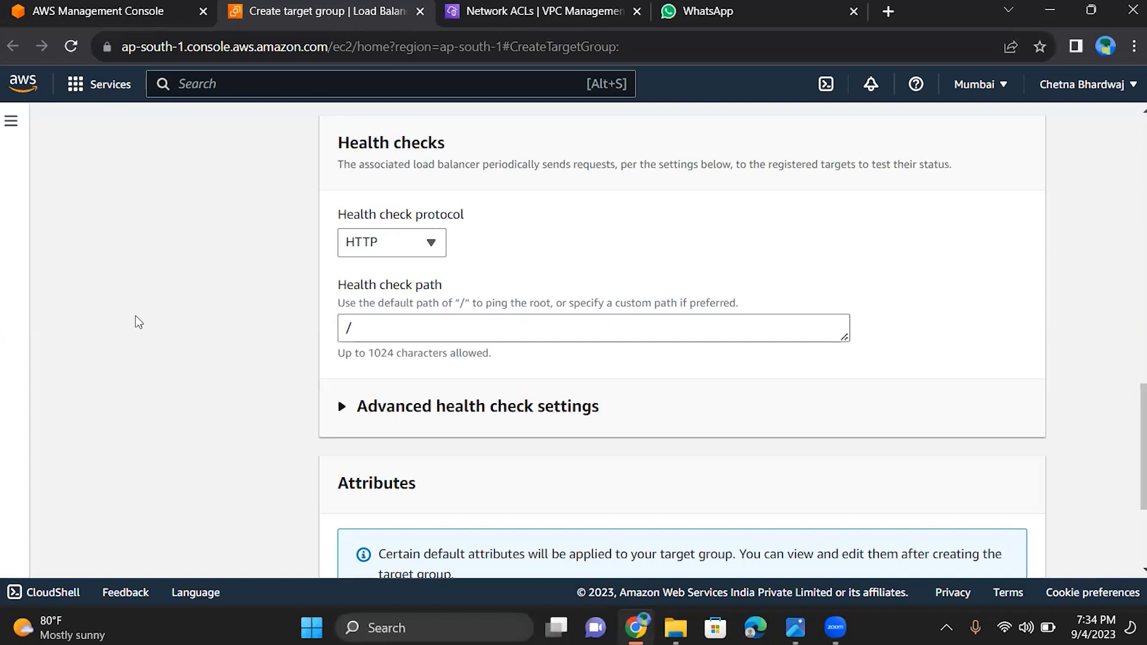
scroll(138, 322, "down", 3)
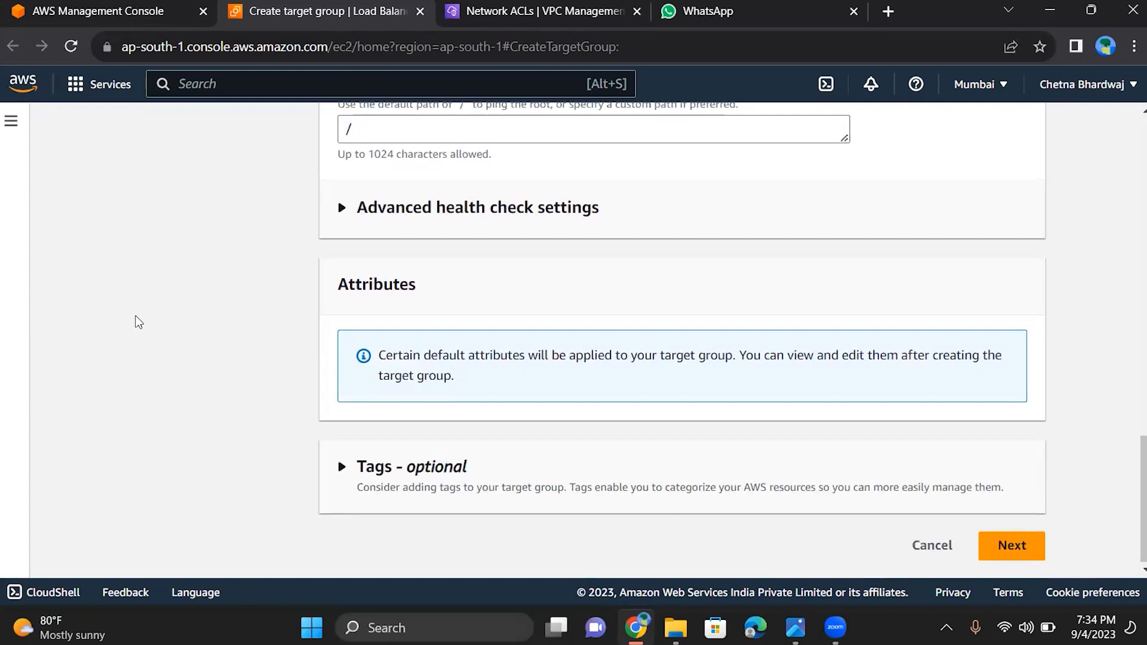
scroll(356, 333, "up", 2)
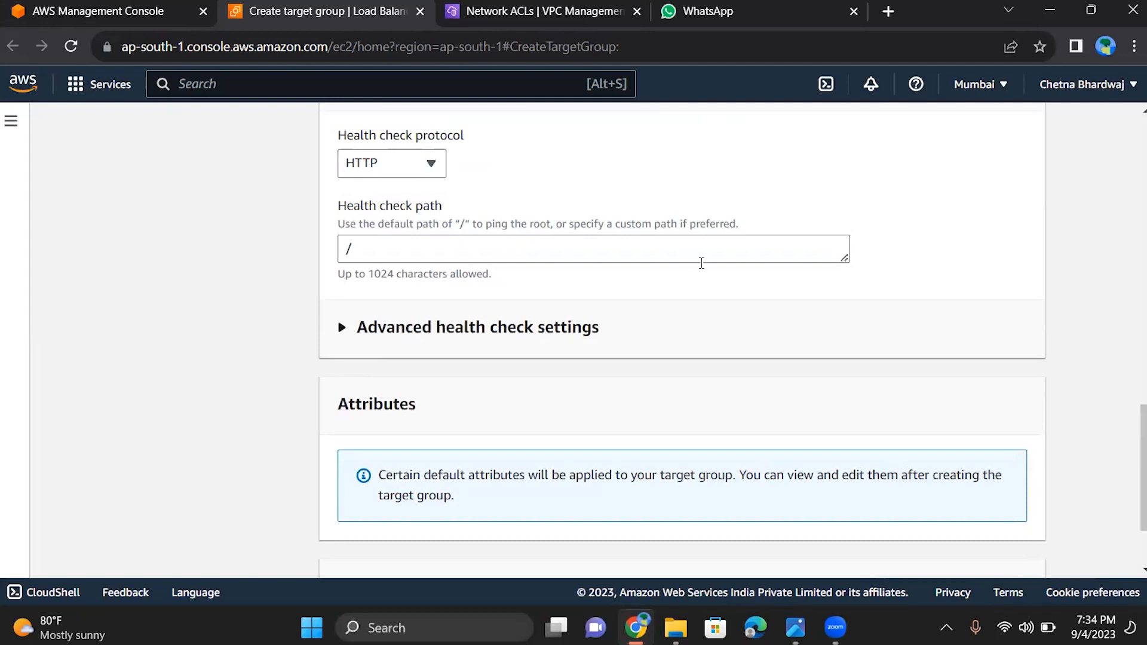
scroll(702, 261, "down", 2)
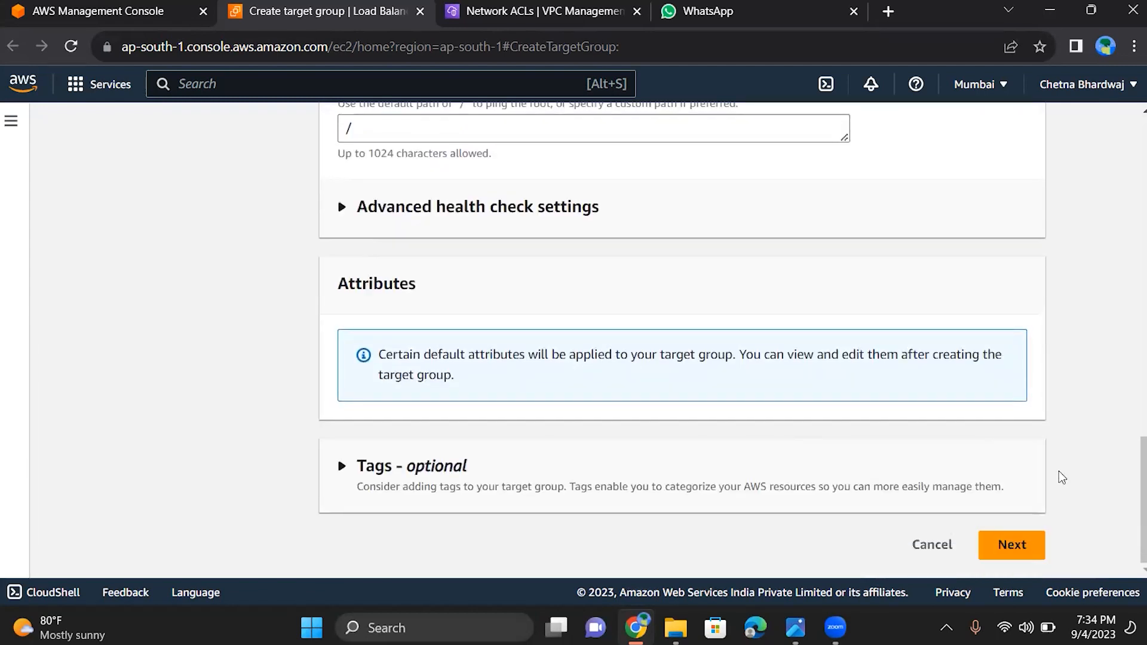
left_click(1021, 554)
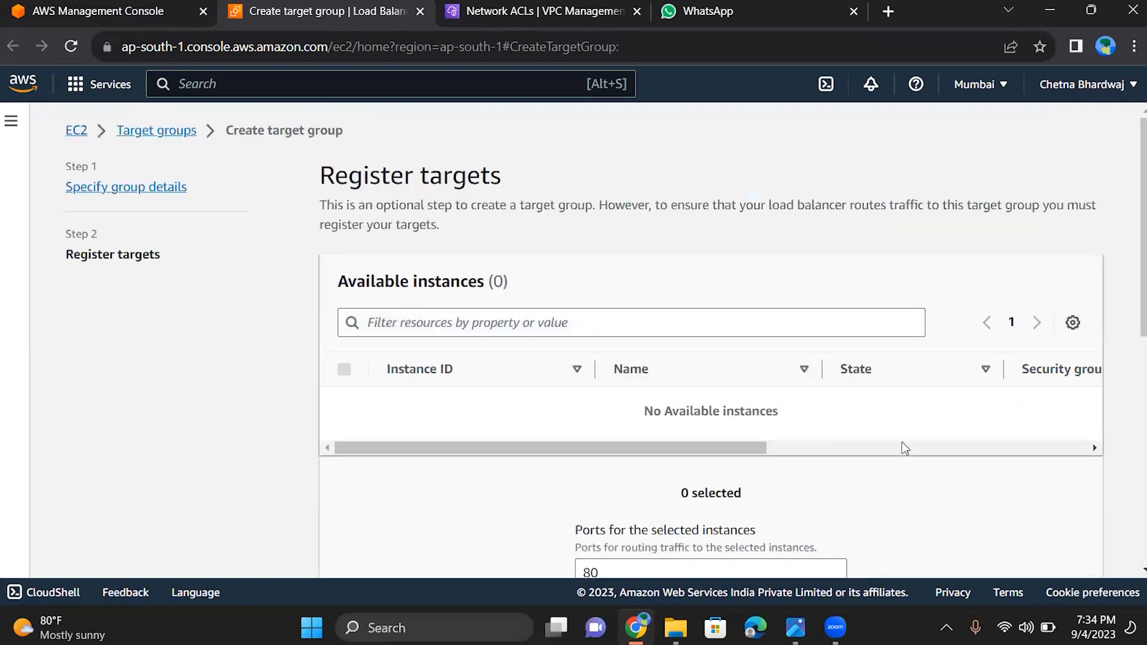
Review the target registration page and create the target group without registering any instances
scroll(905, 448, "down", 8)
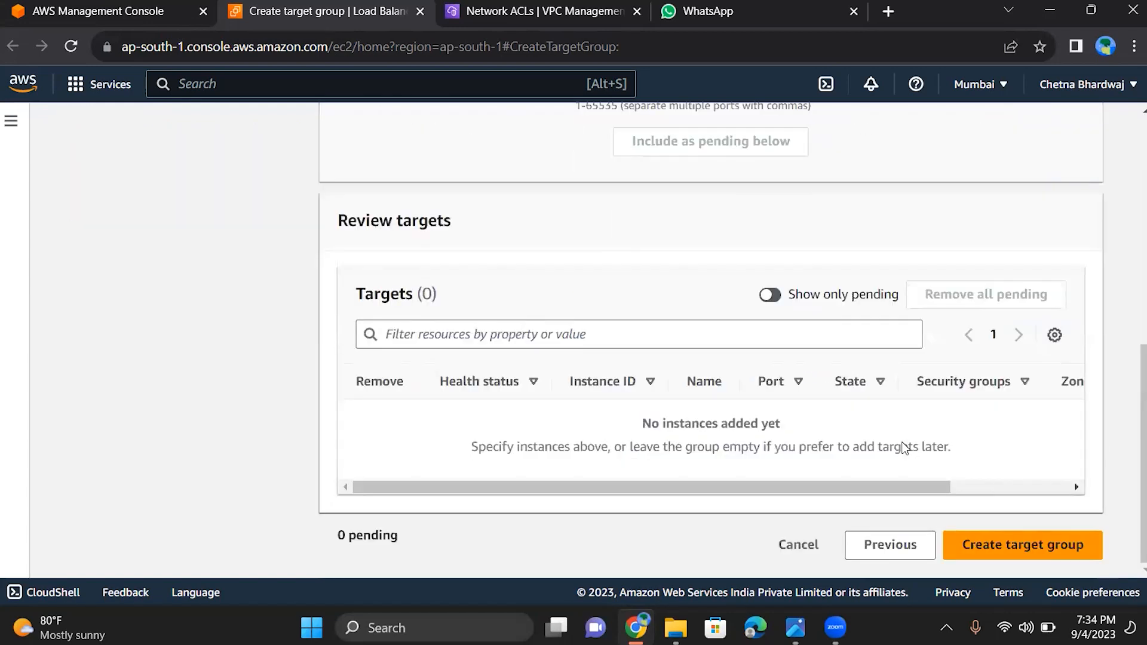
scroll(905, 448, "up", 8)
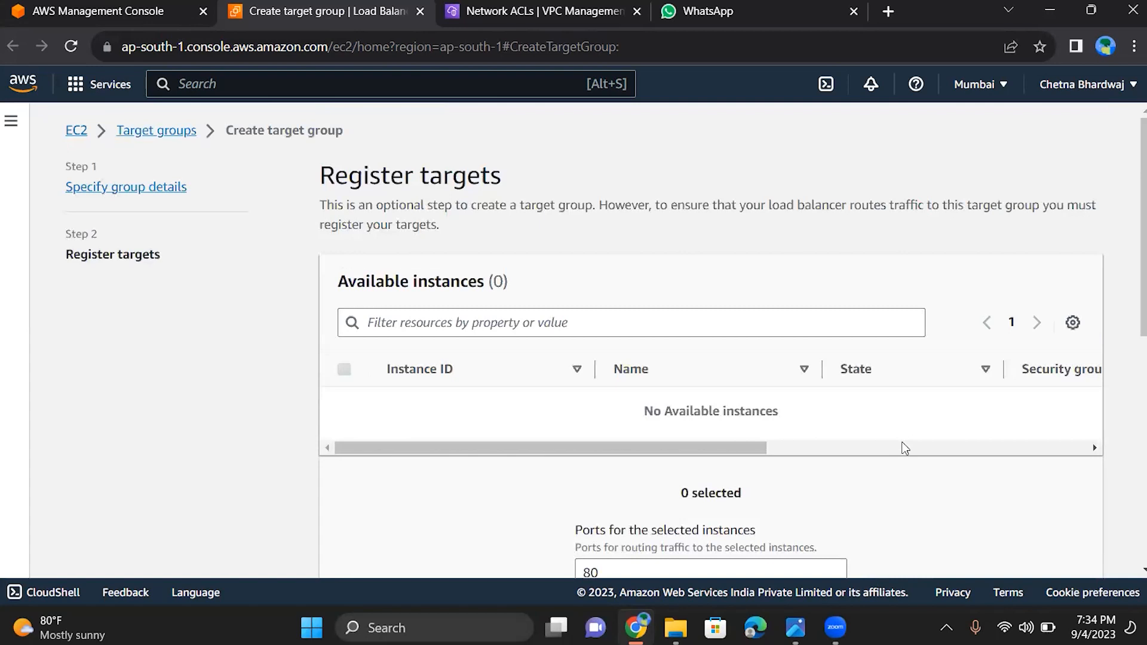
scroll(905, 448, "down", 8)
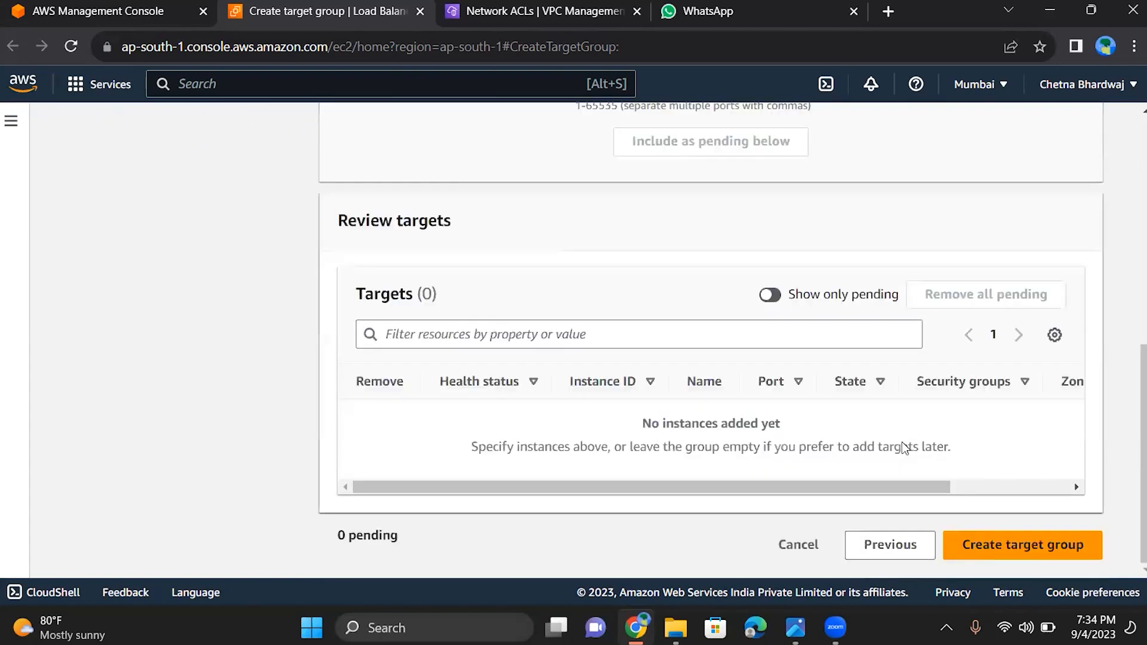
scroll(905, 448, "up", 3)
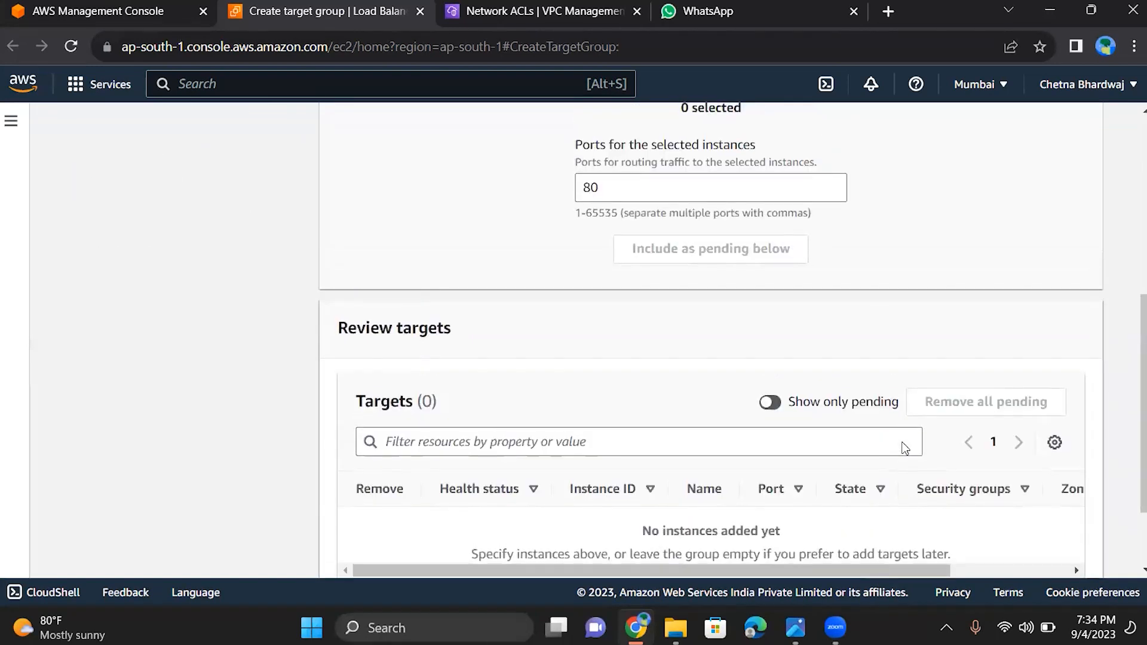
scroll(905, 448, "down", 3)
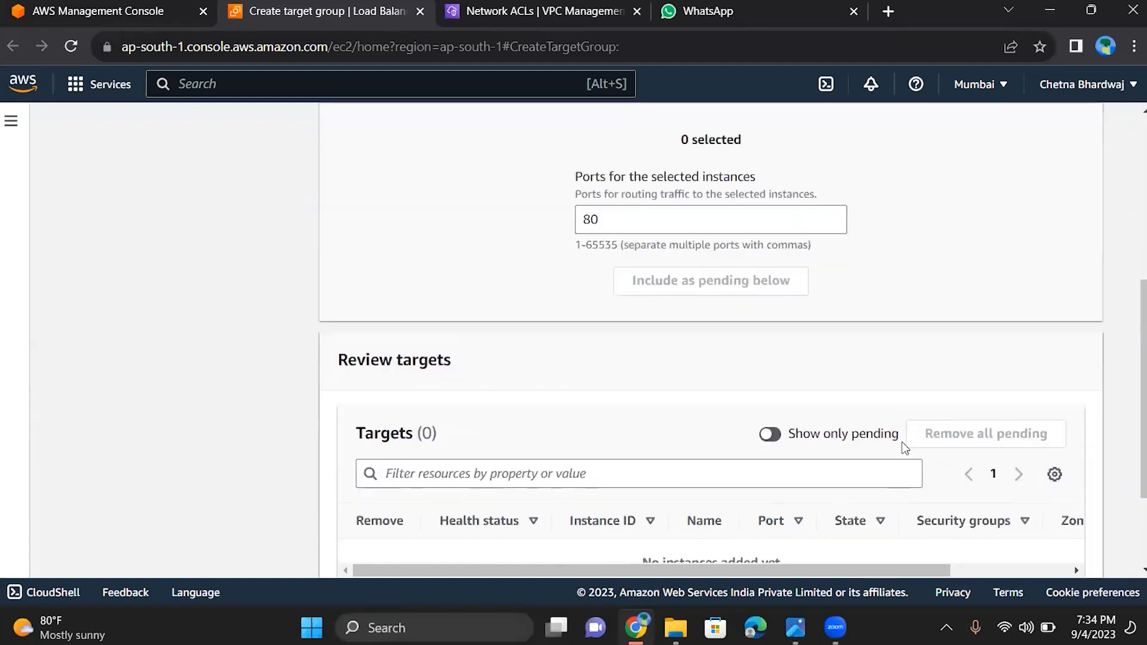
scroll(905, 448, "down", 1)
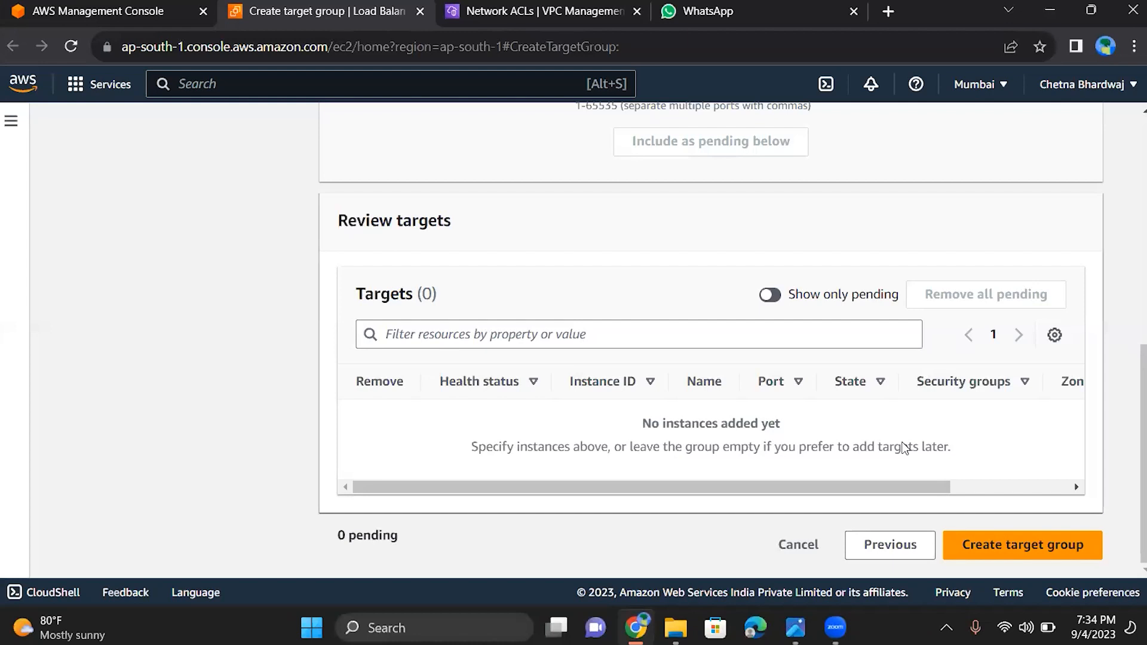
scroll(905, 448, "up", 7)
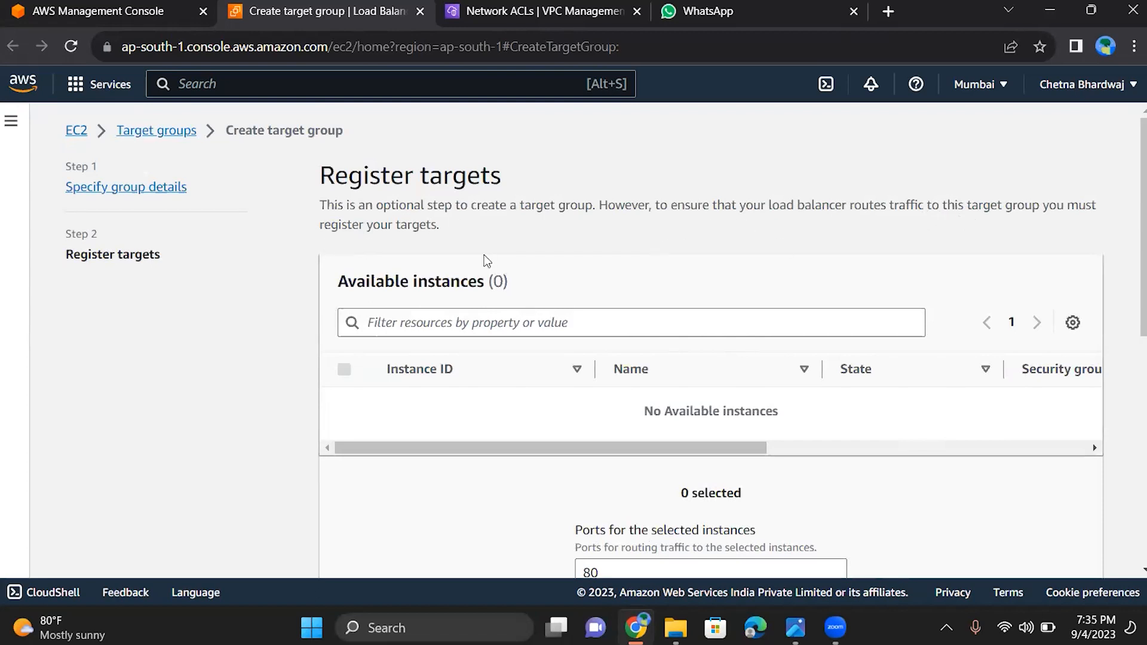
scroll(758, 294, "down", 3)
scroll(762, 295, "down", 4)
scroll(762, 295, "down", 1)
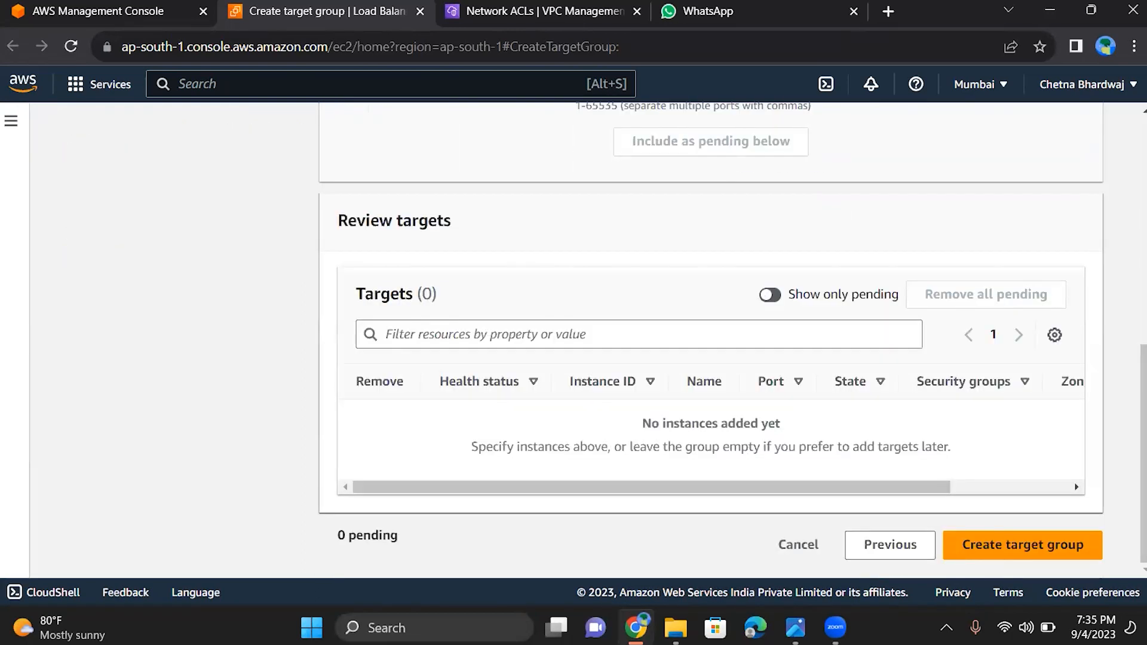
left_click(995, 546)
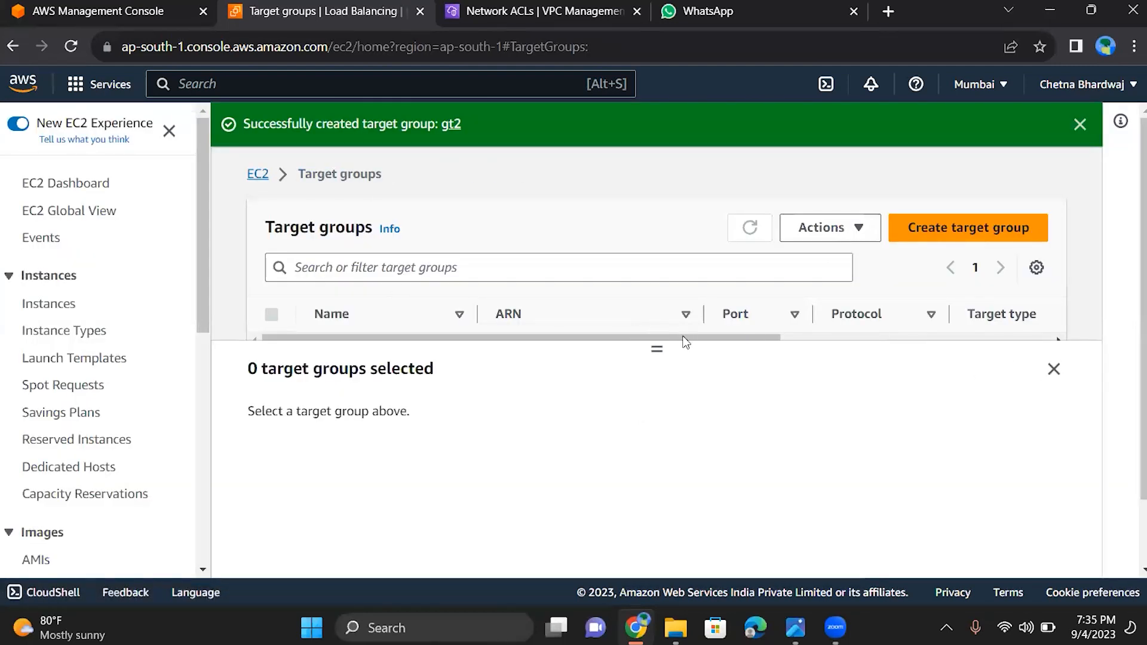
Select the gt2 target group in the list and examine its type, protocol, VPC and target health details
left_click_drag(657, 347, 650, 457)
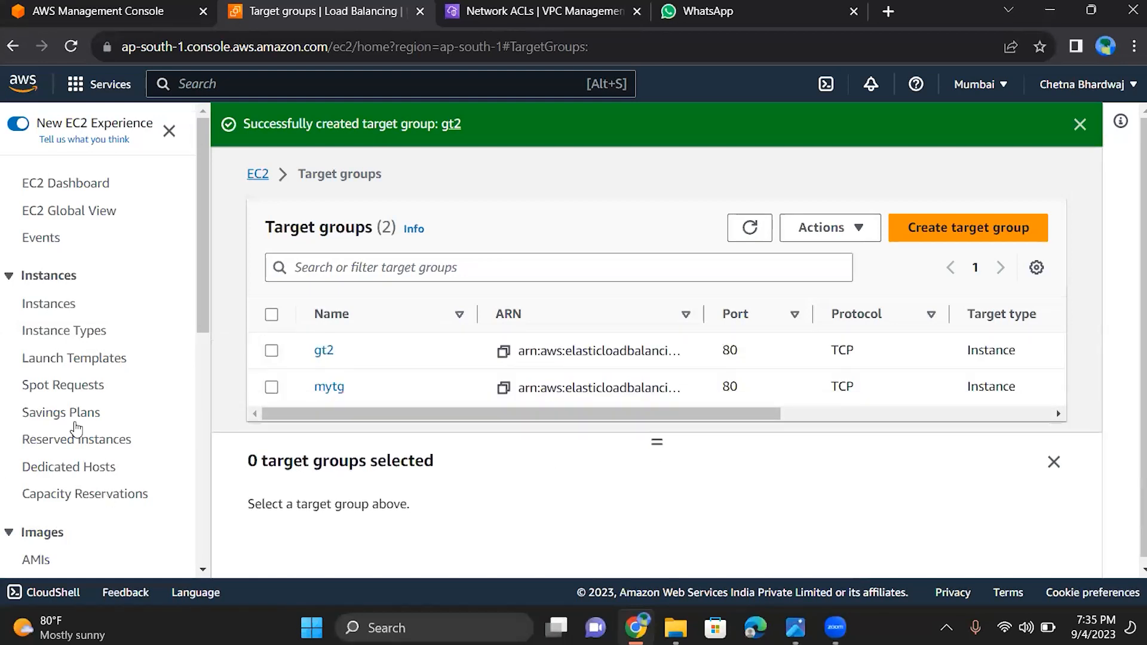
left_click(271, 351)
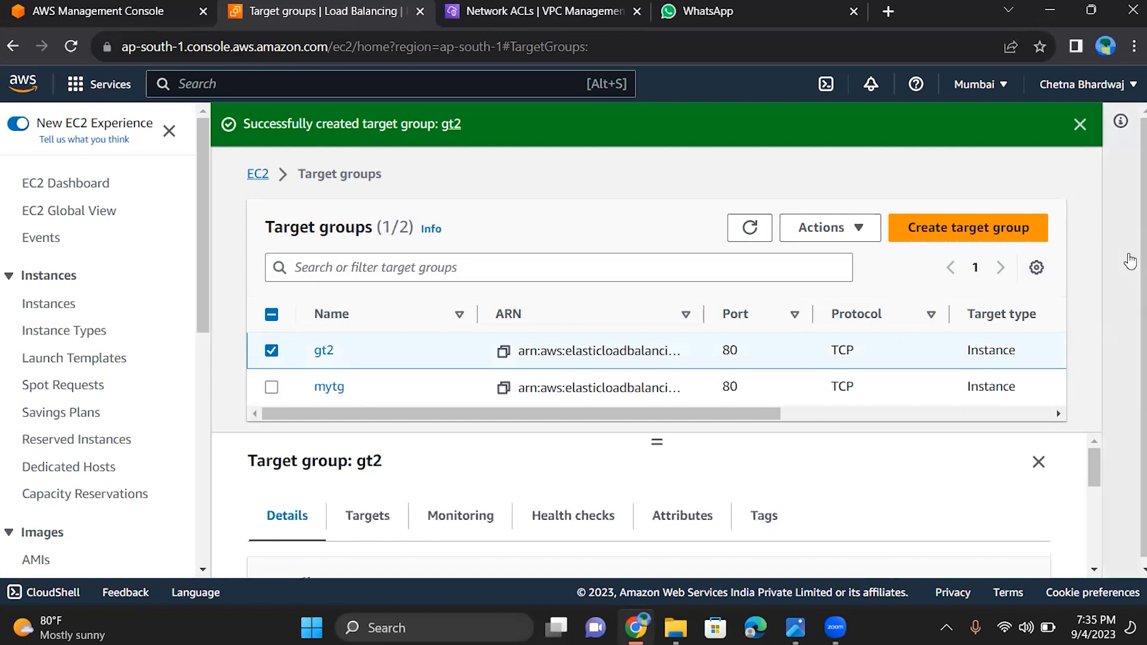
left_click_drag(1099, 457, 1104, 492)
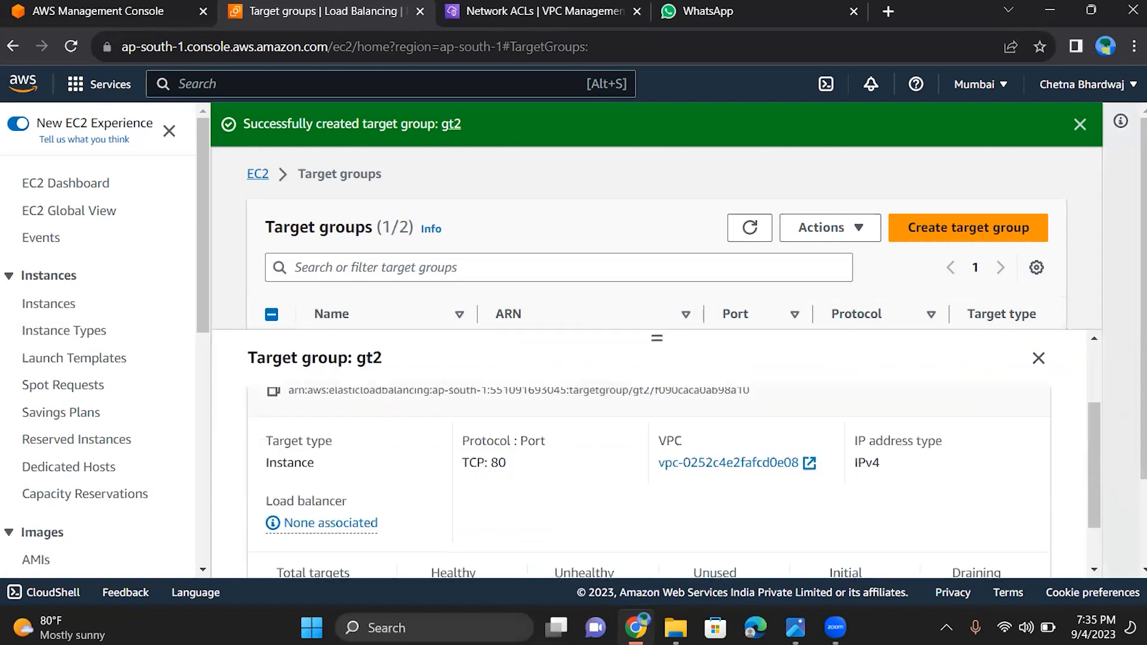
scroll(1087, 377, "up", 2)
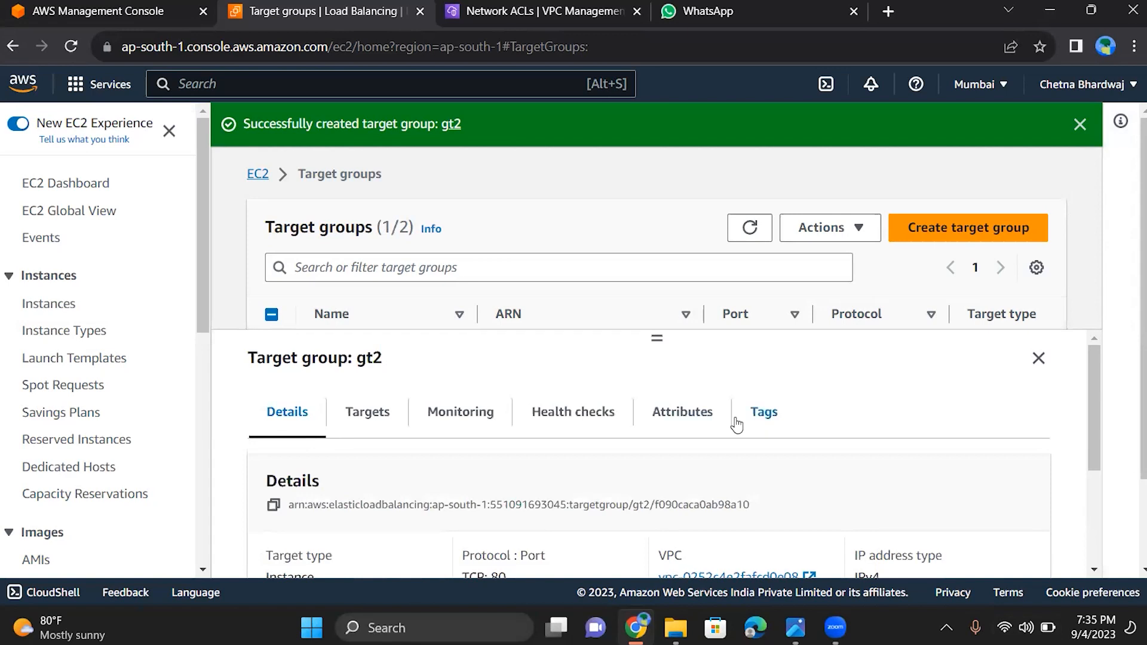
scroll(736, 425, "down", 2)
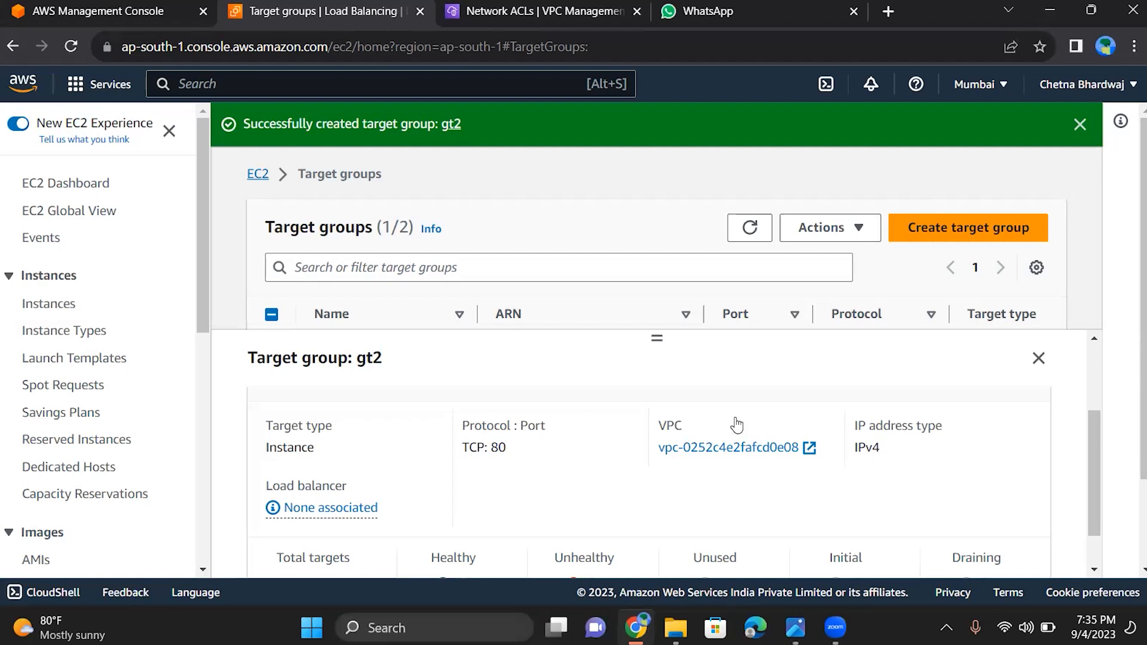
scroll(737, 424, "down", 1)
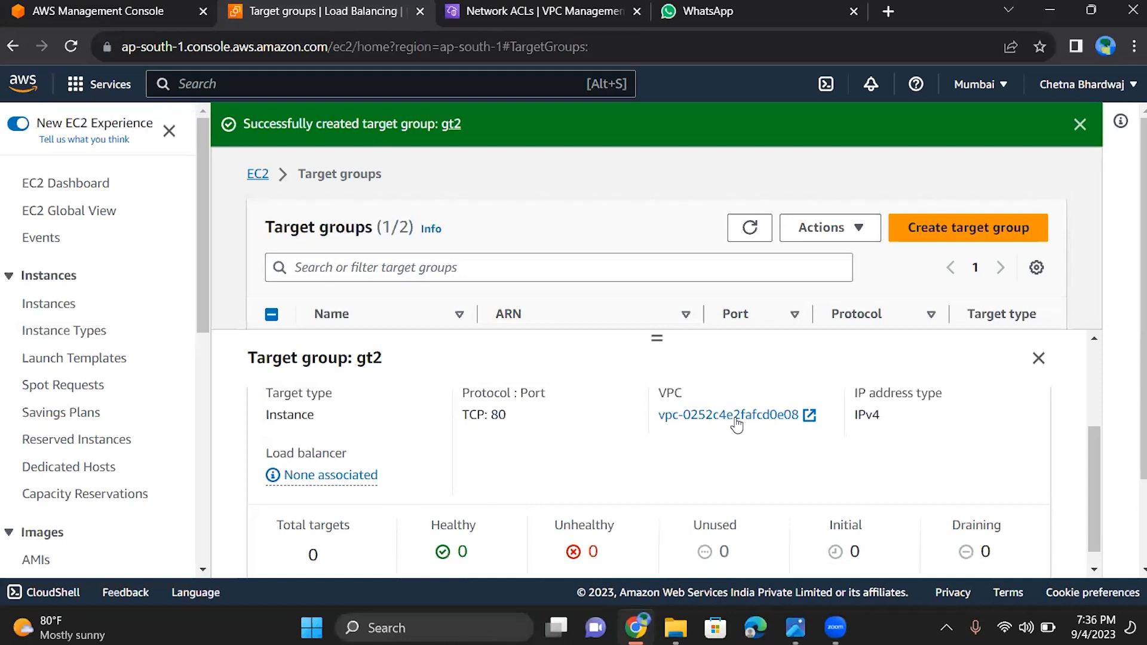
scroll(737, 424, "down", 1)
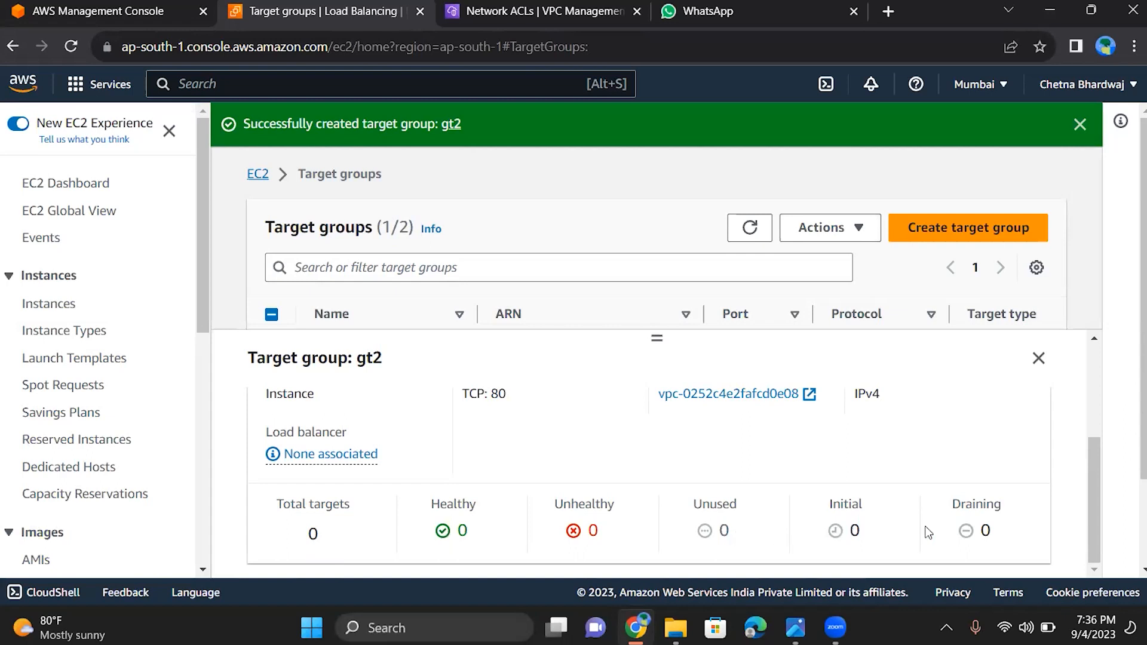
scroll(630, 507, "up", 3)
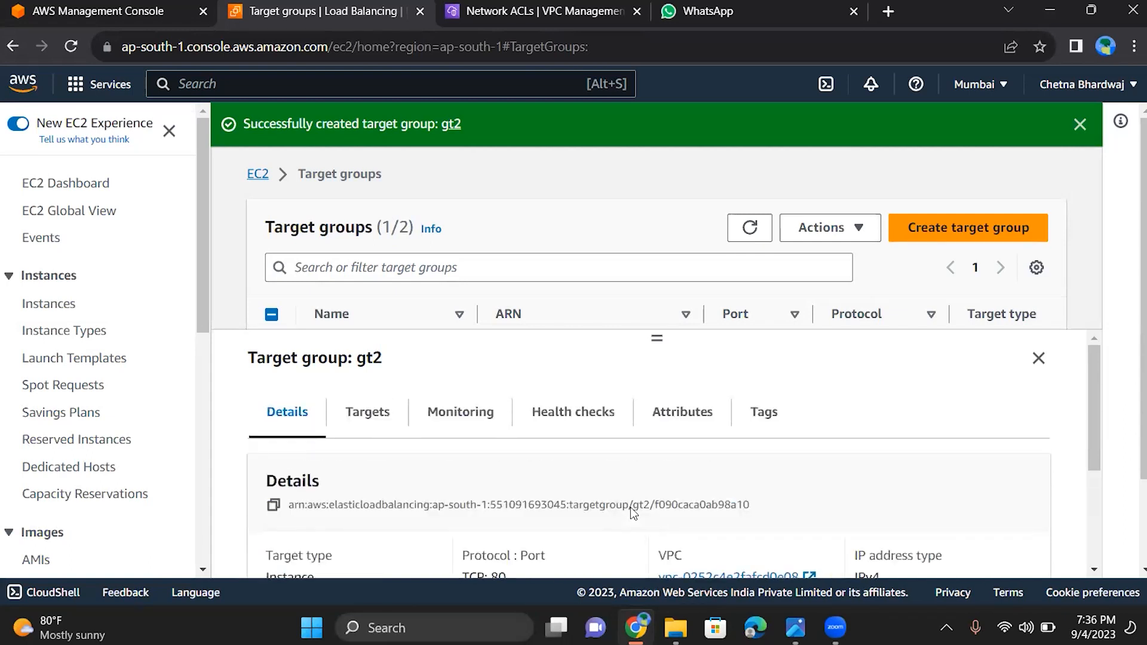
Examine the registered targets of the gt2 target group
key("Right")
scroll(630, 507, "down", 2)
scroll(630, 507, "down", 1)
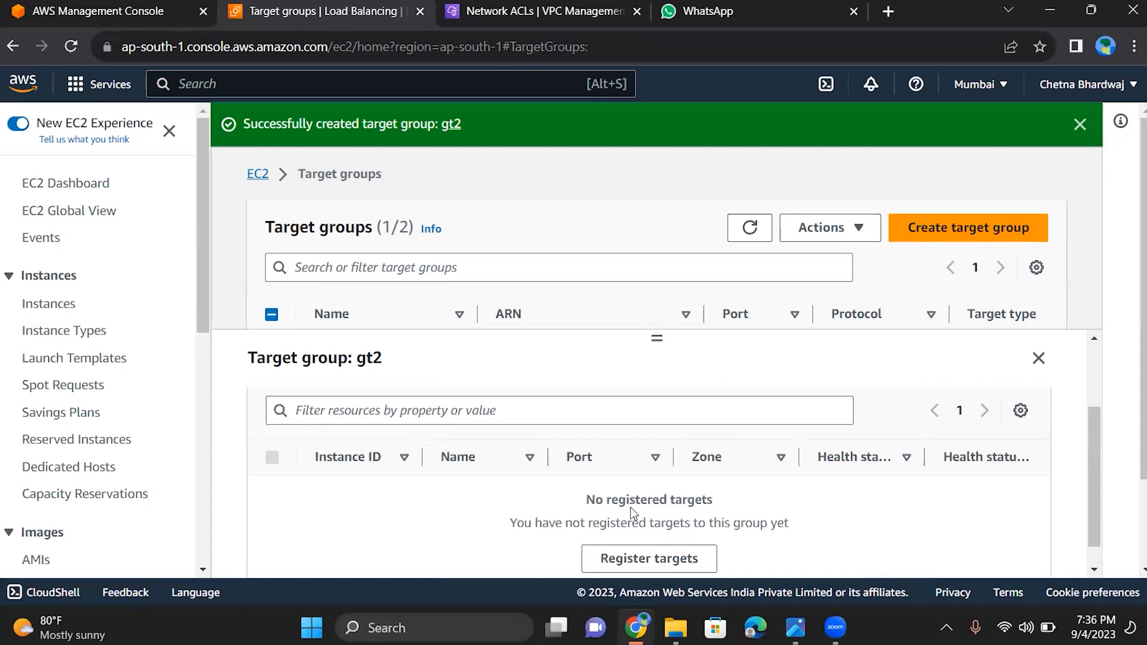
scroll(630, 507, "up", 3)
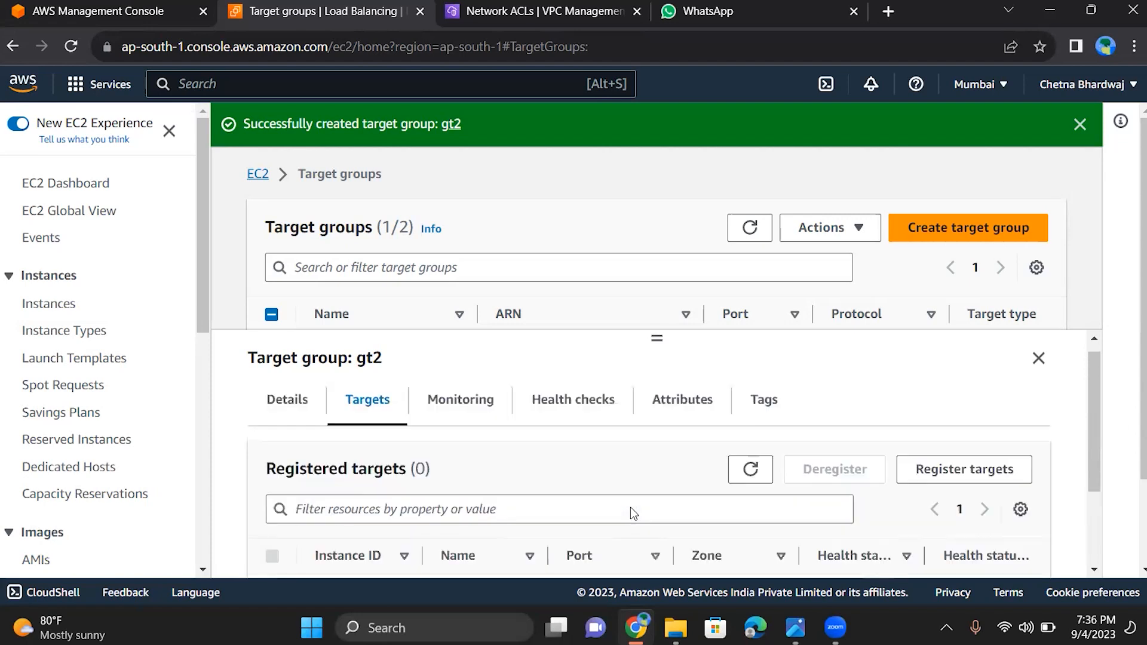
scroll(630, 507, "down", 2)
scroll(629, 507, "up", 2)
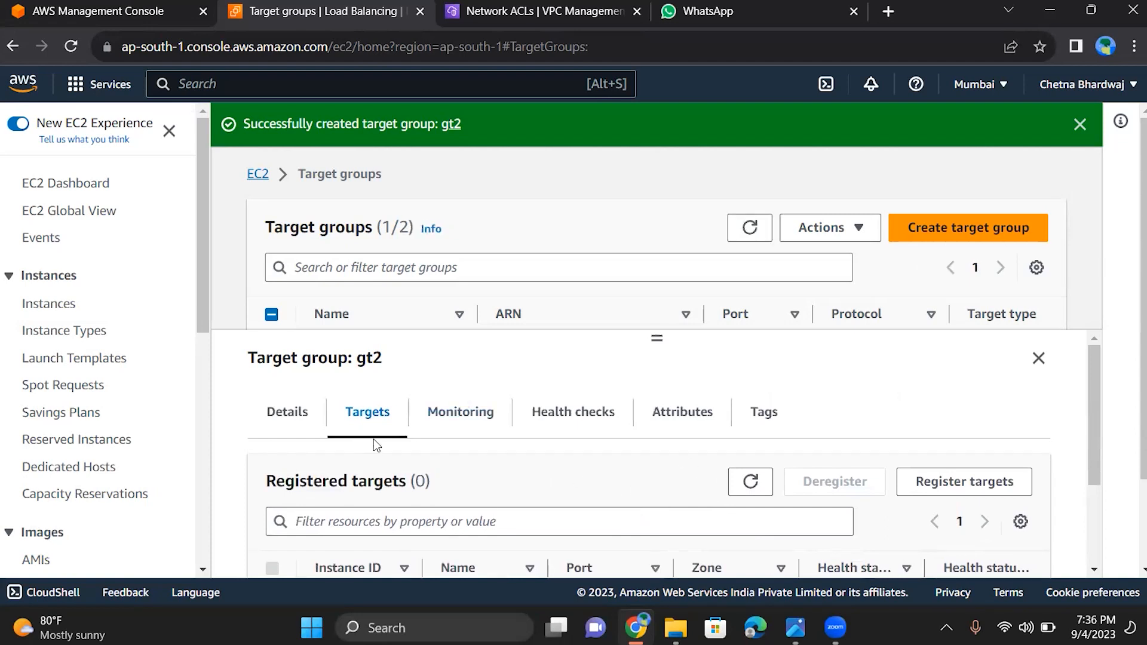
View the monitoring section of gt2 and examine its health check settings
left_click(480, 422)
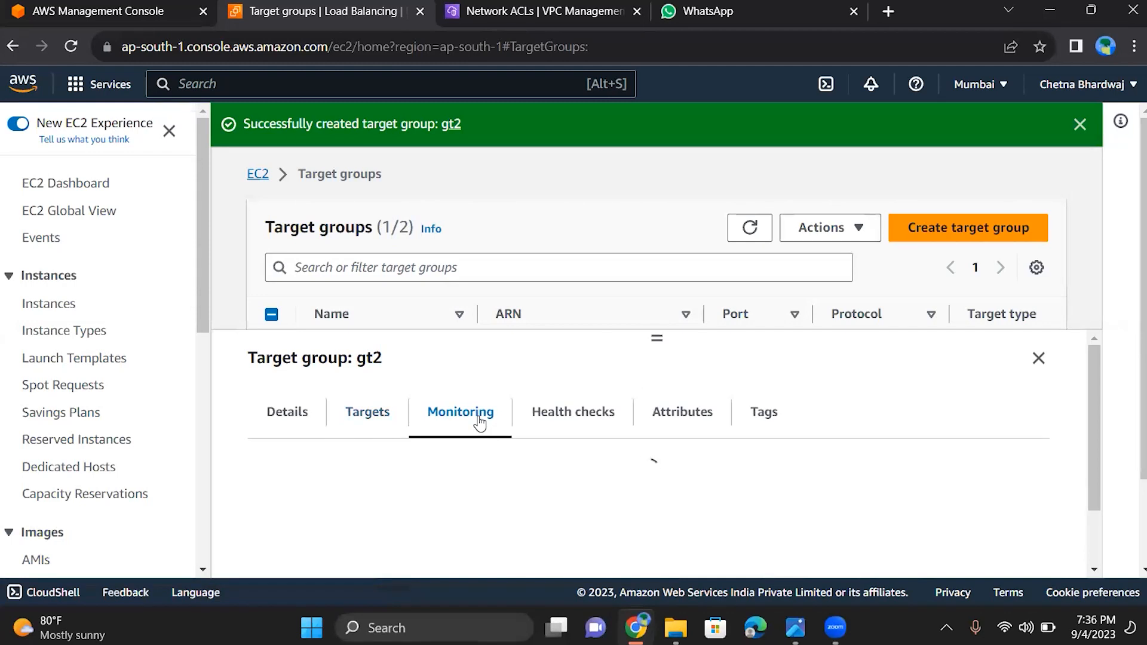
left_click(564, 412)
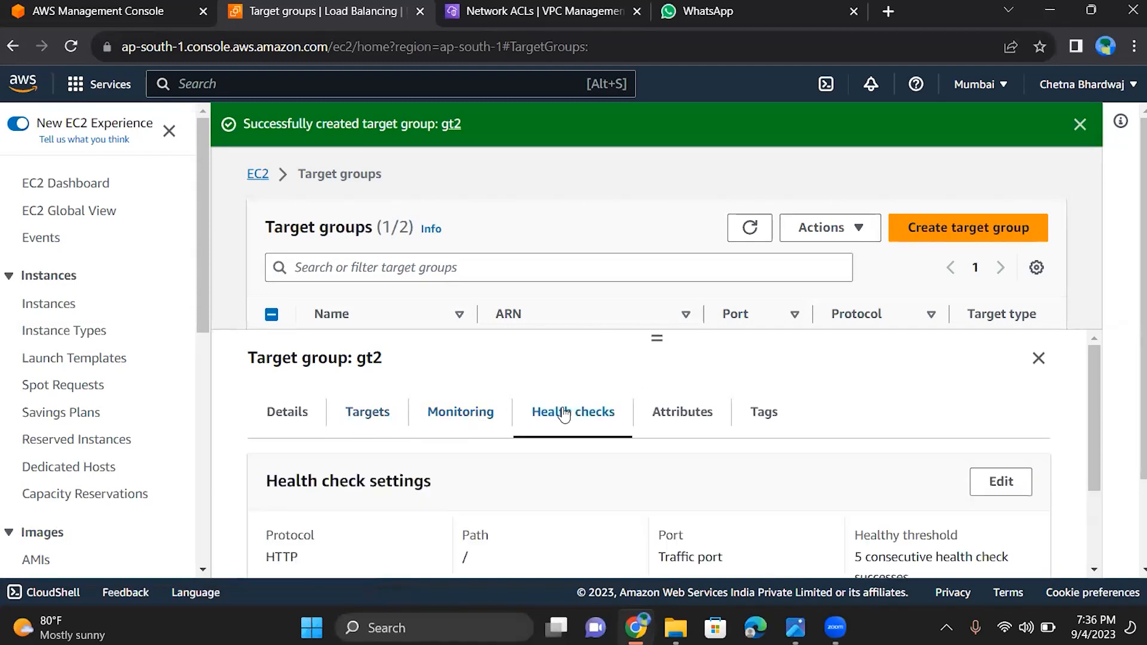
scroll(564, 413, "down", 3)
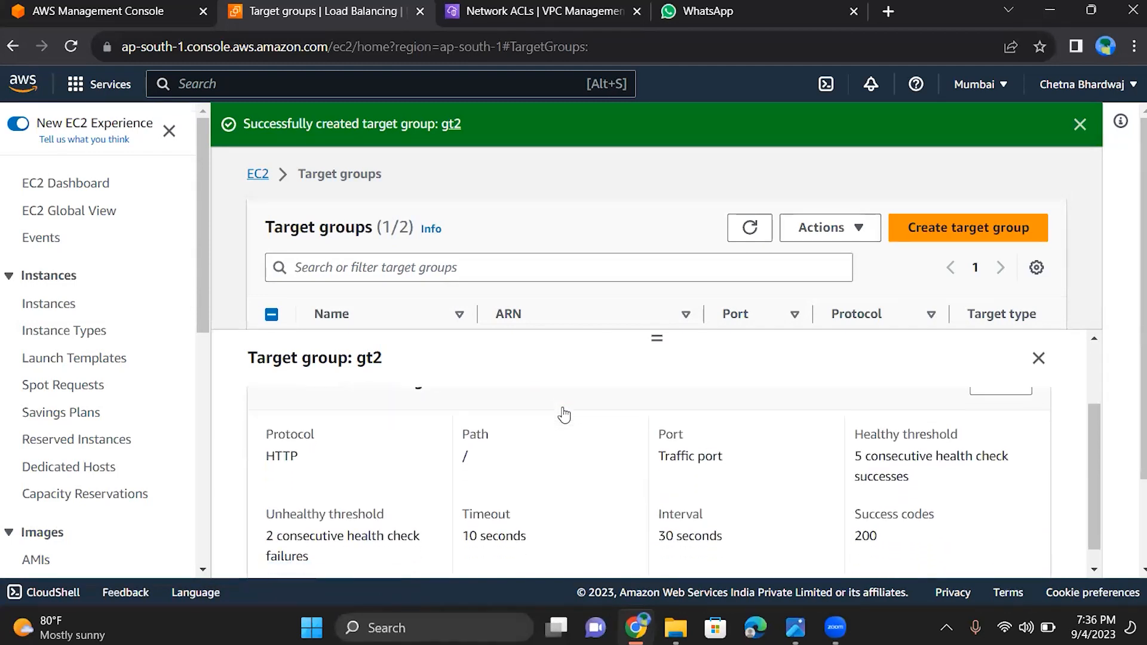
scroll(564, 413, "up", 2)
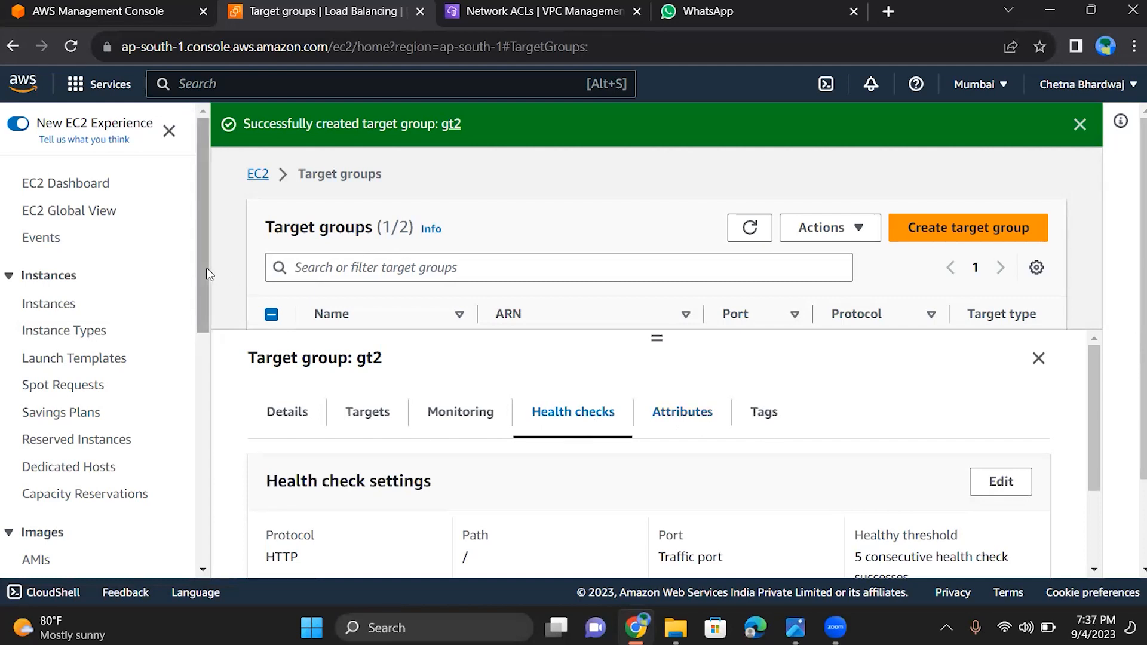
Start launching a new EC2 instance from the instances list and name it t1
left_click(53, 185)
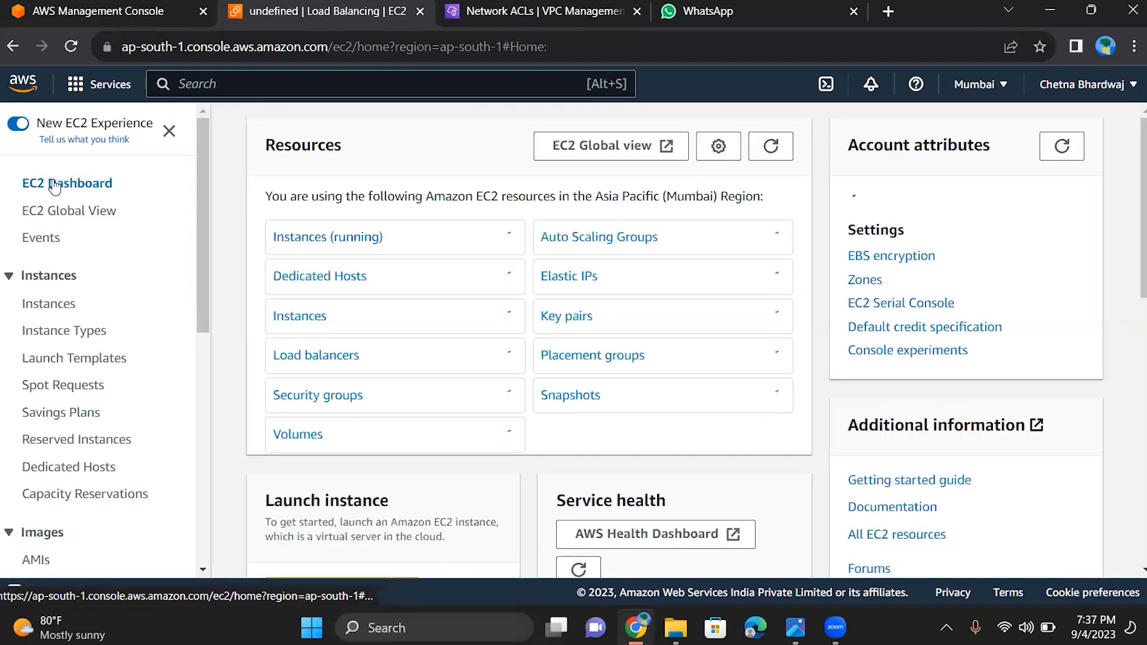
left_click(62, 310)
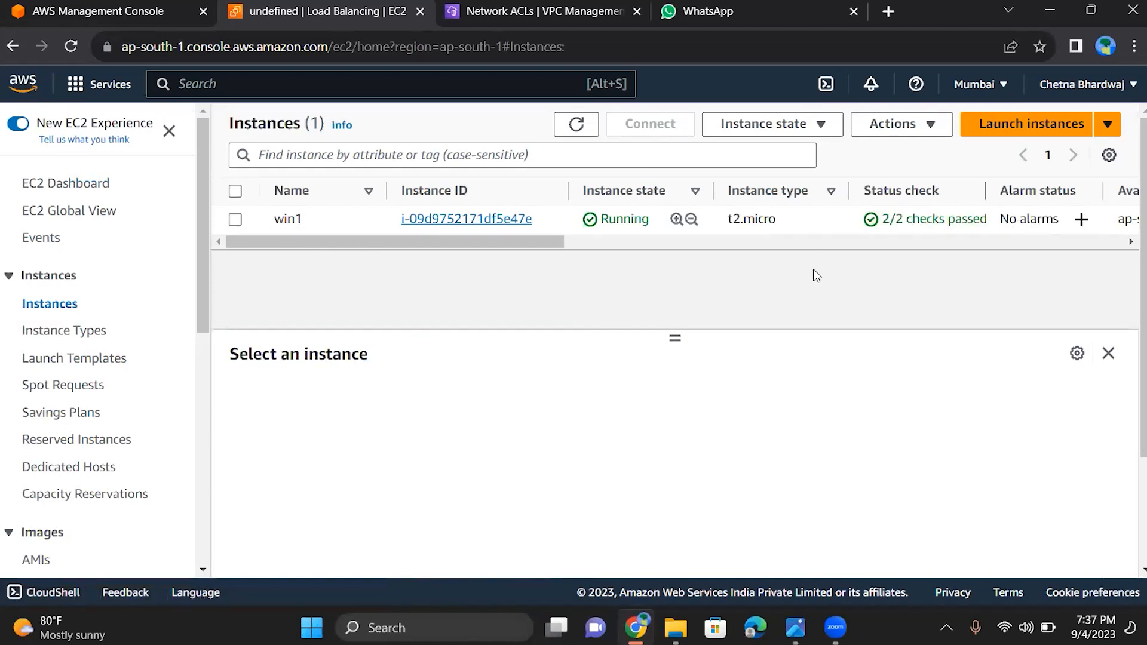
left_click(1005, 123)
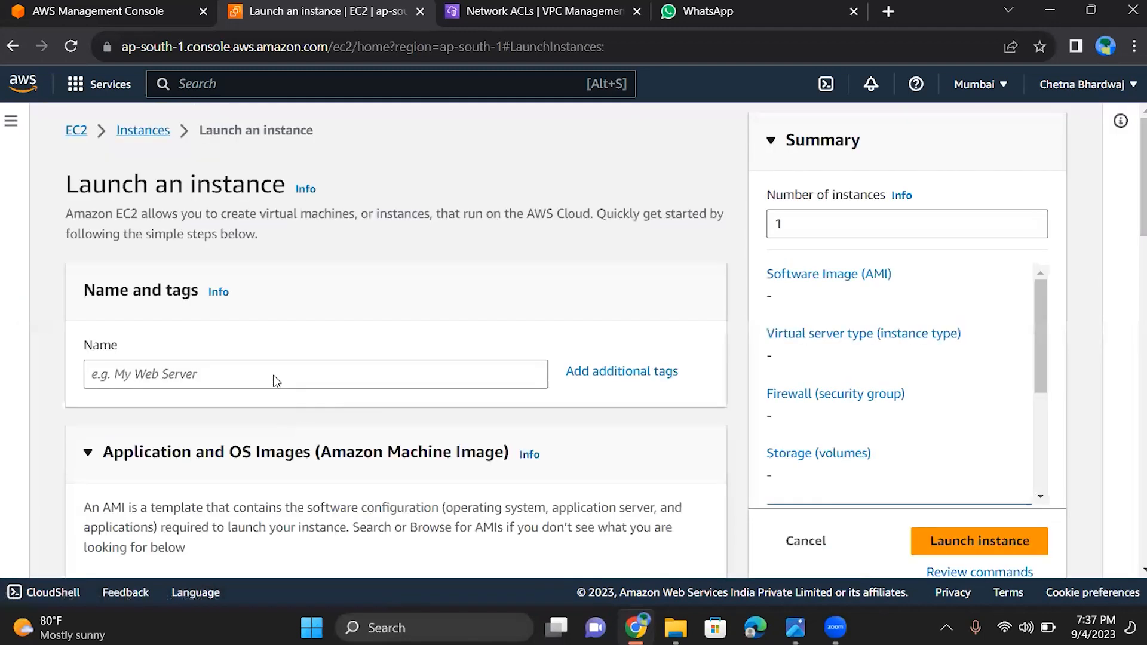
left_click(275, 375)
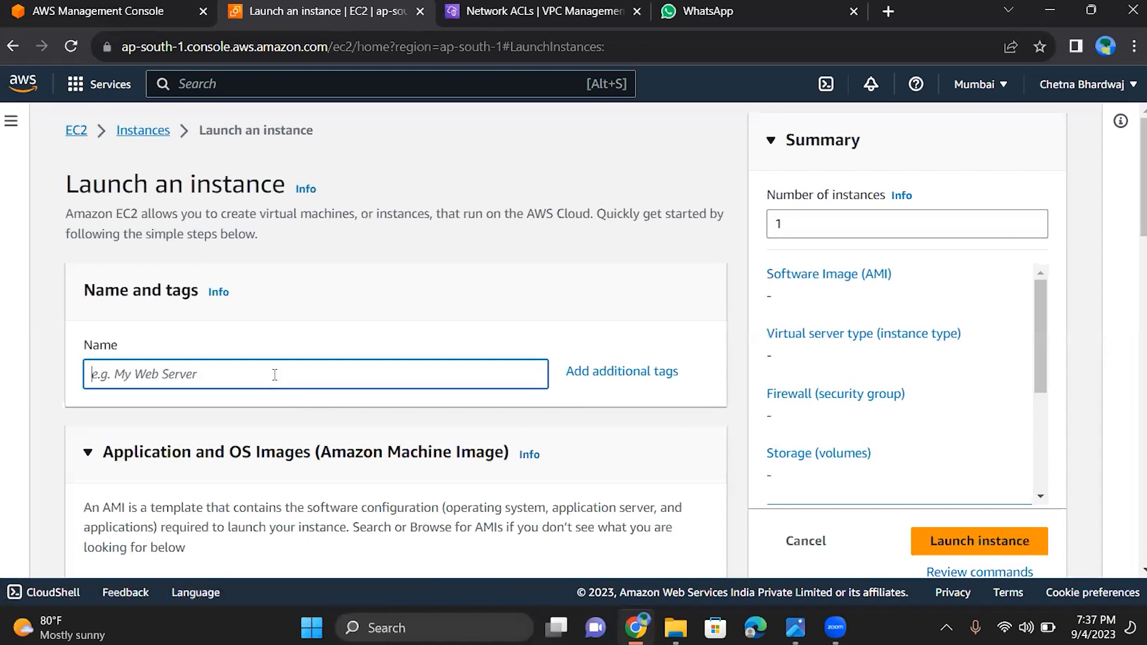
type("t1")
Choose Windows as the operating system image, using Microsoft Windows Server 2022 Base
scroll(274, 375, "down", 3)
scroll(275, 374, "down", 1)
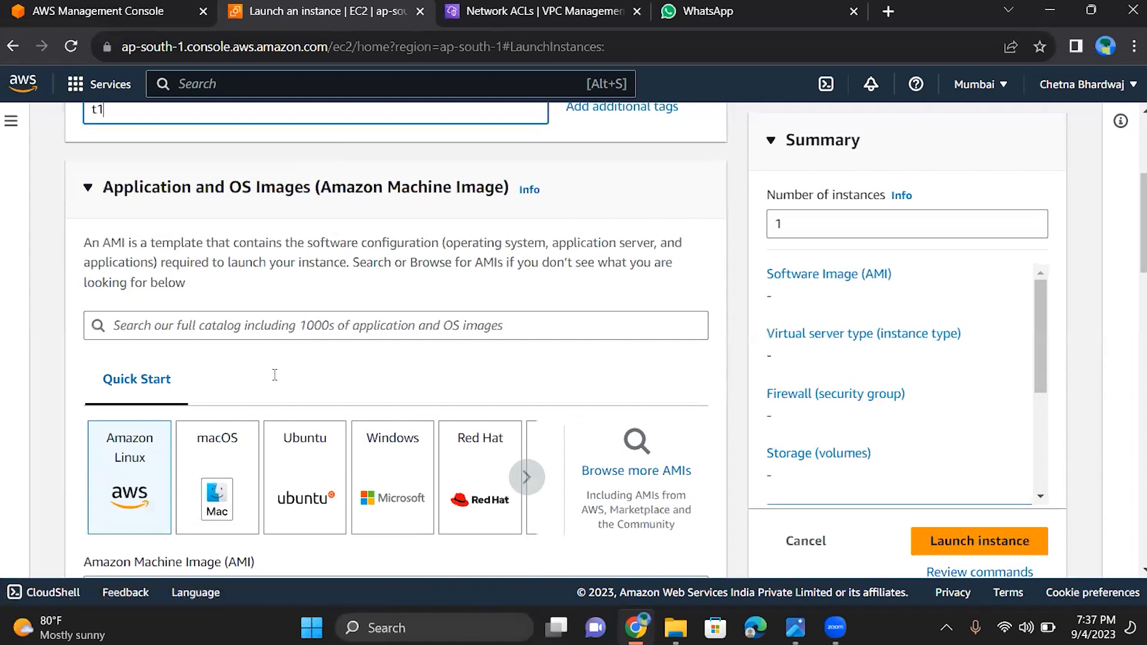
left_click(393, 478)
scroll(275, 375, "down", 3)
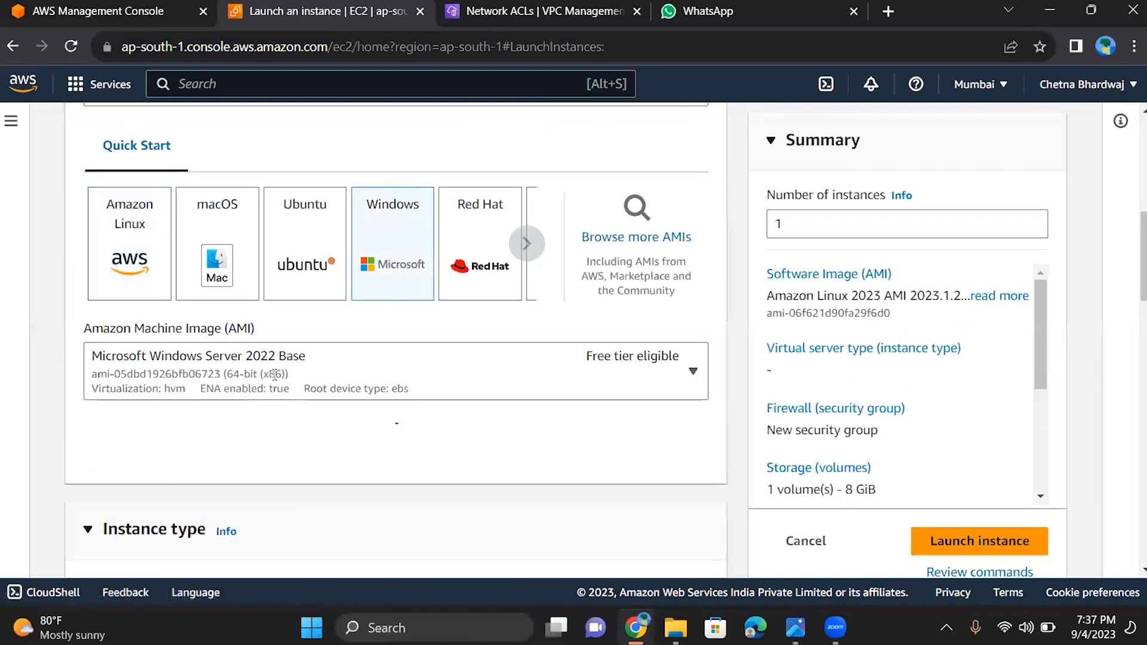
Assign the existing key pair jk to the instance for login
scroll(275, 374, "down", 2)
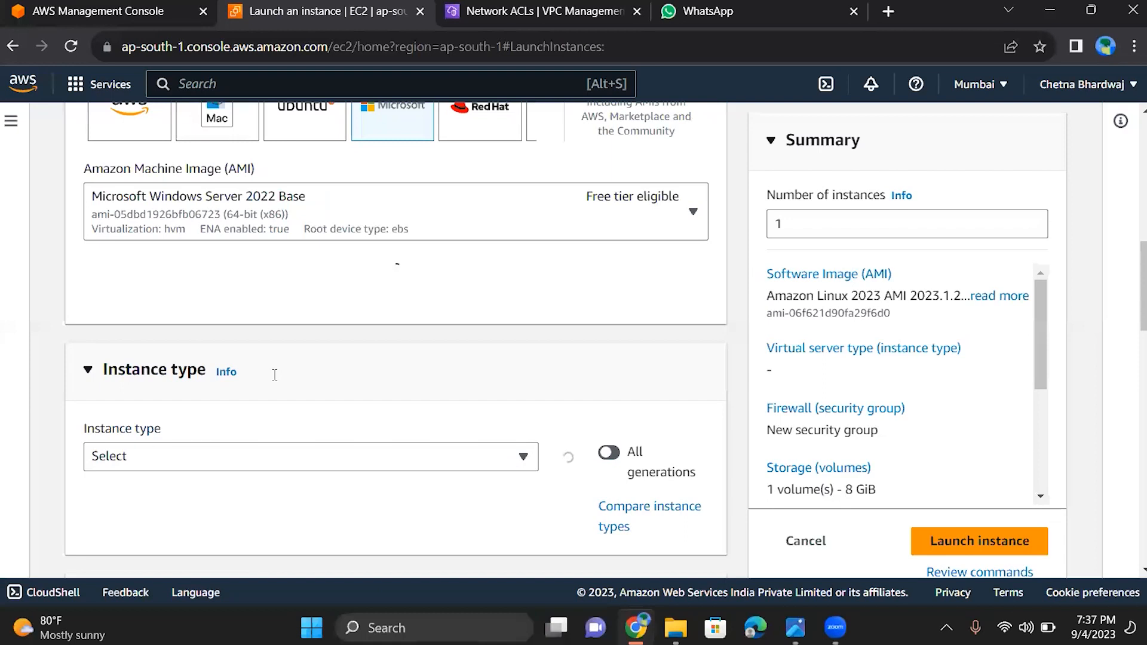
scroll(275, 374, "down", 3)
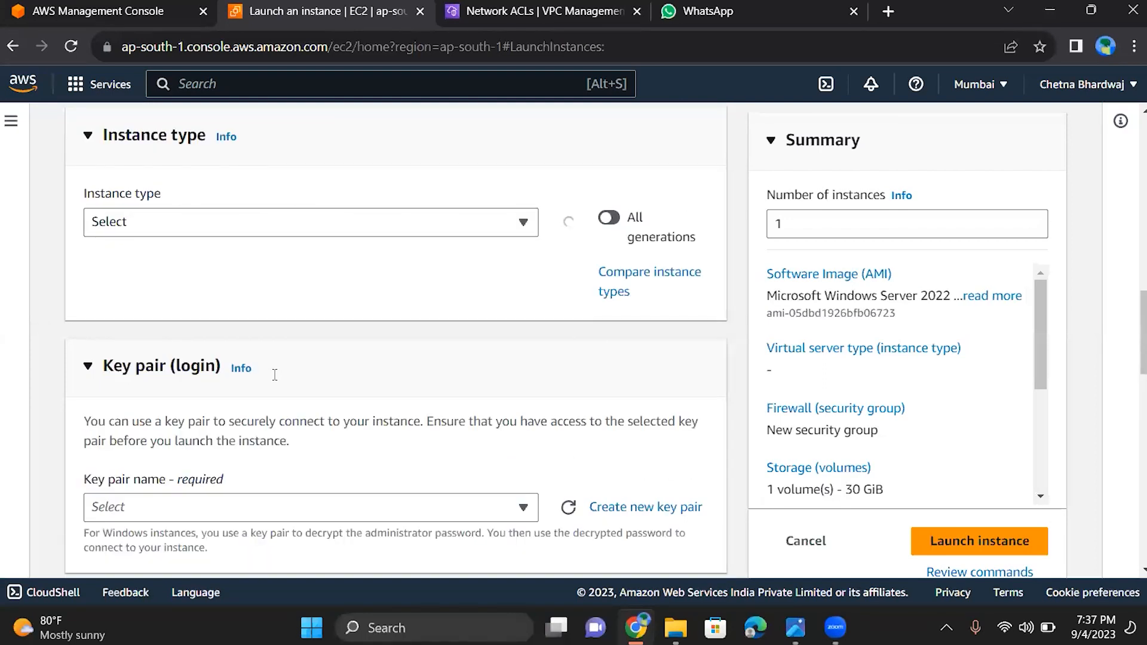
scroll(275, 374, "down", 4)
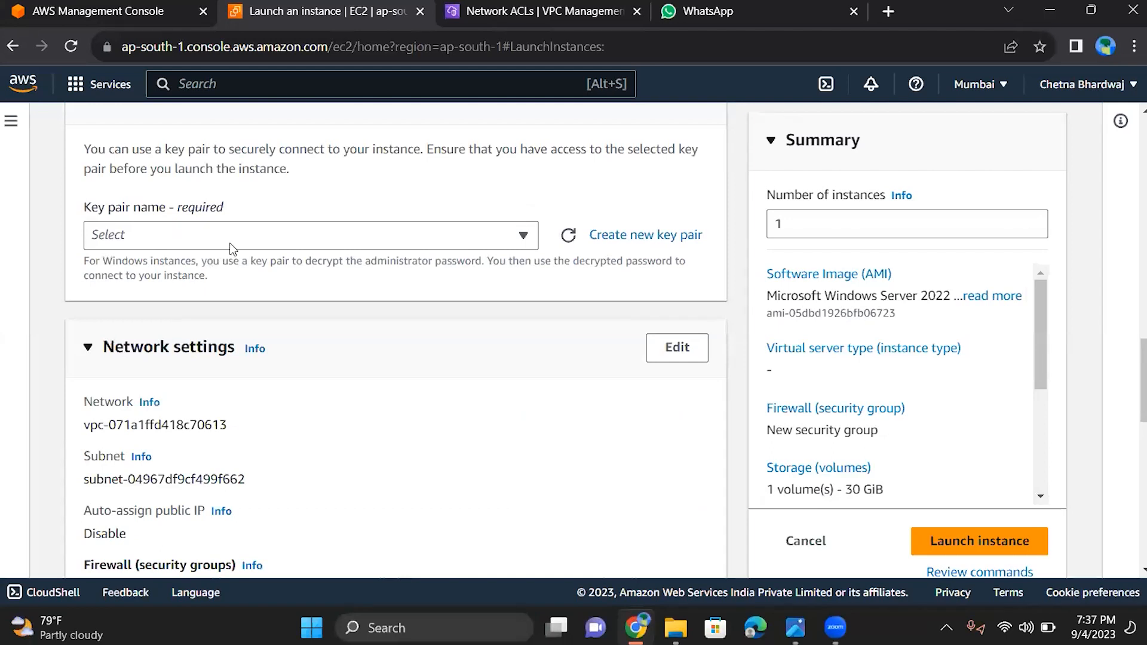
left_click(232, 242)
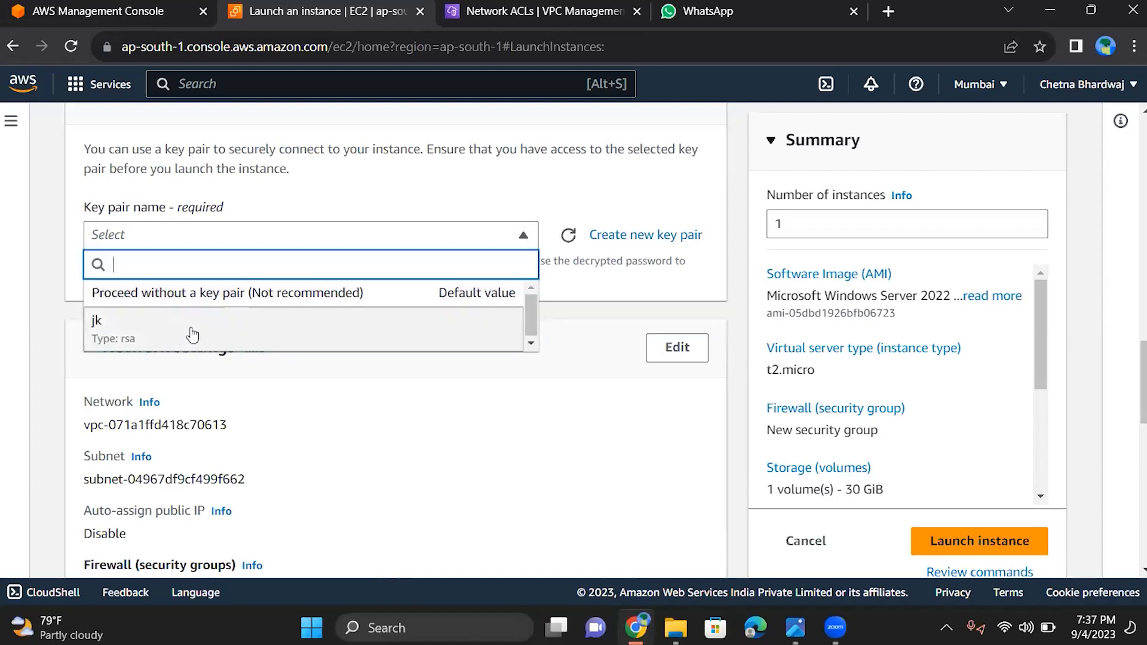
left_click(260, 344)
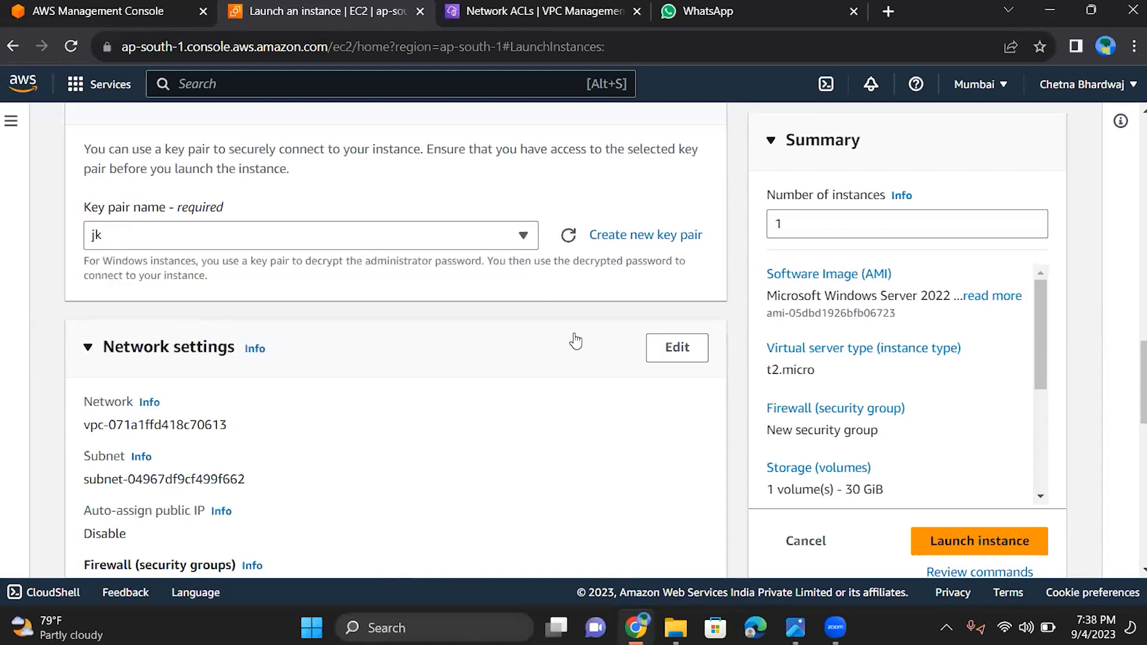
Edit the network settings to place the instance in myvpc with the pub subnet and enable auto-assigned public IP
scroll(575, 340, "down", 3)
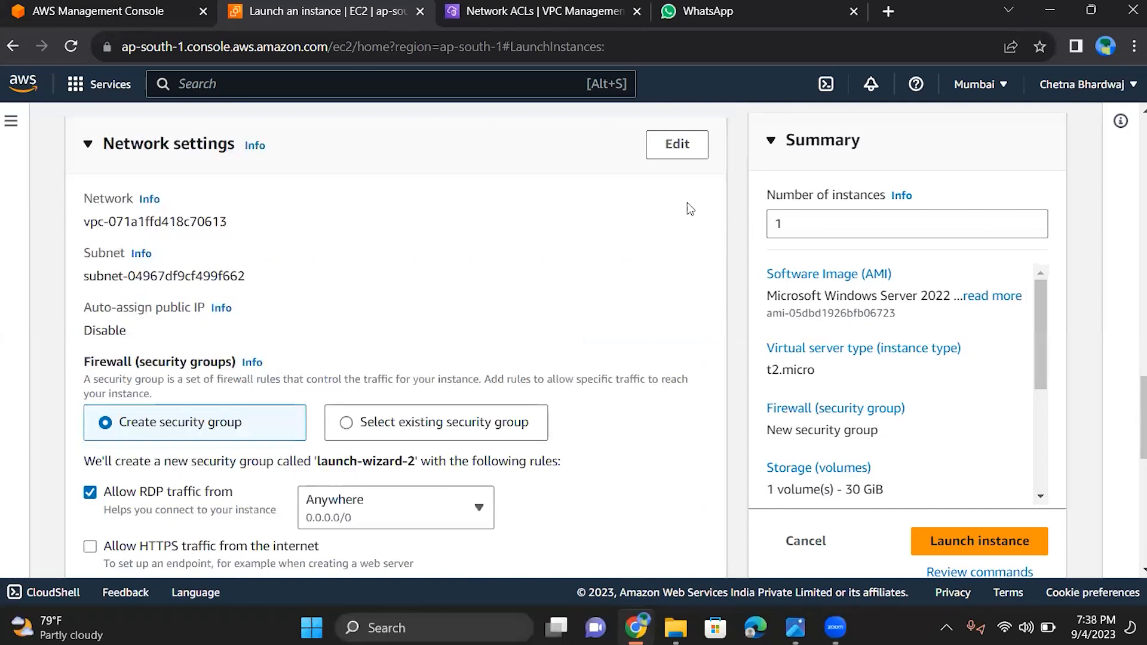
left_click(669, 150)
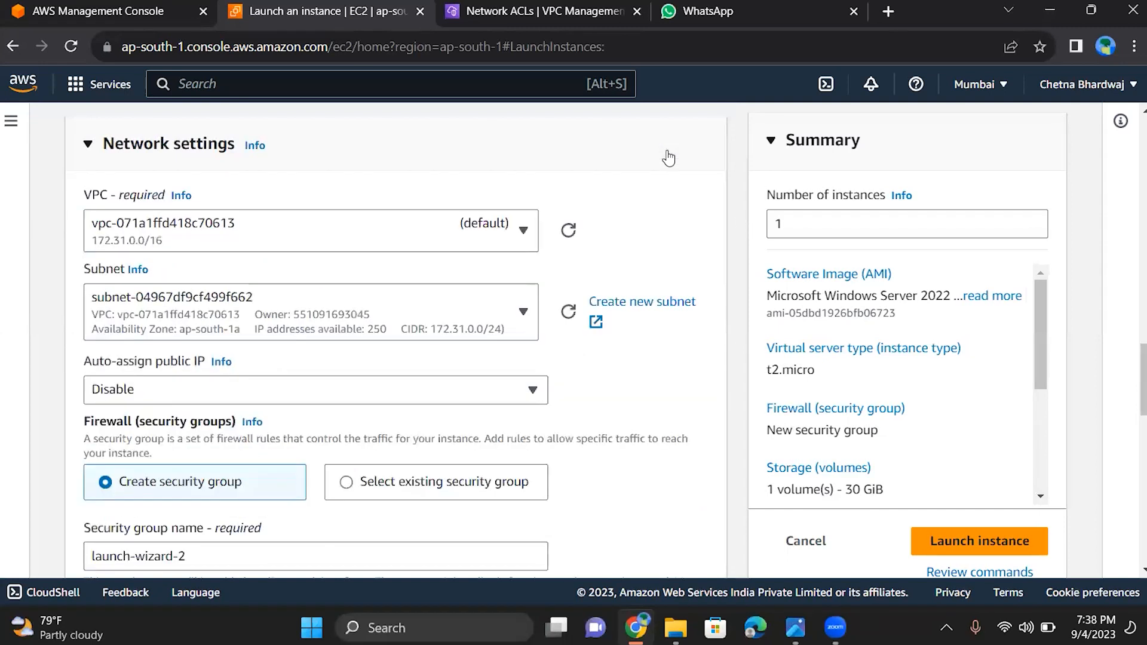
left_click(472, 234)
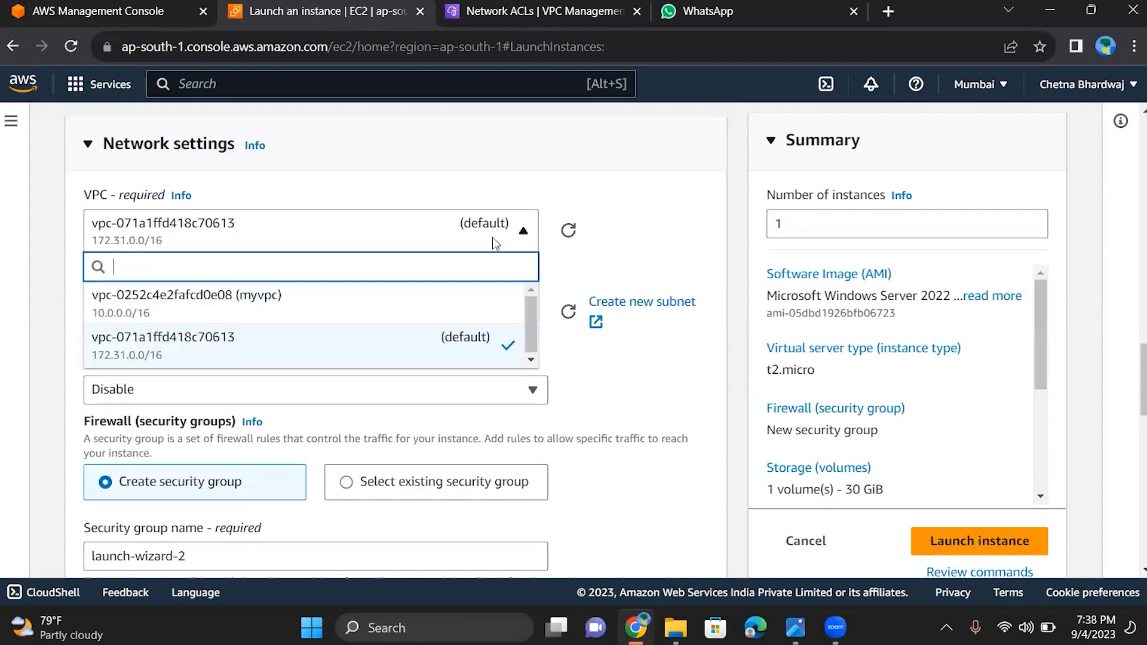
left_click(421, 307)
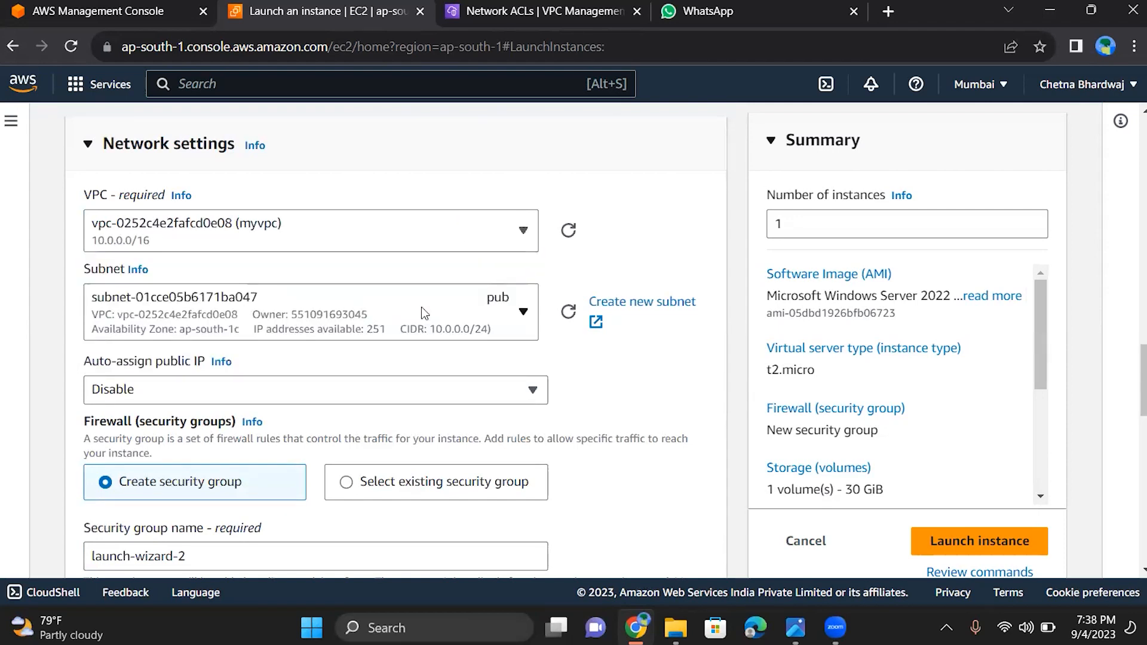
left_click(421, 306)
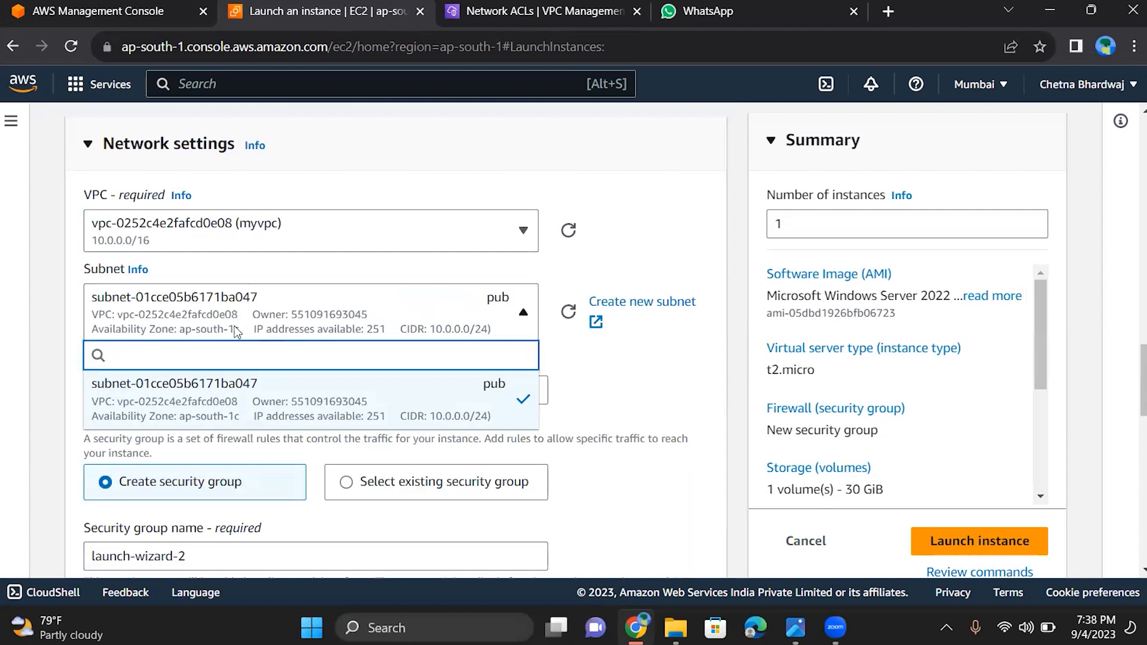
left_click(637, 370)
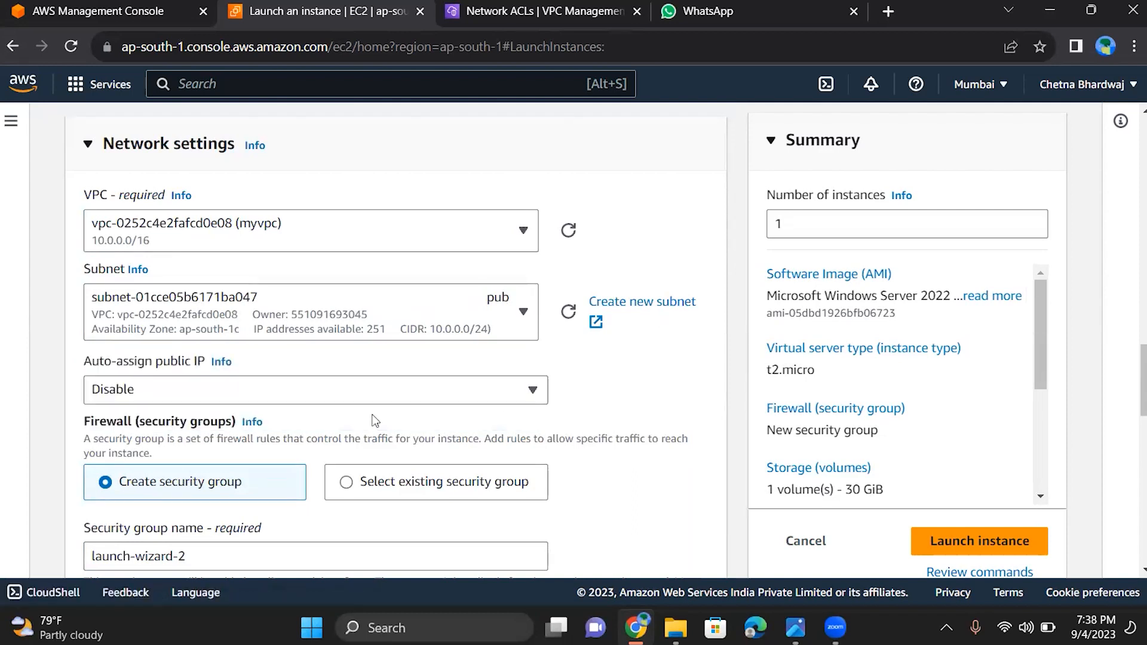
left_click(351, 398)
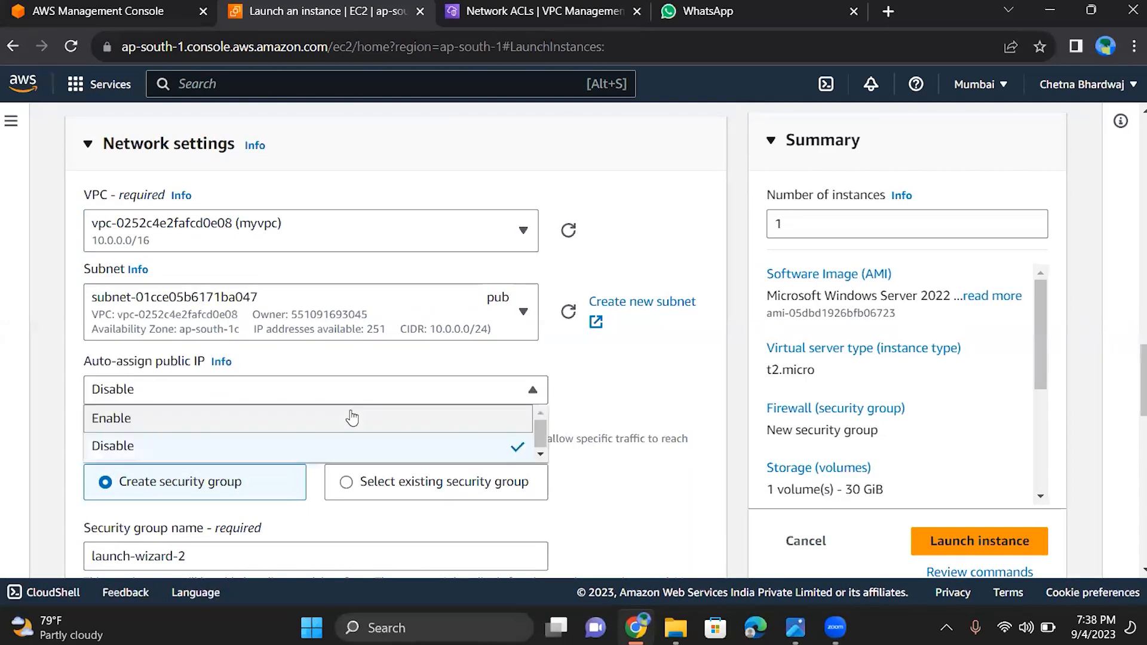
key("Return")
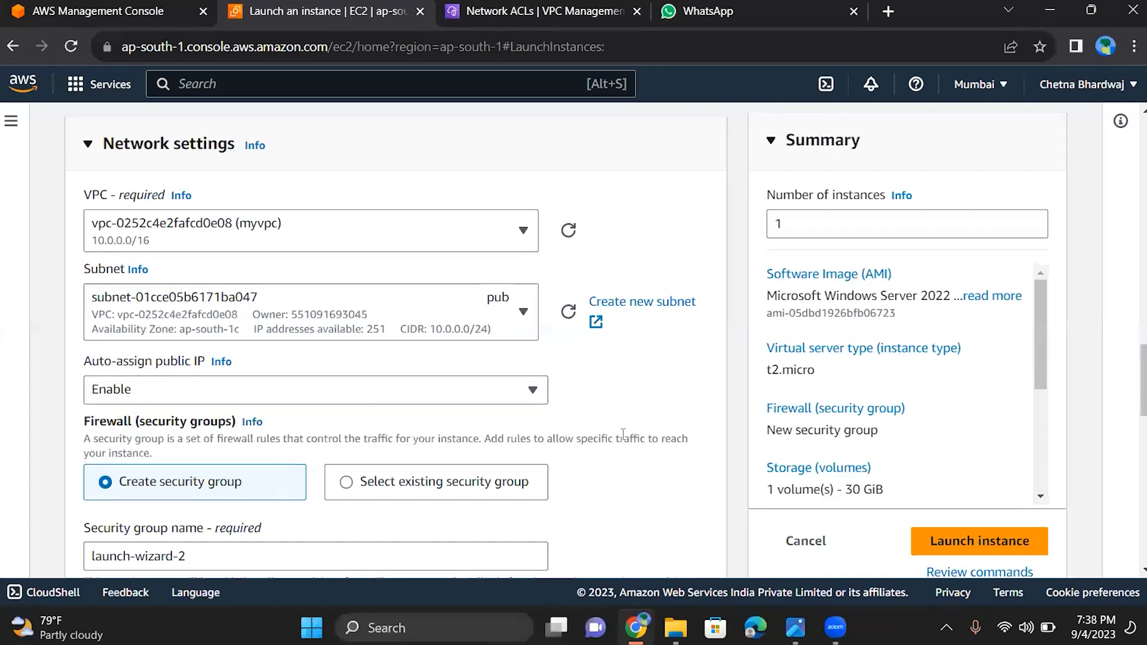
Examine the new security group's details and the source type options of its RDP inbound rule
scroll(623, 434, "down", 4)
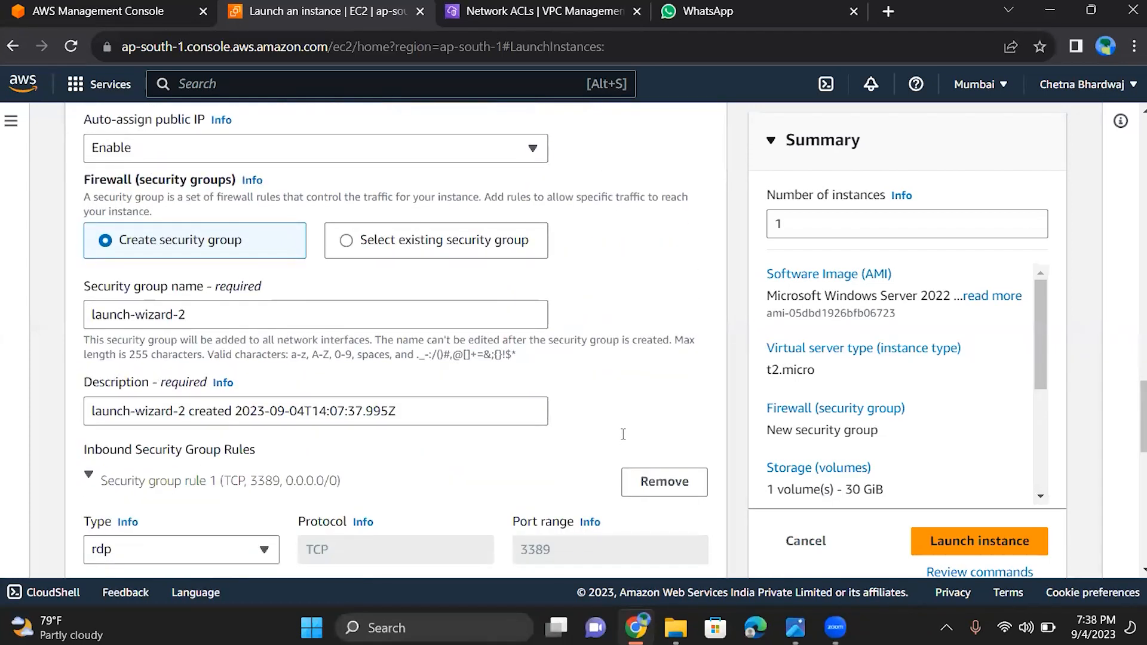
scroll(623, 434, "down", 1)
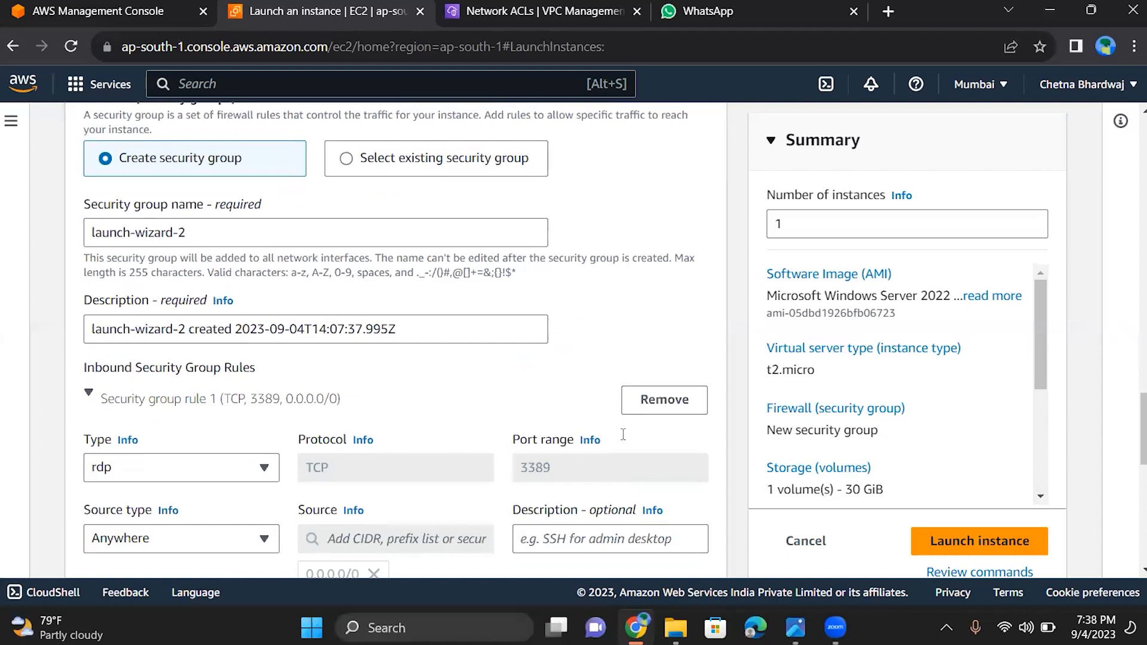
scroll(484, 380, "down", 2)
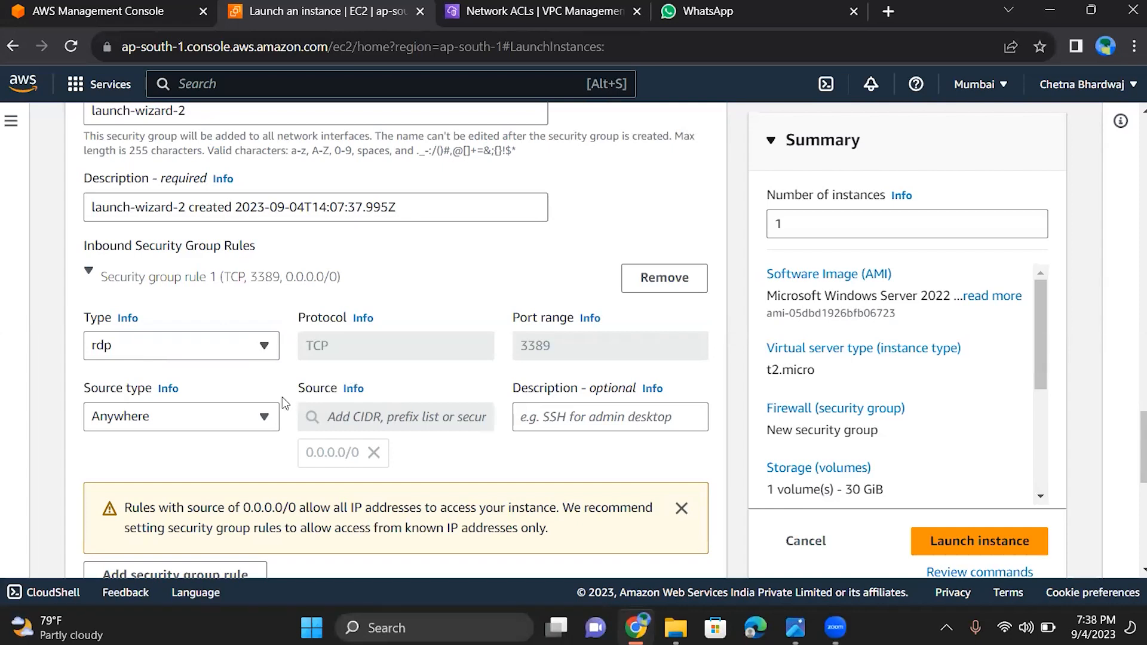
left_click(254, 421)
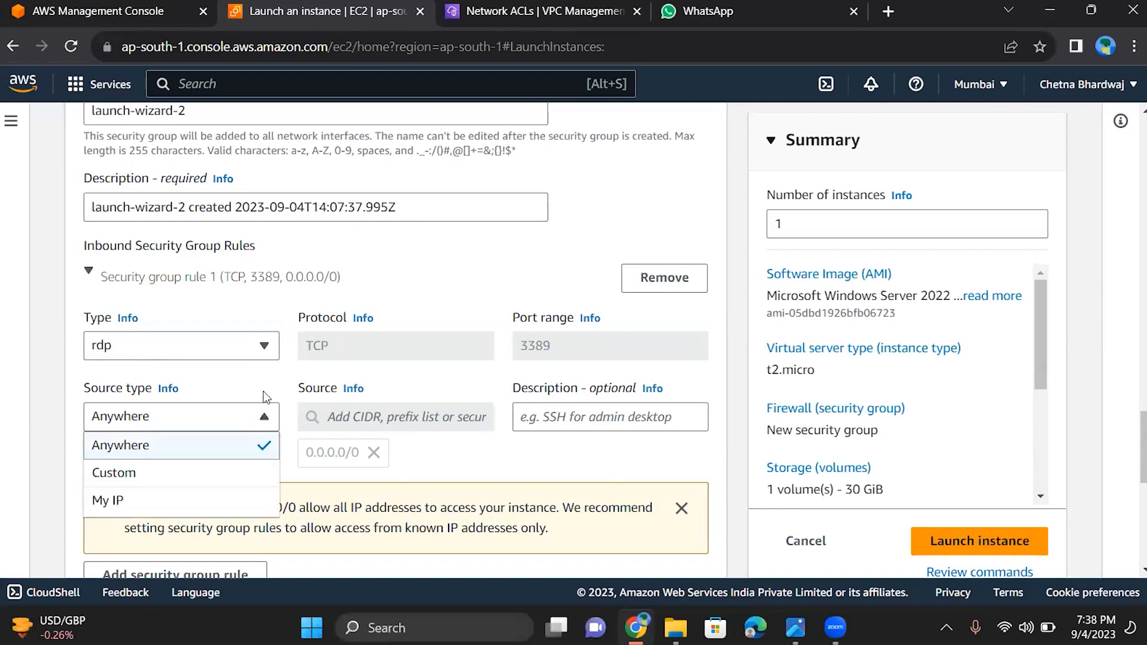
left_click(266, 397)
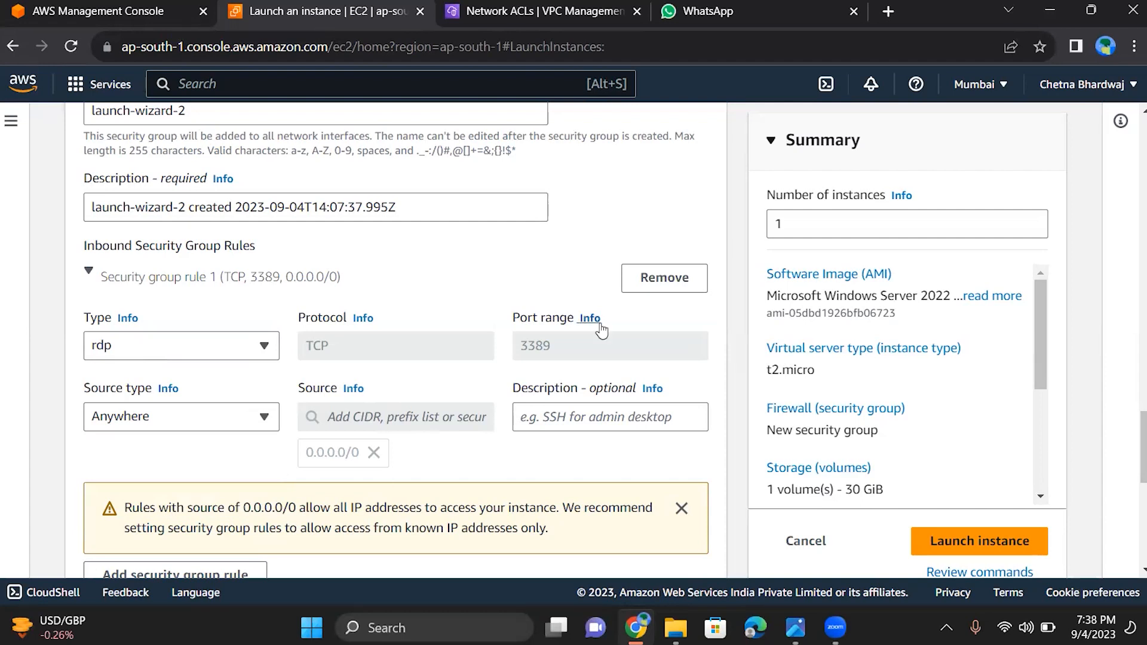
Add a second inbound security group rule of type Custom TCP with port range 80
scroll(601, 331, "down", 4)
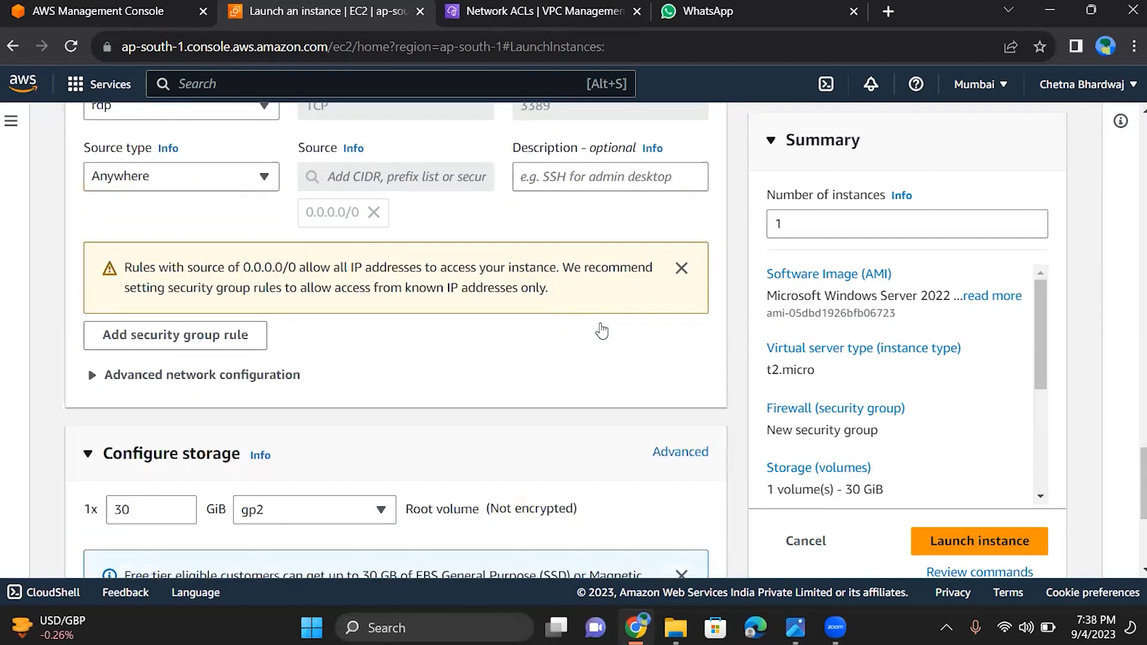
left_click(203, 342)
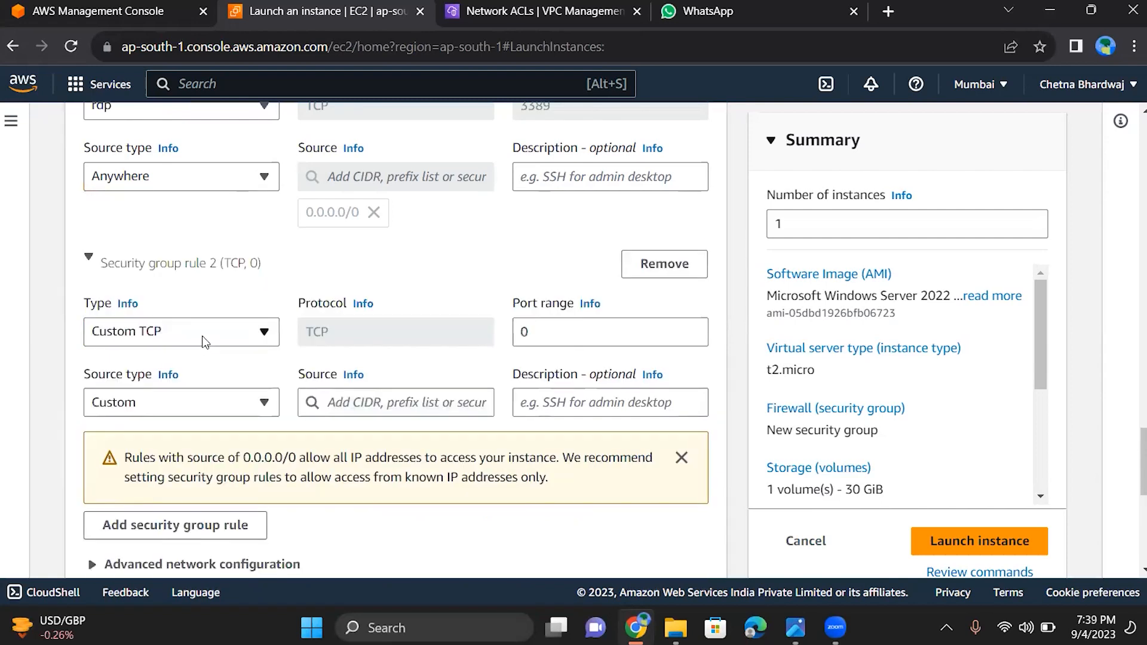
scroll(202, 336, "up", 2)
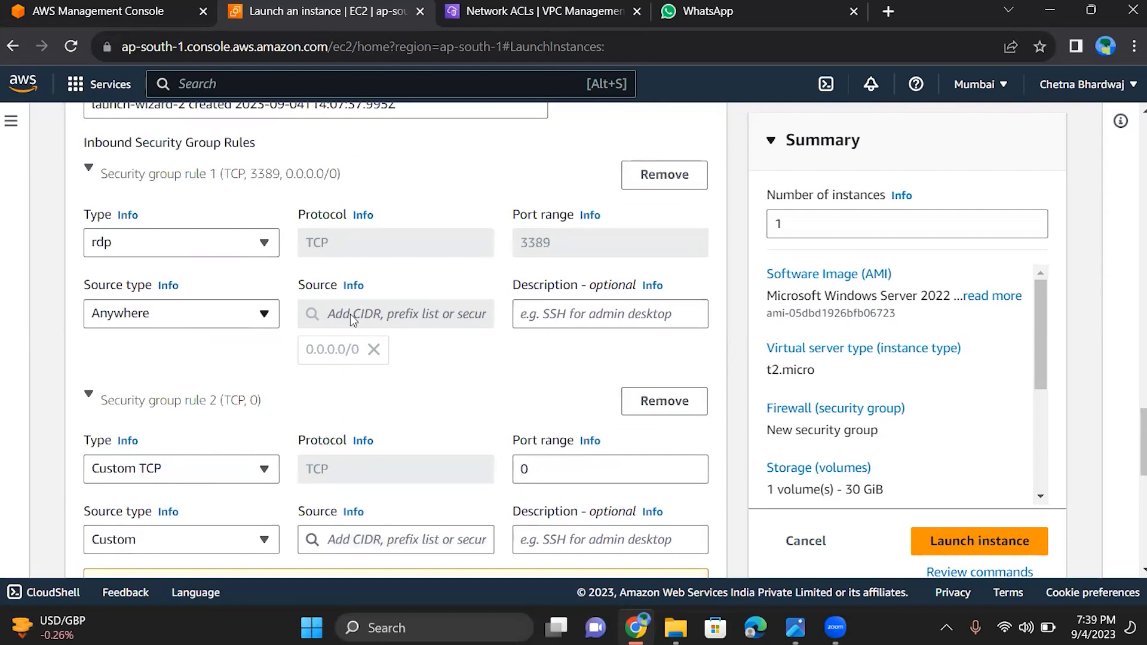
scroll(344, 322, "down", 1)
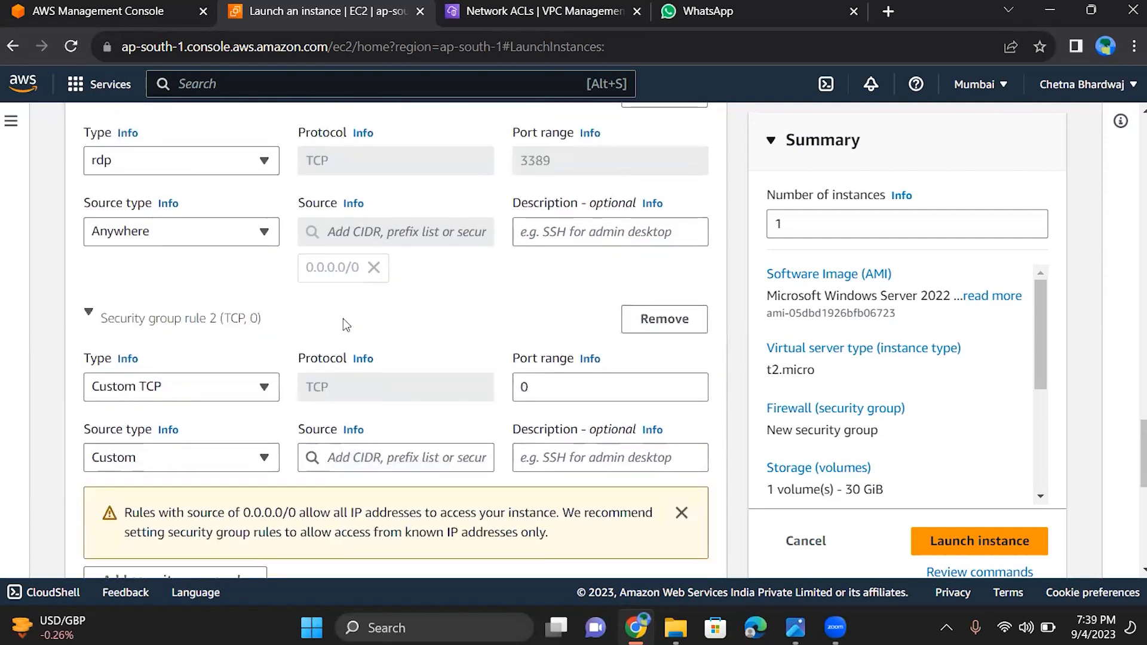
left_click(217, 392)
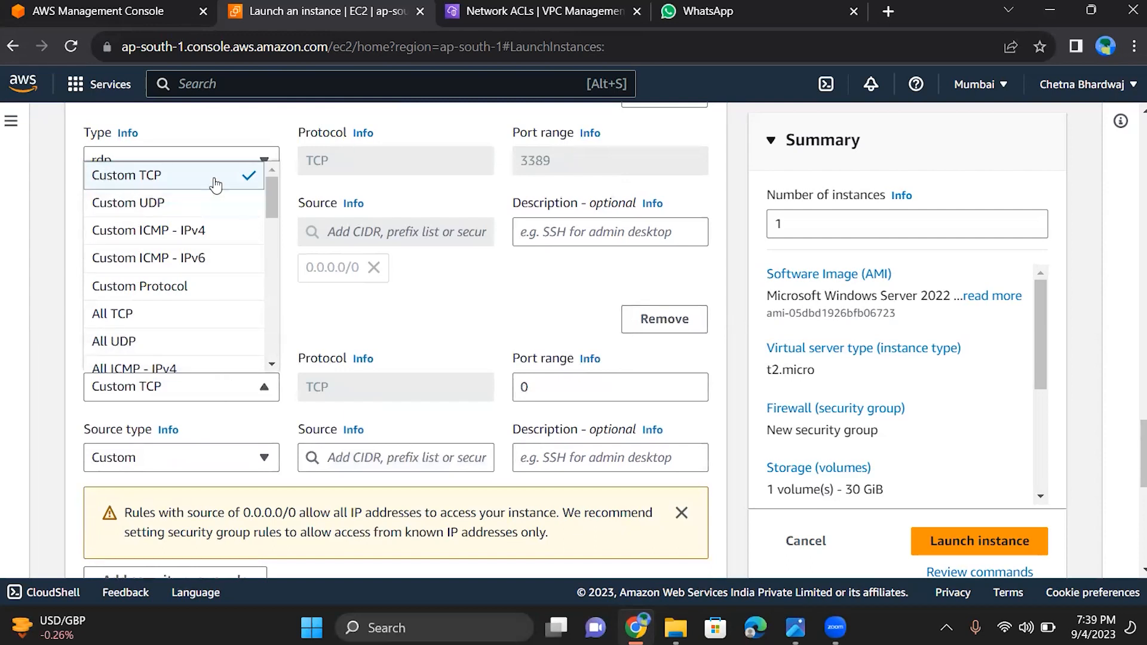
left_click(266, 416)
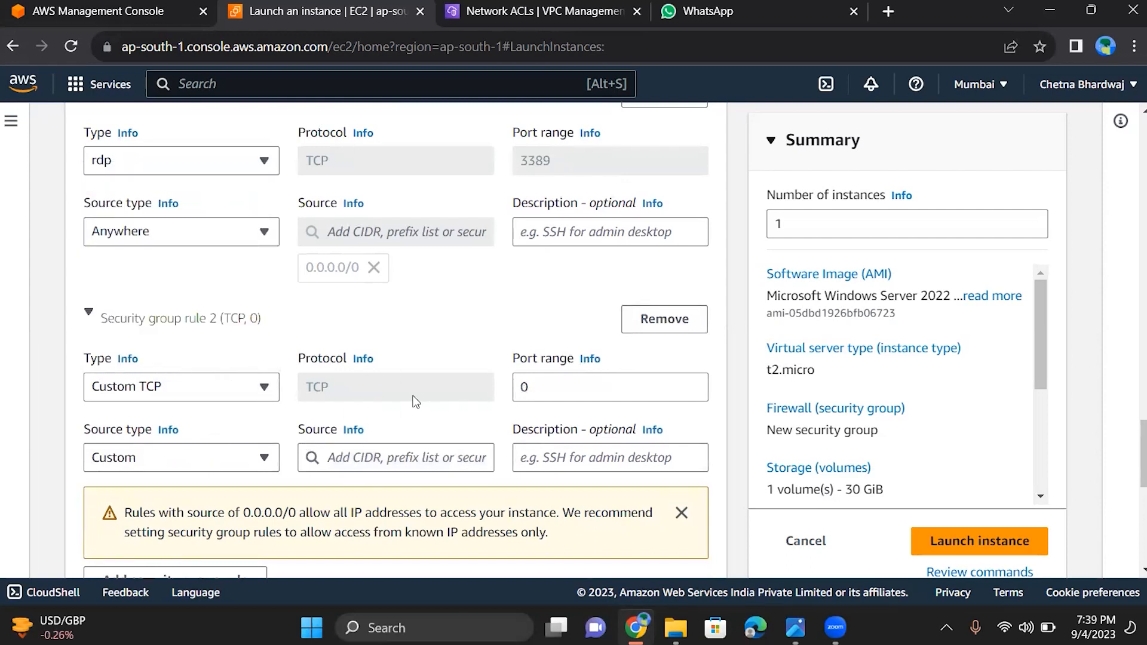
left_click(567, 391)
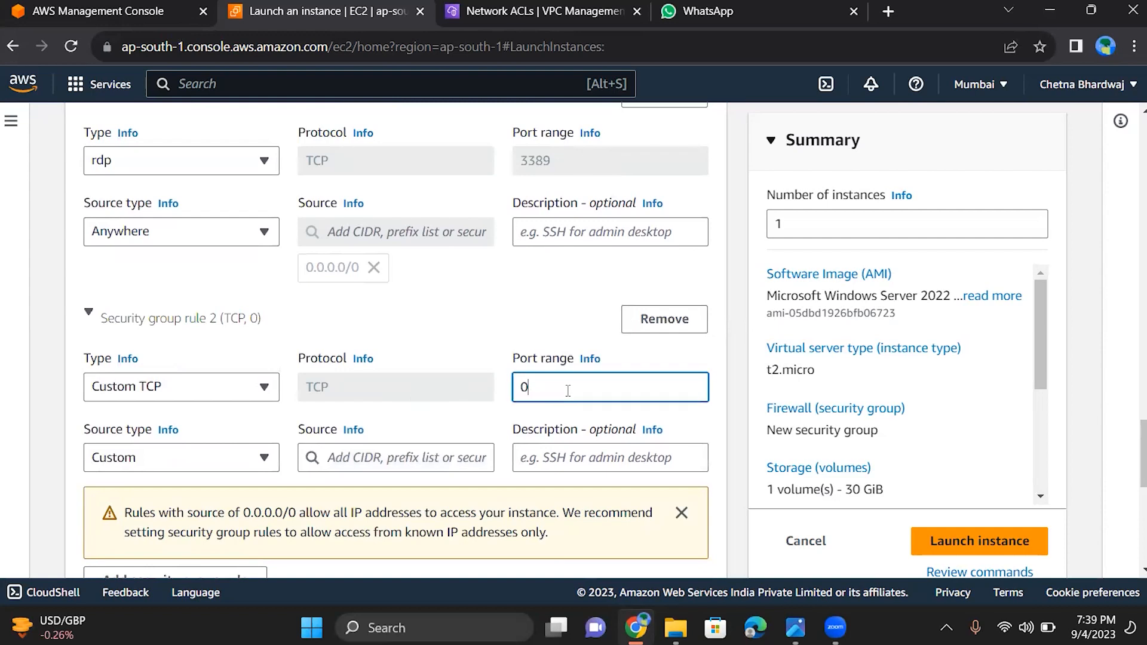
key("BackSpace")
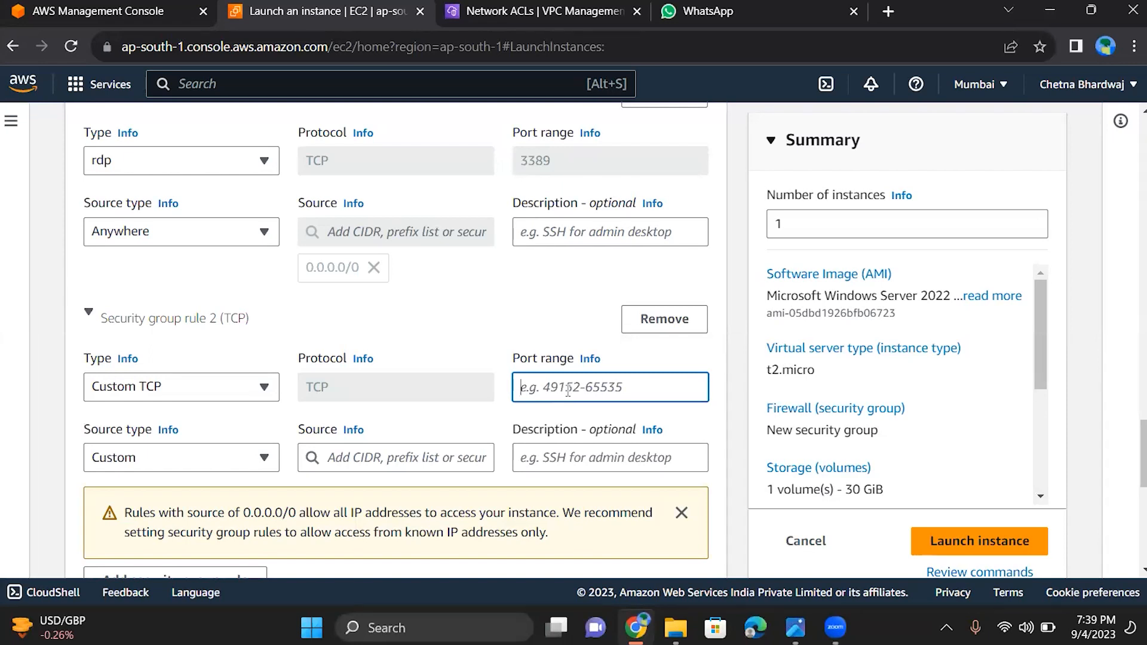
type("80")
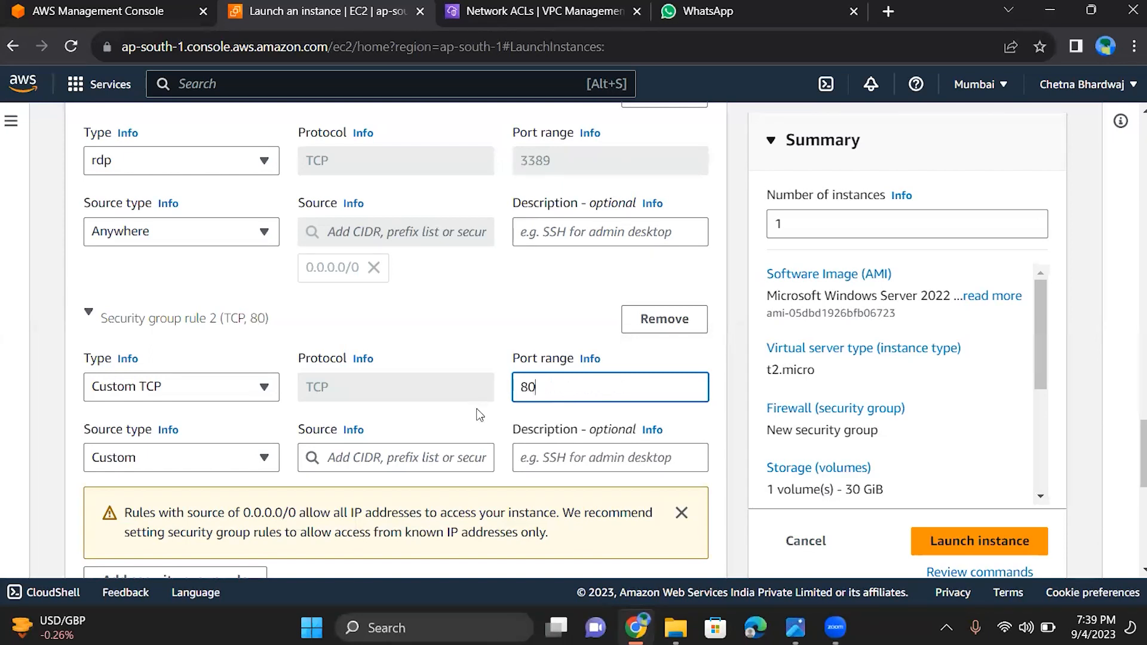
scroll(479, 415, "down", 2)
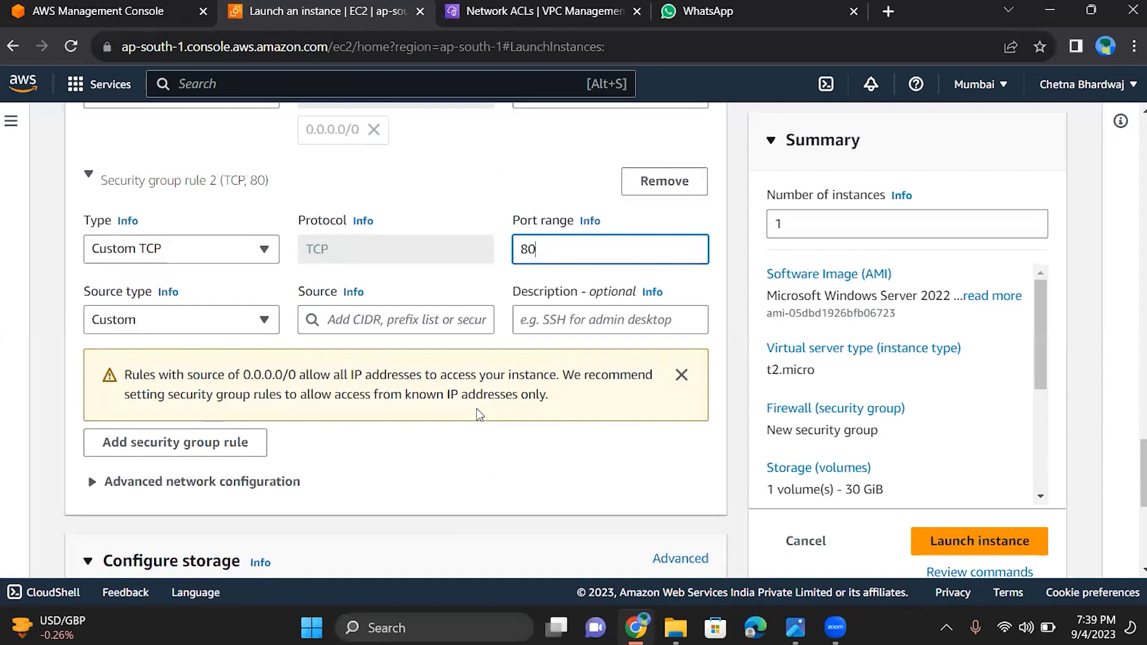
scroll(479, 414, "up", 2)
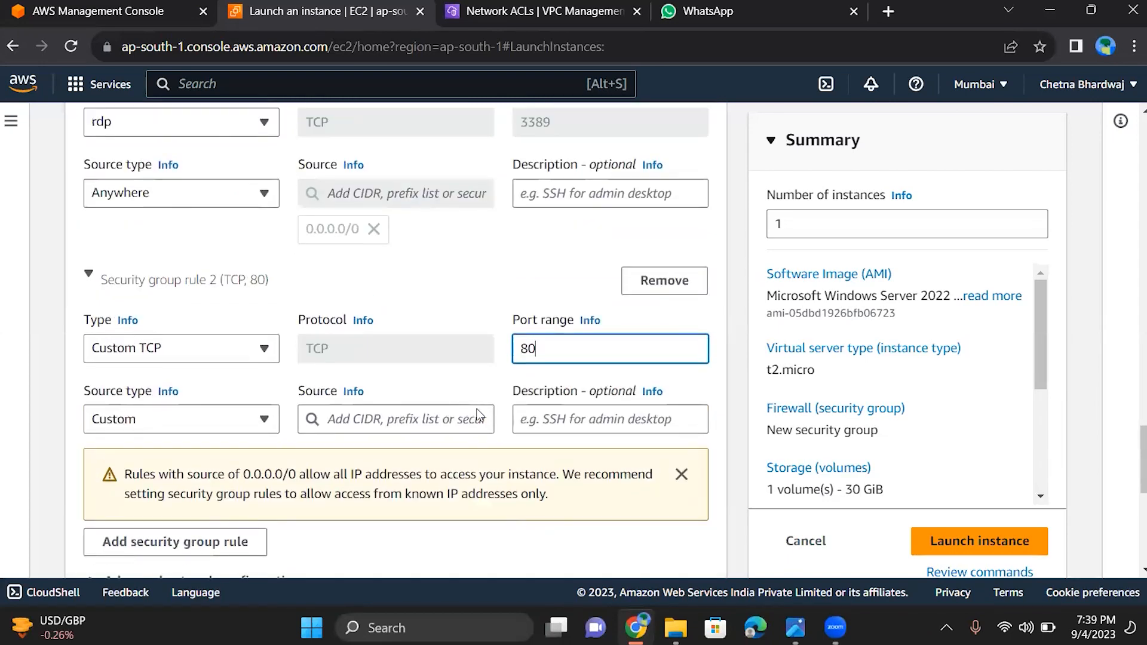
Set the source type of the port 80 inbound security group rule to Anywhere
scroll(480, 415, "up", 2)
scroll(480, 415, "up", 1)
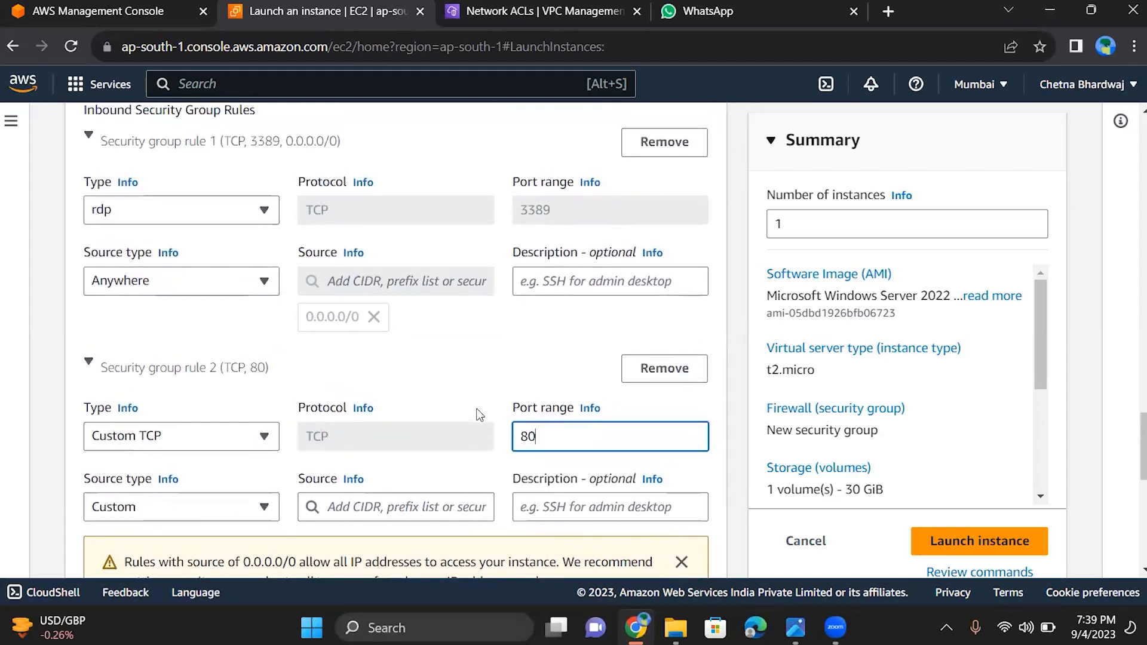
scroll(478, 412, "down", 2)
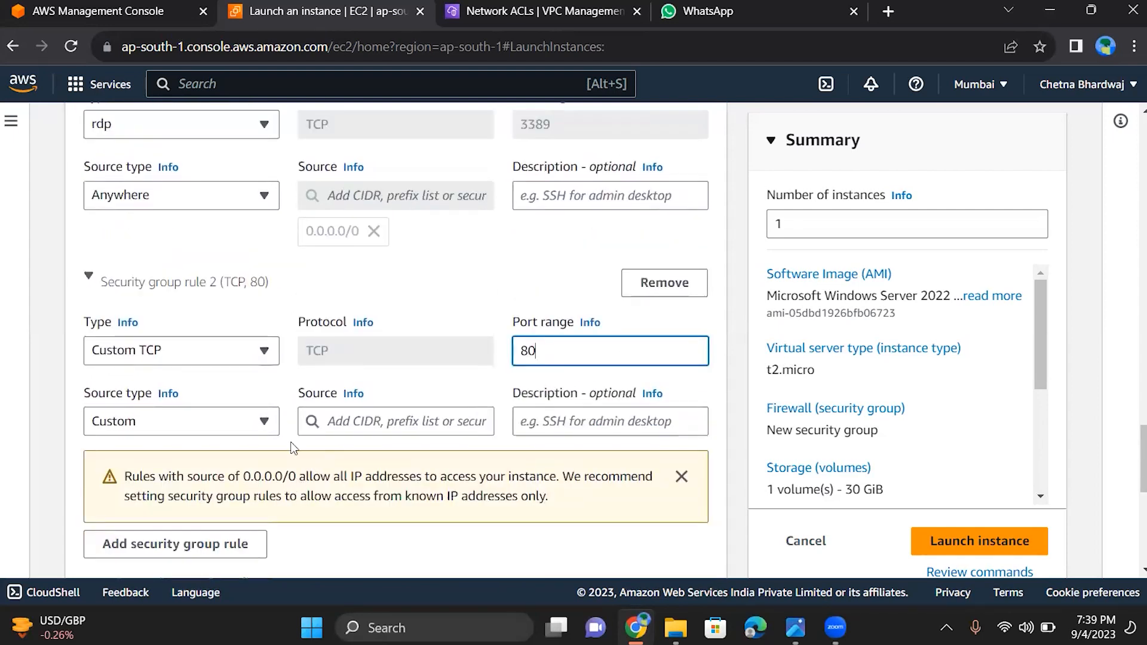
left_click(264, 424)
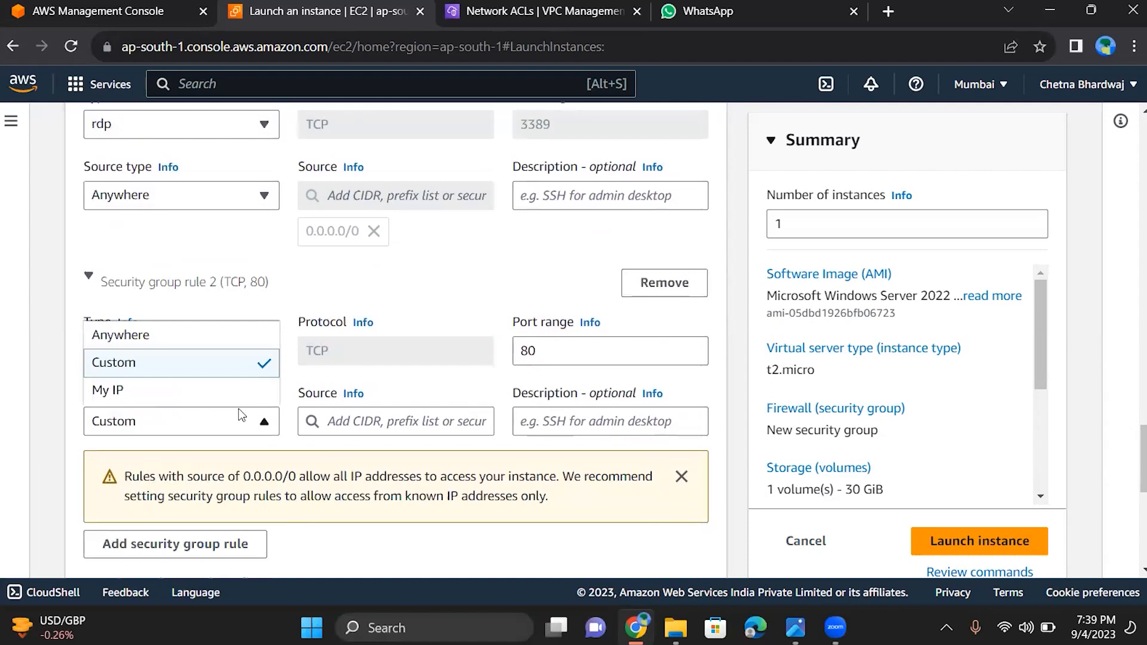
left_click(228, 332)
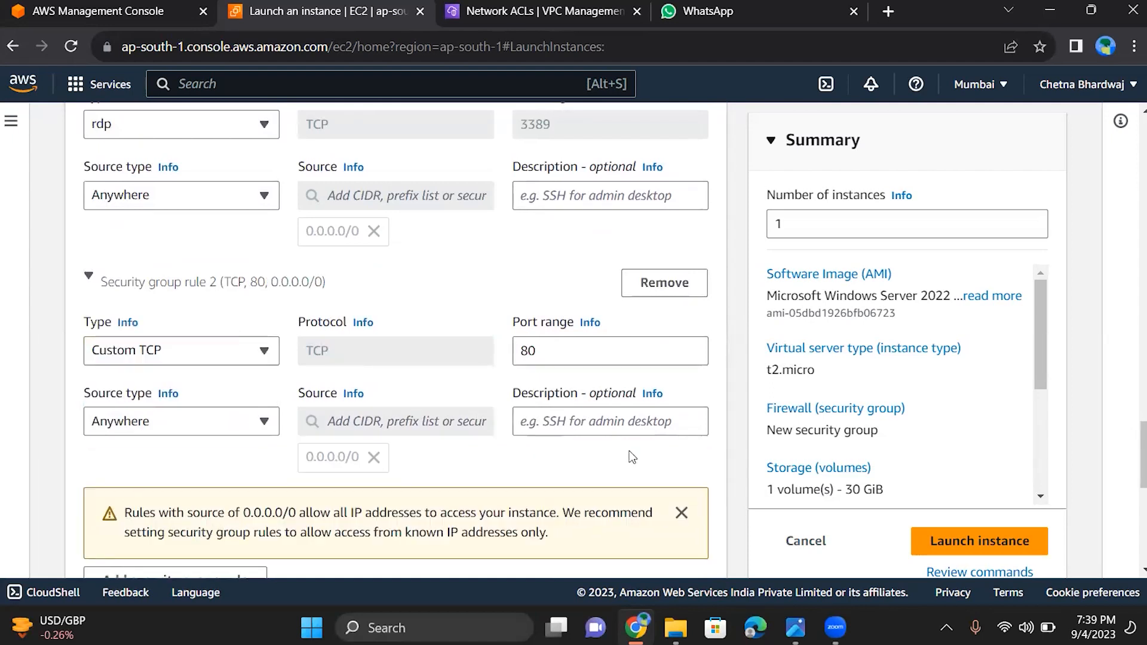
Reselect t2.micro as the instance type and try to launch the instance
scroll(609, 465, "up", 3)
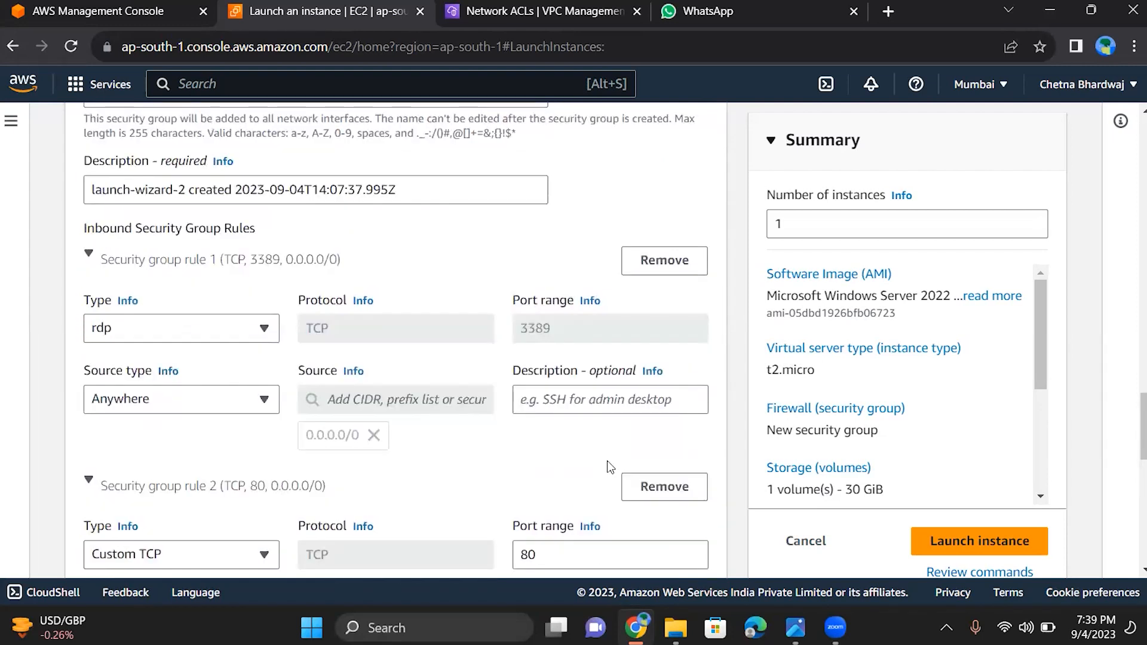
scroll(607, 460, "down", 3)
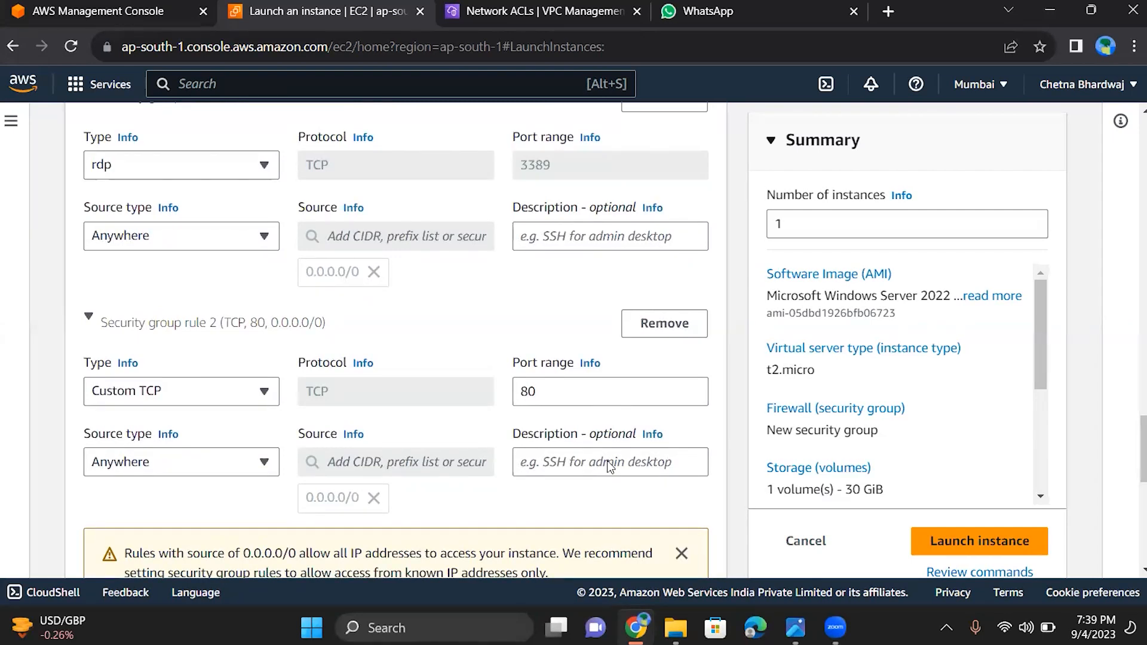
scroll(607, 460, "down", 2)
scroll(607, 461, "down", 6)
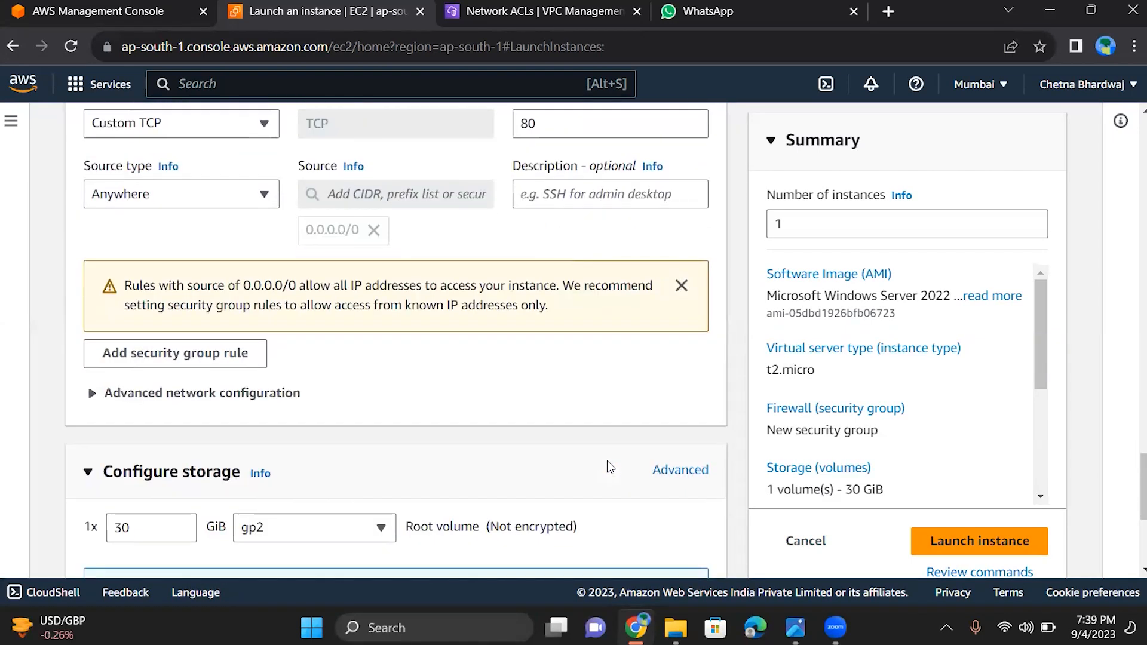
scroll(609, 467, "down", 2)
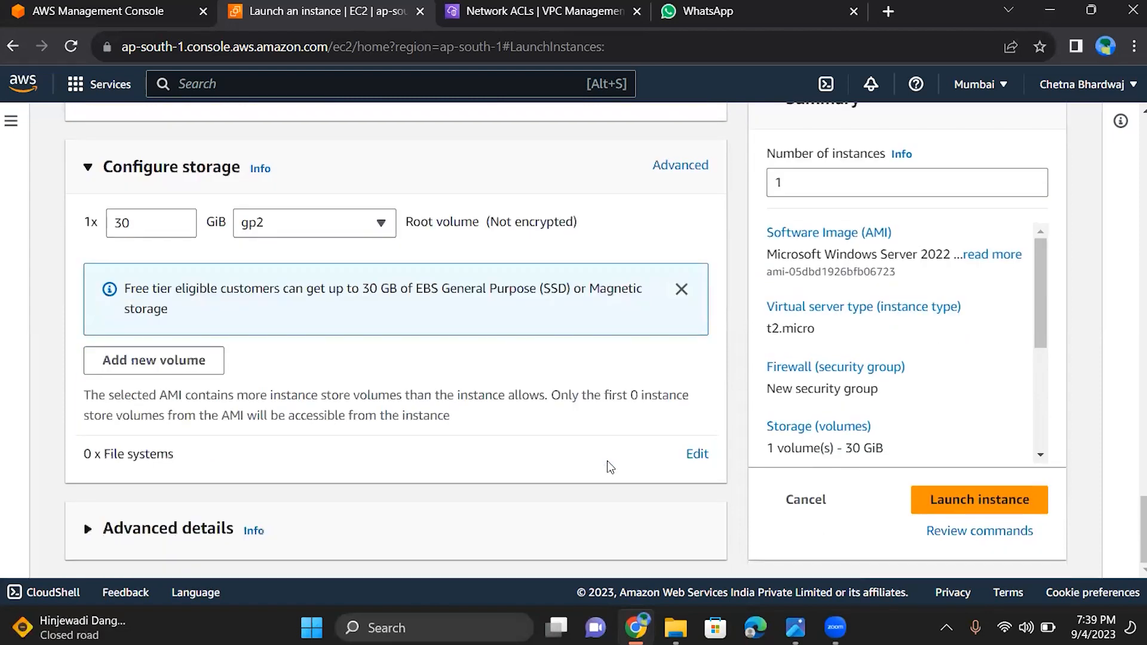
scroll(607, 462, "up", 15)
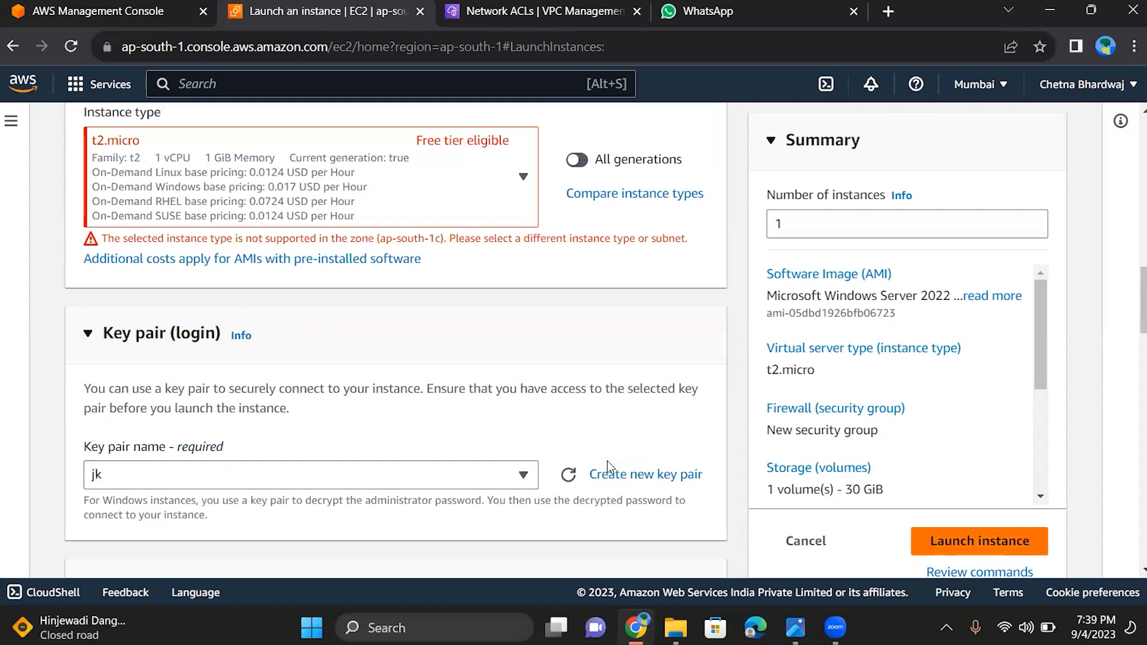
scroll(607, 460, "up", 2)
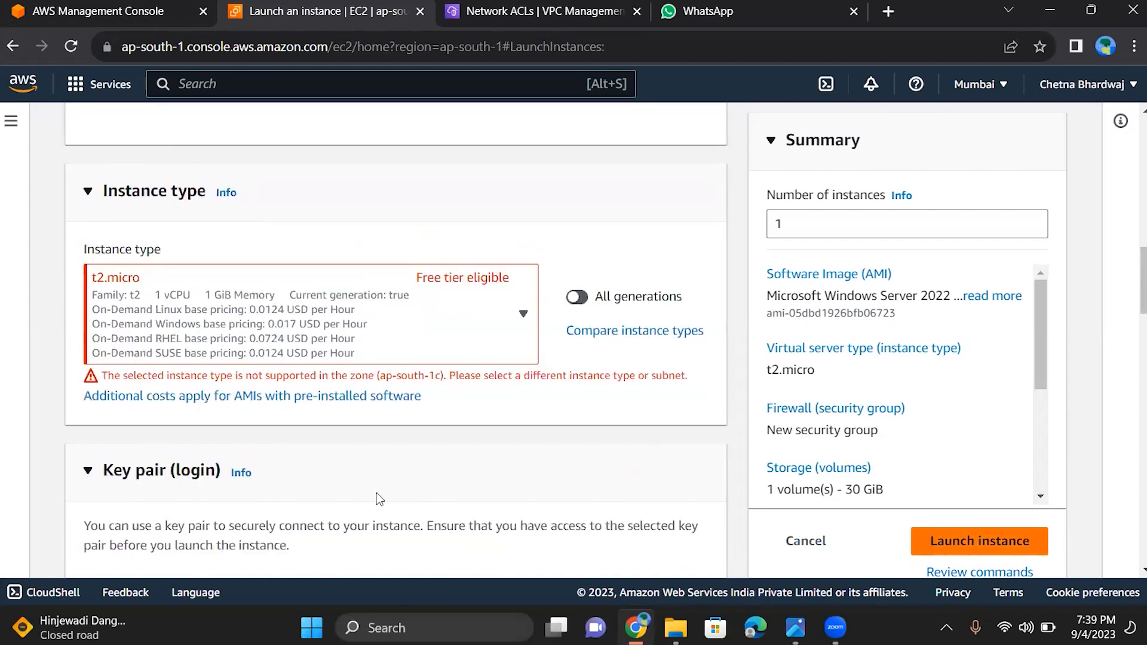
left_click(429, 359)
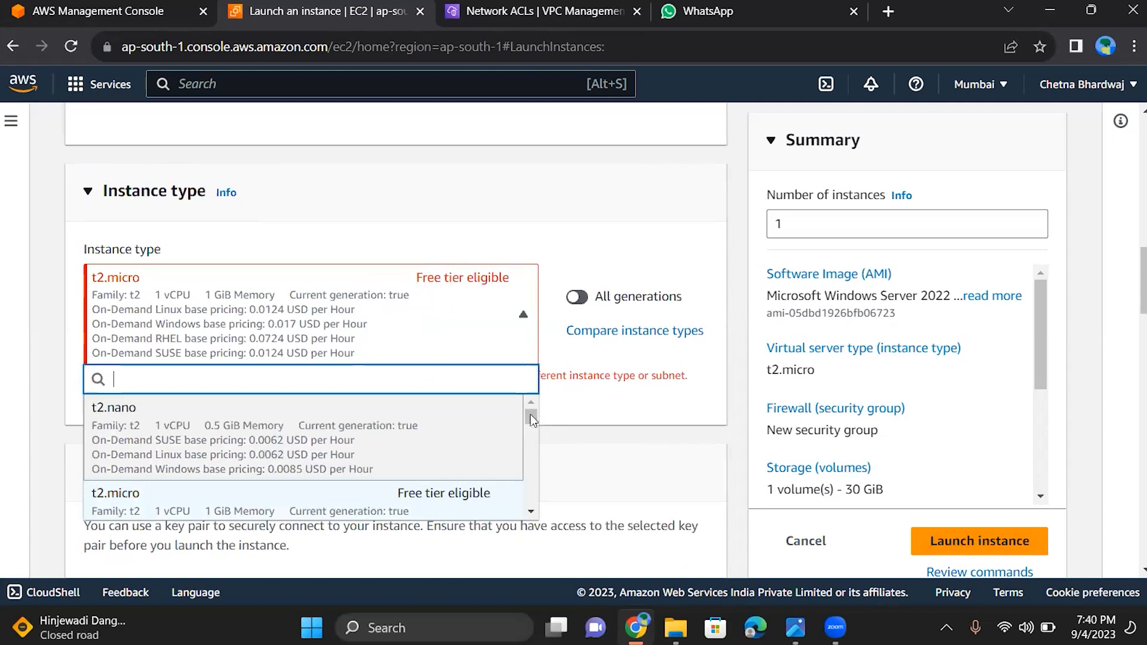
scroll(533, 421, "down", 10)
scroll(533, 416, "up", 10)
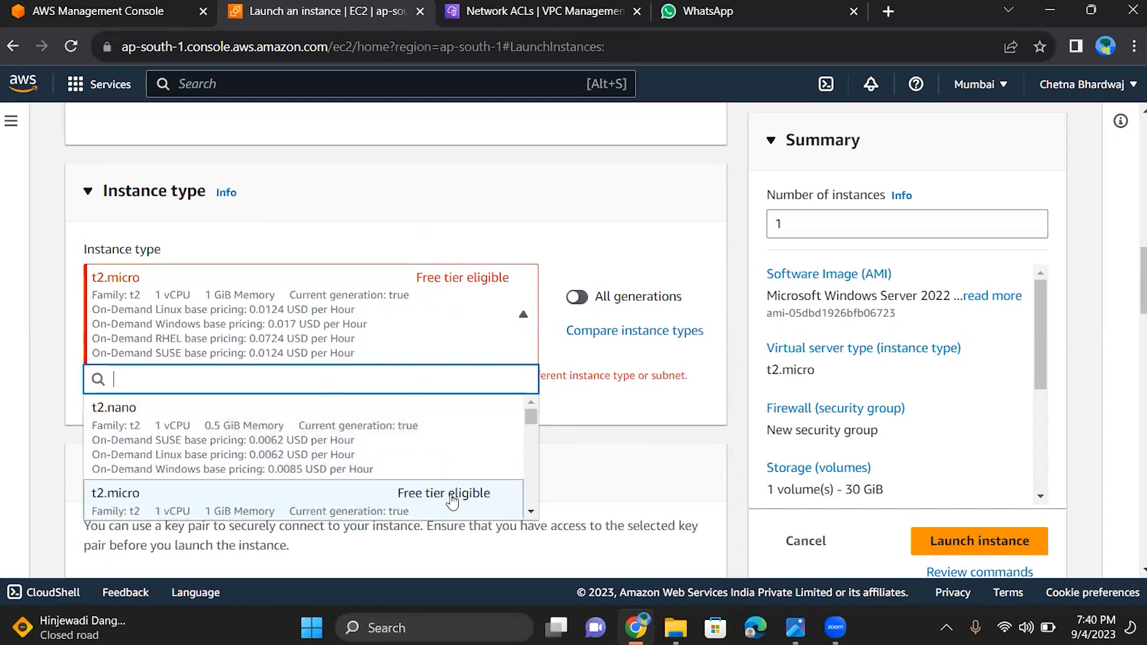
left_click(448, 499)
left_click(981, 549)
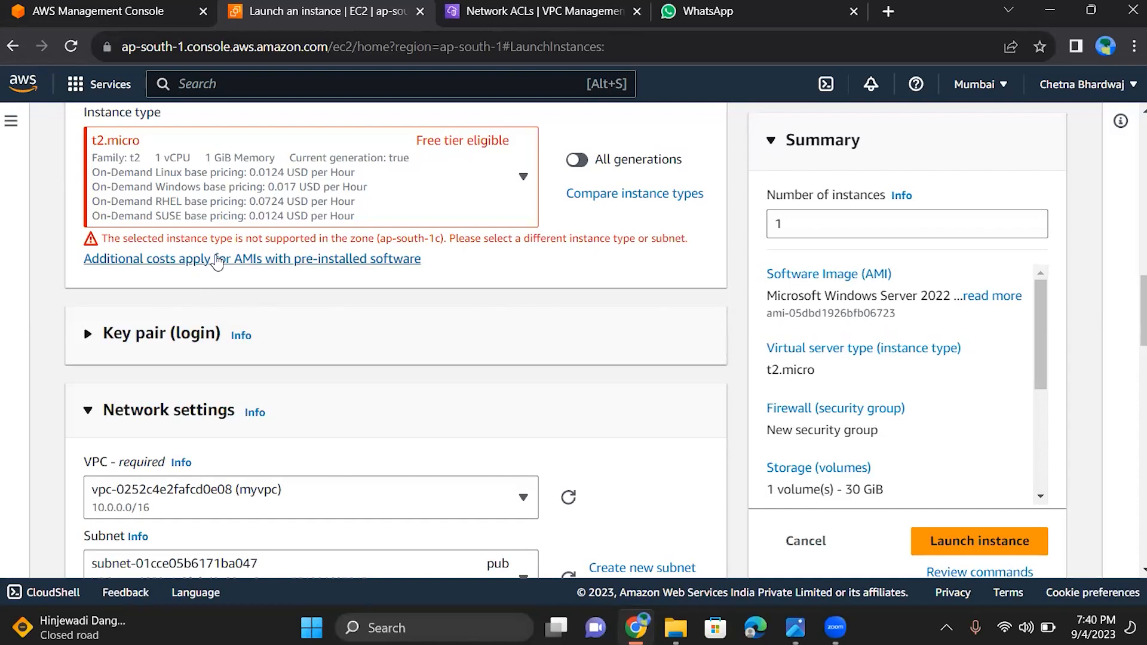
Browse the available instance types and change the instance type to t2.nano
left_click(523, 177)
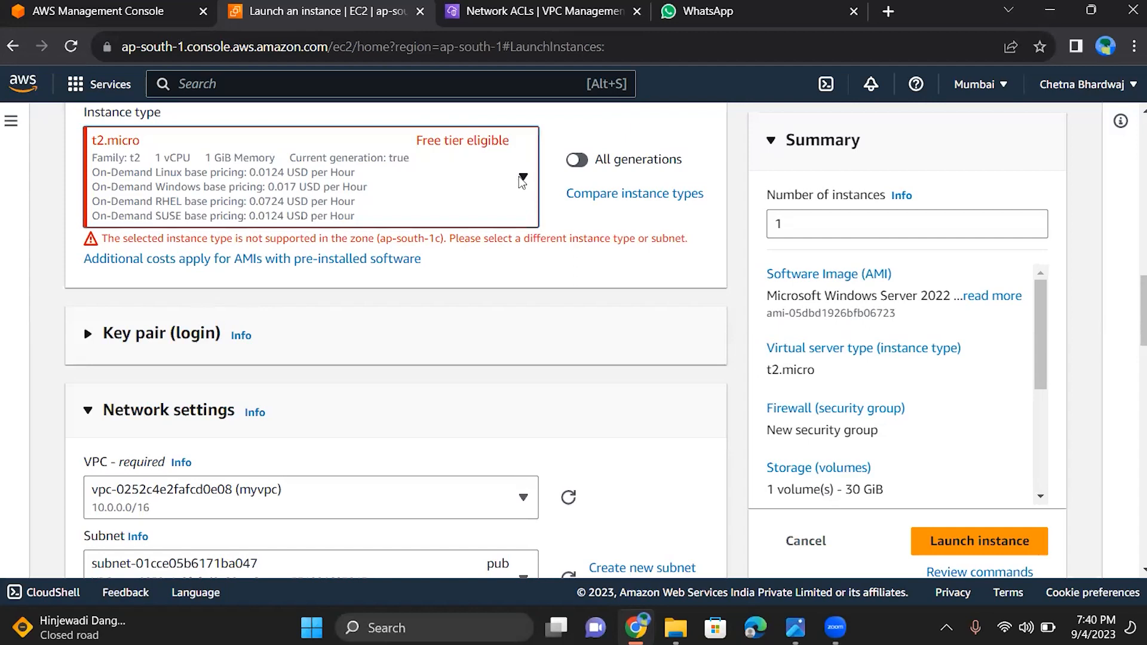
left_click(522, 178)
left_click(522, 178)
left_click(524, 178)
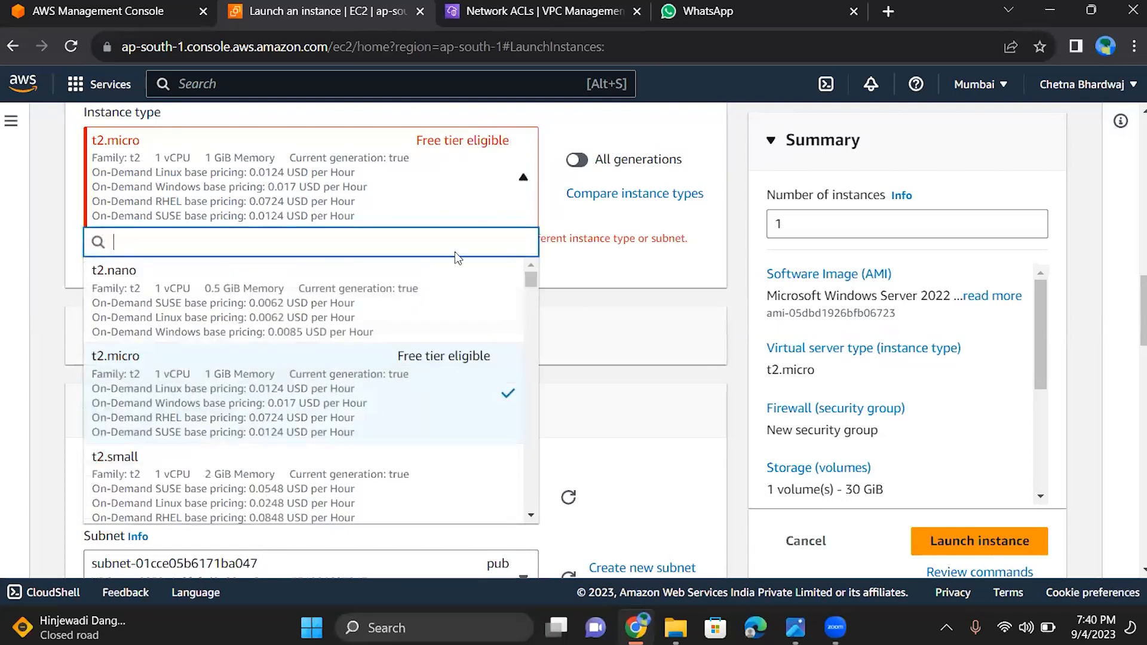
left_click_drag(528, 278, 495, 273)
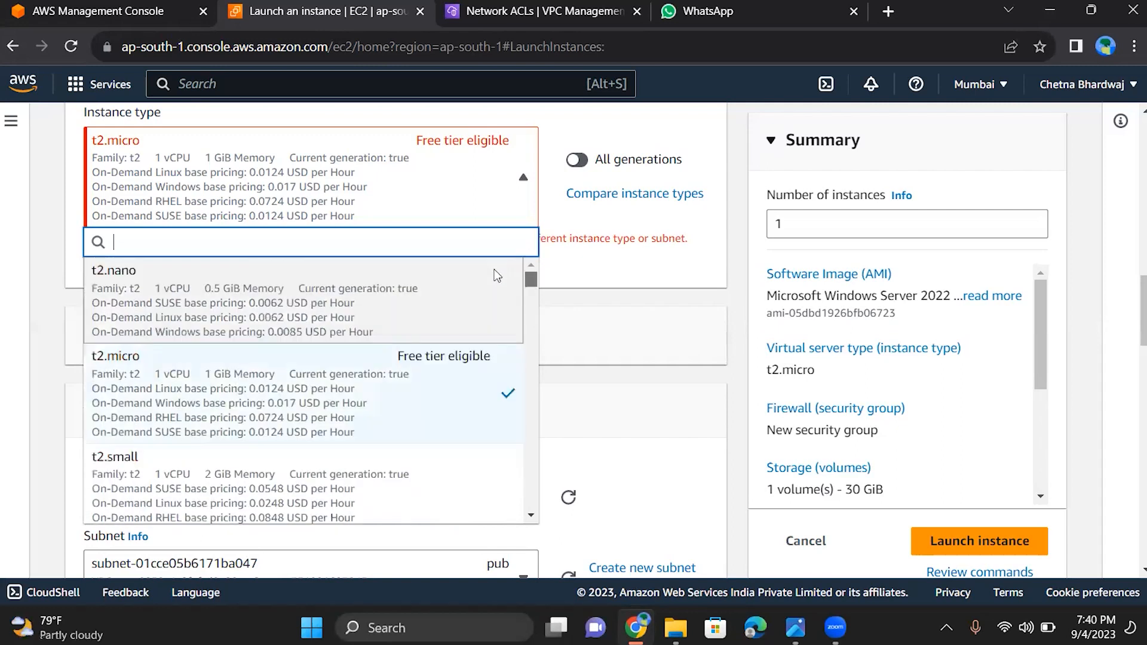
left_click(331, 369)
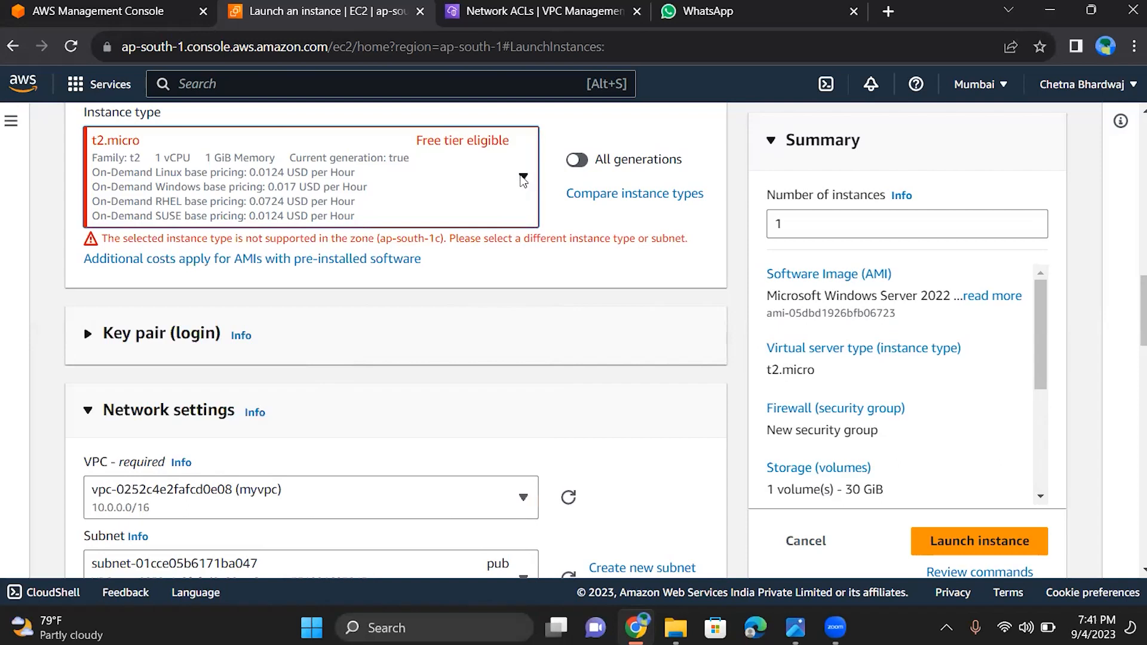
left_click(523, 179)
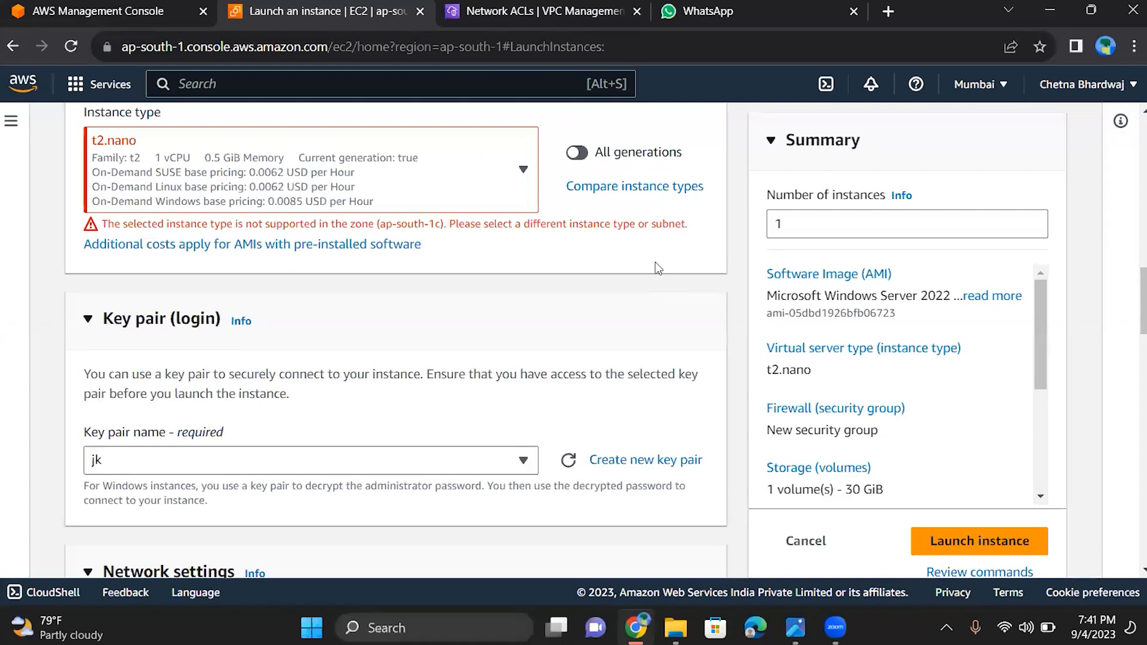
Examine the instance's network settings and the subnets available in myvpc
scroll(576, 224, "up", 2)
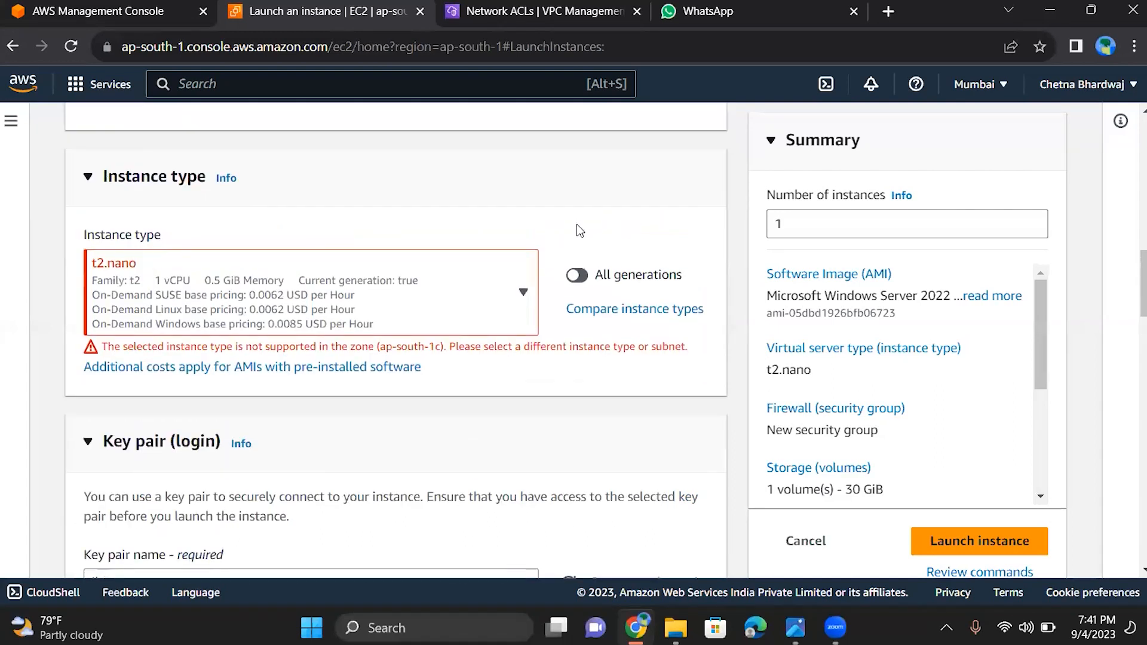
scroll(579, 224, "down", 8)
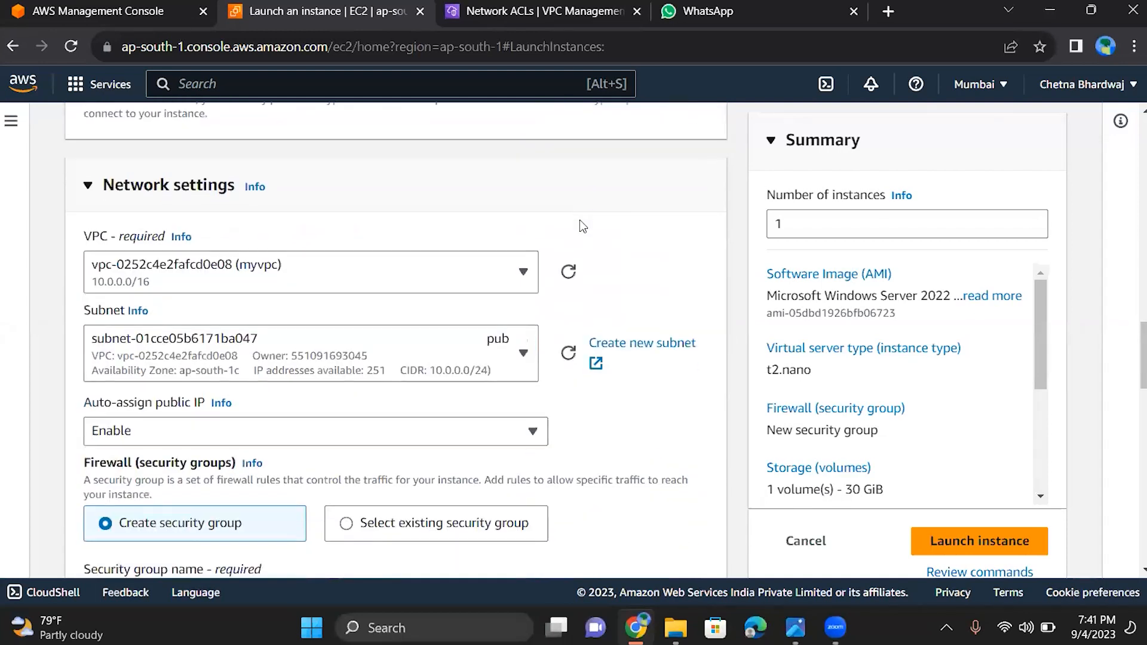
scroll(582, 226, "down", 3)
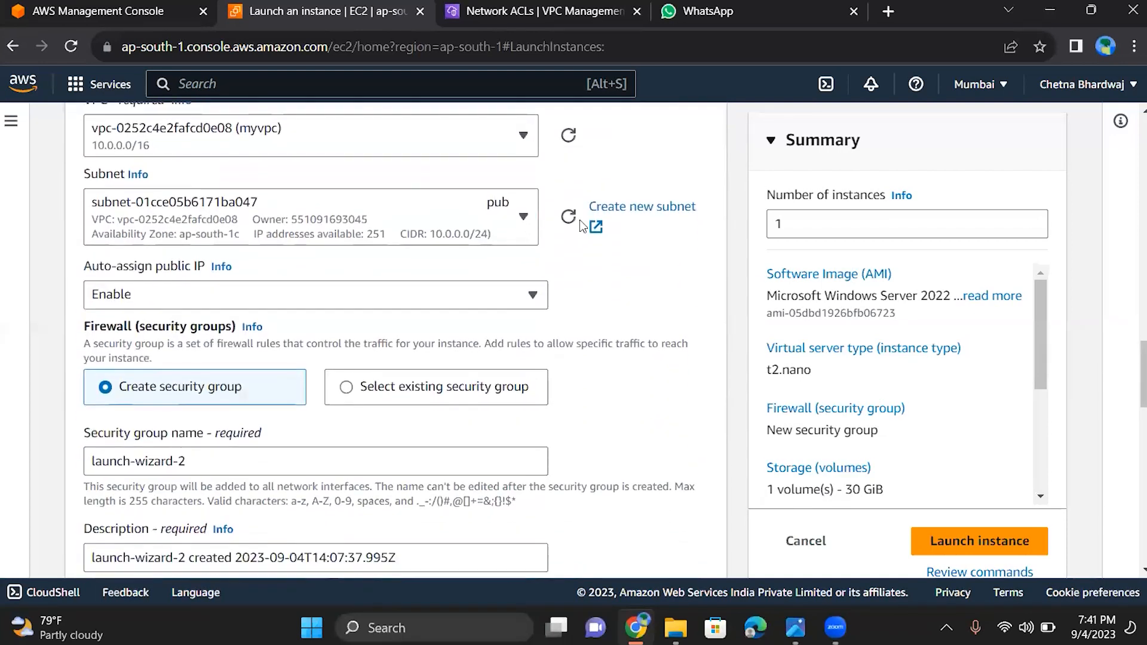
scroll(583, 226, "down", 3)
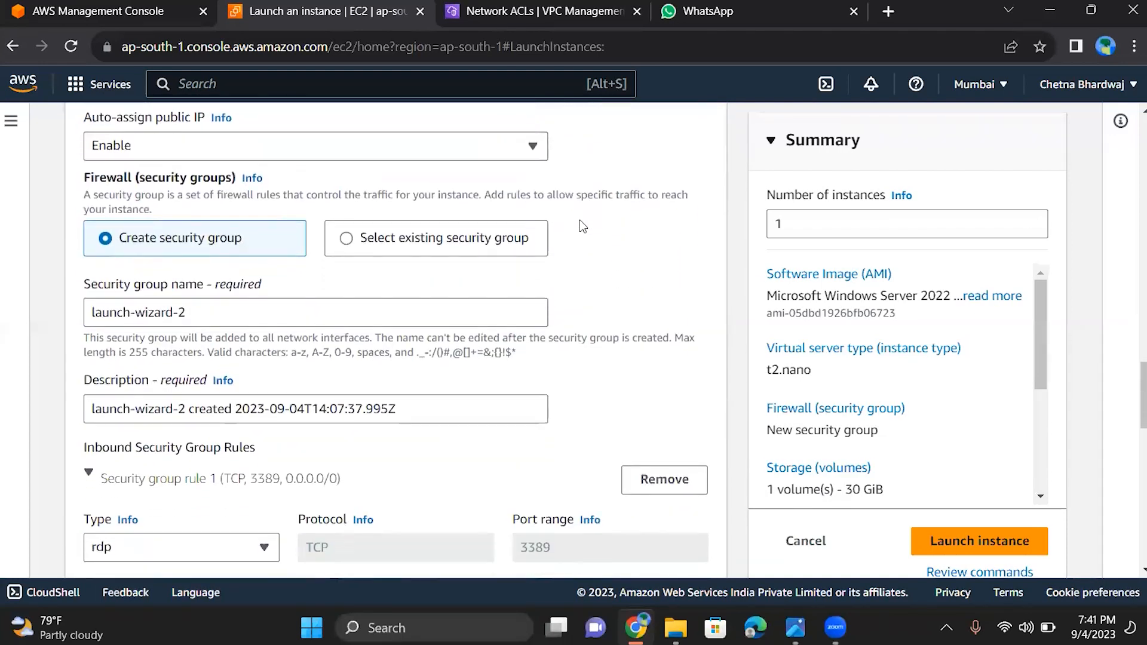
scroll(582, 226, "down", 2)
scroll(582, 226, "up", 6)
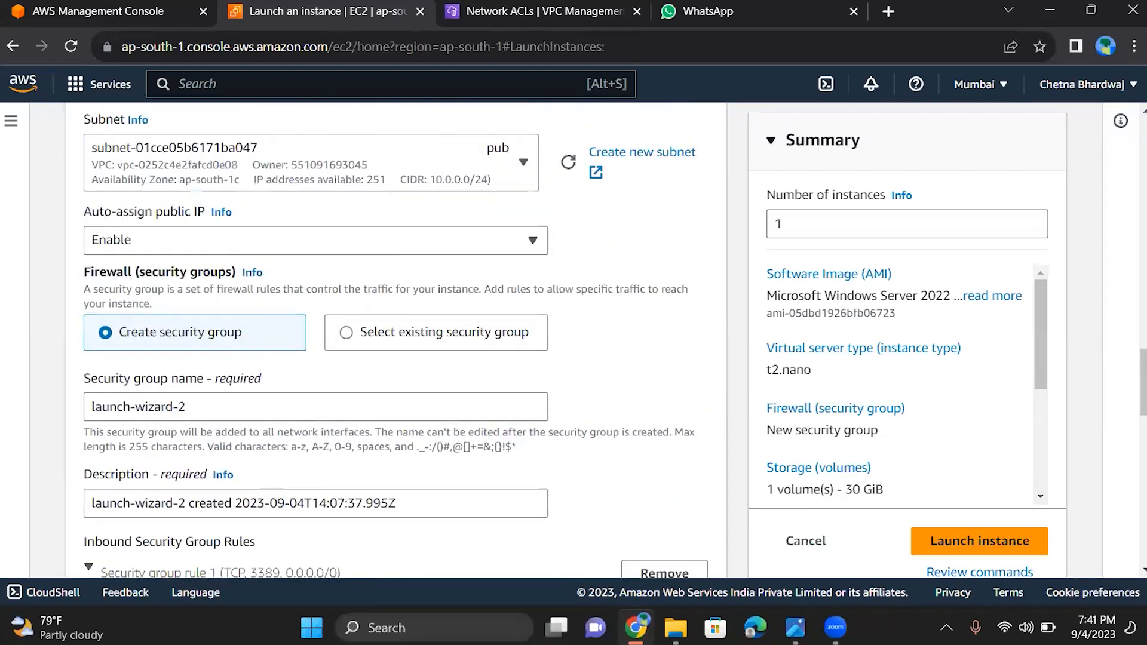
scroll(535, 293, "up", 1)
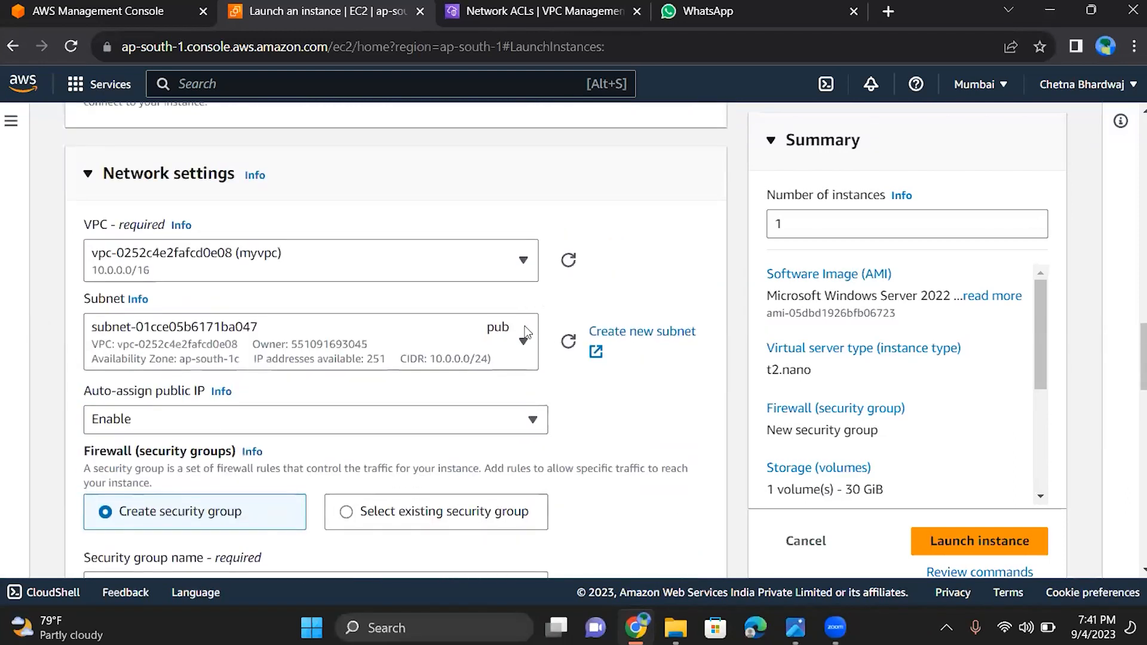
left_click(527, 333)
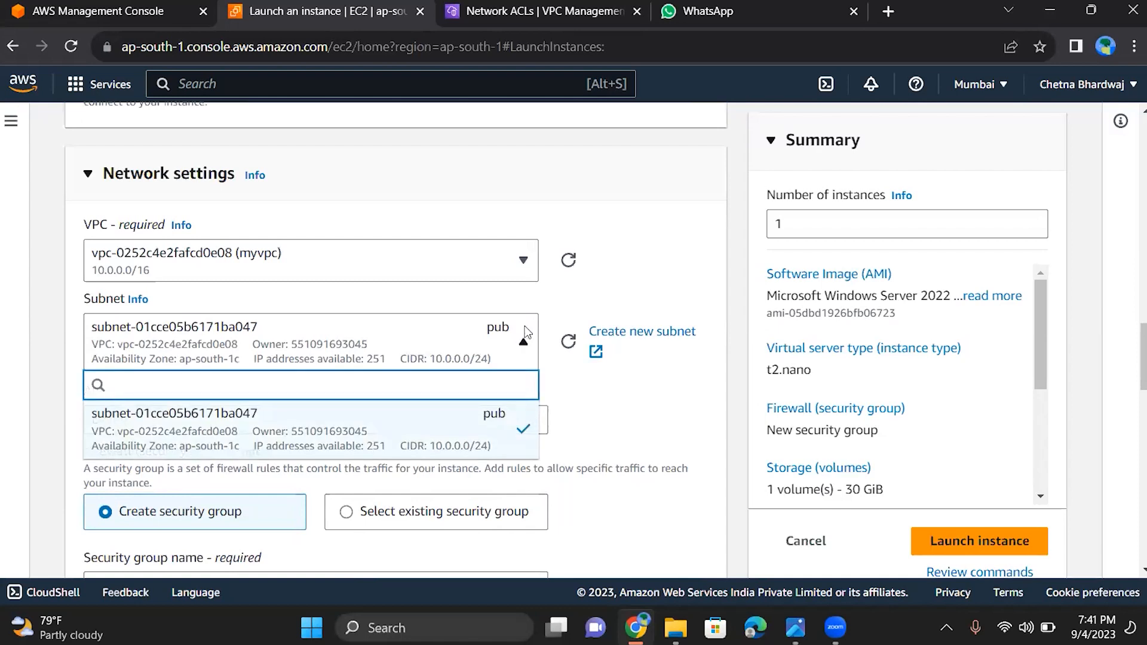
left_click(525, 335)
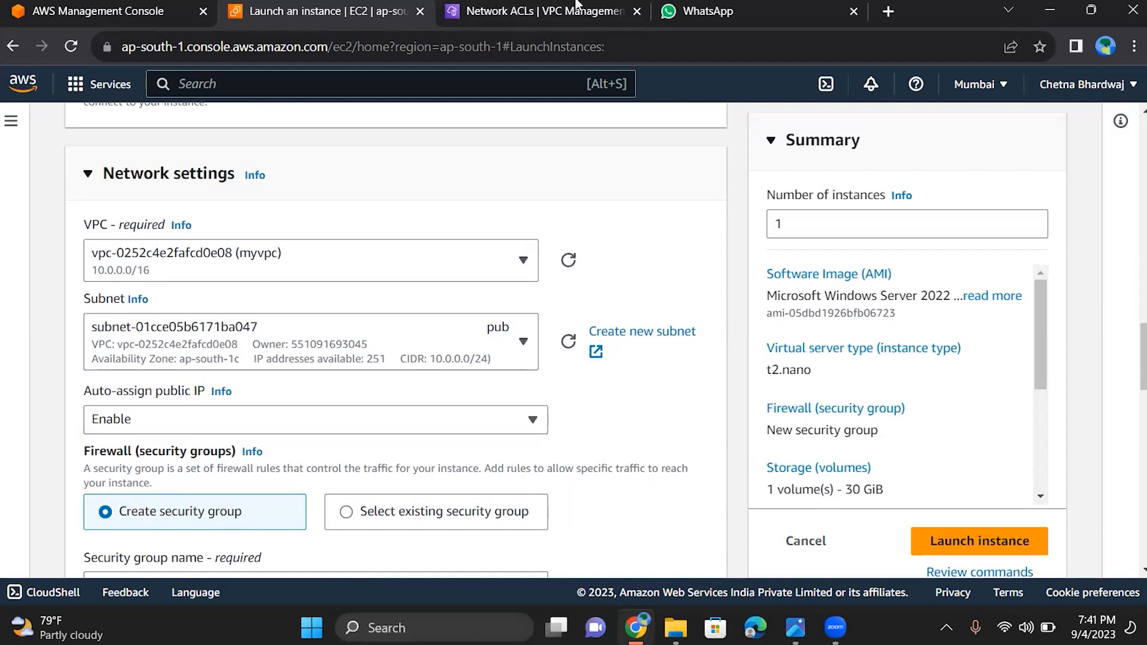
Start creating a new subnet in the VPC console and choose myvpc as its VPC
left_click(544, 11)
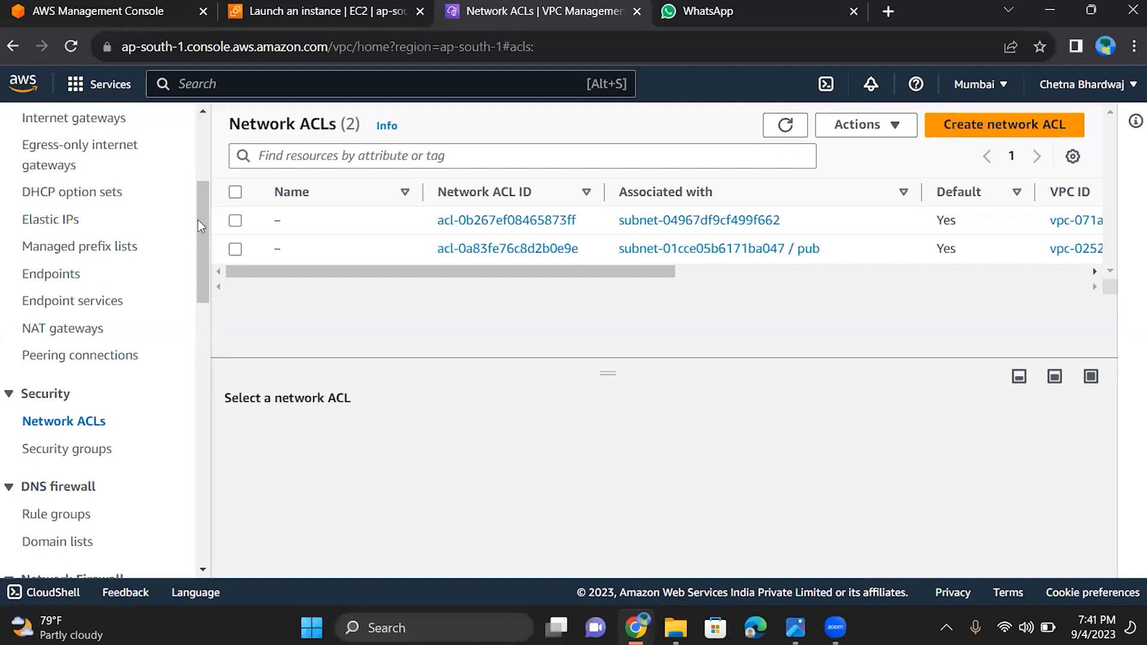
scroll(198, 175, "up", 2)
scroll(90, 209, "up", 3)
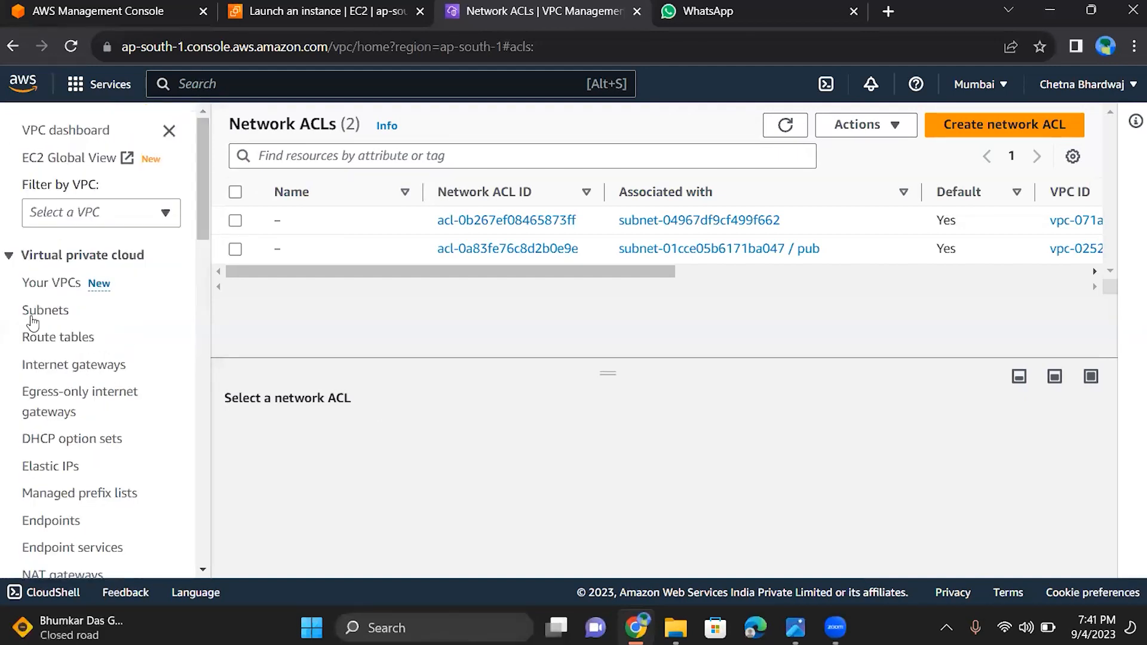
left_click(37, 317)
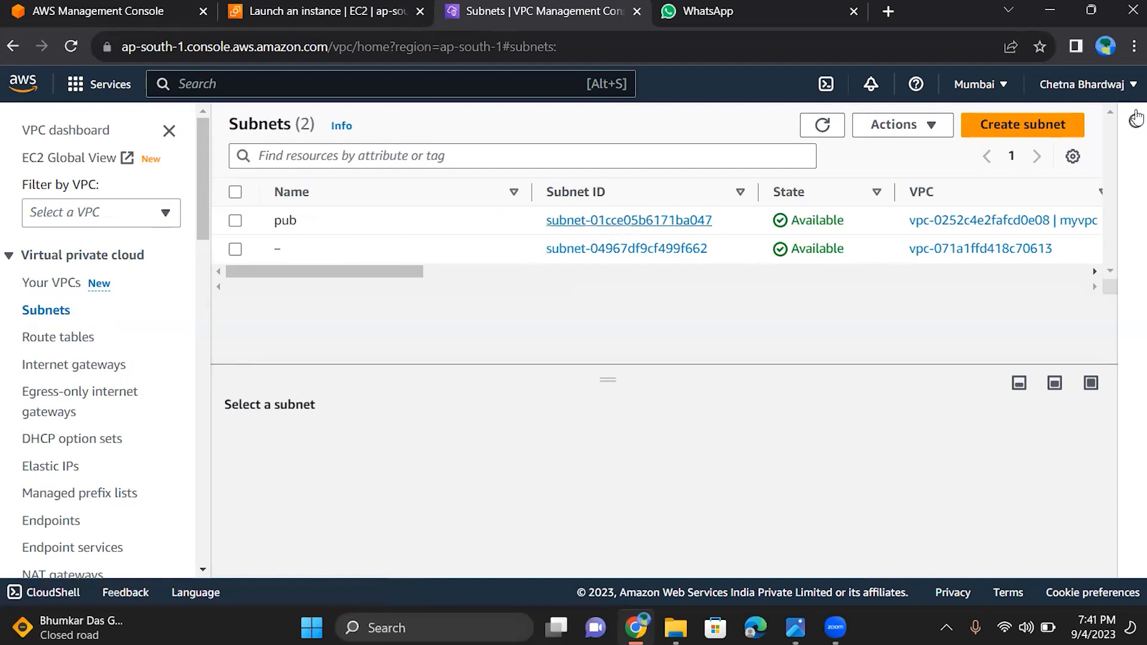
left_click(1011, 128)
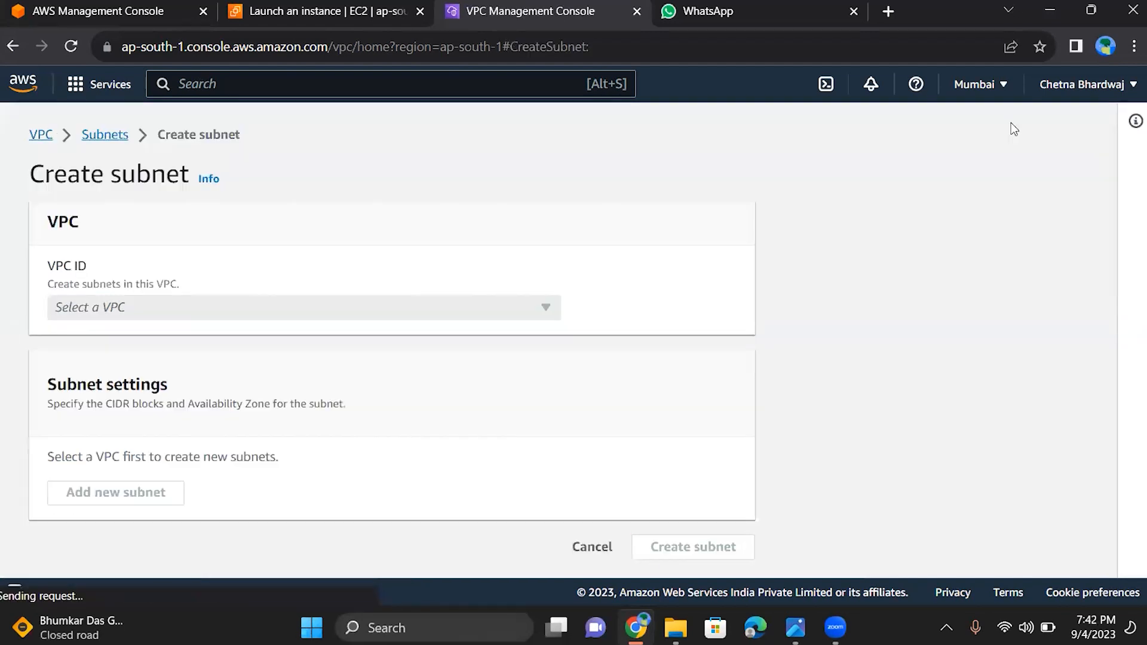
left_click(242, 313)
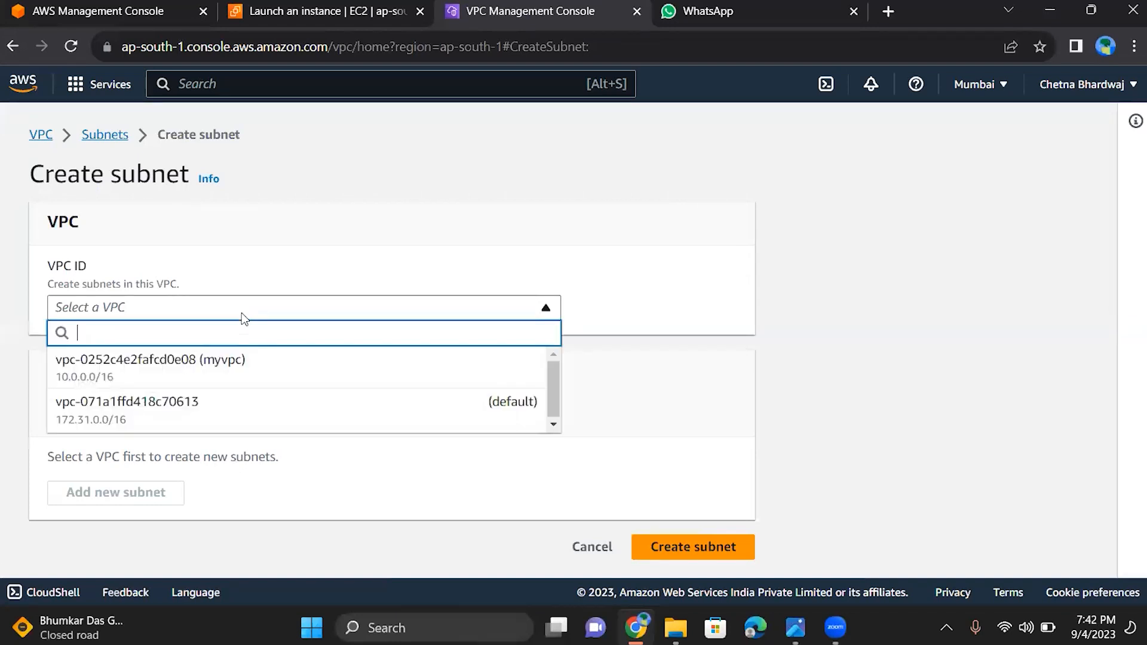
left_click(237, 360)
Set the new subnet's Availability Zone to Asia Pacific (Mumbai) / ap-south-1a
scroll(236, 355, "down", 5)
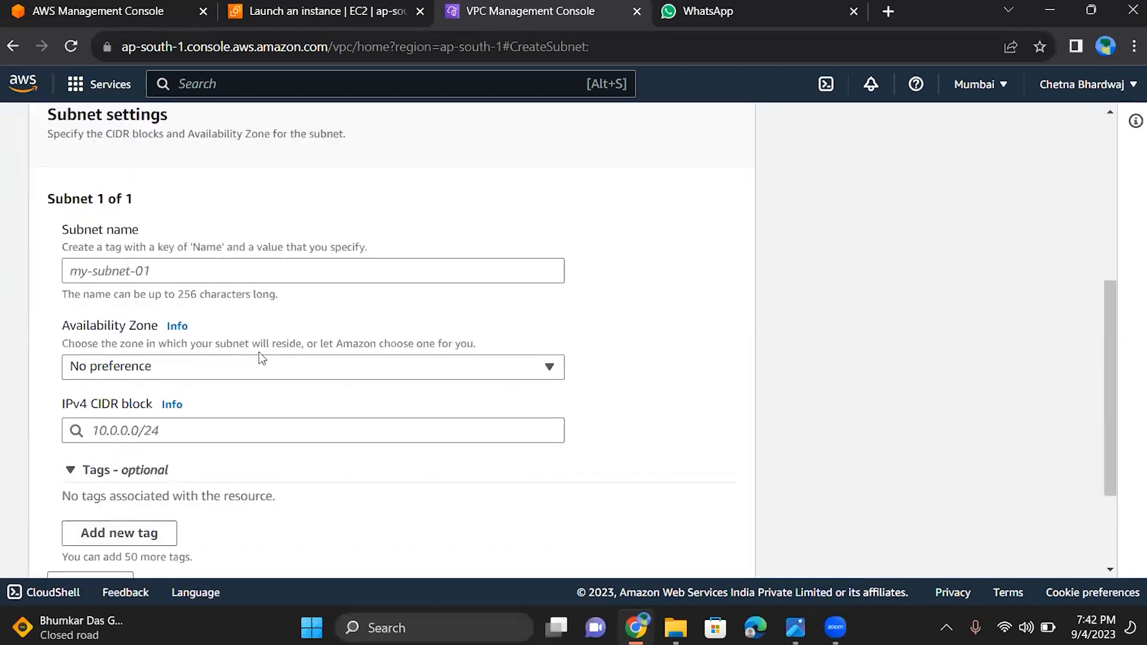
left_click(259, 367)
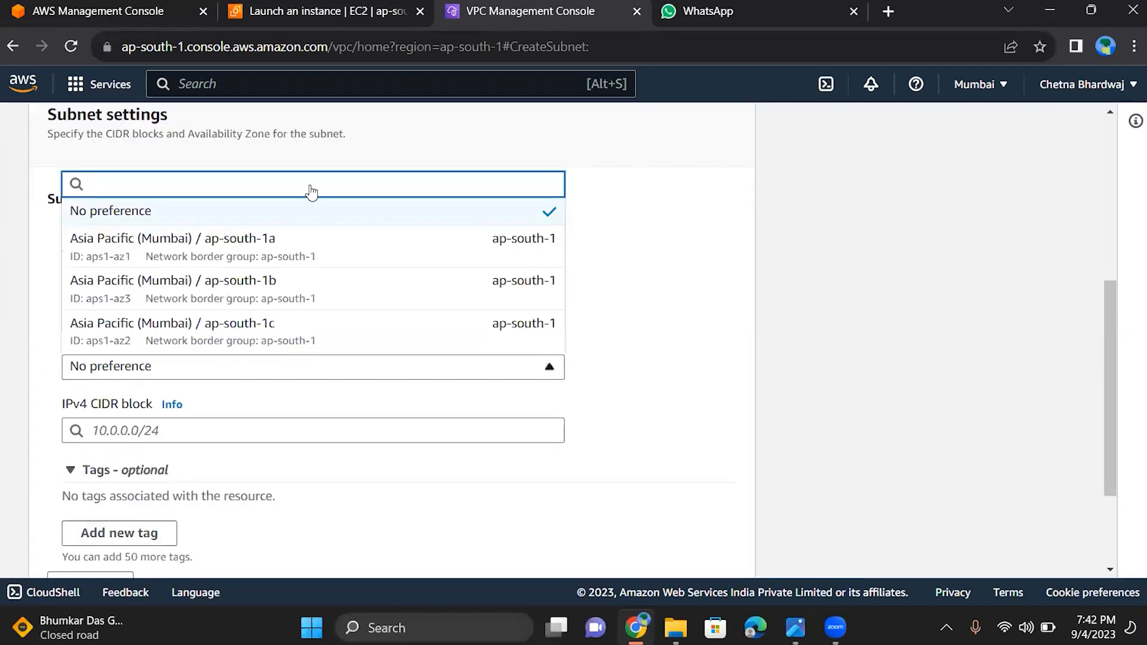
left_click(297, 248)
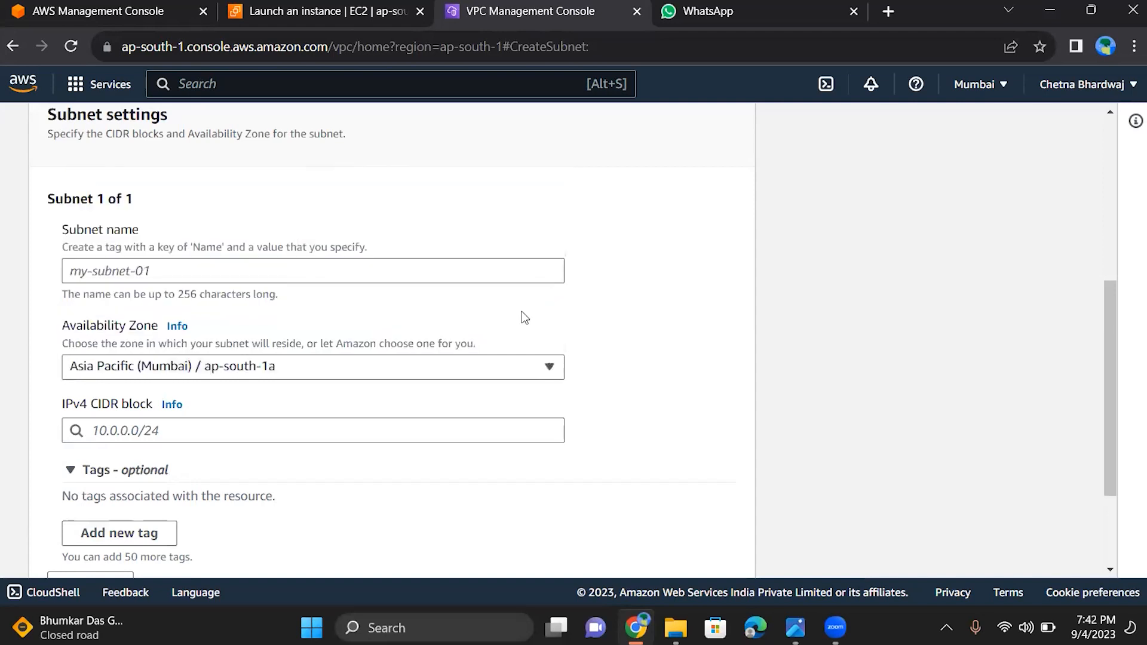
Enter 10.0.0.0/24 as the subnet's IPv4 CIDR block and try to create the subnet
key("Tab")
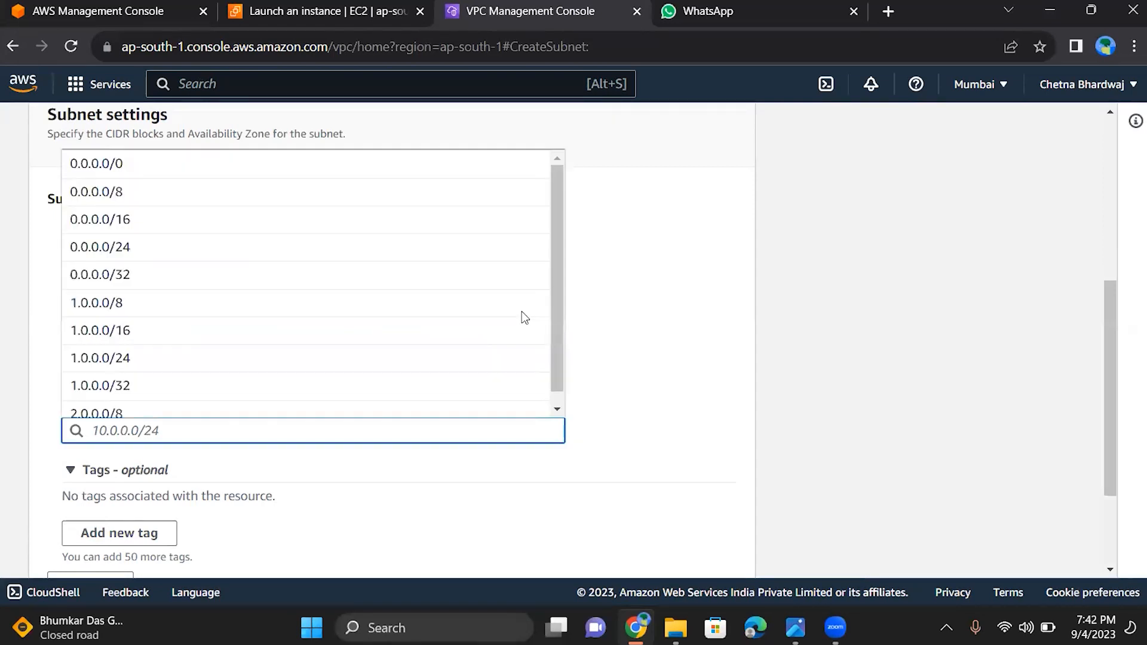
type("10")
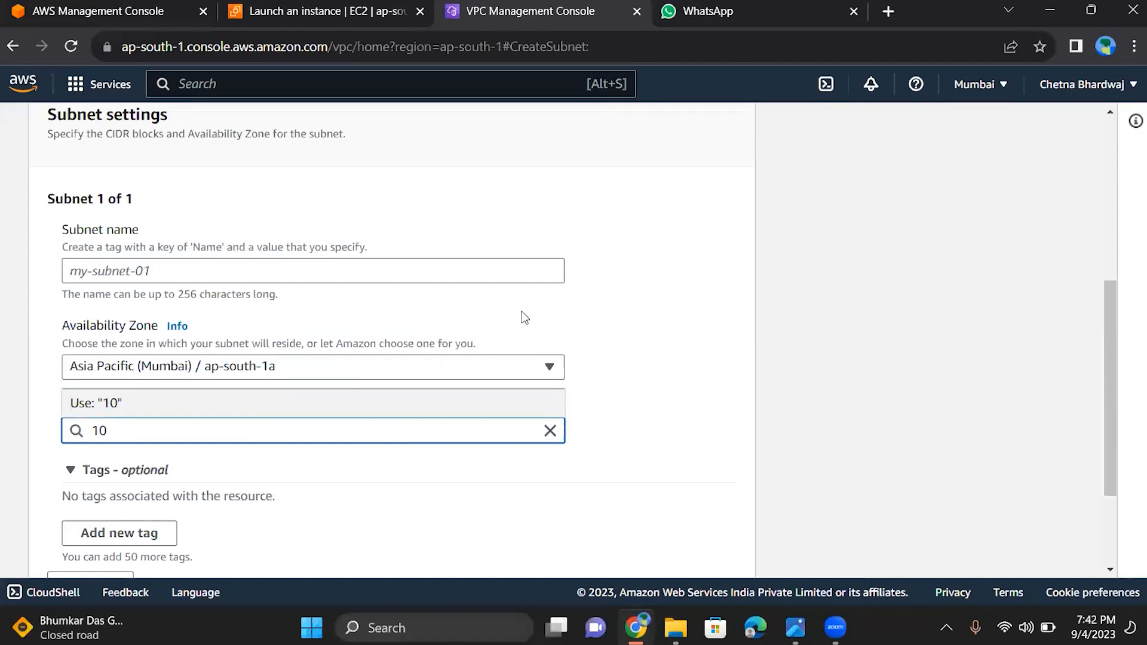
type(".0.0.0/24")
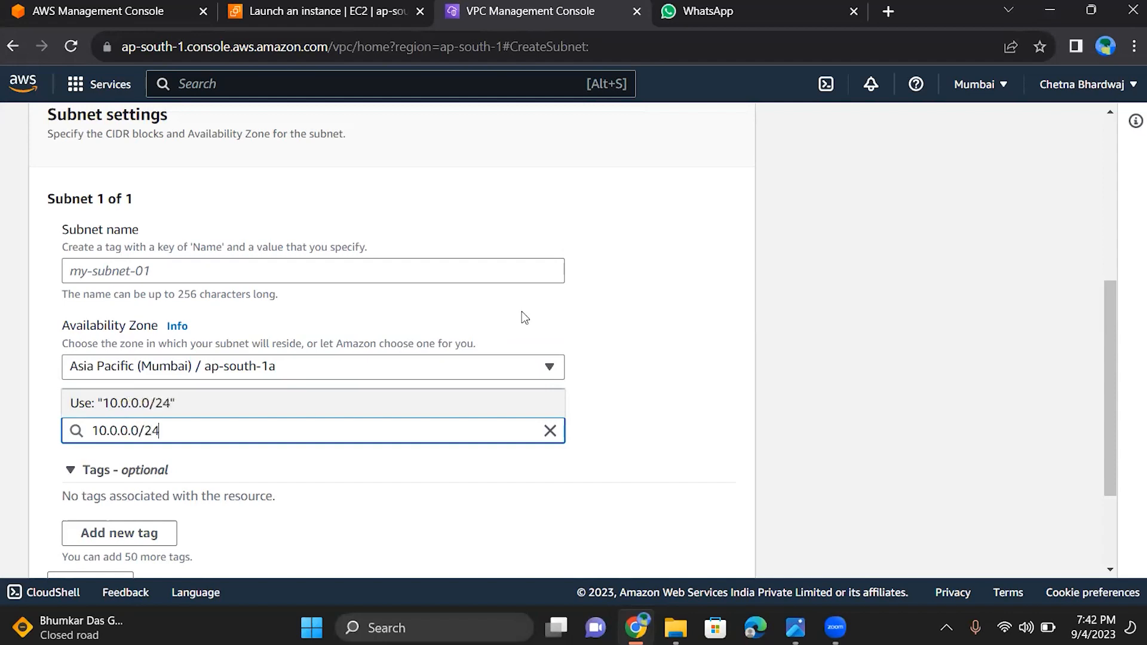
scroll(521, 311, "down", 2)
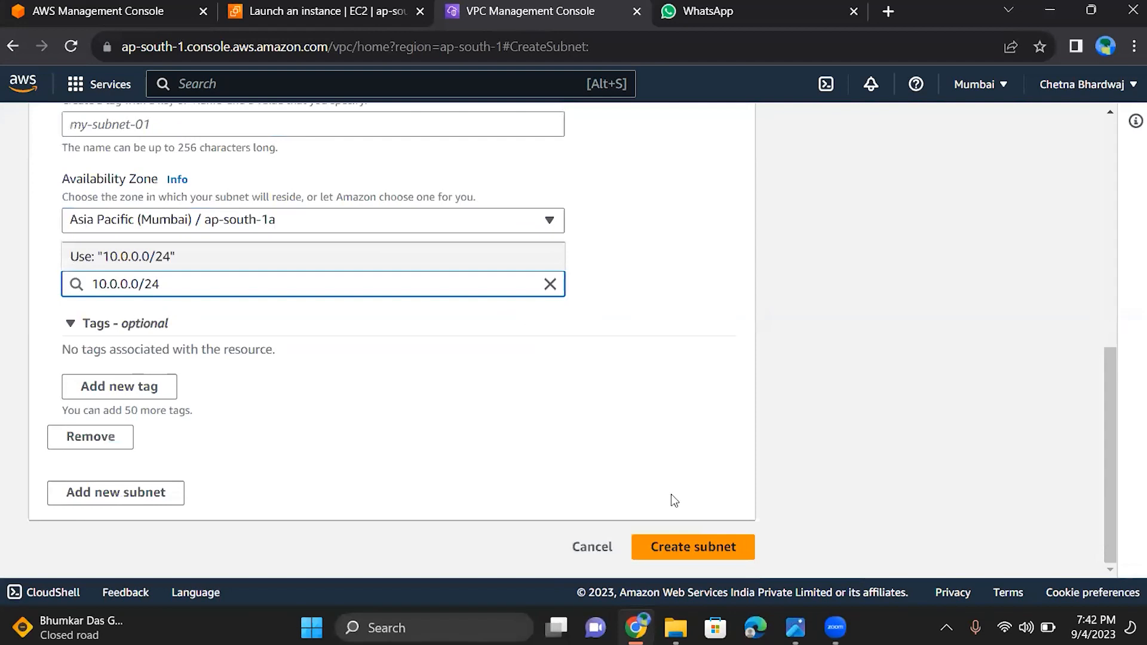
left_click(733, 556)
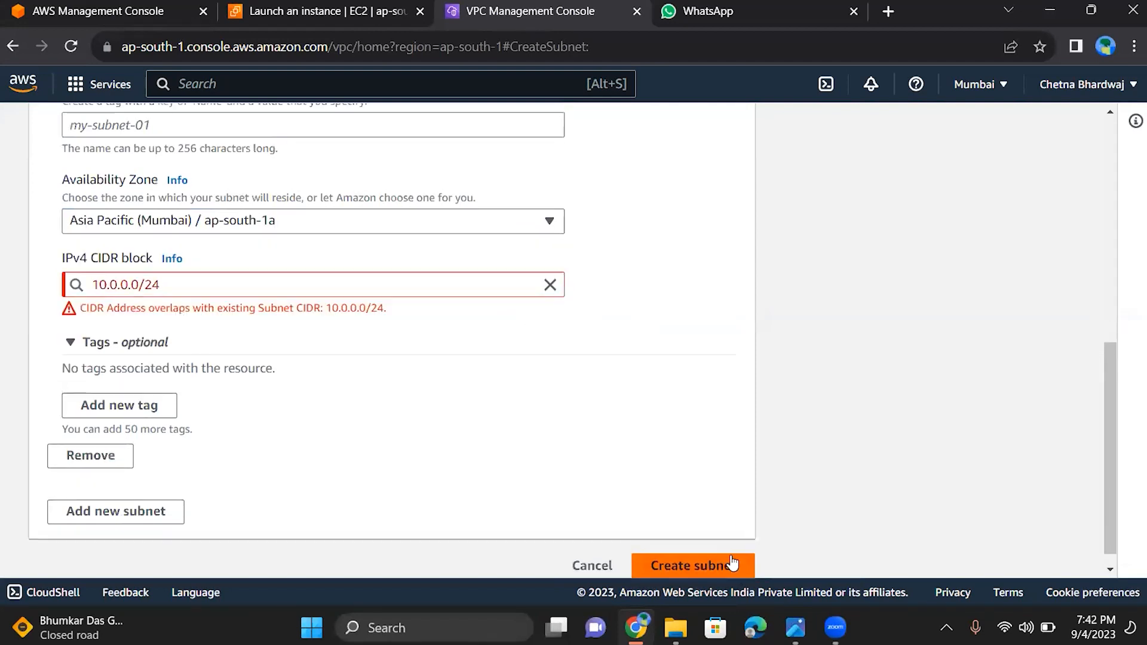
Change the subnet's IPv4 CIDR block to 10.0.1.0/24 and create the subnet
left_click(128, 287)
key("BackSpace")
type("1")
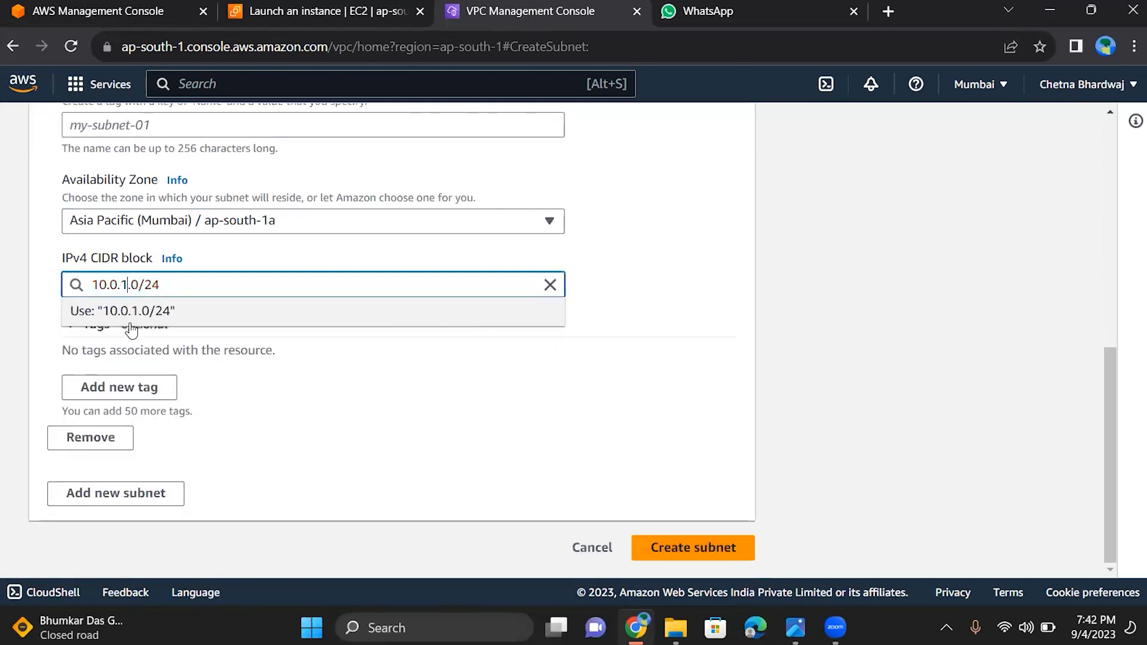
left_click(675, 547)
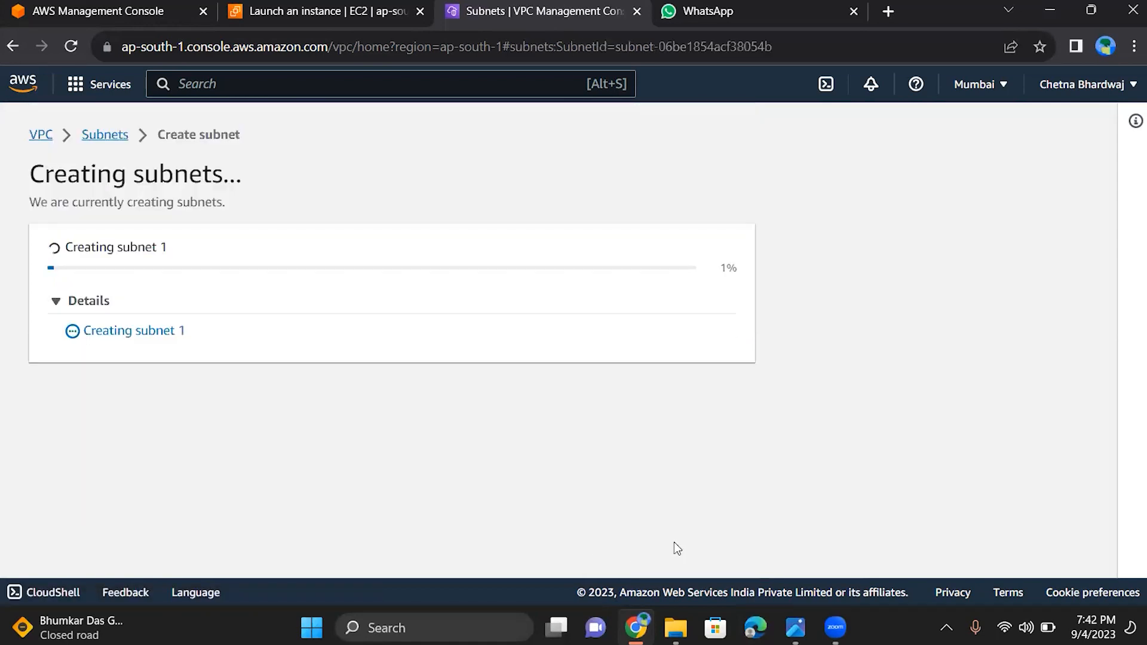
Return to the instance launch form, refresh its subnets and select the new ap-south-1a subnet with CIDR 10.0.1.0/24
left_click(353, 7)
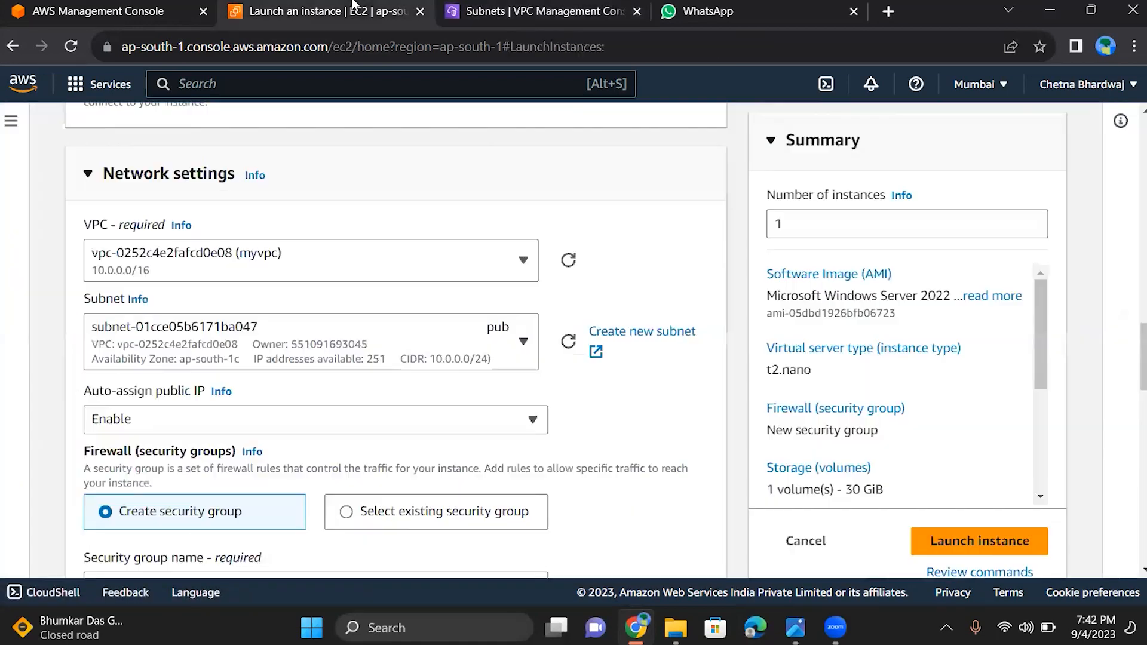
left_click(564, 346)
left_click(517, 345)
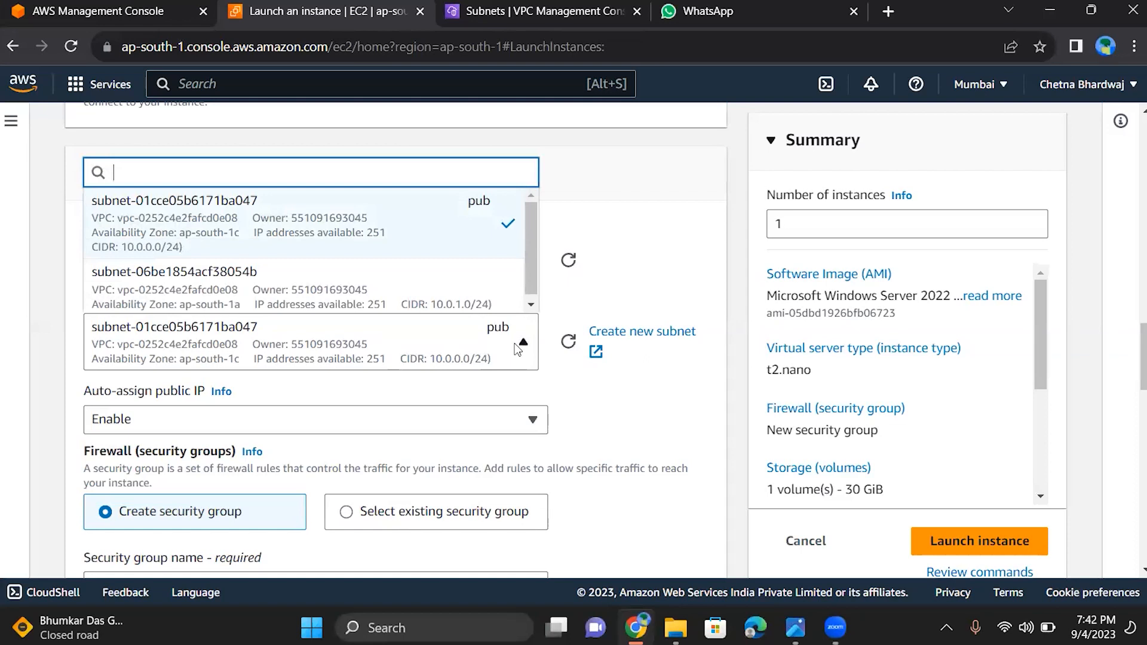
scroll(529, 299, "down", 1)
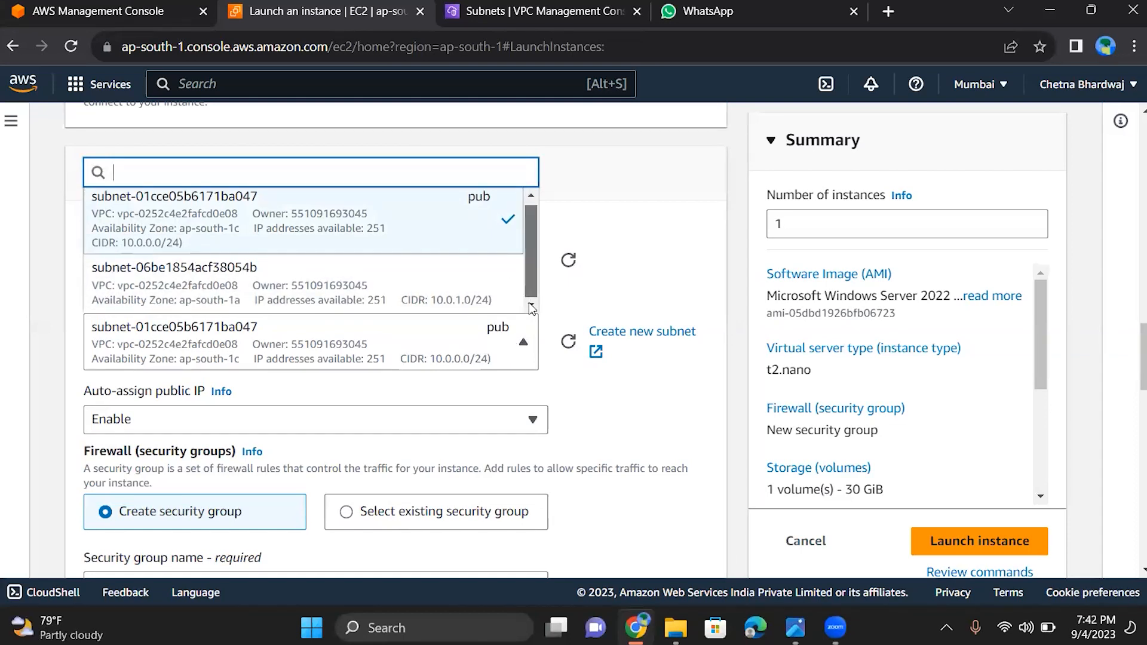
left_click(416, 303)
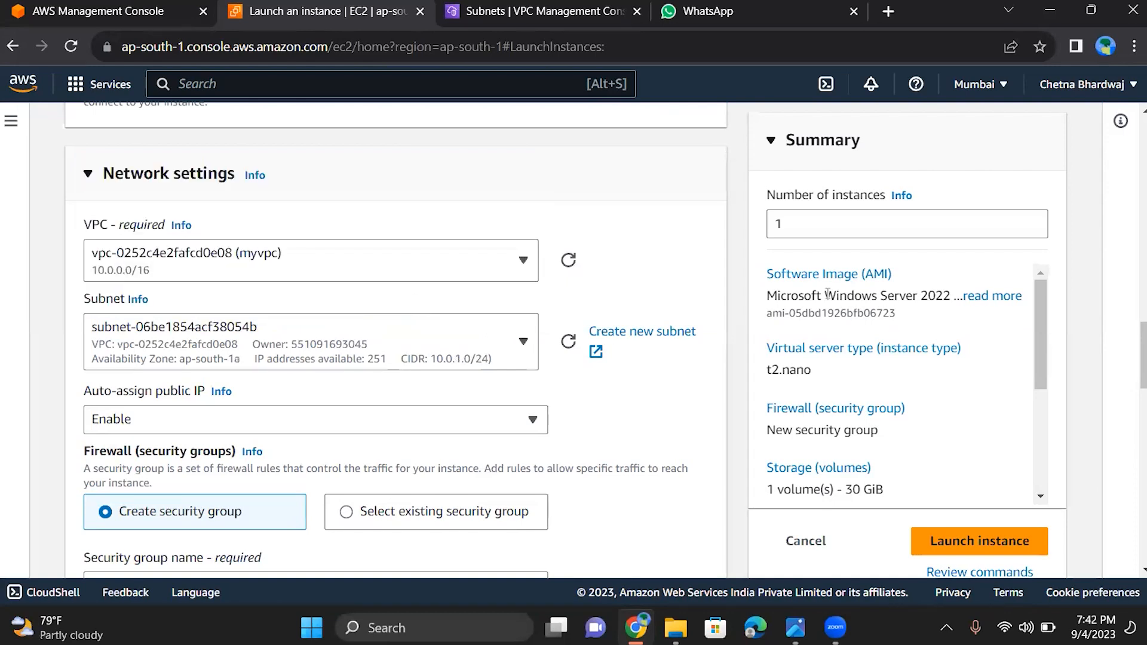
Launch the t2.nano Windows instance and open the EC2 instances list
scroll(827, 293, "up", 15)
scroll(827, 293, "down", 3)
scroll(828, 293, "down", 2)
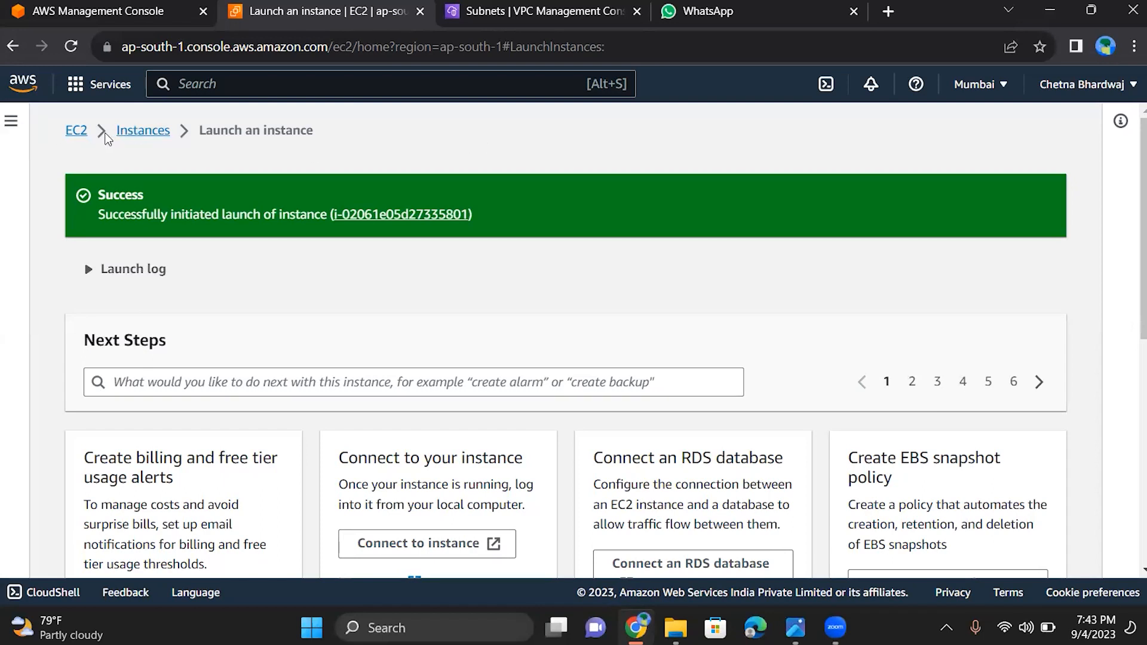
left_click(18, 119)
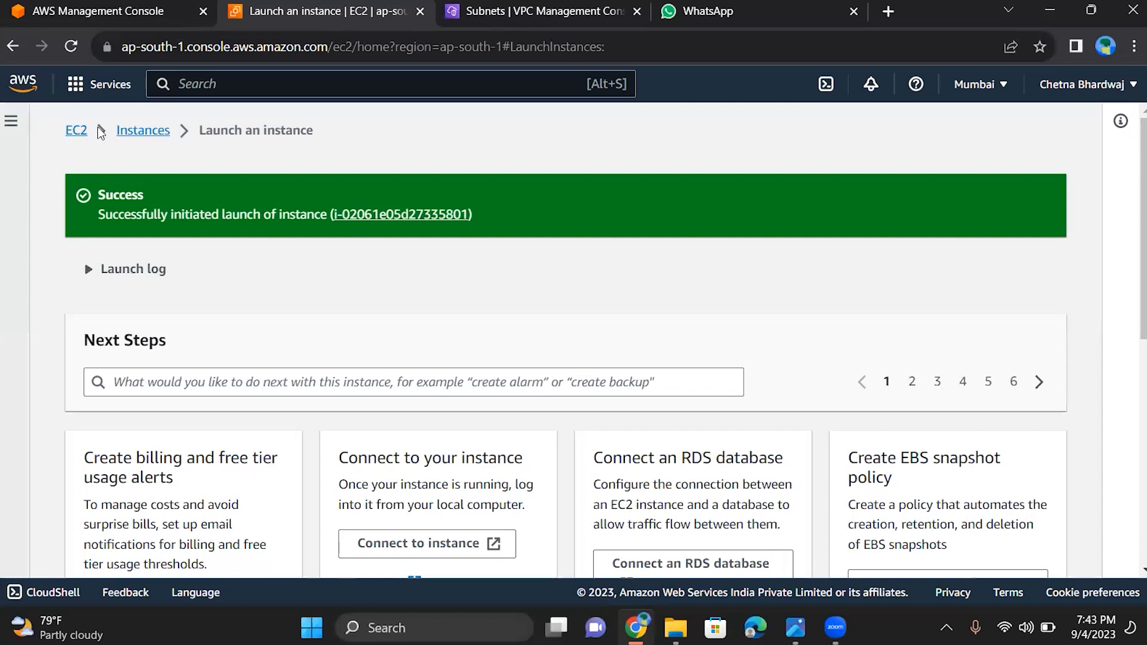
left_click(49, 304)
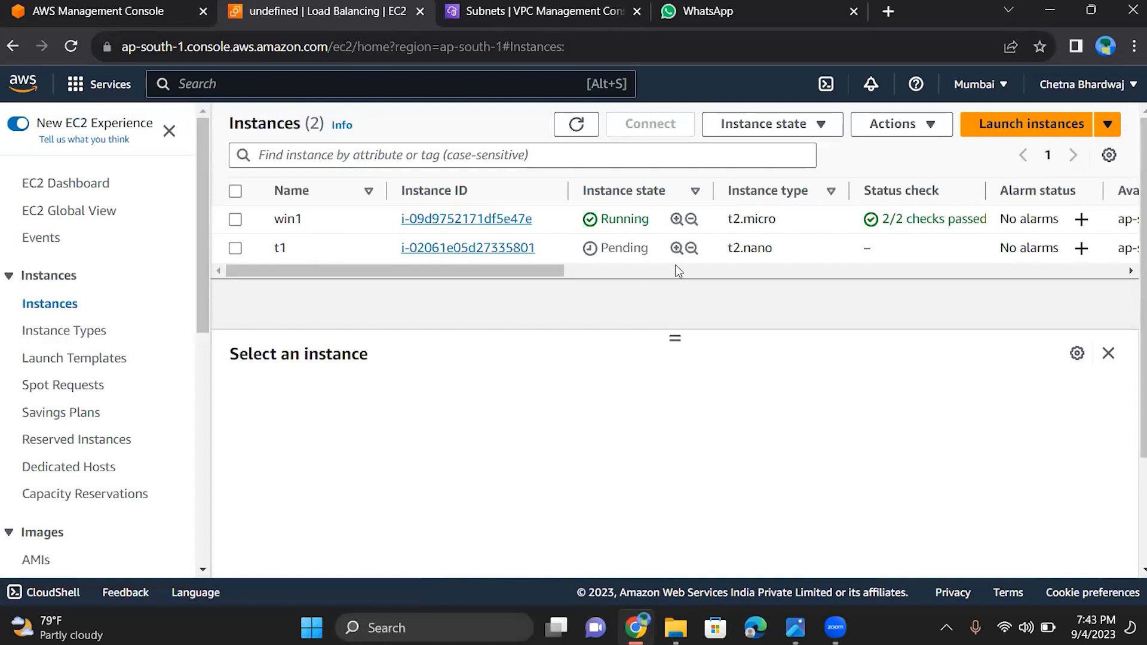
Start launching another EC2 instance and name it t2
left_click(1014, 128)
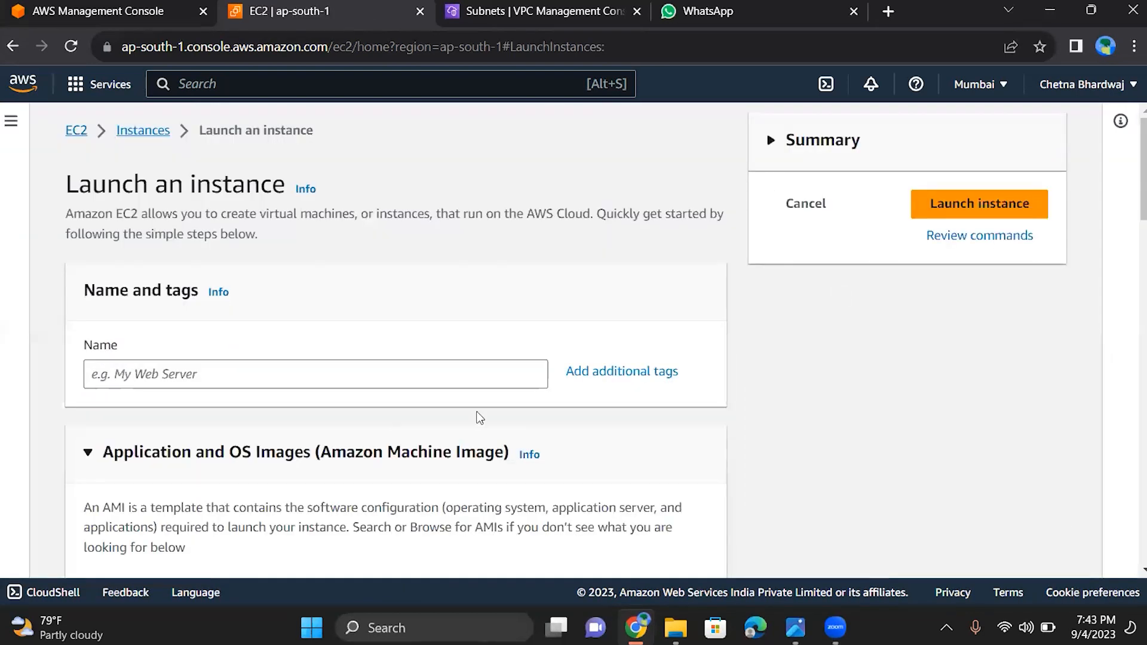
left_click(409, 380)
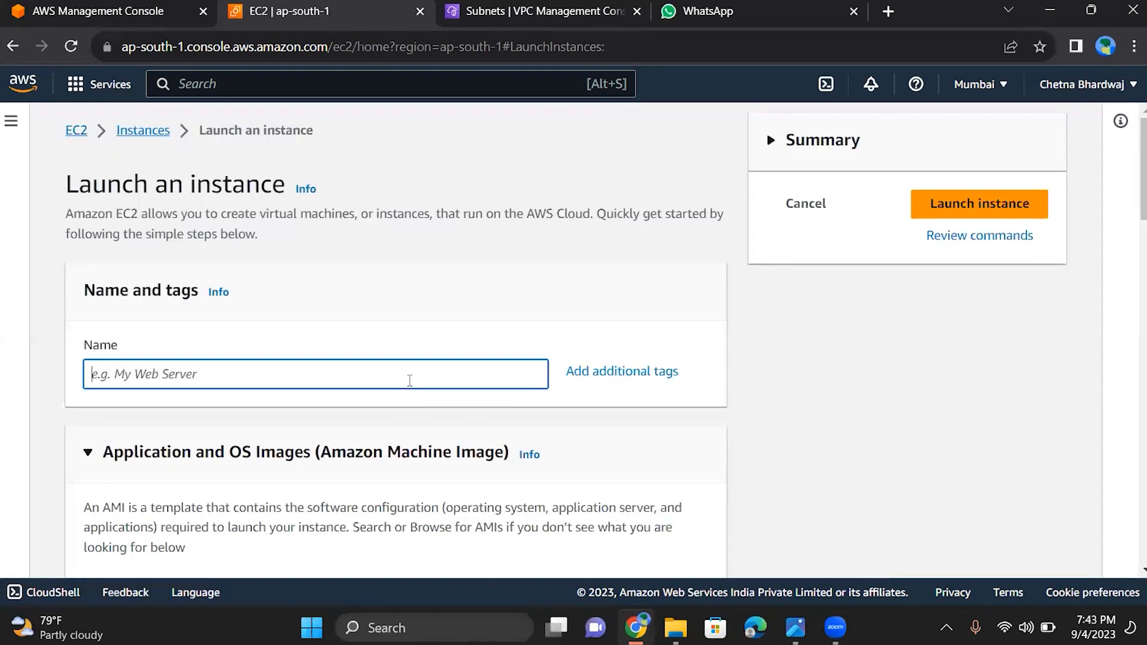
type("t2")
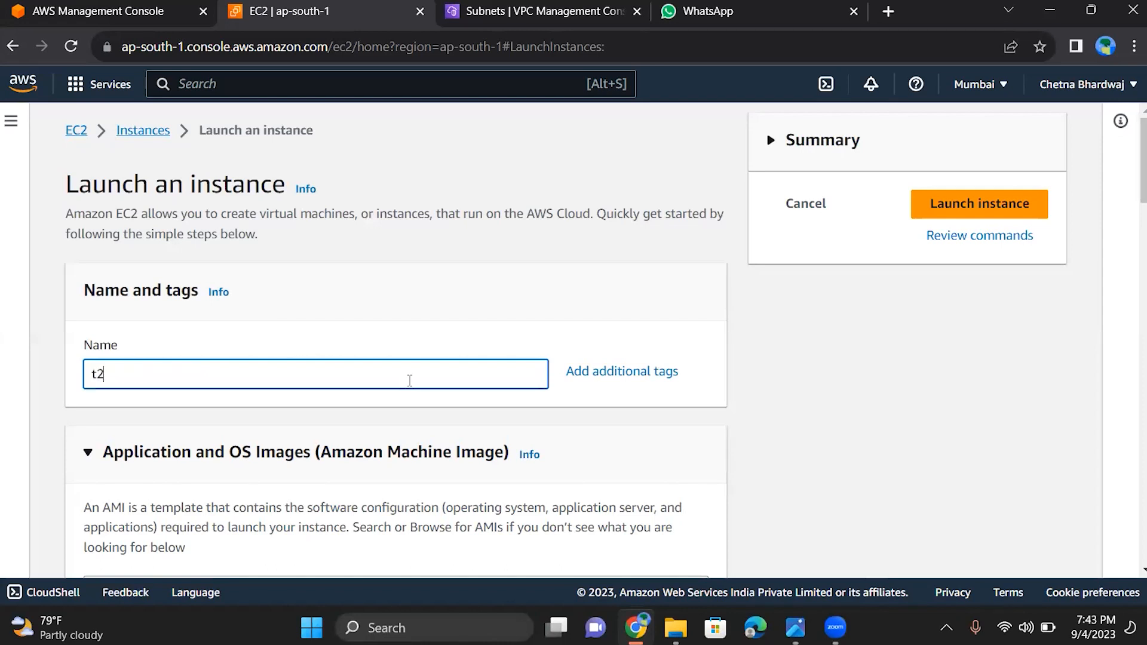
Choose Windows with the Microsoft Windows Server 2022 Base image for the instance
scroll(410, 381, "down", 6)
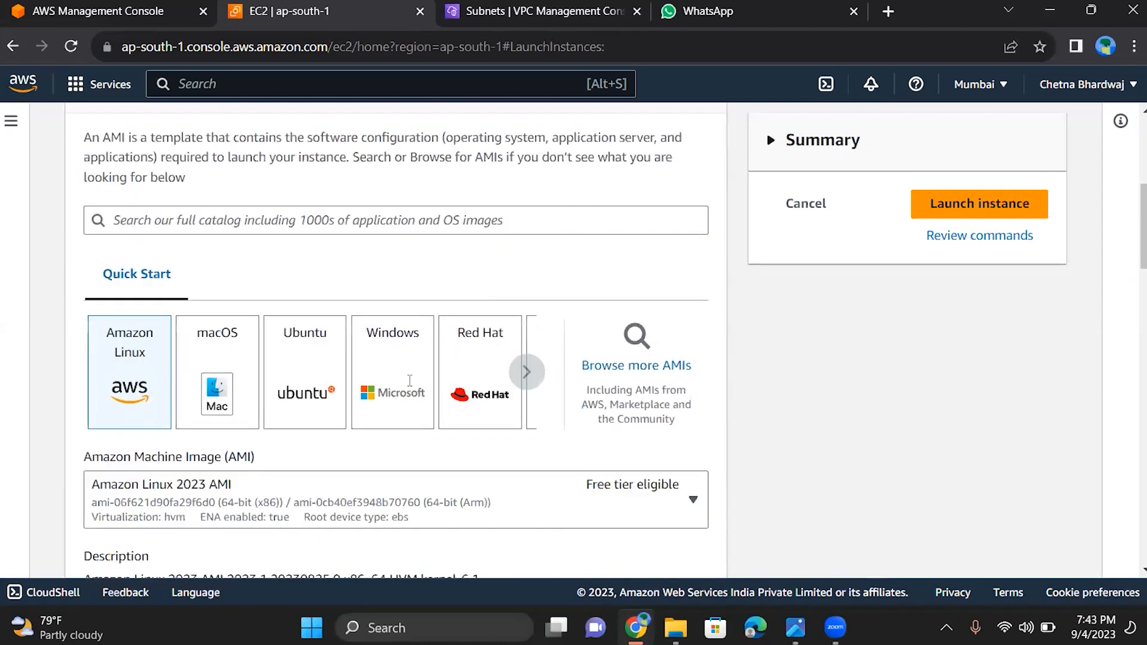
scroll(410, 380, "down", 2)
left_click(410, 381)
scroll(410, 380, "up", 1)
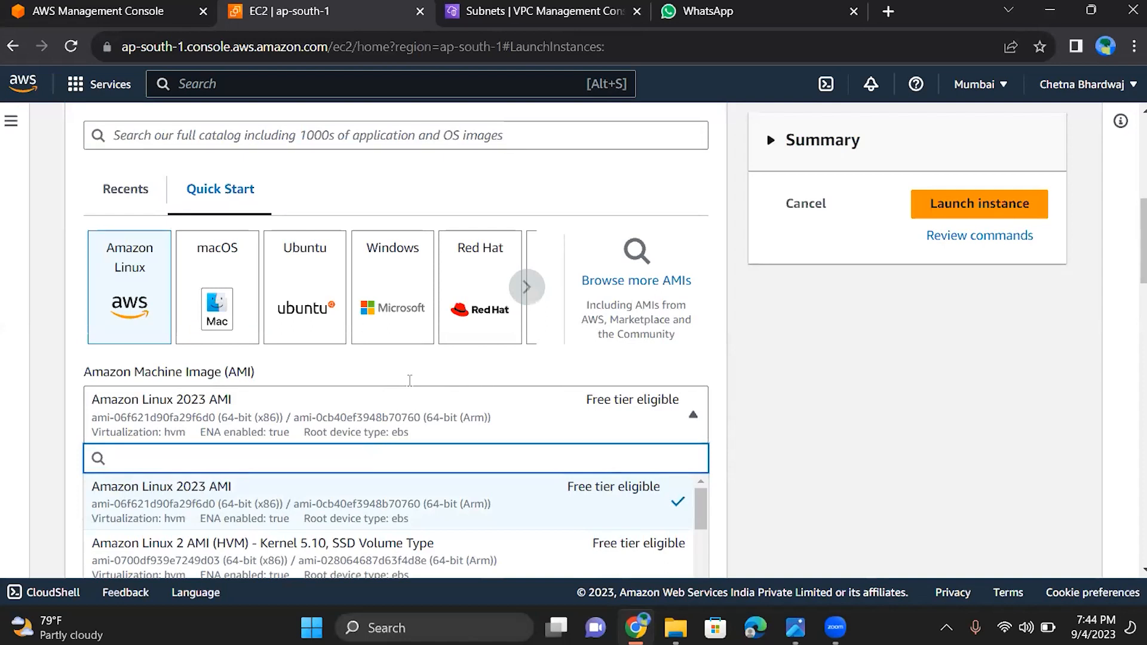
scroll(410, 380, "down", 8)
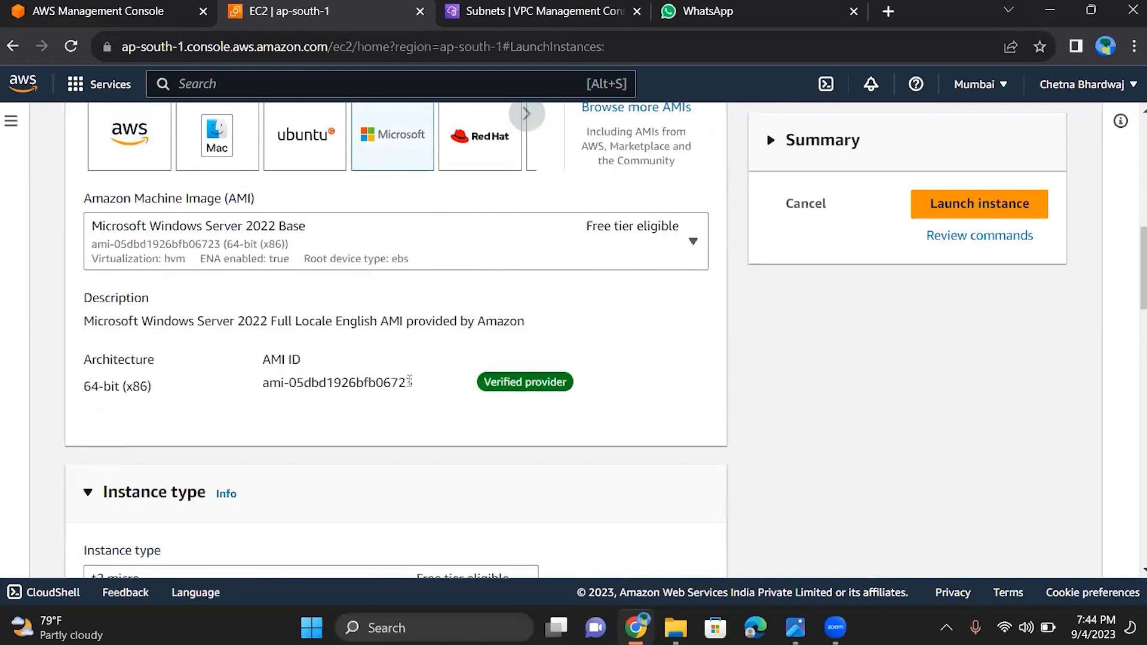
Select jk as the key pair for instance t2
scroll(410, 380, "down", 4)
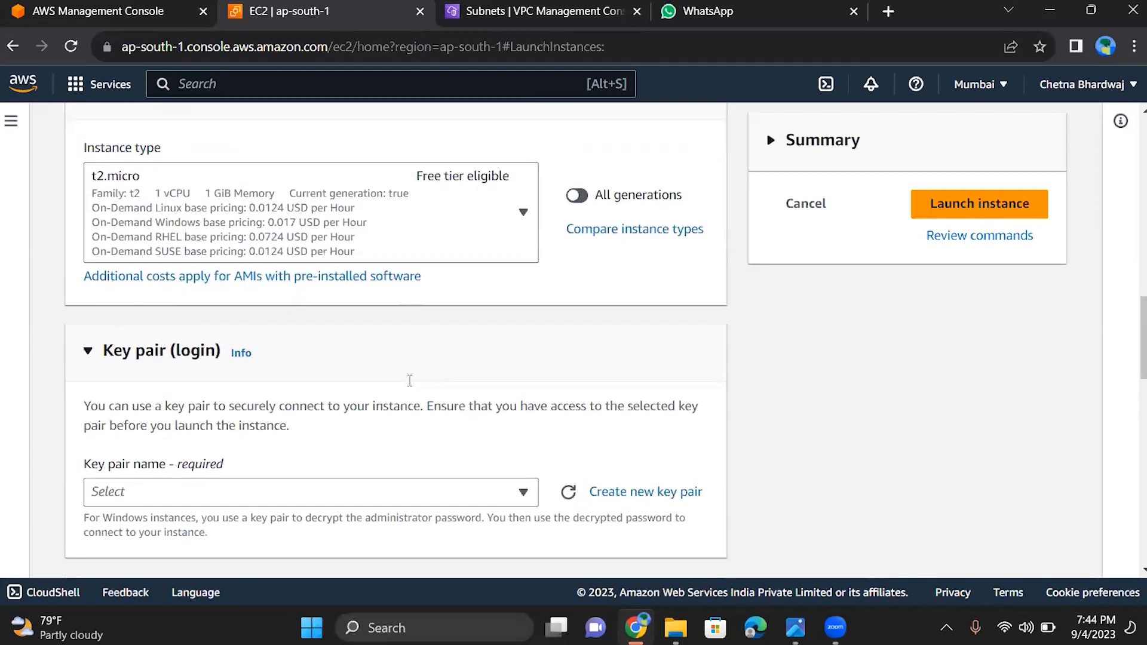
left_click(410, 378)
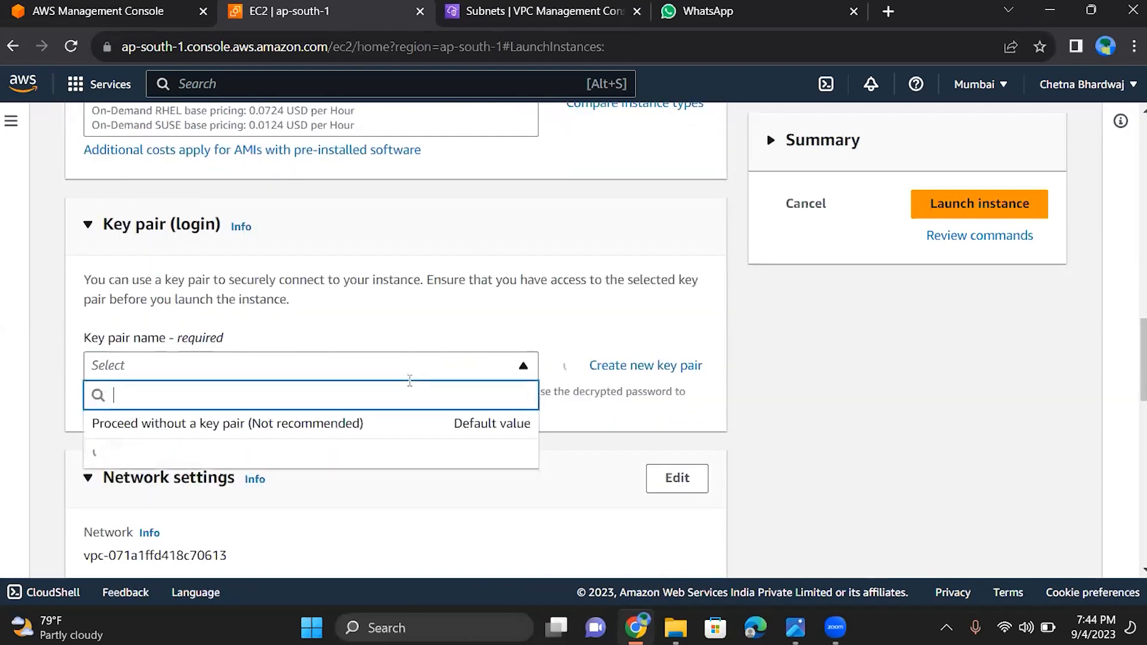
key("Down")
key("Down")
key("Return")
Edit the instance's network settings and set its VPC to myvpc
scroll(409, 380, "down", 3)
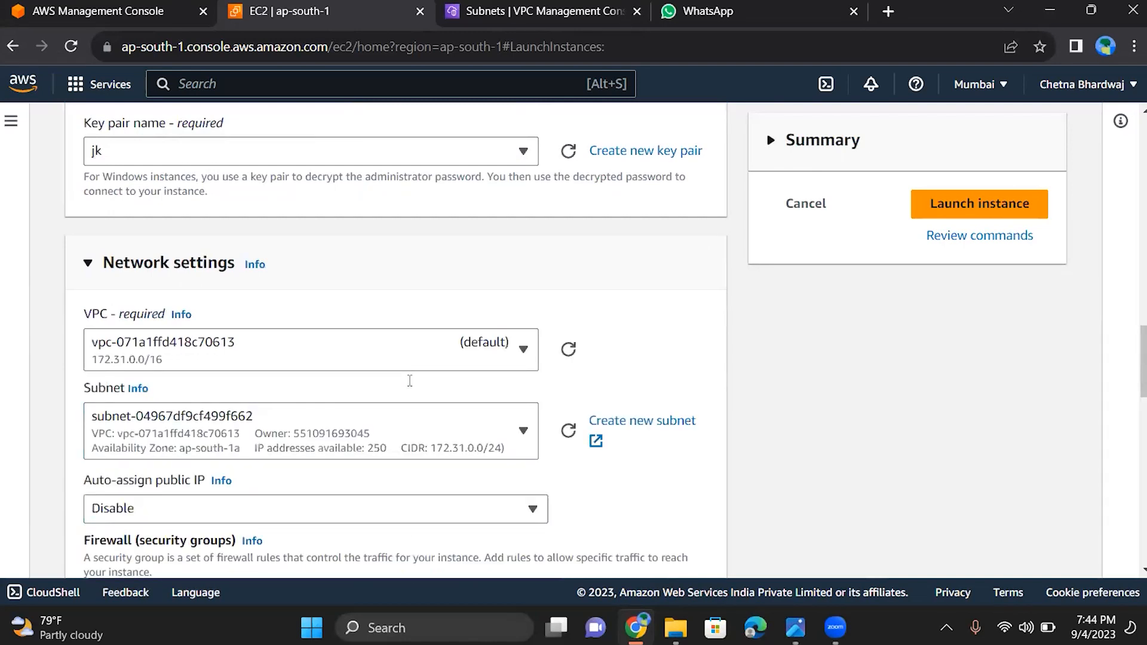
left_click(410, 380)
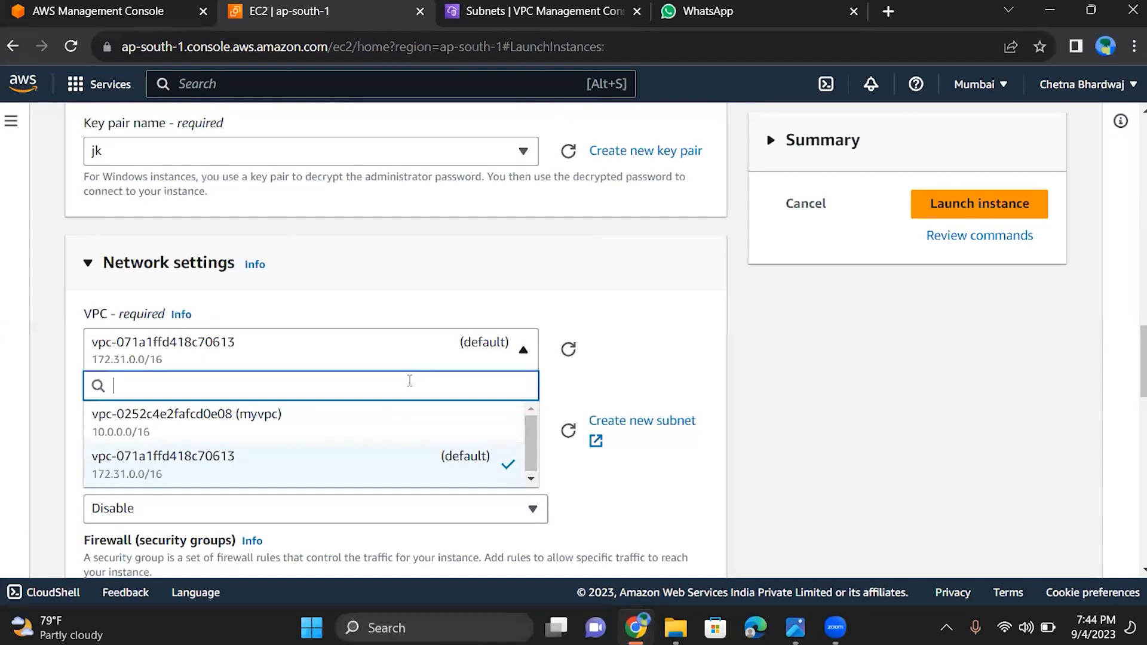
left_click(410, 420)
scroll(409, 381, "down", 3)
scroll(410, 380, "down", 1)
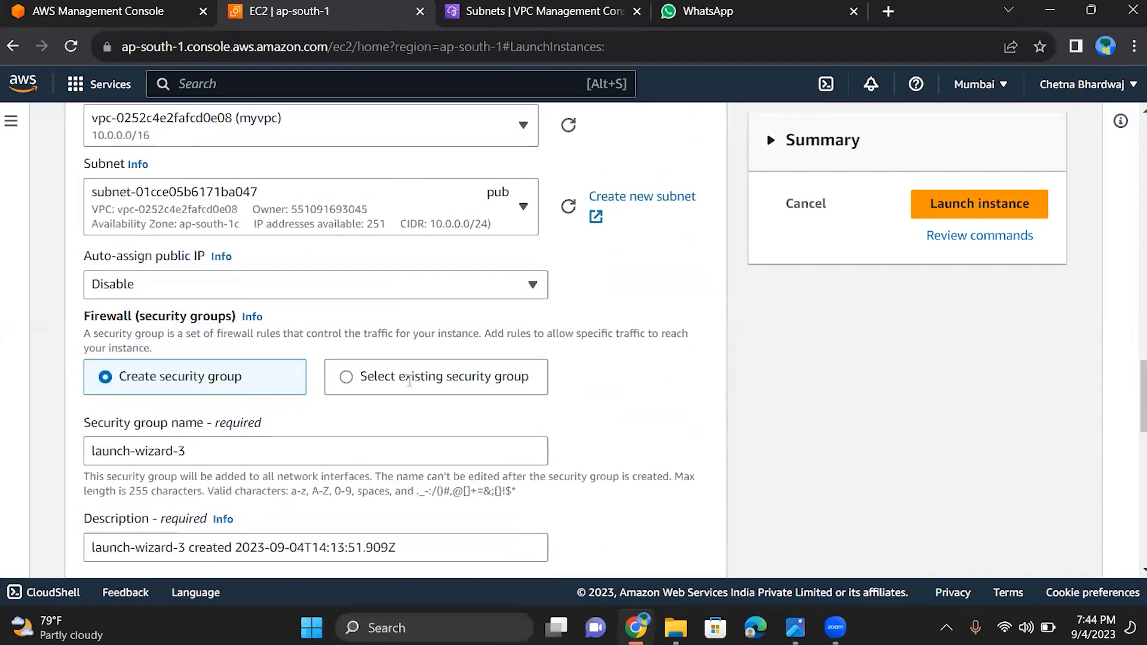
Select the ap-south-1a subnet with CIDR 10.0.1.0/24 and enable auto-assignment of a public IP
right_click(410, 383)
left_click(430, 206)
left_click(430, 206)
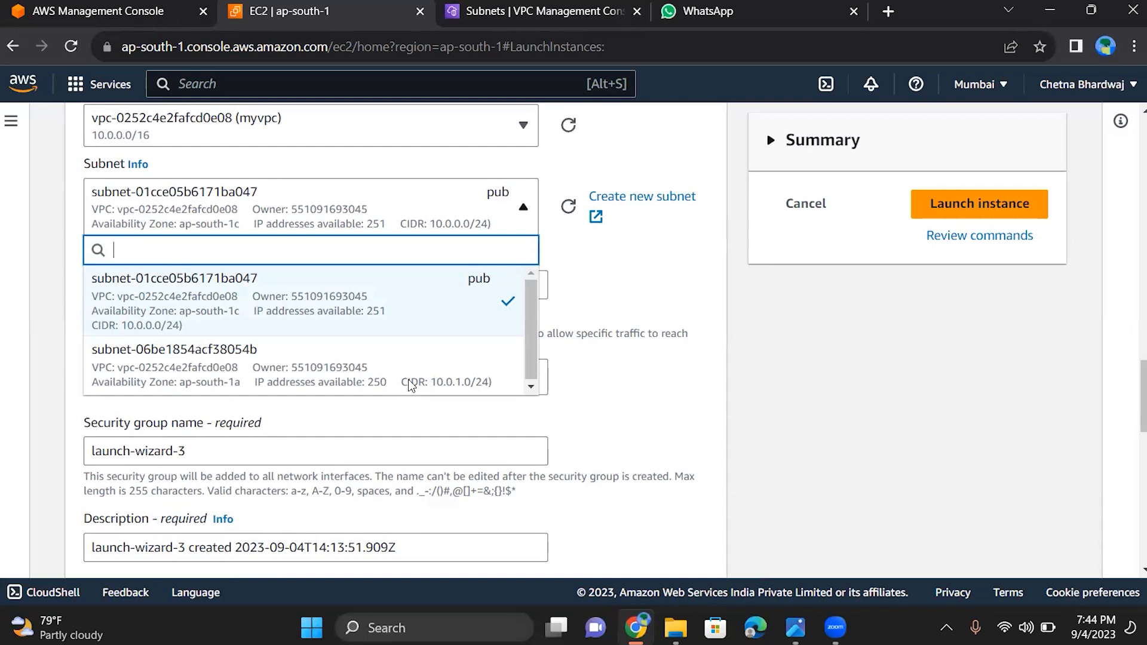
left_click(411, 385)
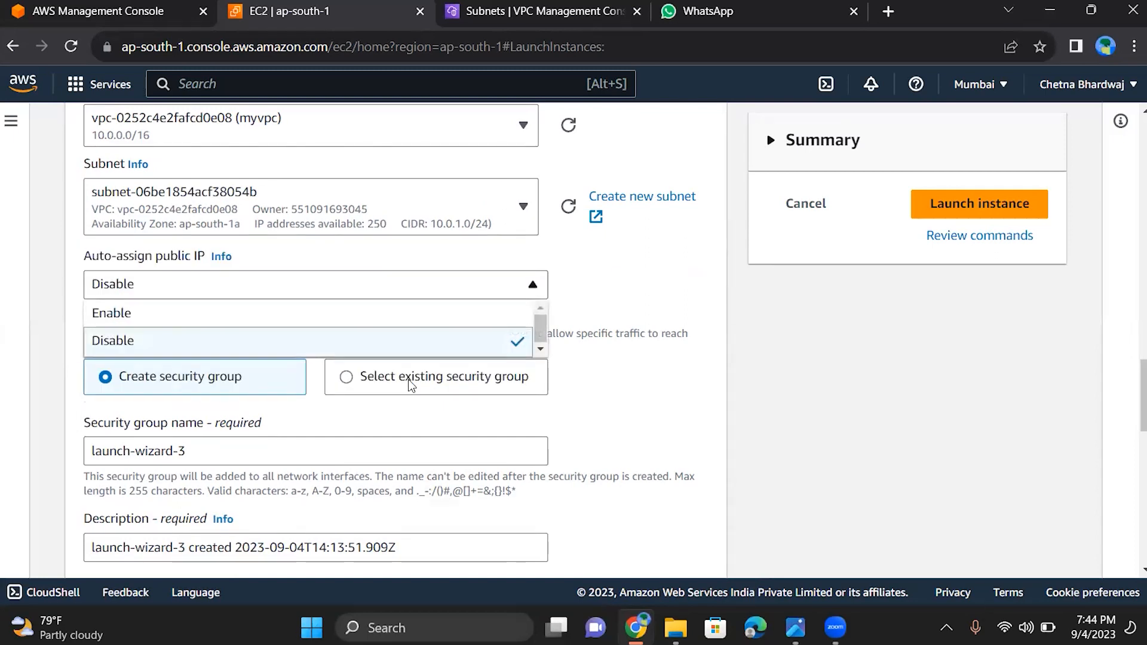
key("Up")
key("Return")
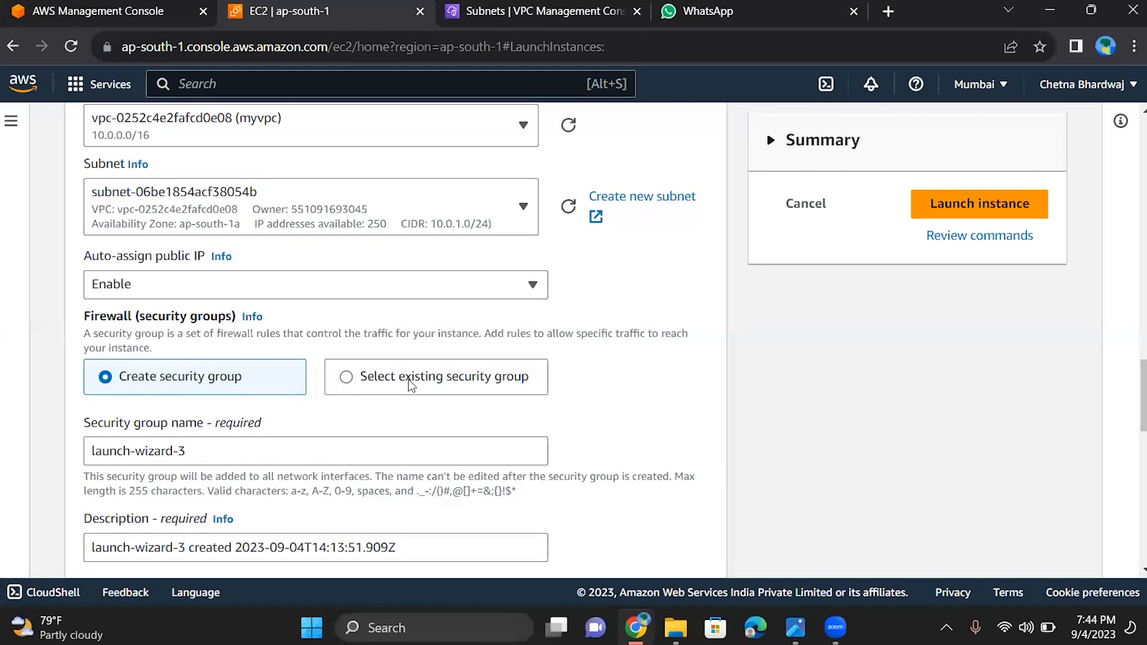
Review the new security group's name, description and inbound RDP rule
scroll(411, 385, "down", 5)
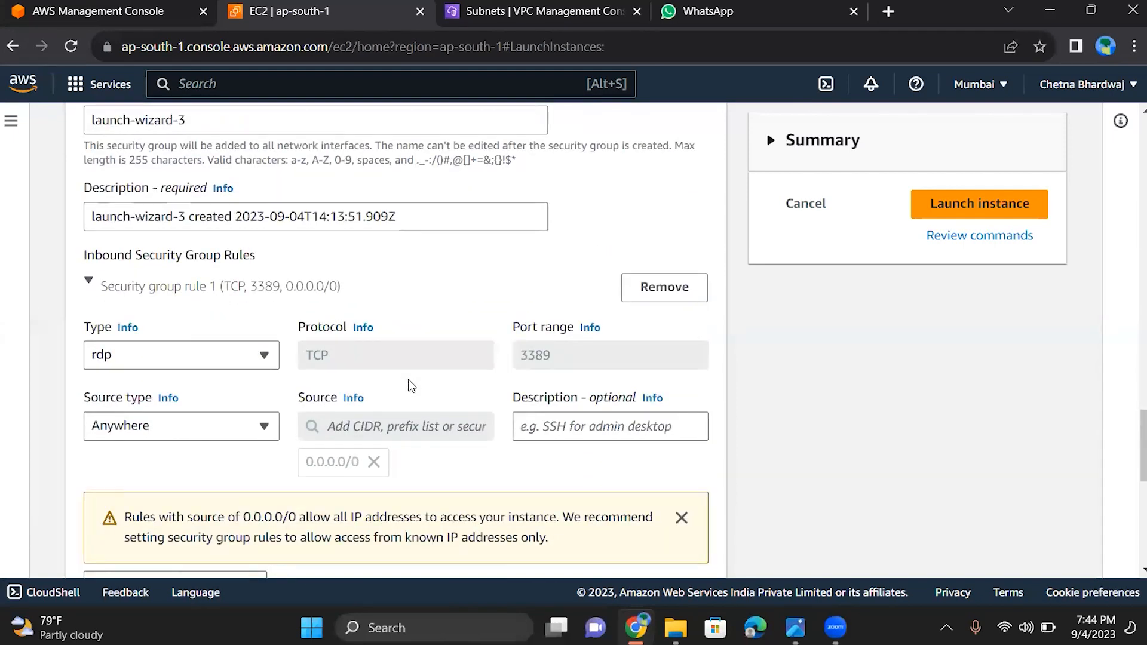
left_click(394, 217)
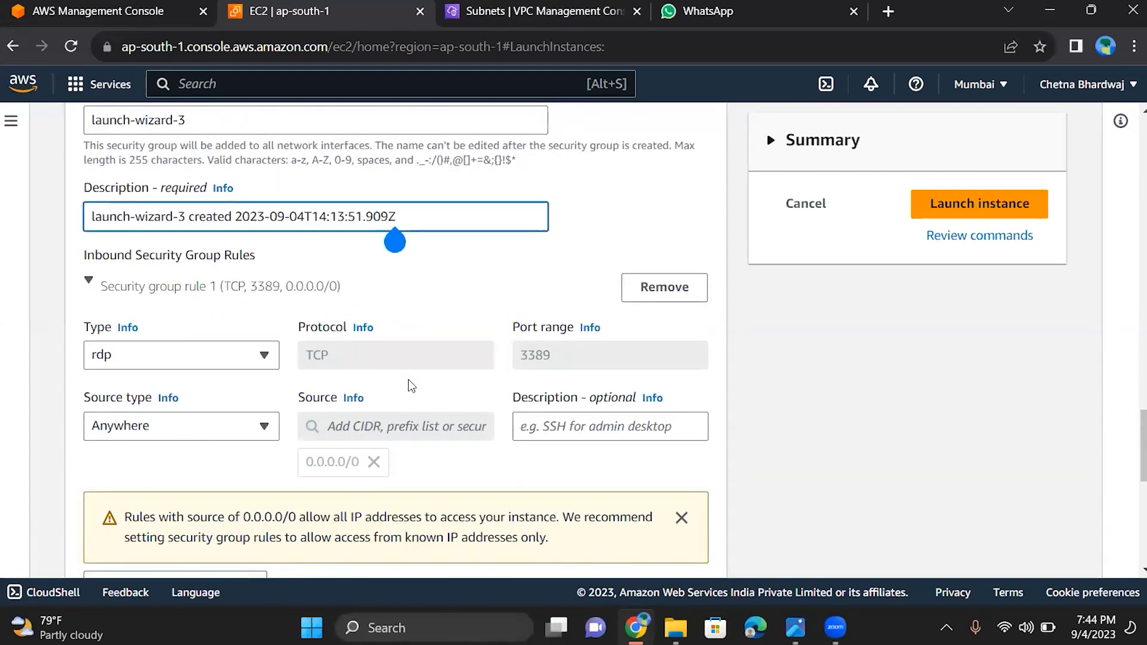
scroll(411, 385, "up", 2)
left_click(186, 231)
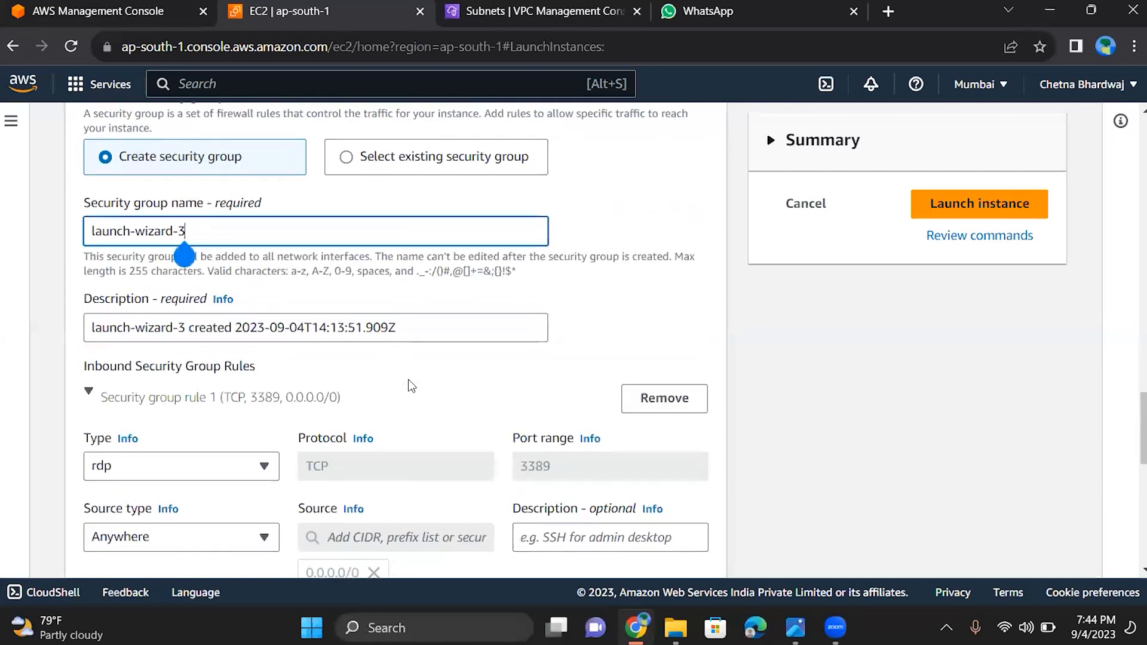
scroll(411, 385, "up", 3)
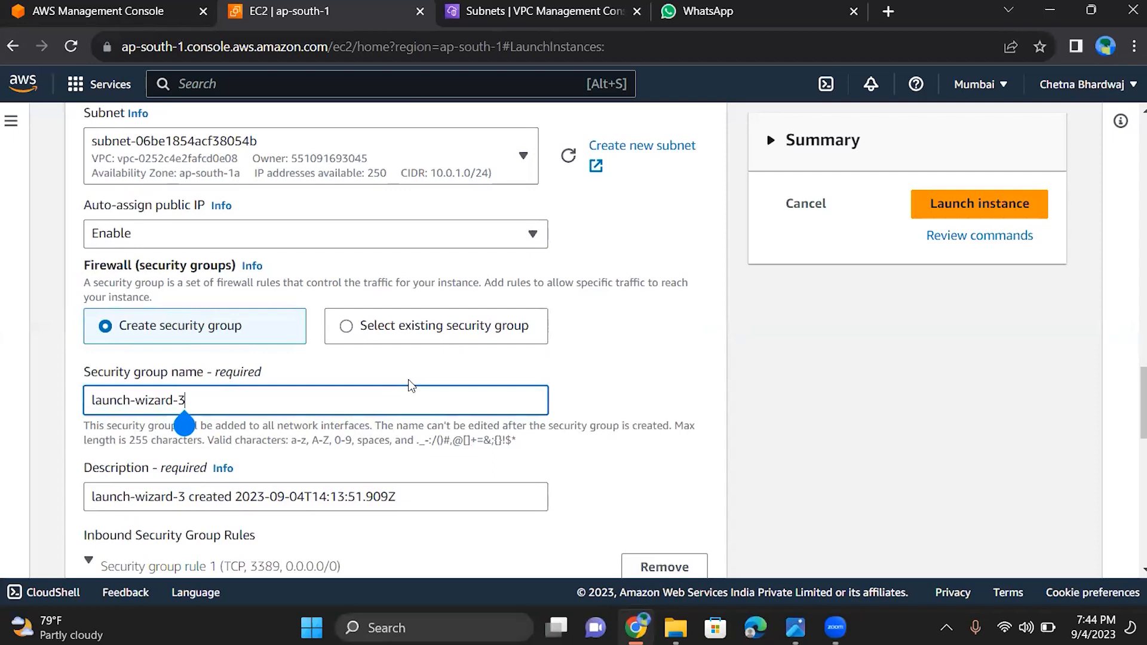
Use an existing security group for the instance and select launch-wizard-2
left_click(418, 325)
scroll(411, 385, "down", 2)
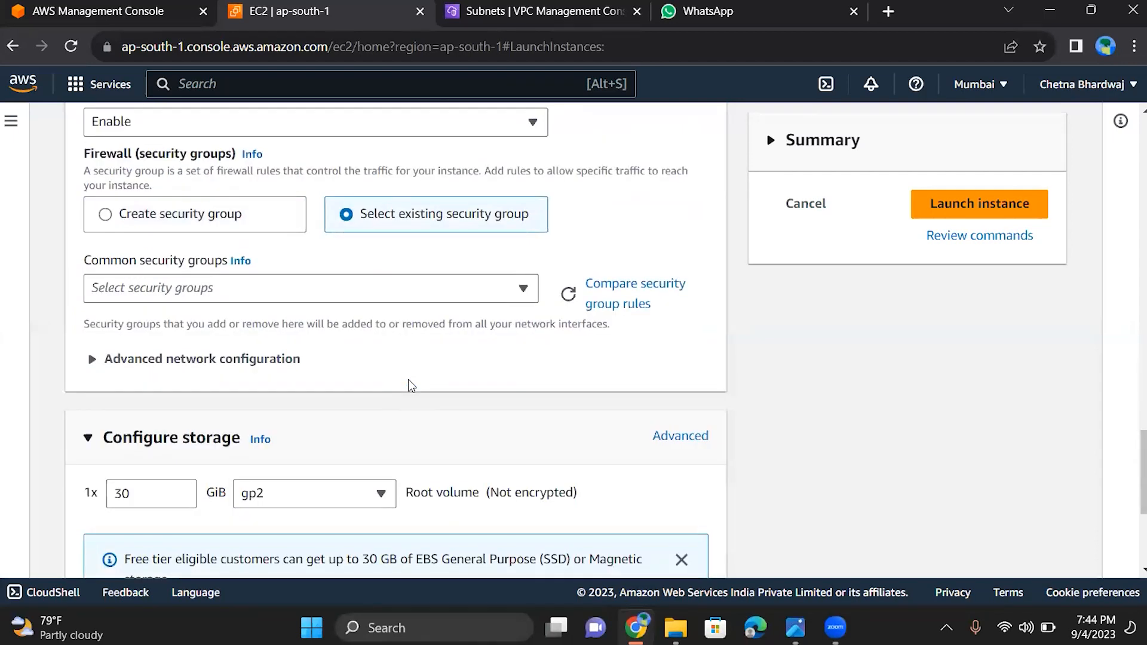
scroll(411, 386, "down", 1)
left_click(310, 264)
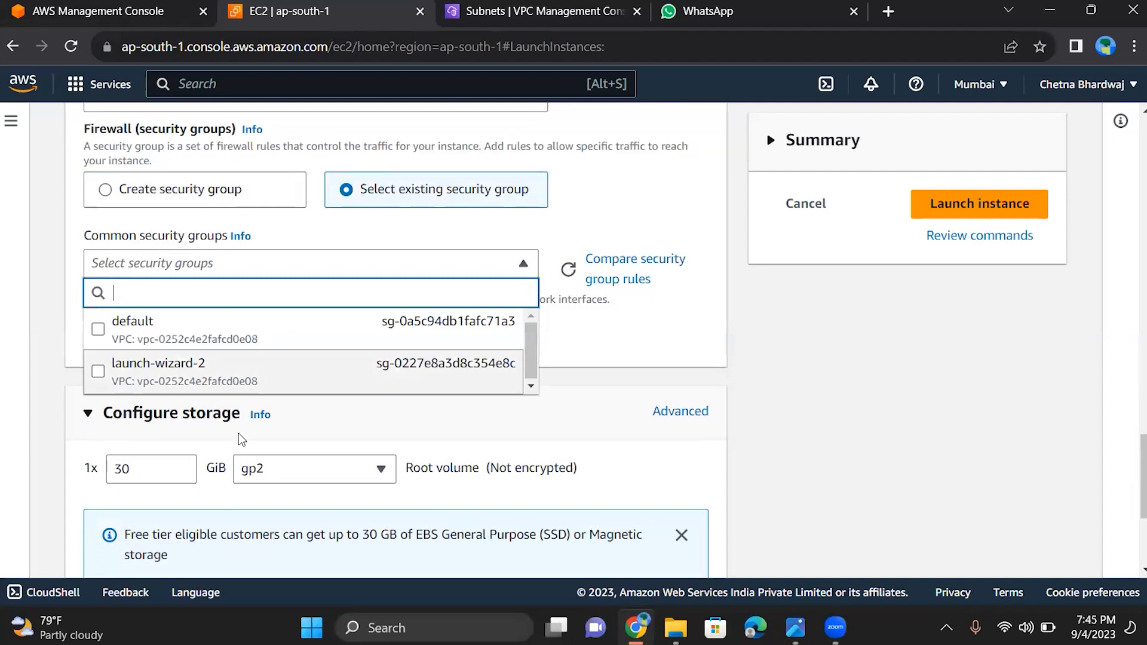
left_click(311, 378)
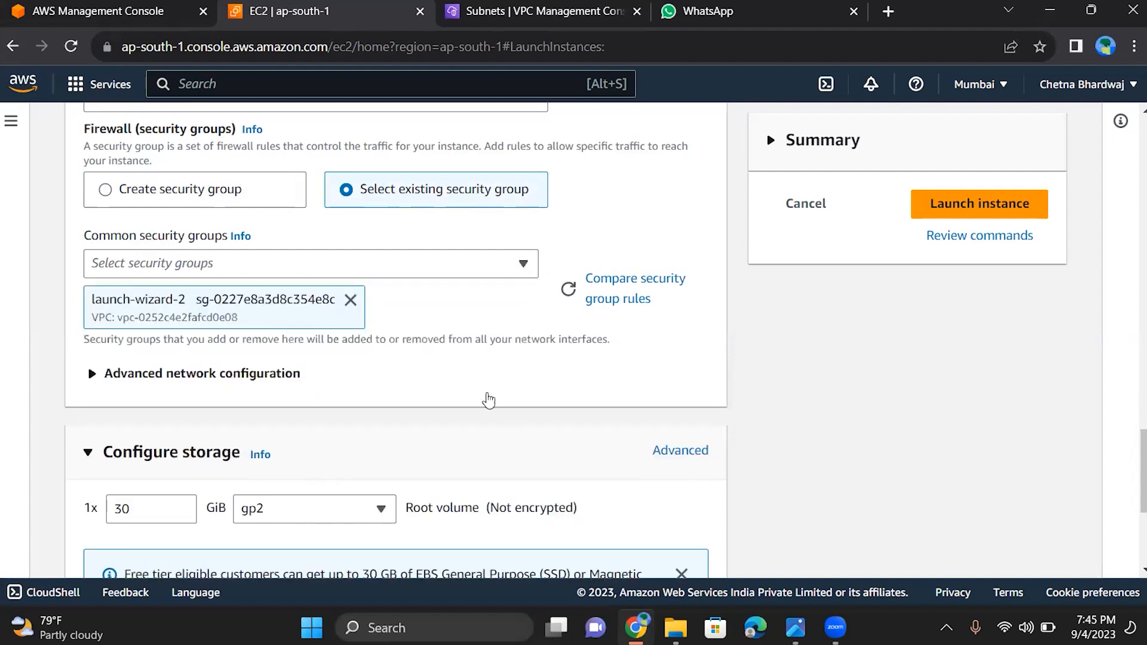
Keep the 30 GiB gp2 root volume and launch instance t2
scroll(502, 406, "down", 2)
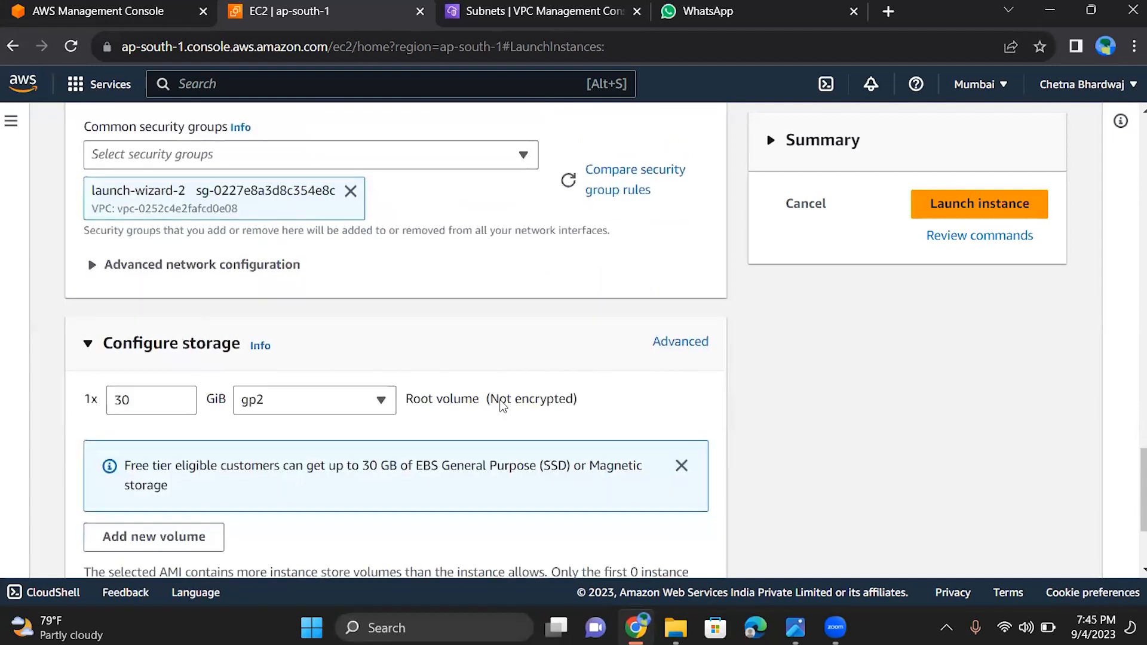
scroll(501, 406, "down", 3)
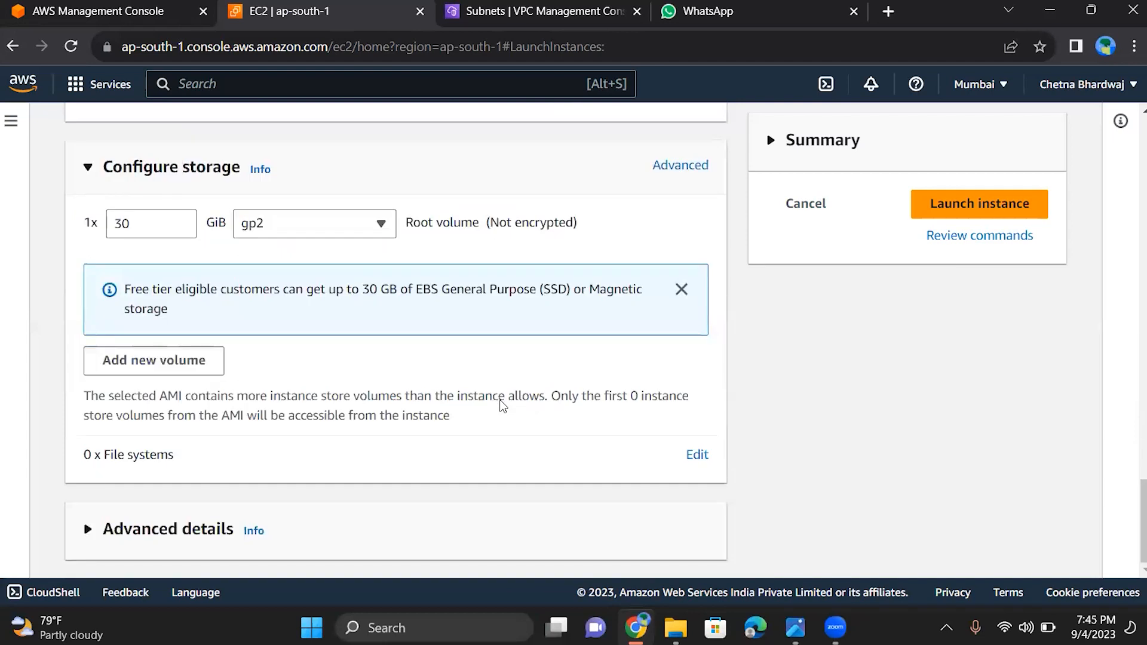
left_click(932, 204)
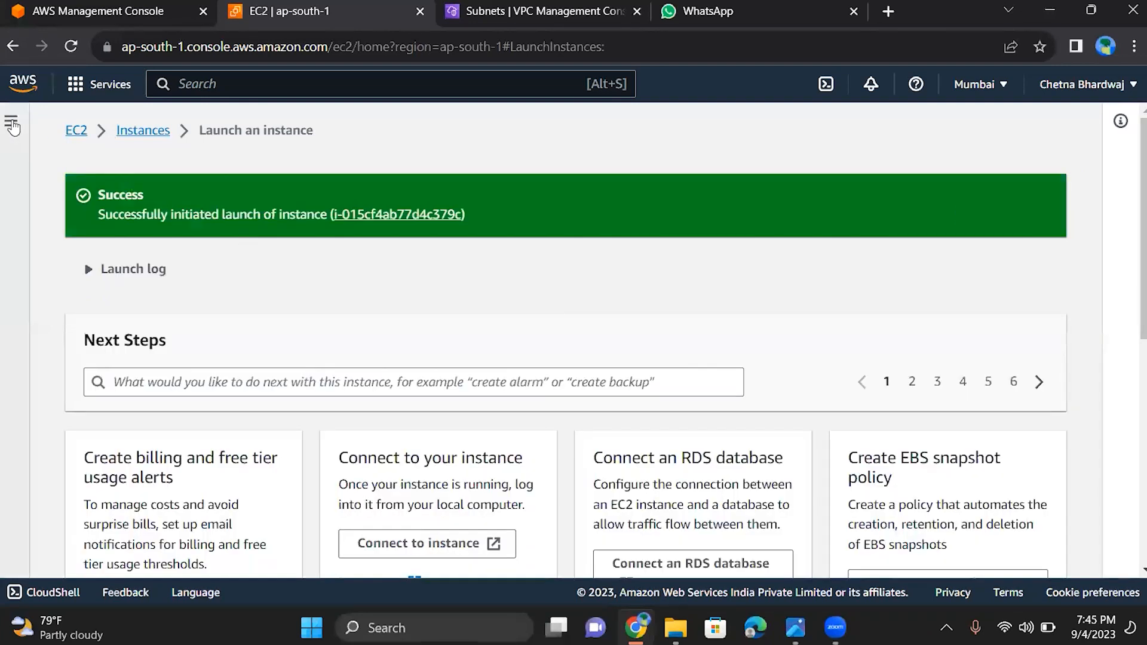
Go to the EC2 target groups and open target registration for gt2
left_click(77, 131)
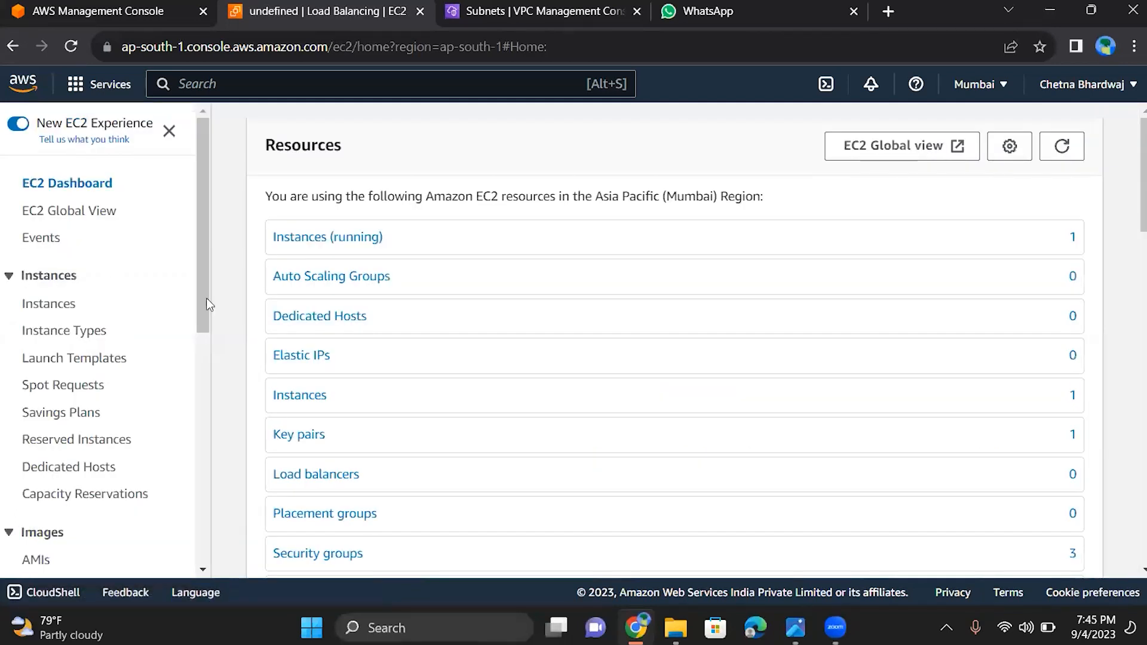
left_click_drag(203, 268, 259, 552)
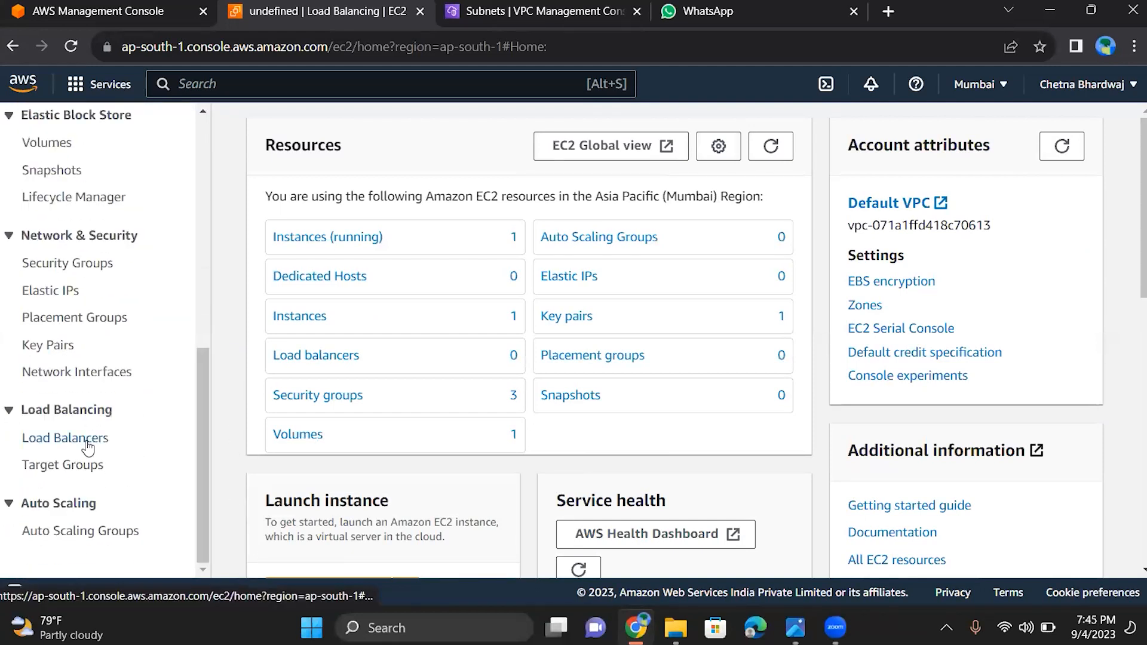
left_click(82, 469)
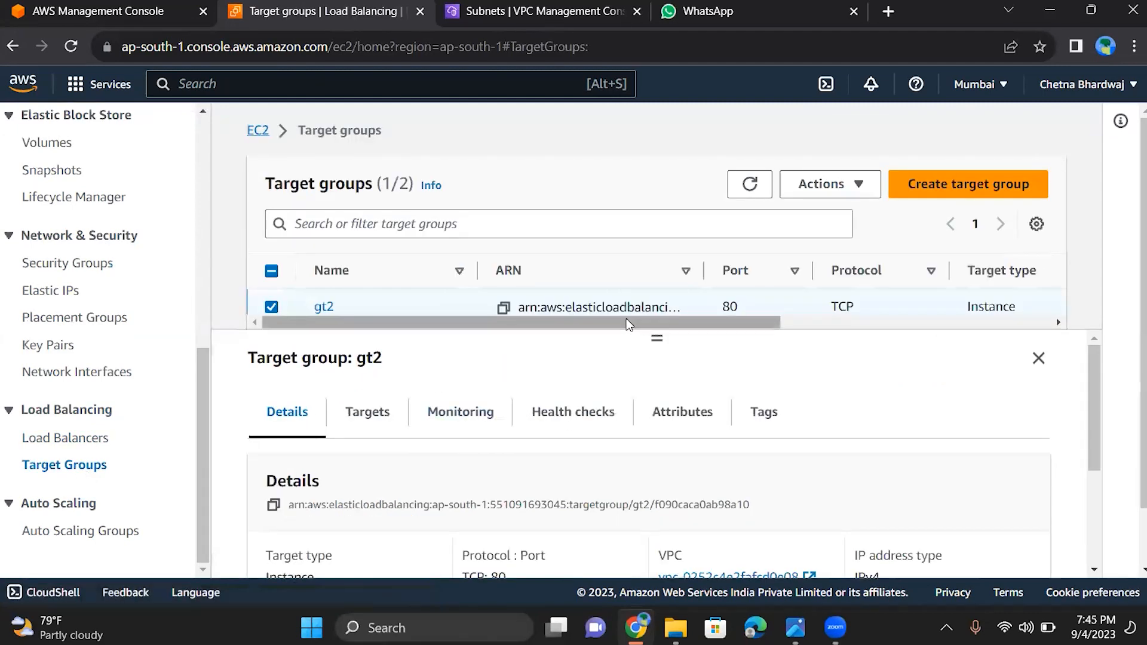
triple_click(653, 373)
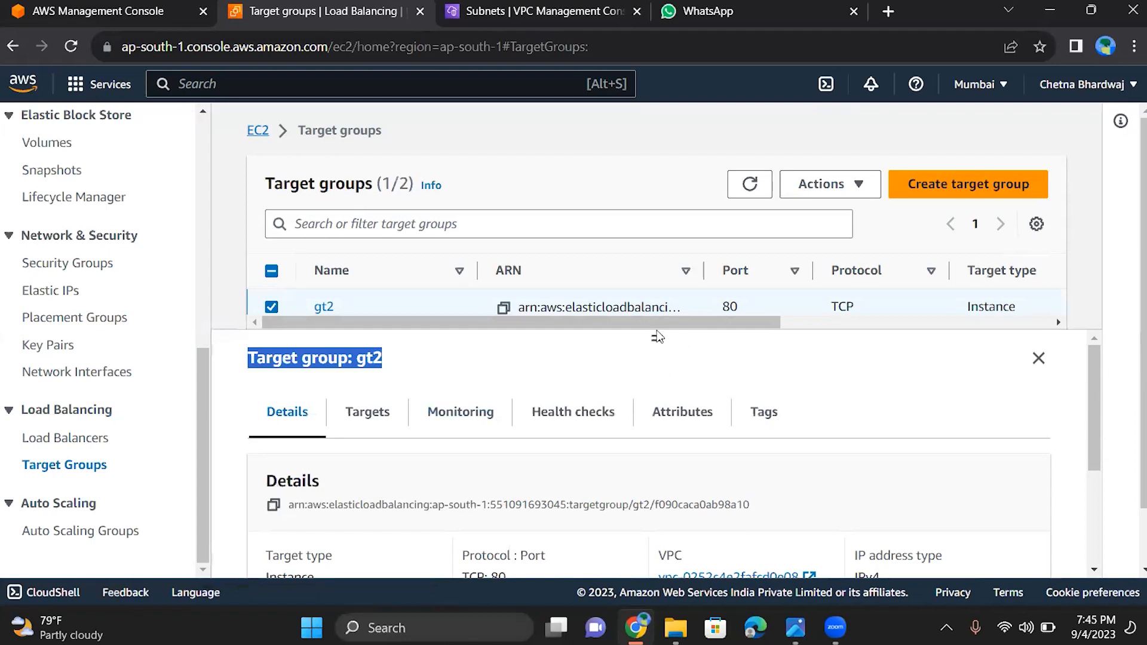
left_click_drag(657, 337, 653, 408)
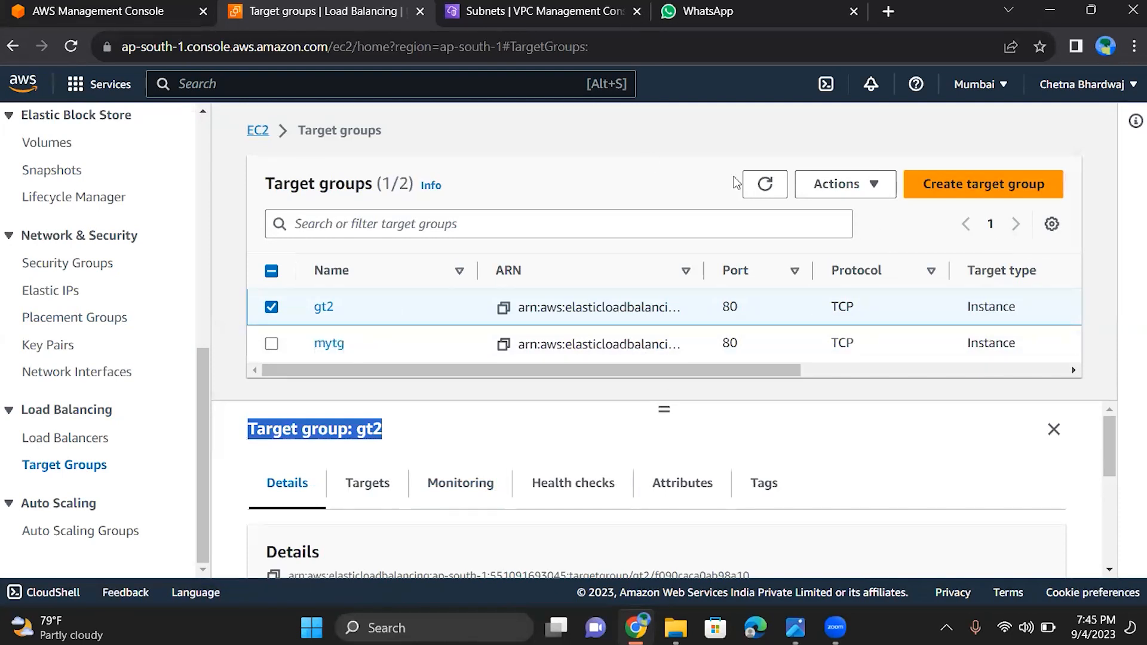
left_click(839, 185)
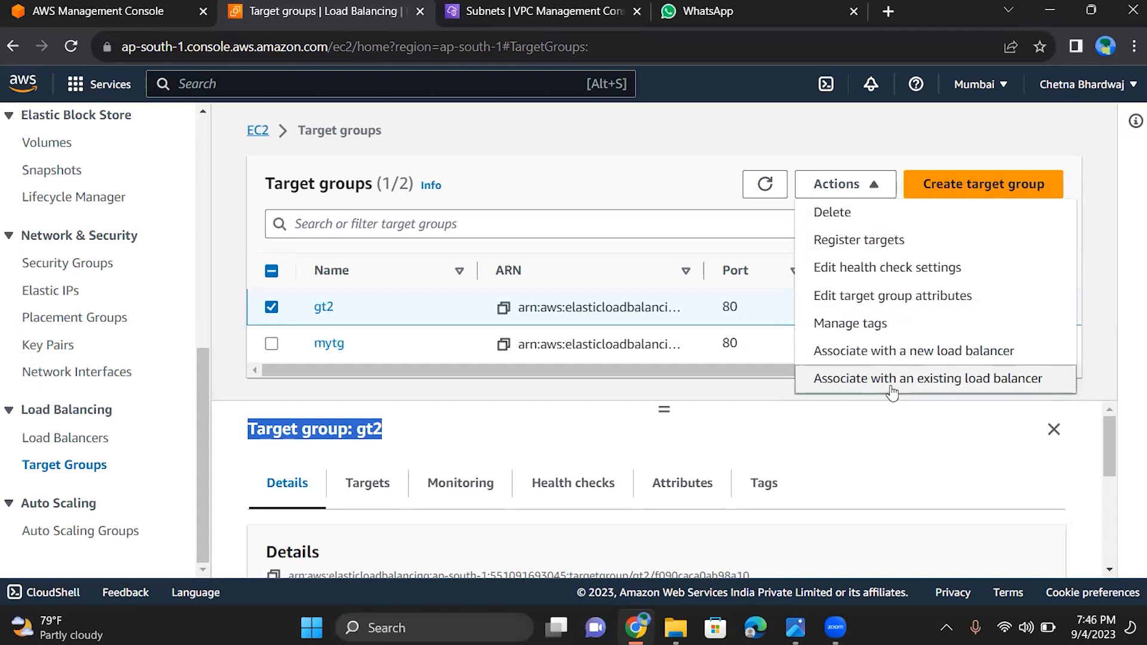
left_click(886, 238)
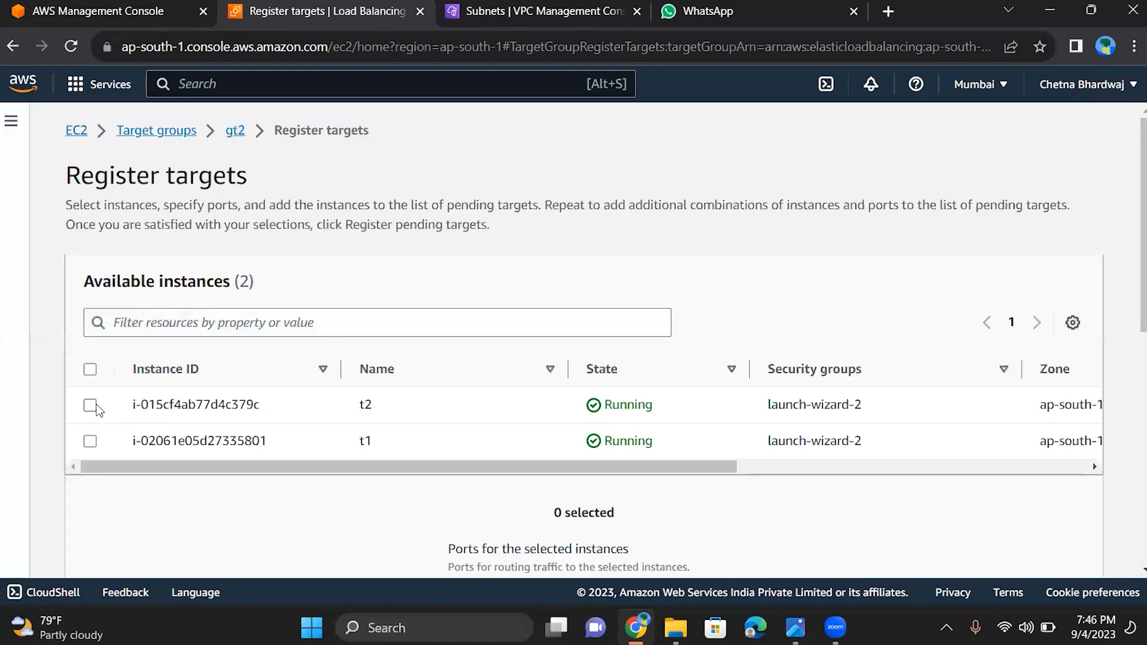
Select instances t2 and t1, include them as pending on port 80, and register them as targets of gt2
left_click(90, 405)
left_click(89, 442)
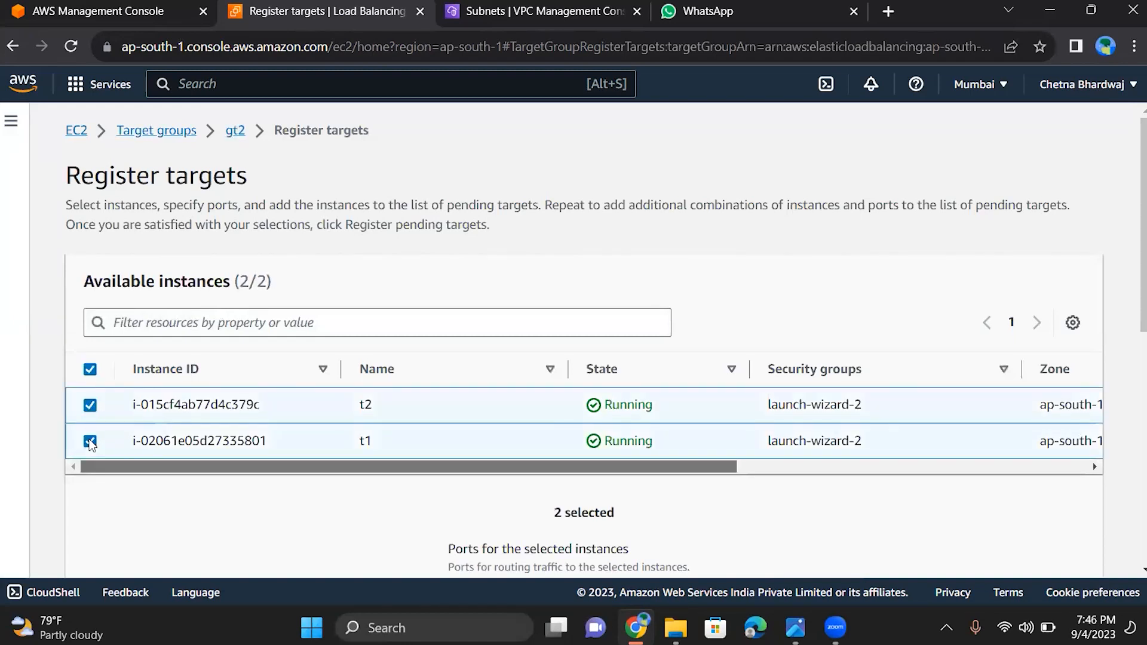
scroll(90, 443, "down", 9)
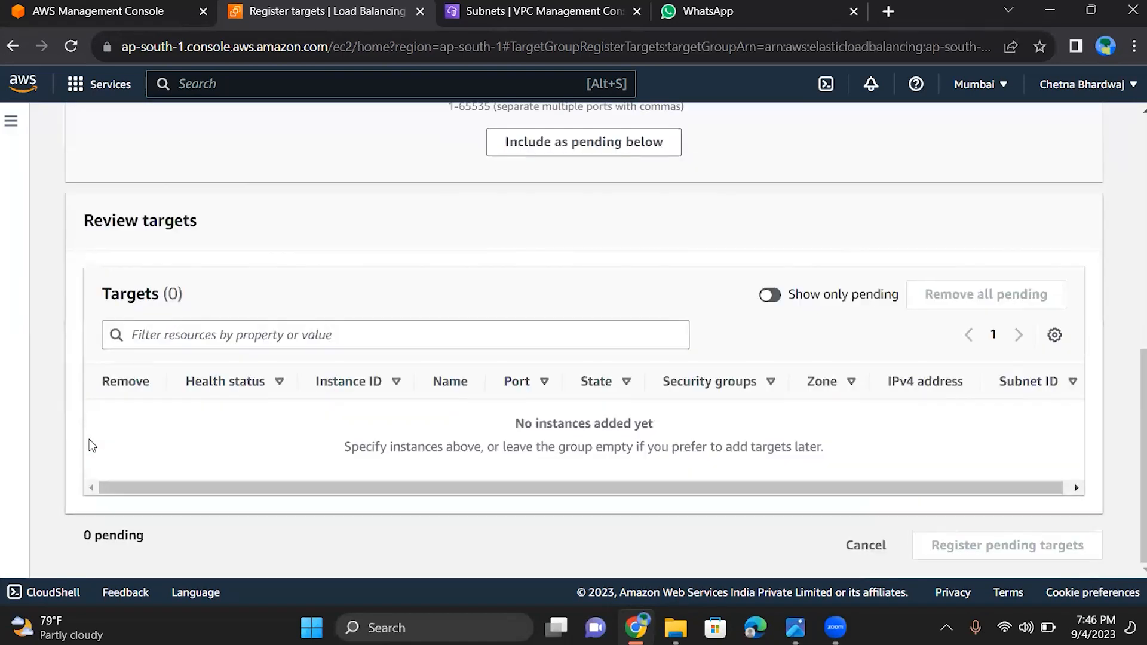
scroll(90, 444, "up", 4)
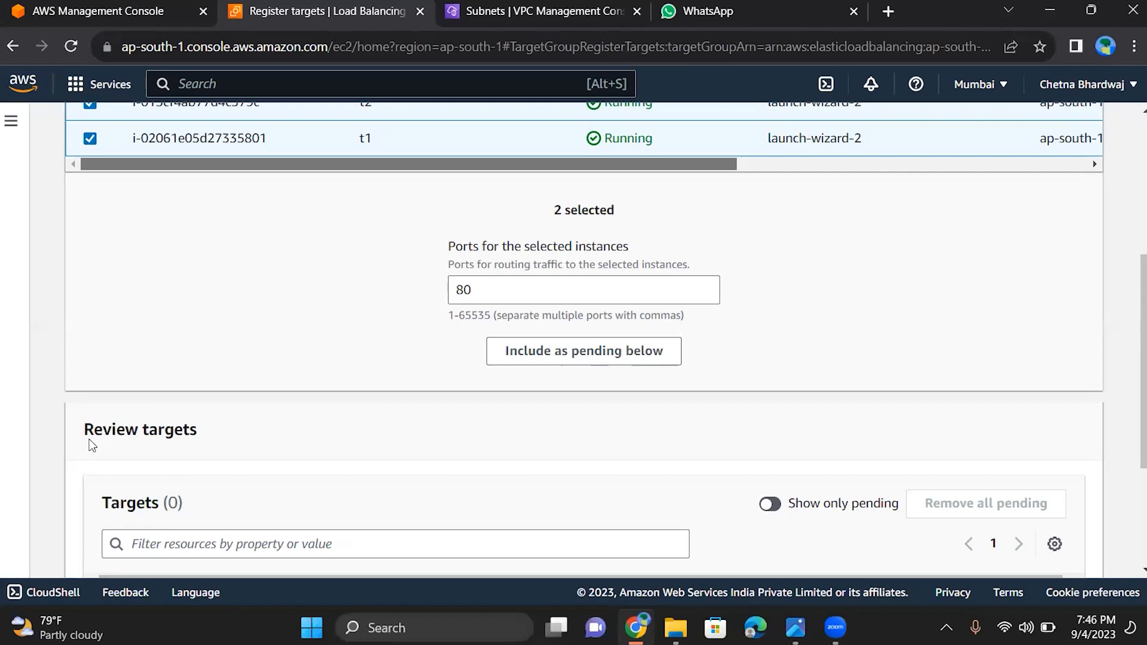
scroll(88, 439, "down", 3)
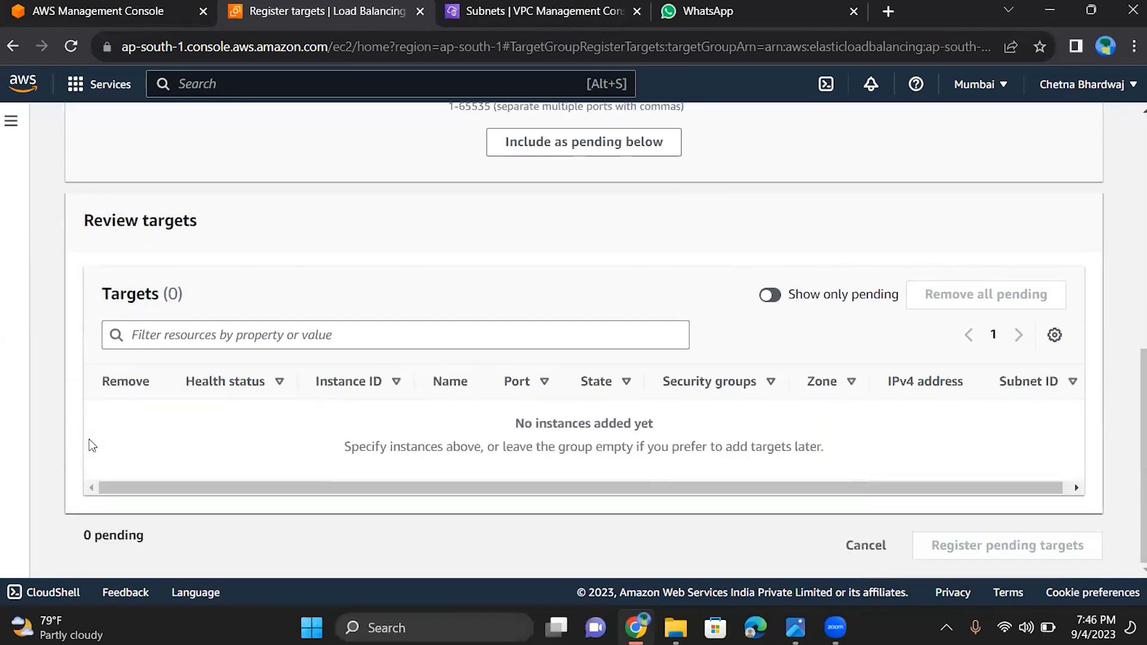
scroll(89, 445, "up", 1)
left_click(585, 227)
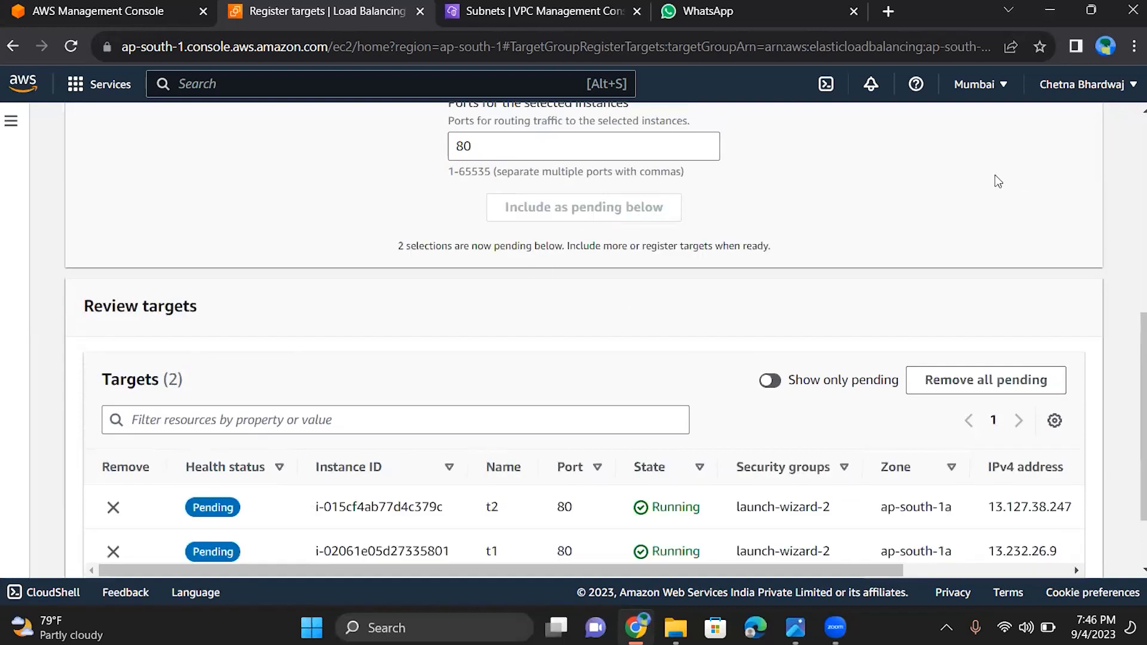
scroll(996, 176, "down", 2)
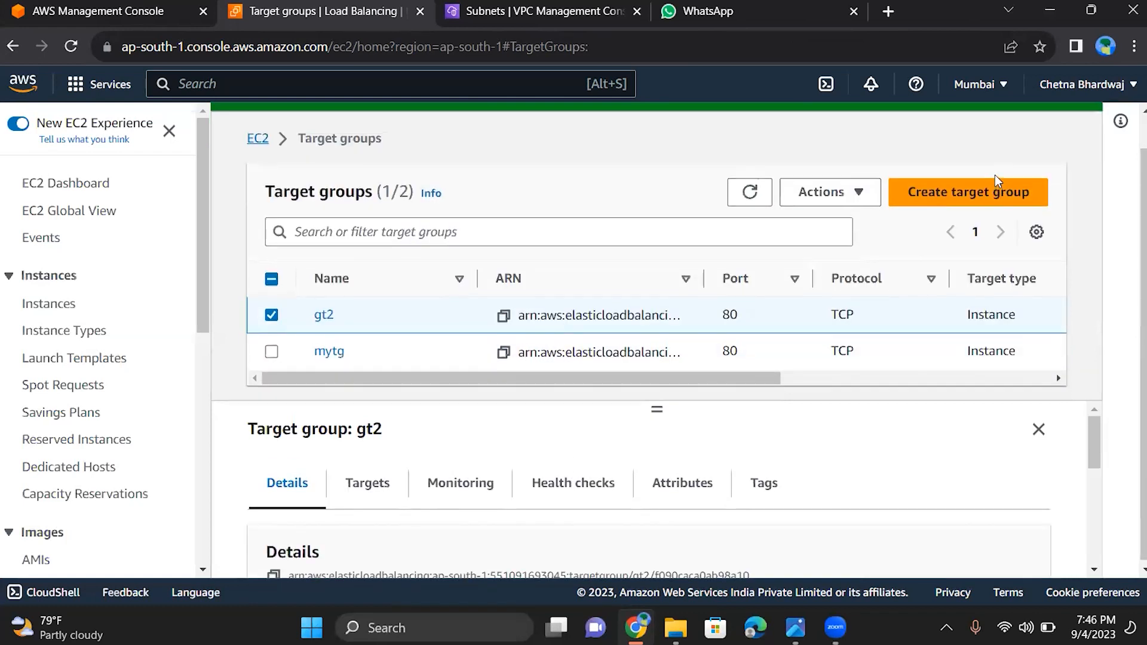
Review gt2's details, including its load balancer association and target health counts
scroll(995, 175, "down", 3)
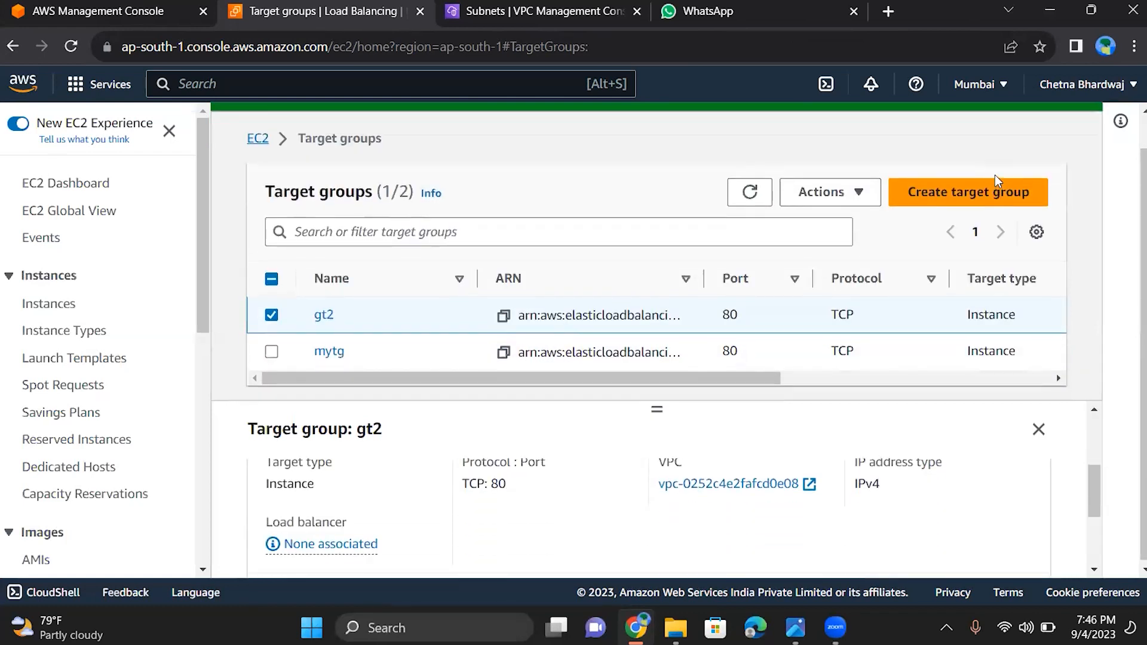
scroll(995, 174, "down", 1)
scroll(994, 174, "up", 1)
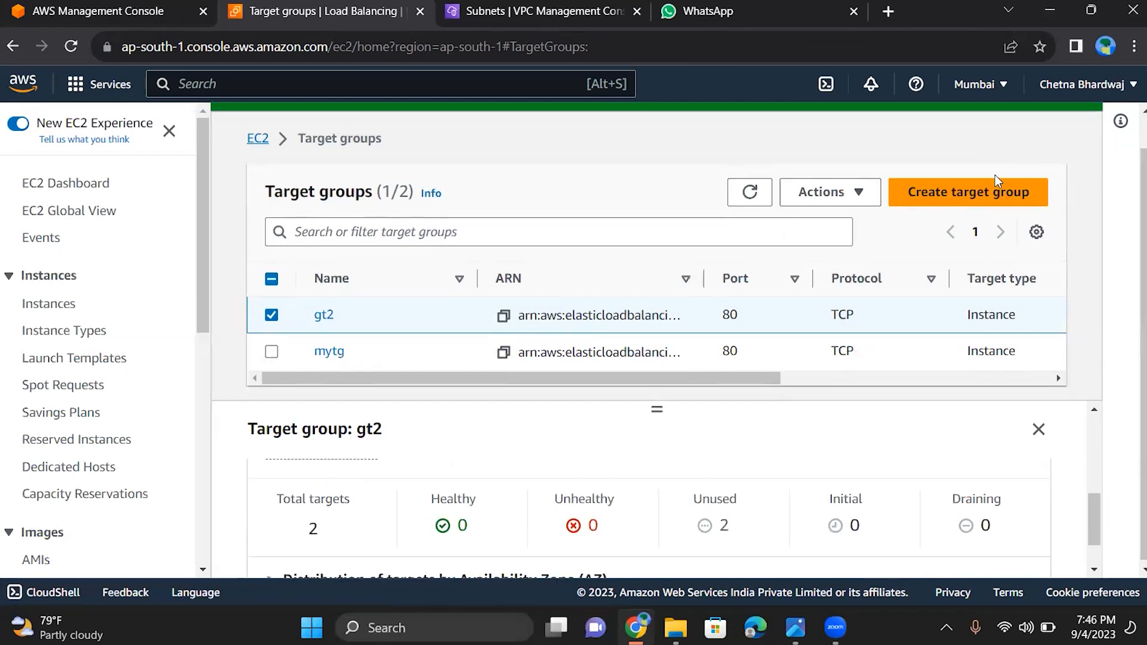
scroll(995, 174, "down", 1)
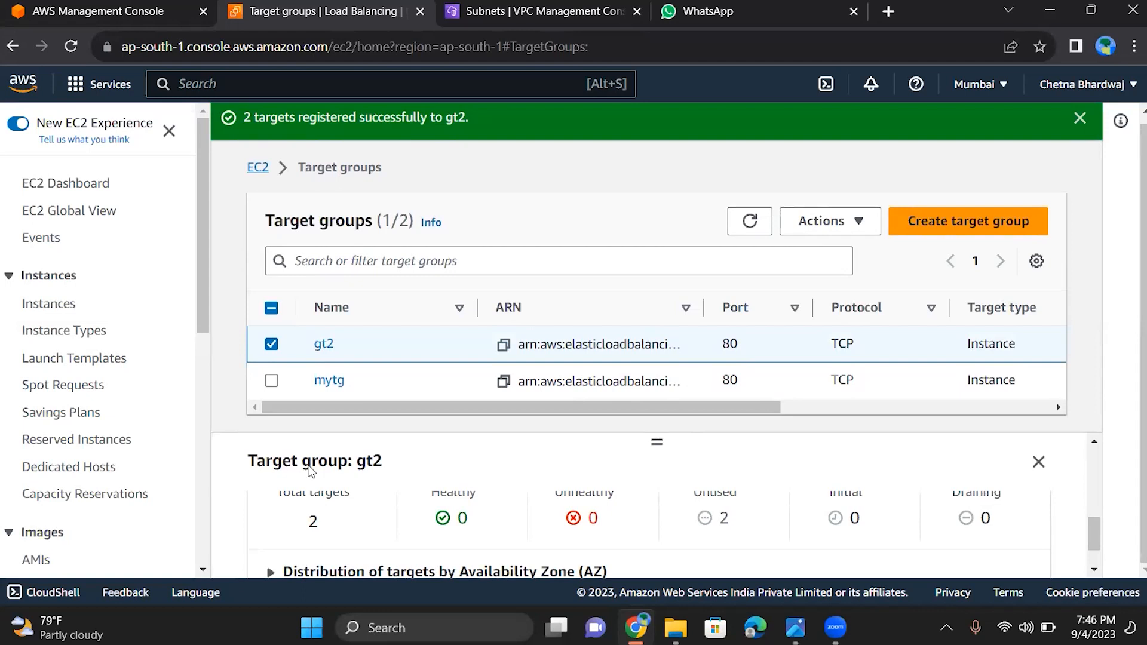
Check the load balancers list, then associate target group gt2 with a new load balancer to open the Network Load Balancer form
left_click_drag(200, 285, 206, 512)
scroll(206, 508, "down", 1)
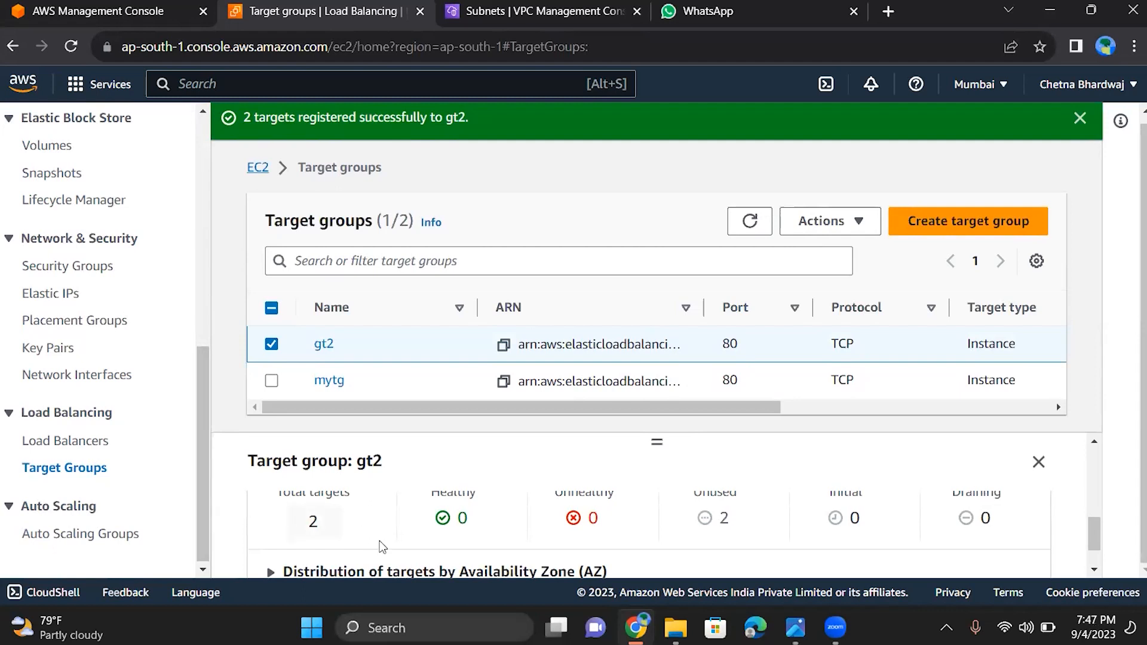
left_click(69, 442)
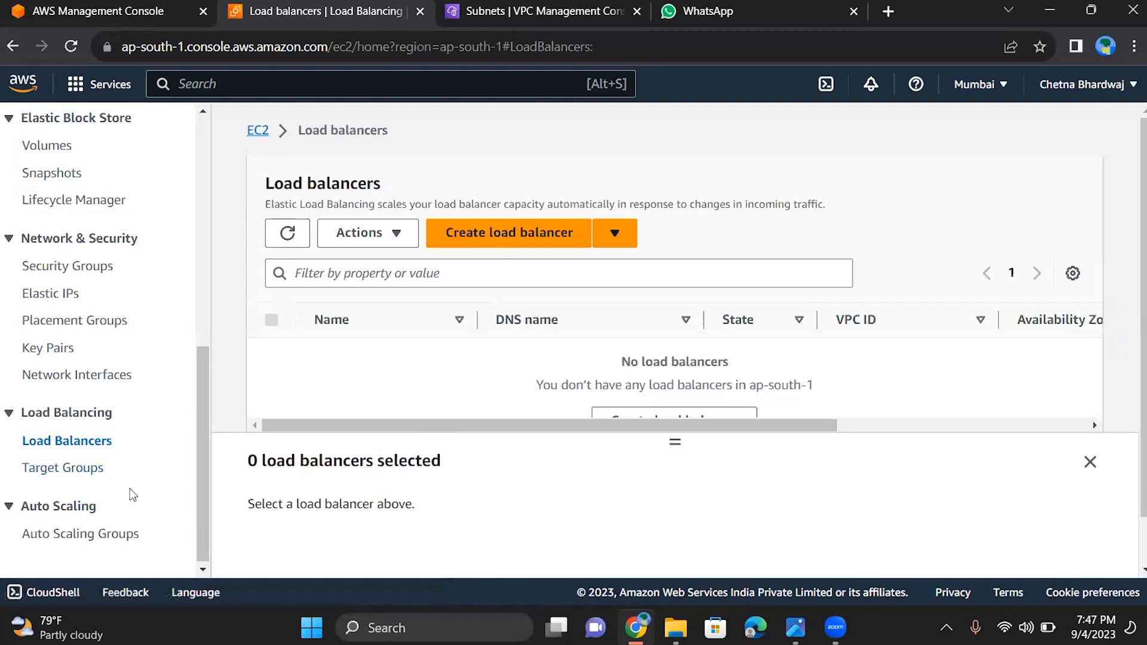
left_click(77, 470)
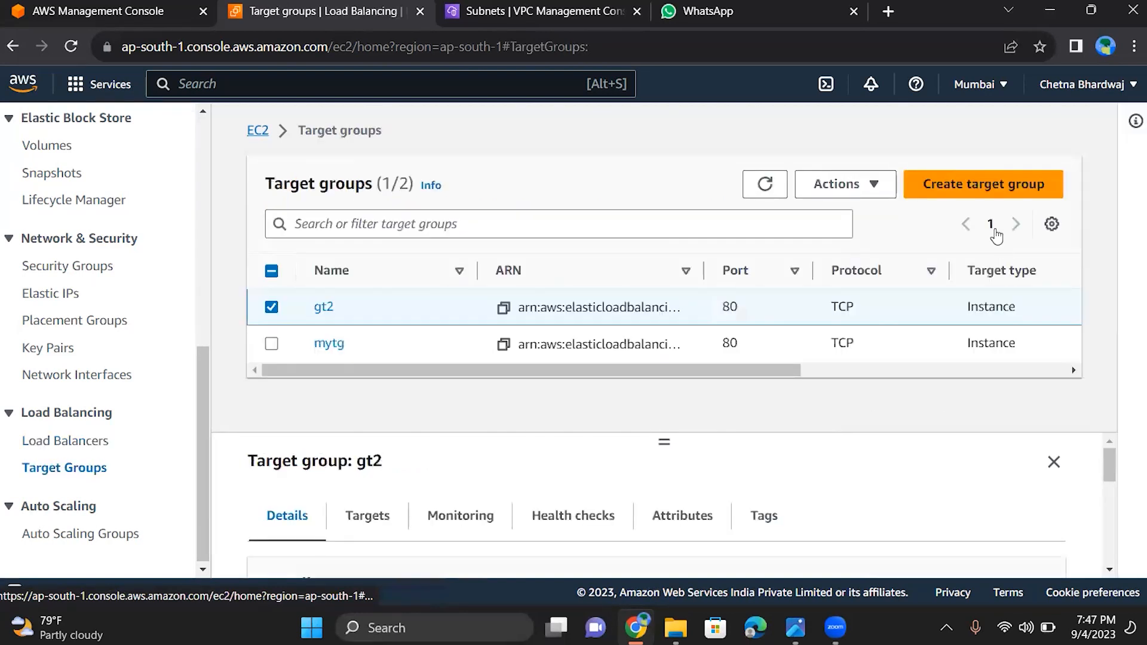
left_click(855, 190)
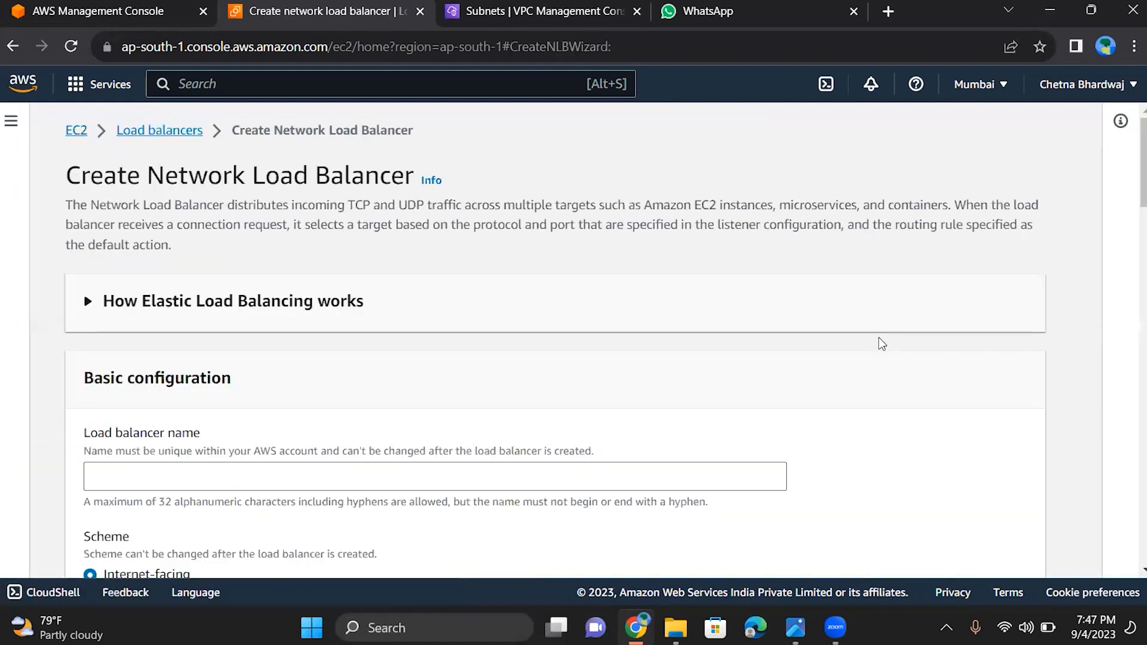
Look over the Network Load Balancer form and study the explanation and diagram of how Elastic Load Balancing works
scroll(879, 338, "down", 4)
scroll(879, 343, "down", 2)
scroll(879, 343, "up", 3)
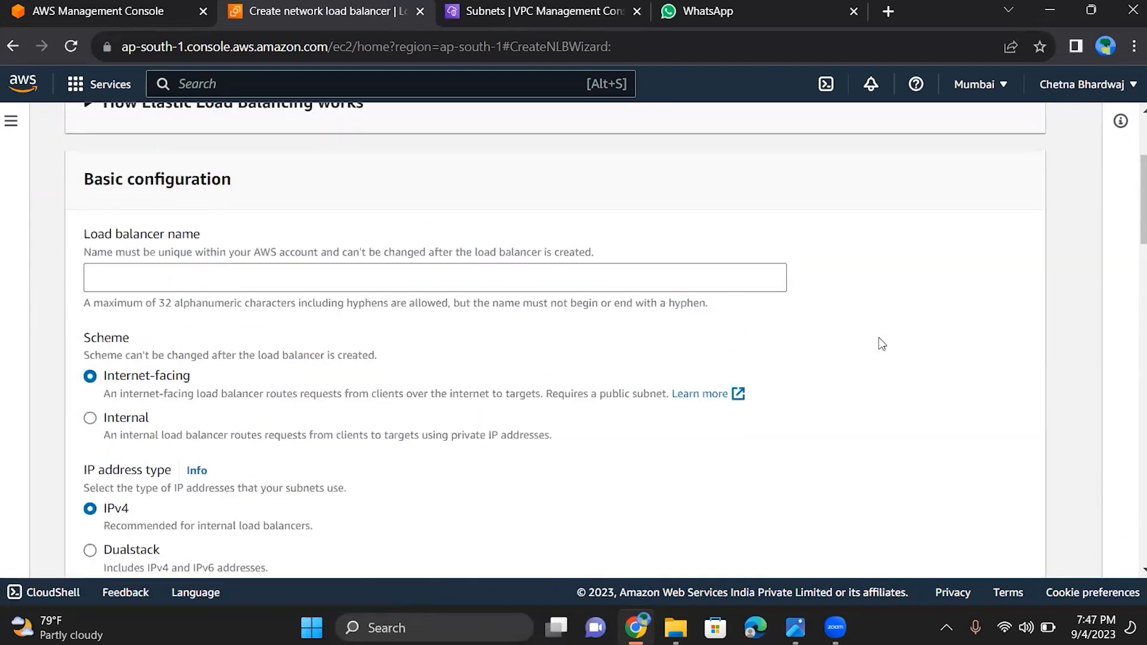
scroll(879, 345, "up", 1)
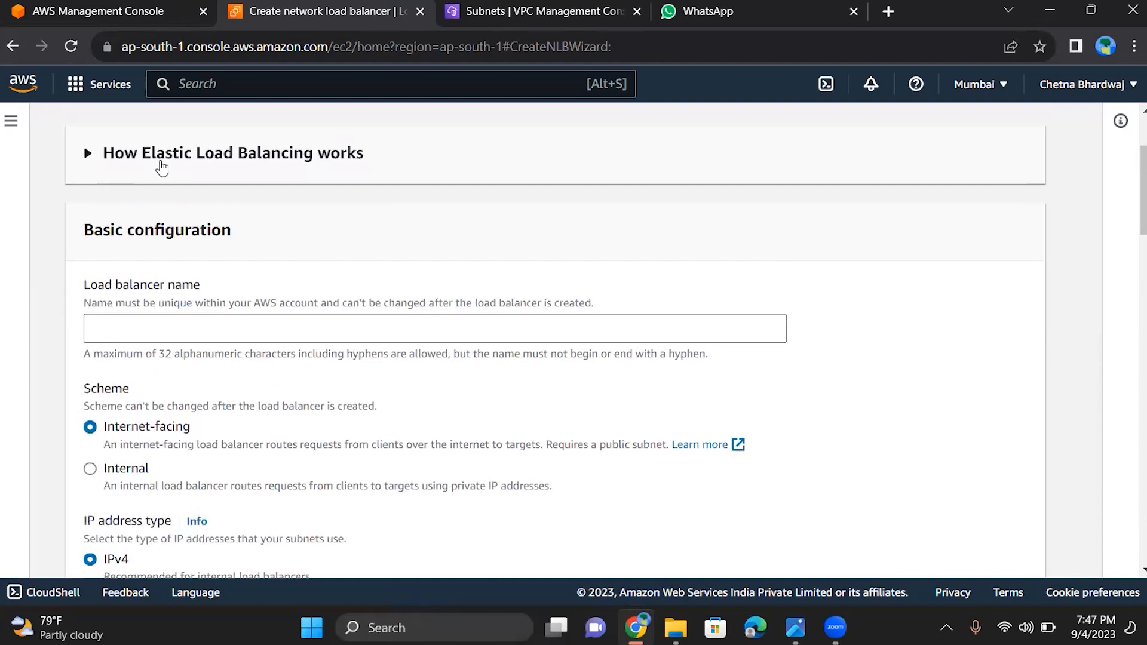
left_click(163, 167)
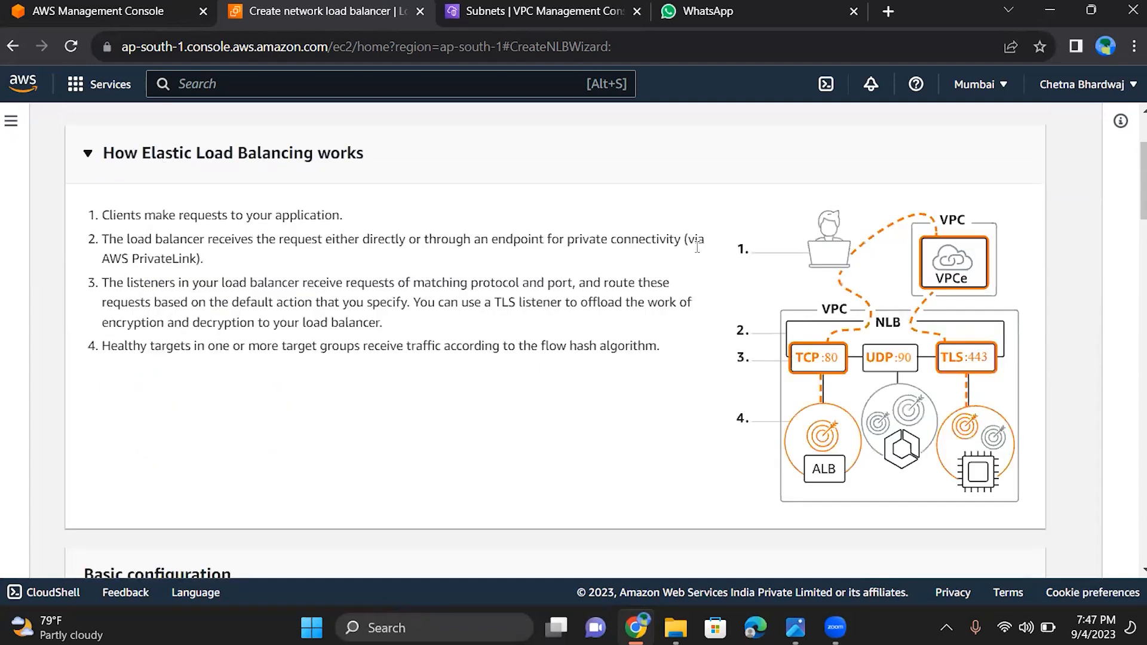
scroll(698, 247, "up", 3)
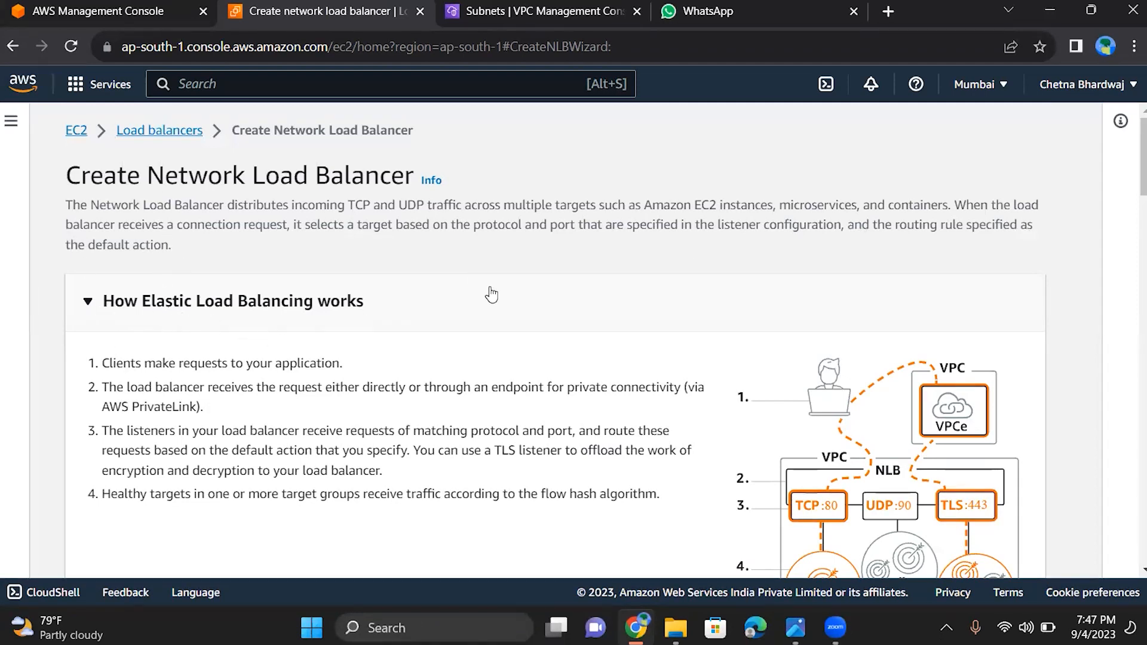
scroll(491, 294, "down", 2)
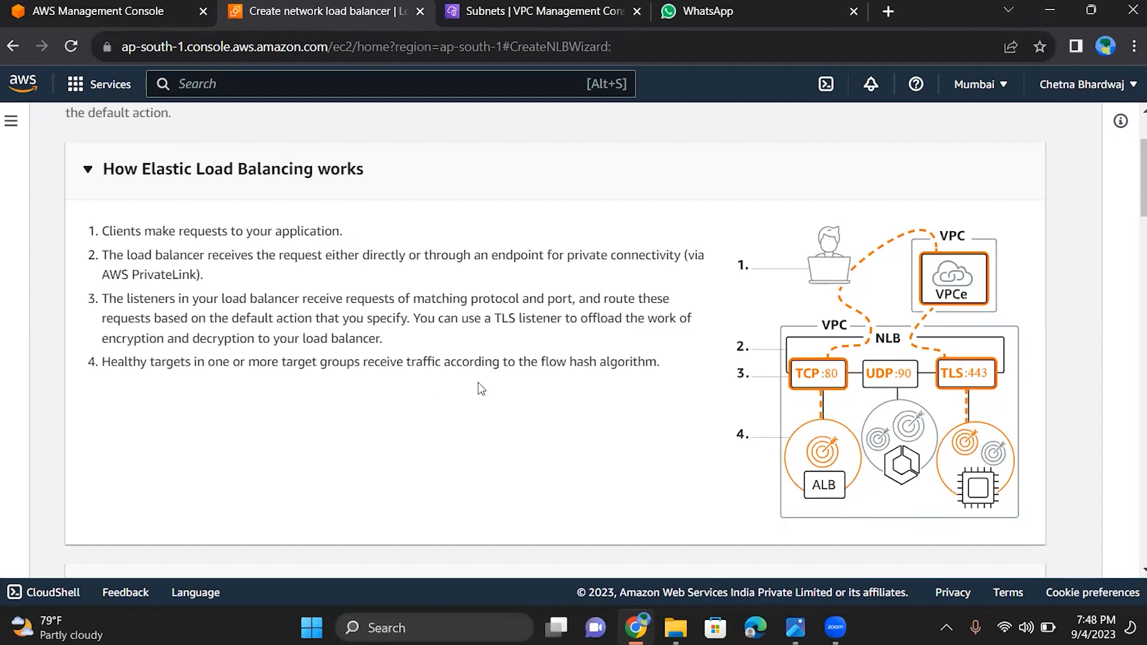
scroll(480, 389, "down", 2)
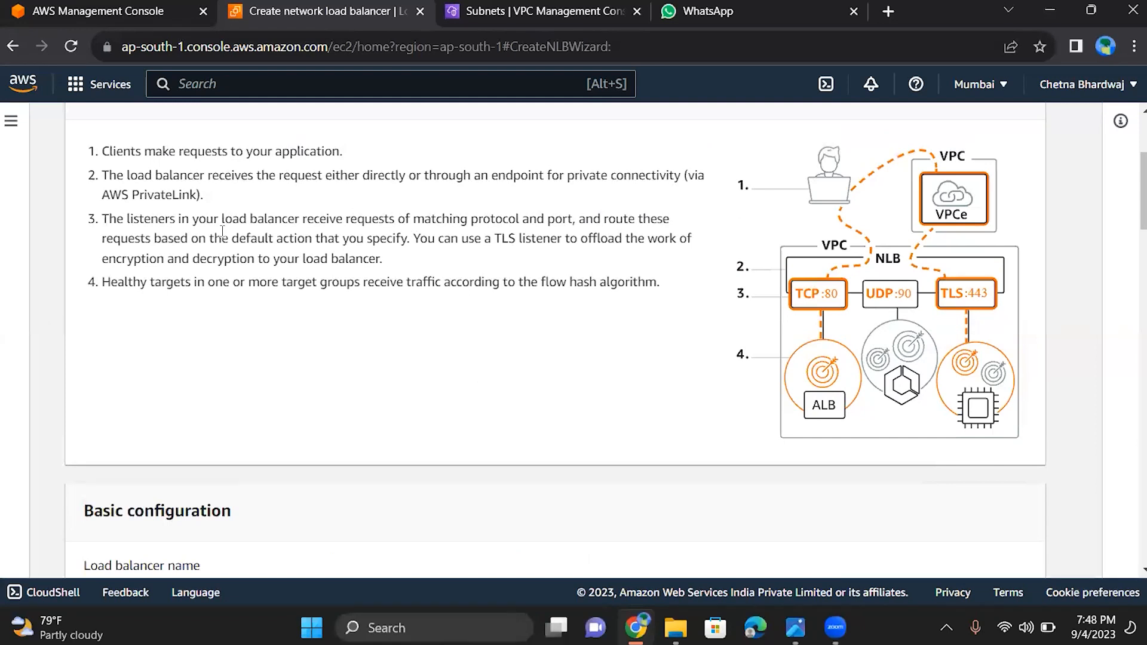
scroll(222, 231, "up", 3)
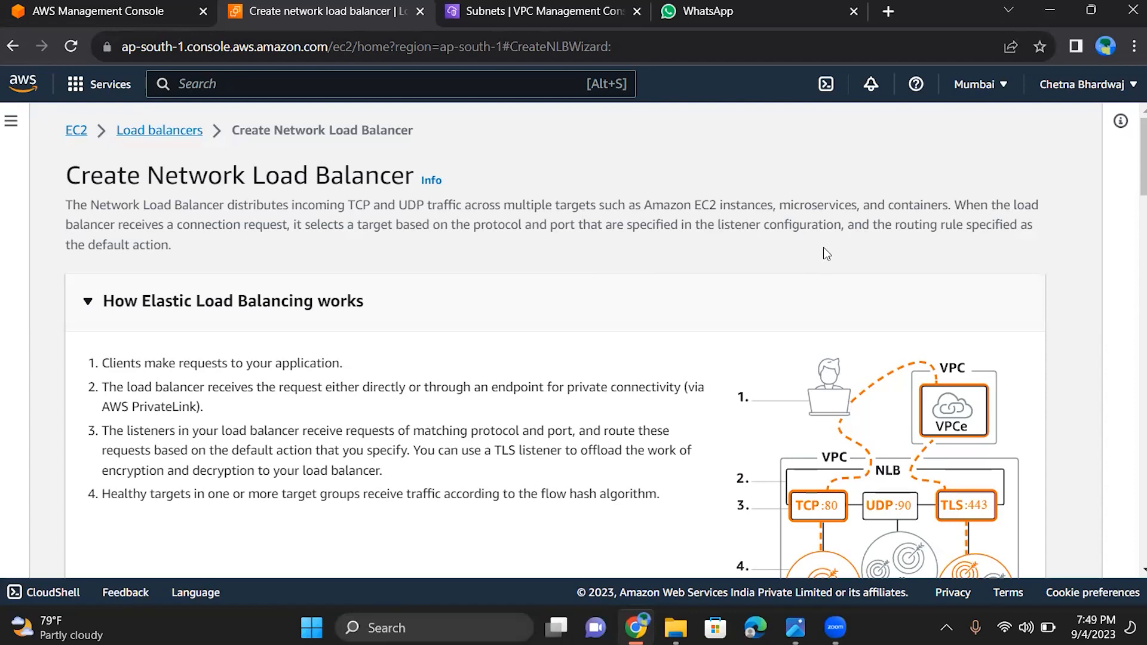
scroll(823, 247, "down", 3)
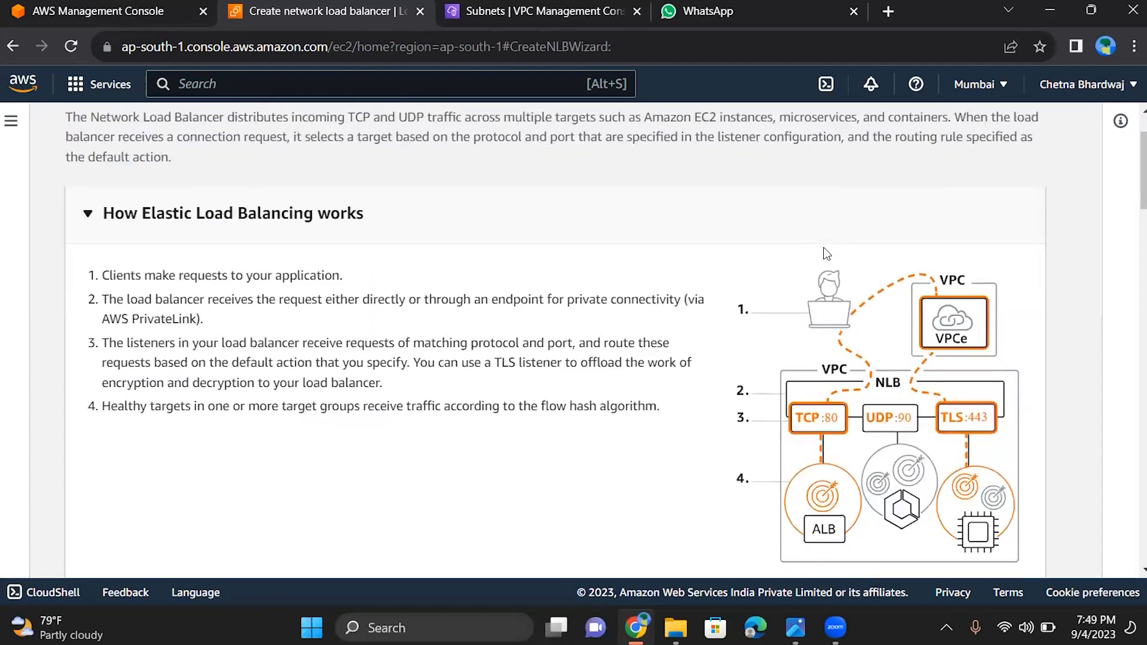
scroll(825, 253, "up", 1)
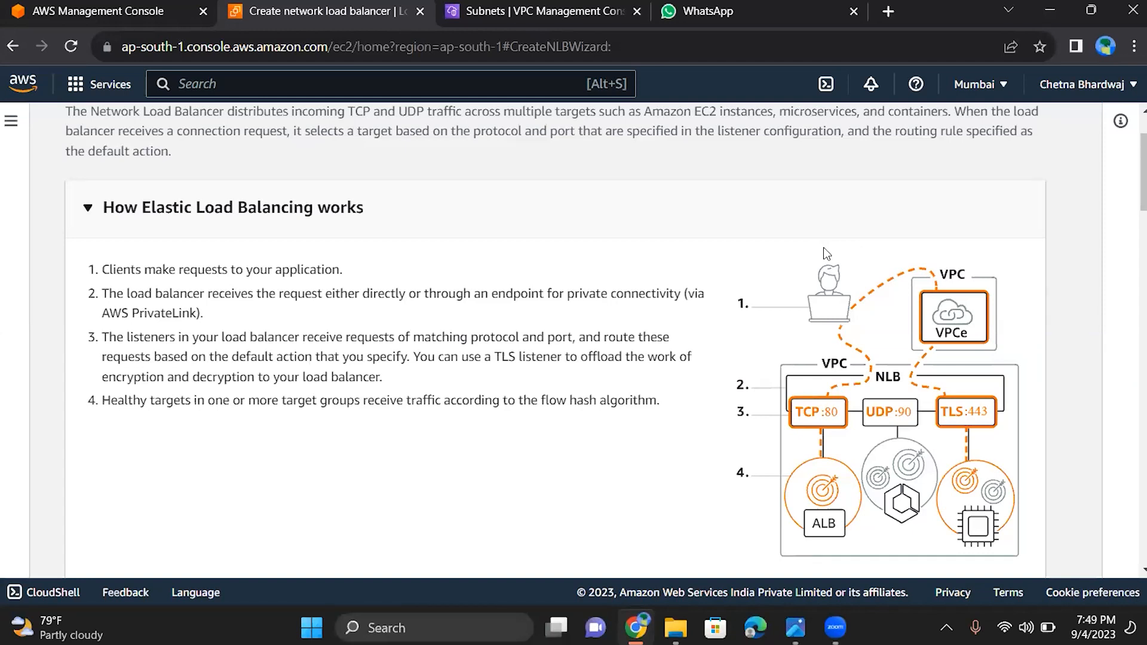
scroll(826, 253, "down", 2)
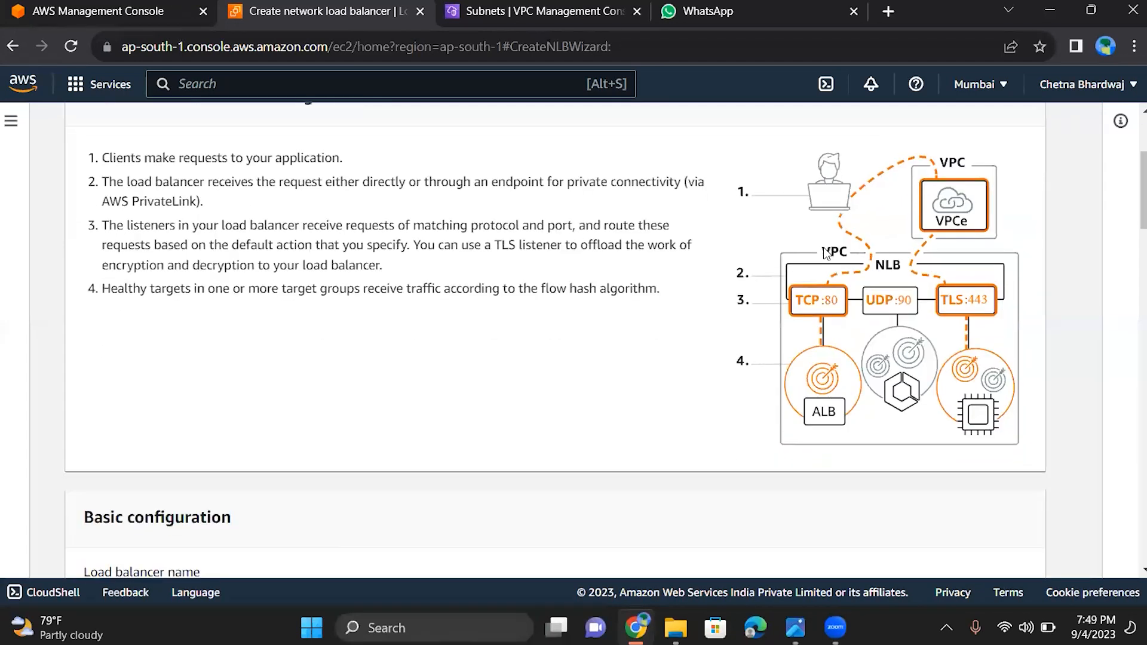
scroll(827, 253, "up", 1)
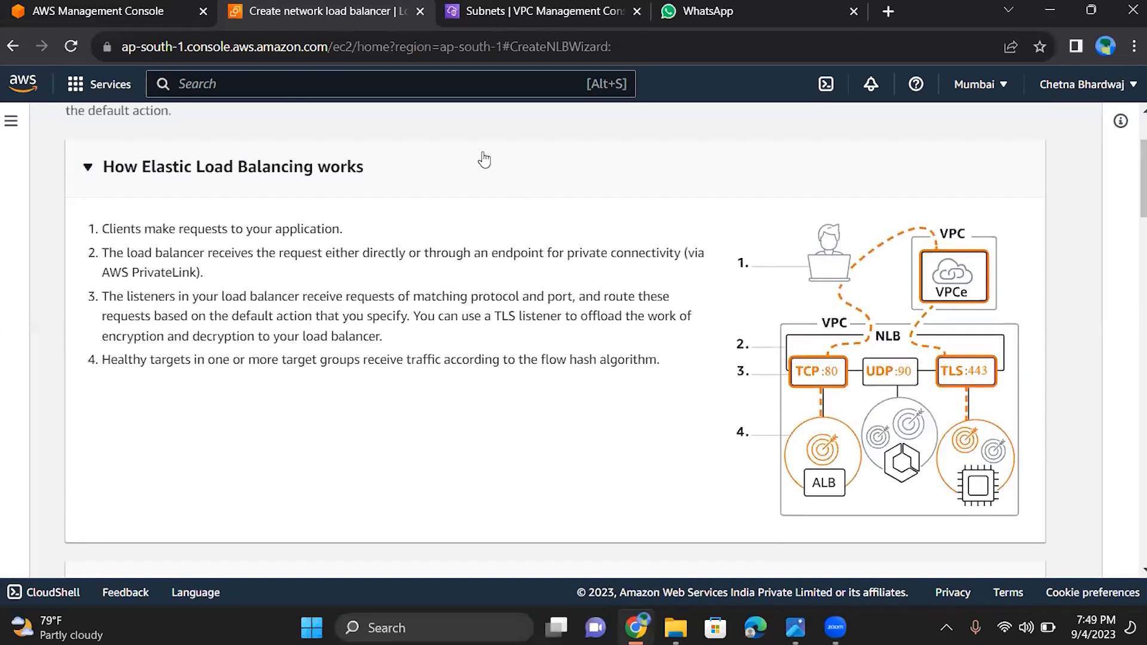
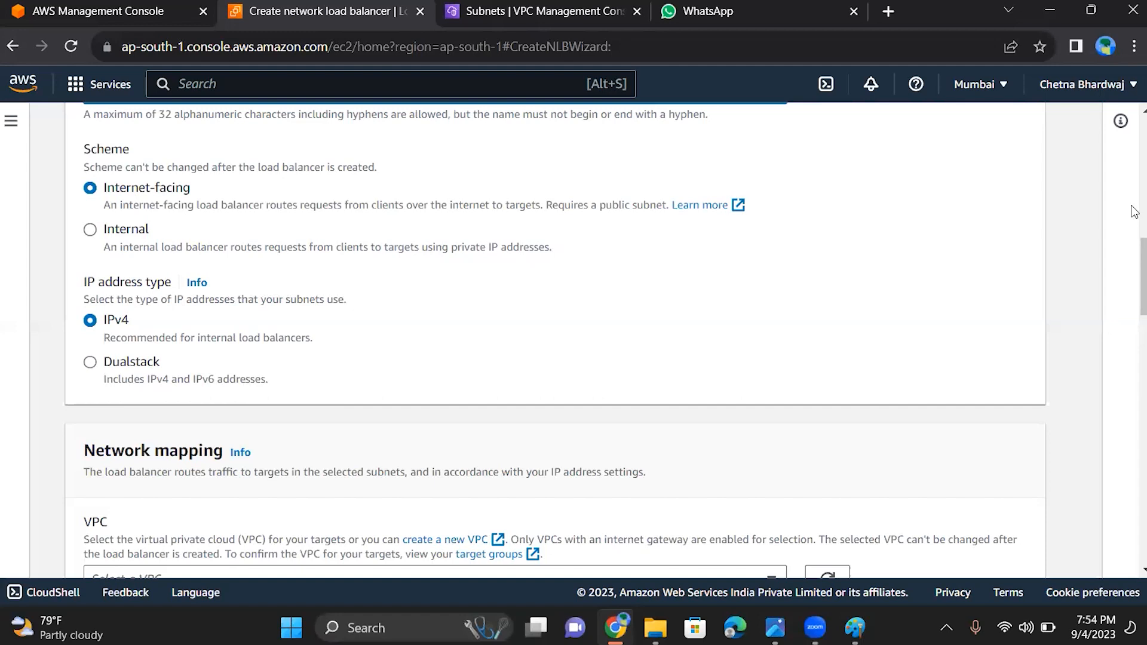
Select myvpc as the load balancer's VPC and enable the ap-south-1a (aps1-az1) zone mapping
scroll(1133, 275, "down", 4)
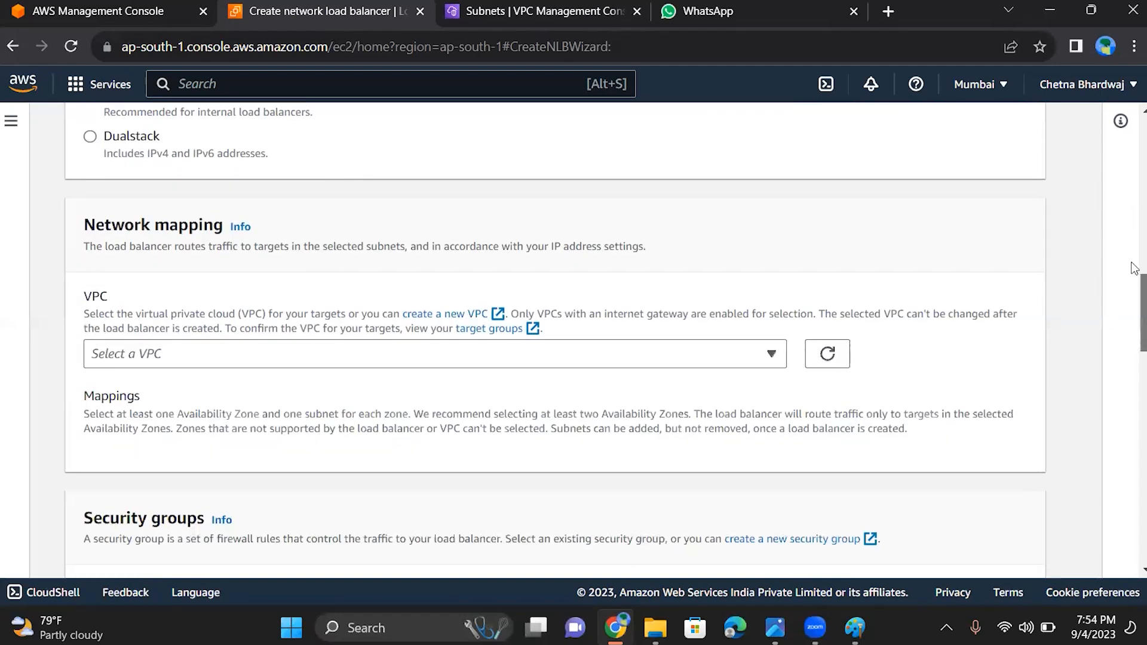
scroll(1134, 265, "up", 2)
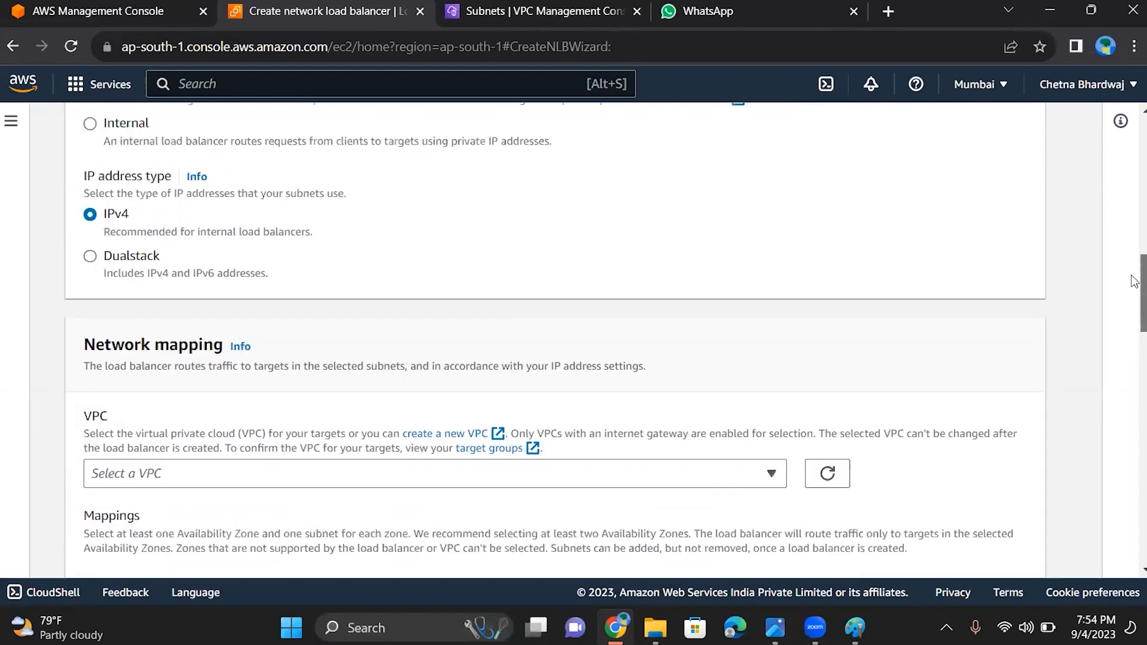
scroll(1134, 287, "down", 2)
scroll(1134, 303, "down", 2)
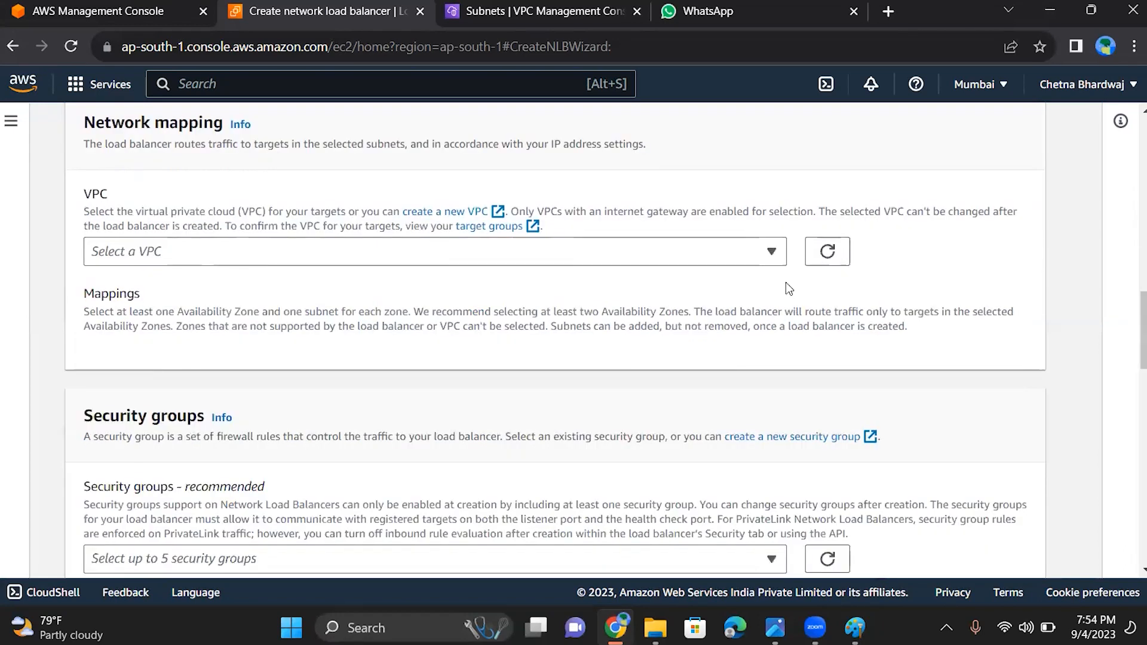
left_click(772, 257)
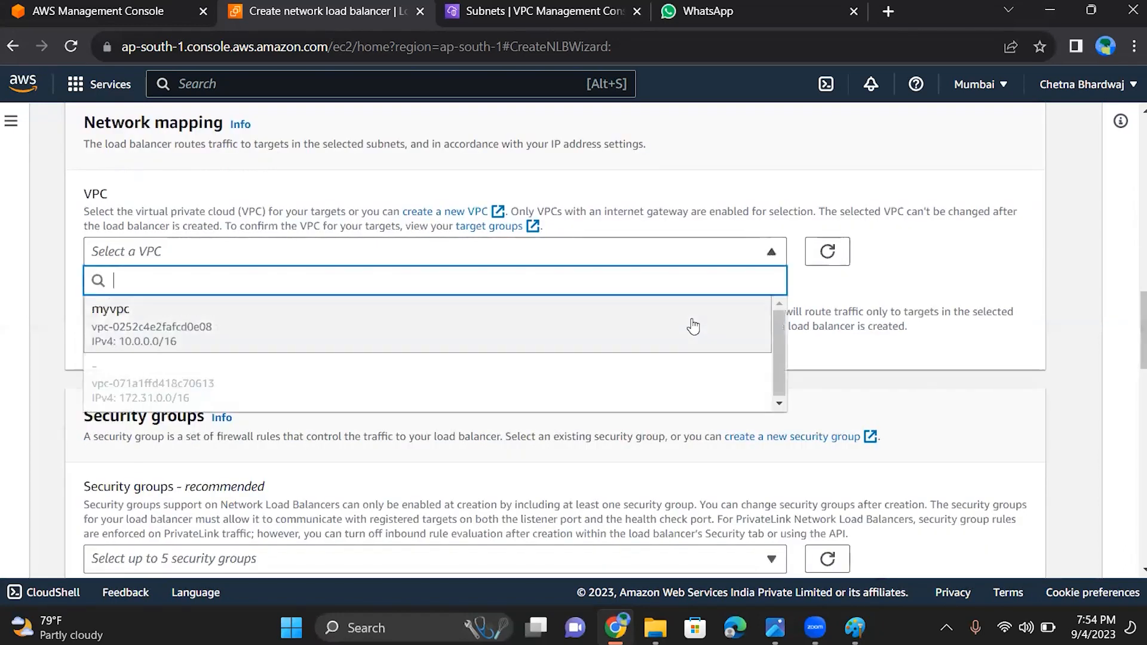
left_click(692, 322)
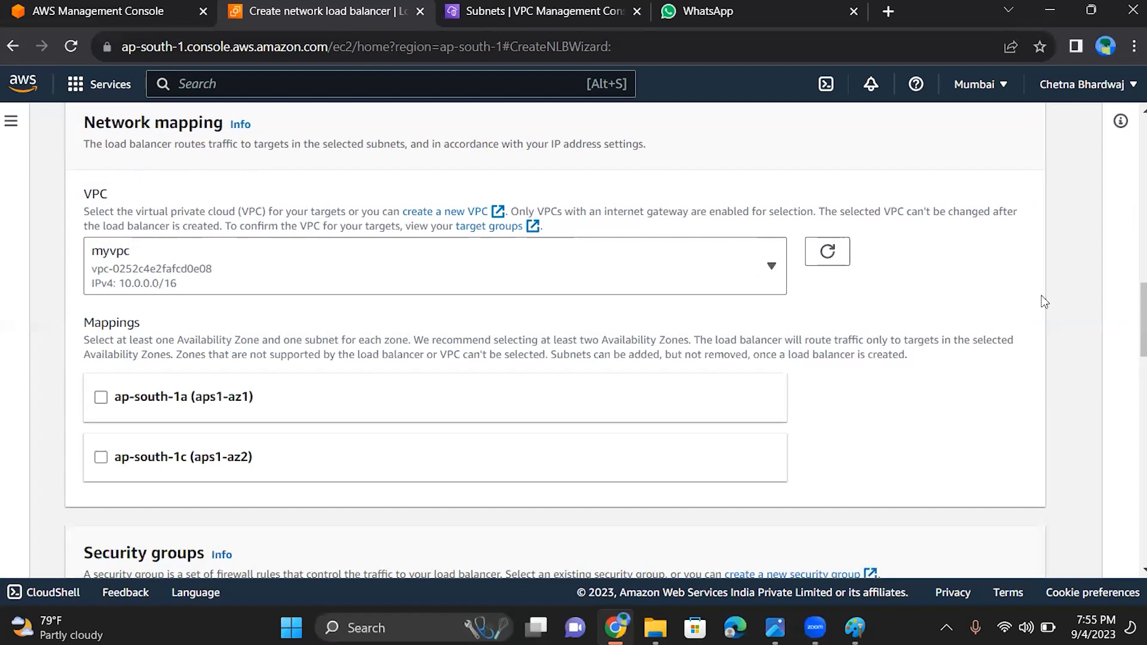
scroll(506, 322, "down", 2)
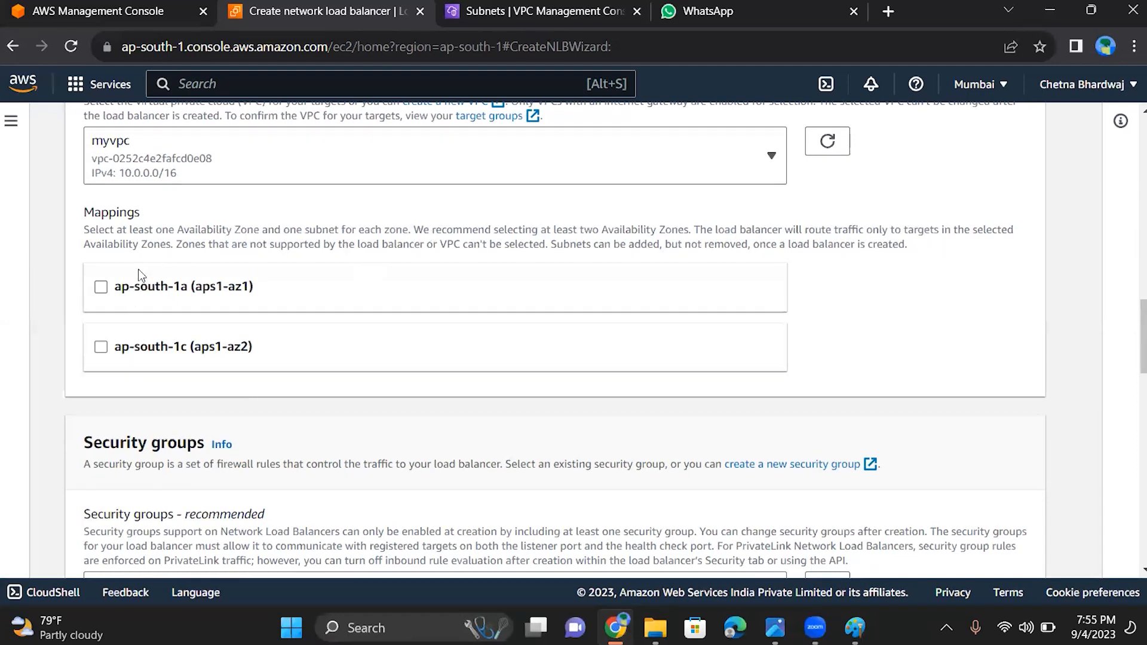
left_click(101, 287)
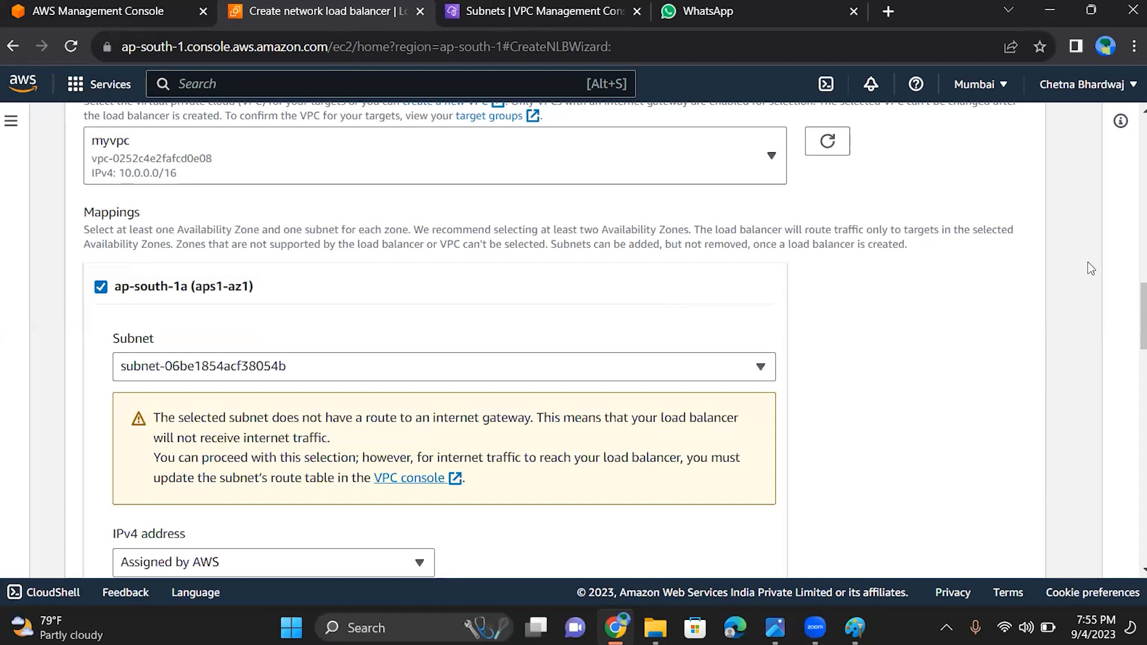
Replace the default security group with launch-wizard-2 for the load balancer
scroll(1091, 268, "down", 3)
scroll(1091, 268, "down", 5)
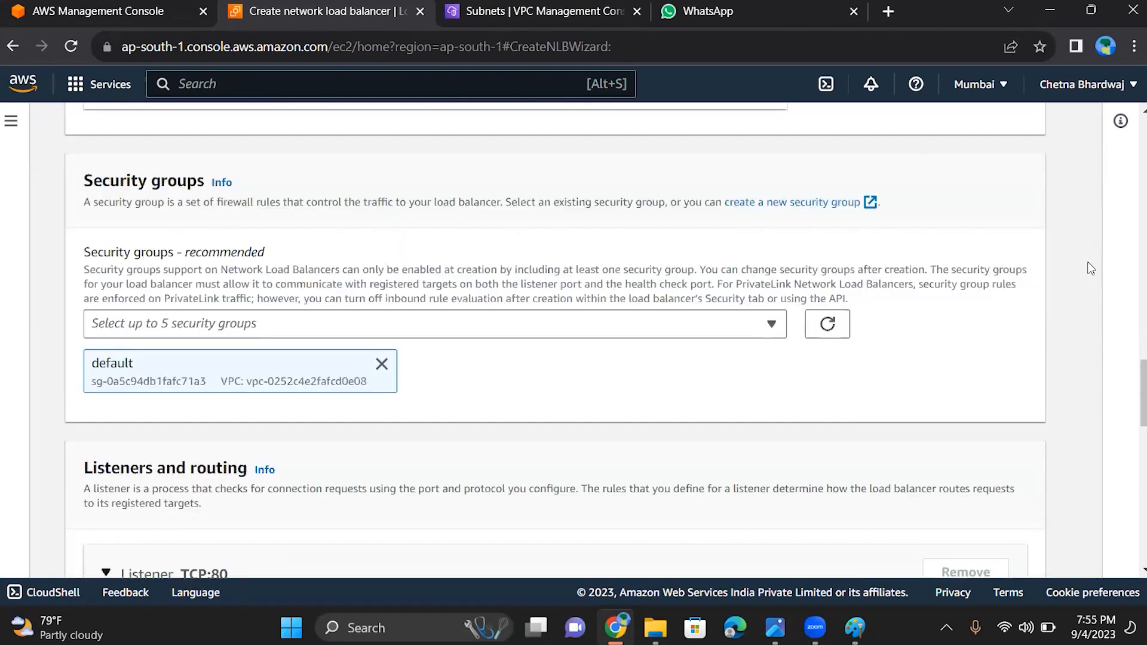
scroll(1090, 268, "down", 1)
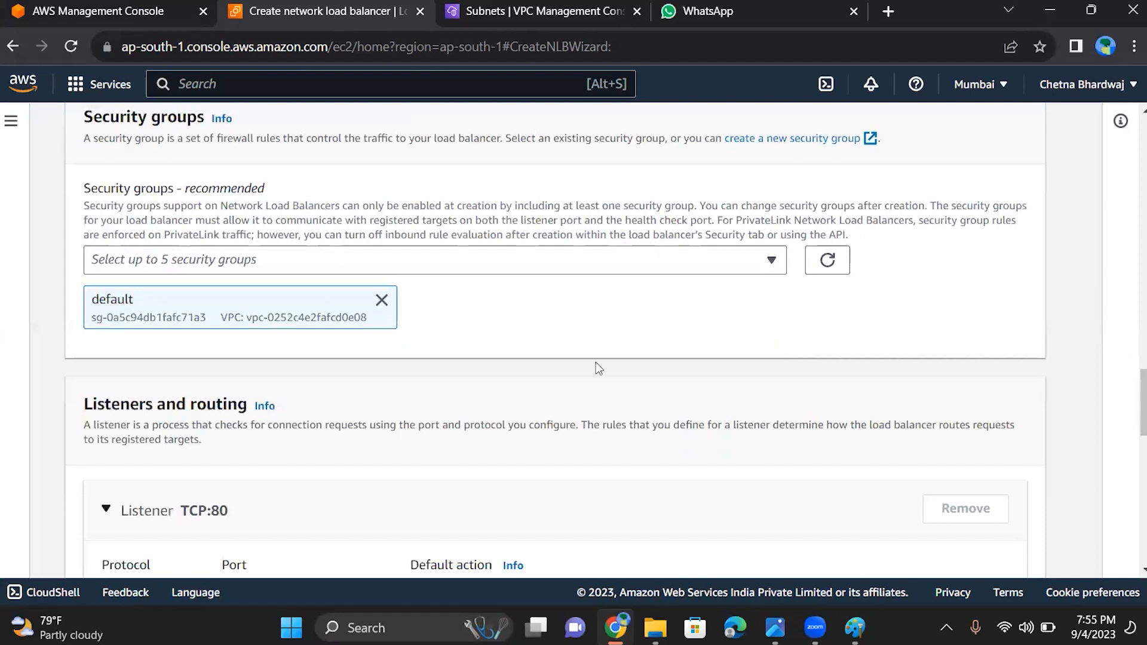
left_click(339, 257)
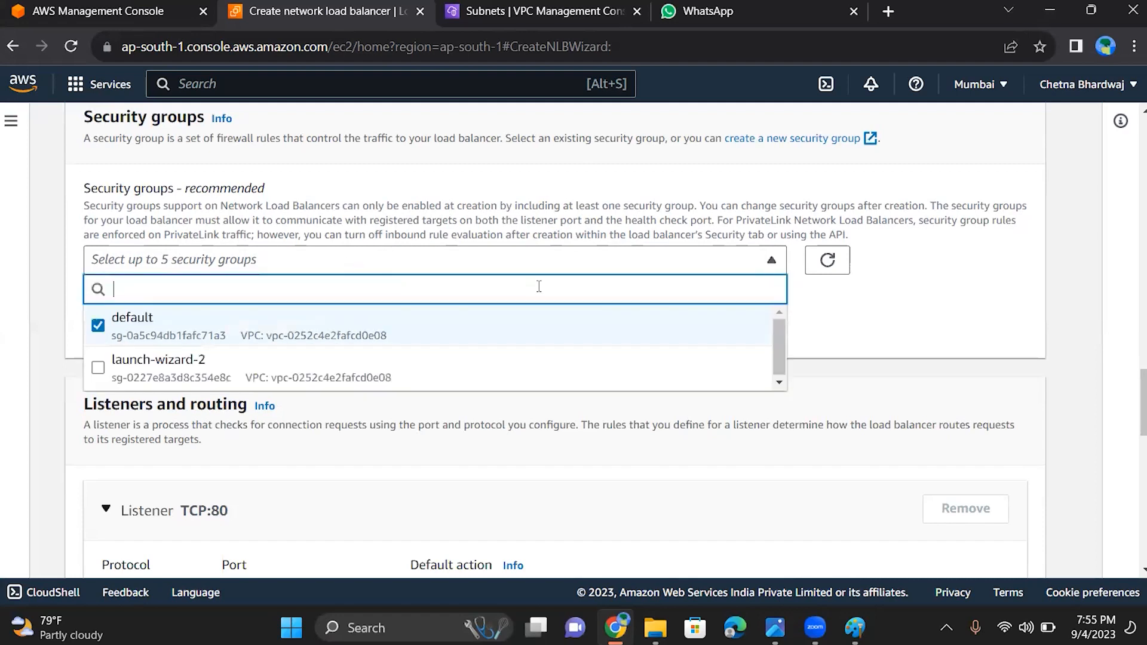
left_click(410, 385)
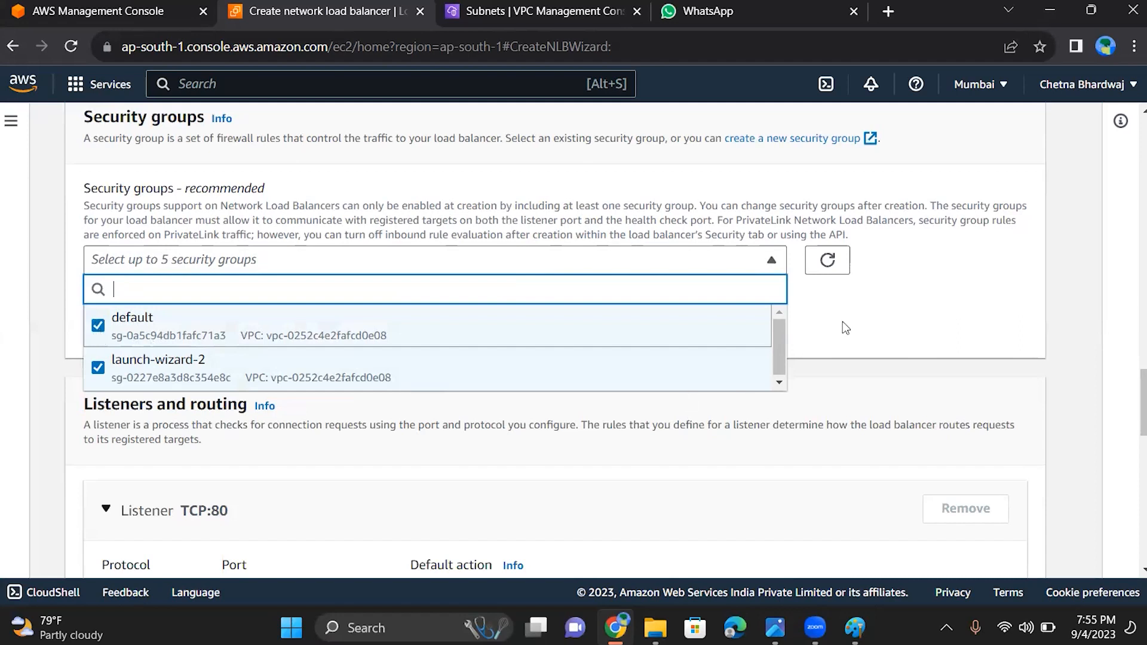
left_click(879, 329)
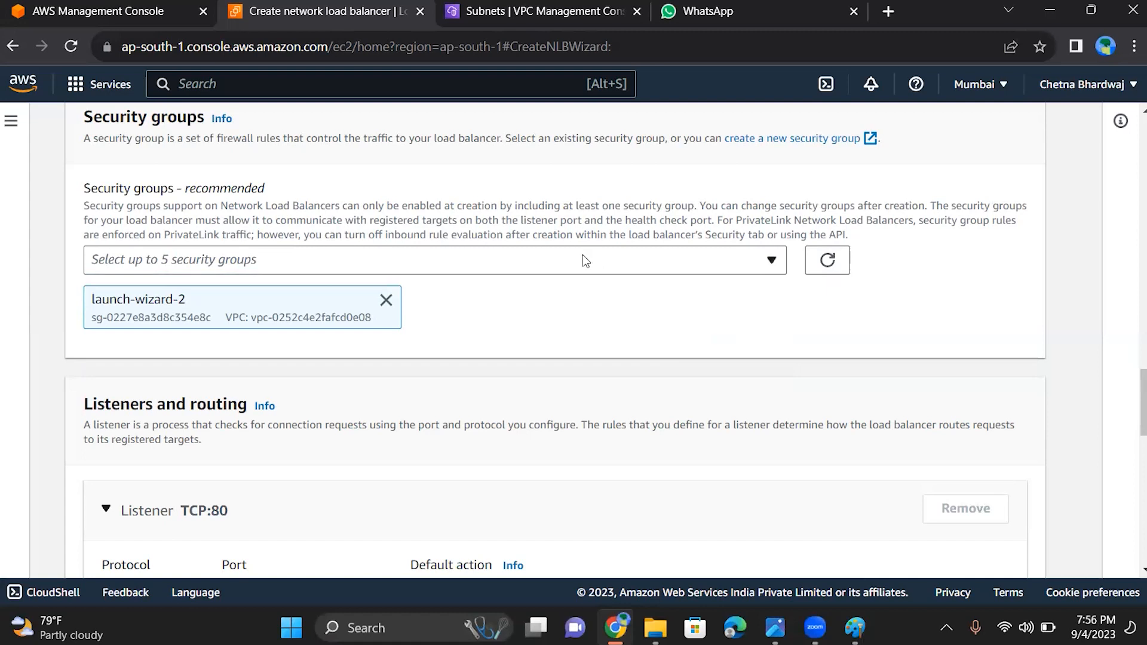
Read the ap-south-1a subnet warning, then check internet gateway intgt's attachment and available actions in the VPC console
scroll(582, 255, "up", 7)
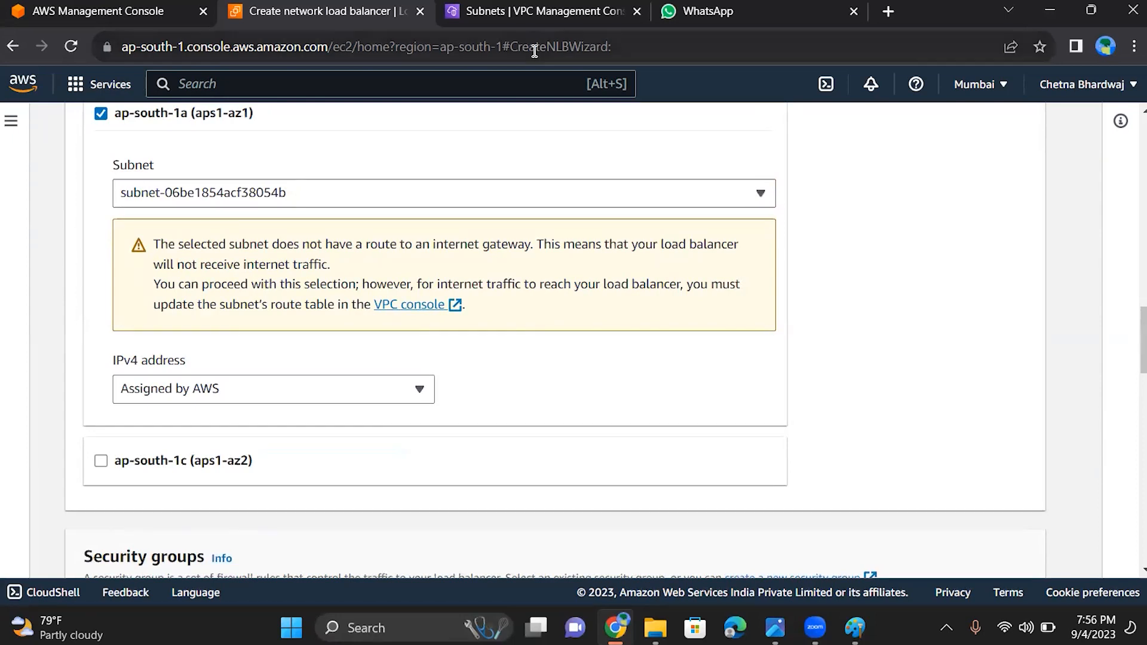
left_click(527, 7)
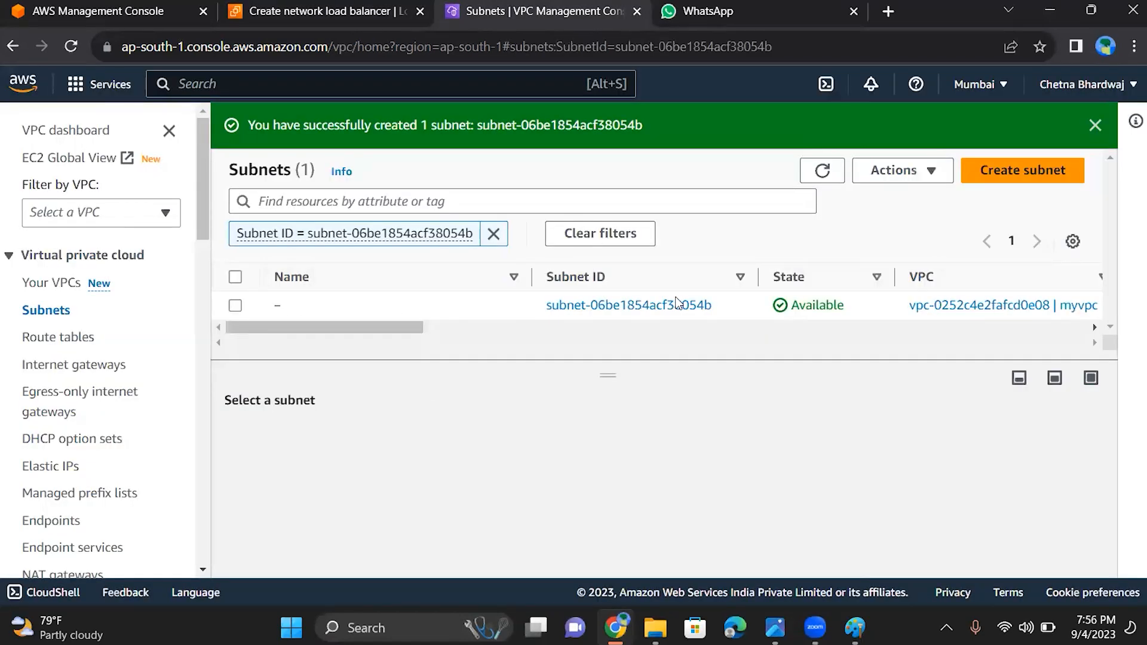
left_click_drag(201, 238, 206, 282)
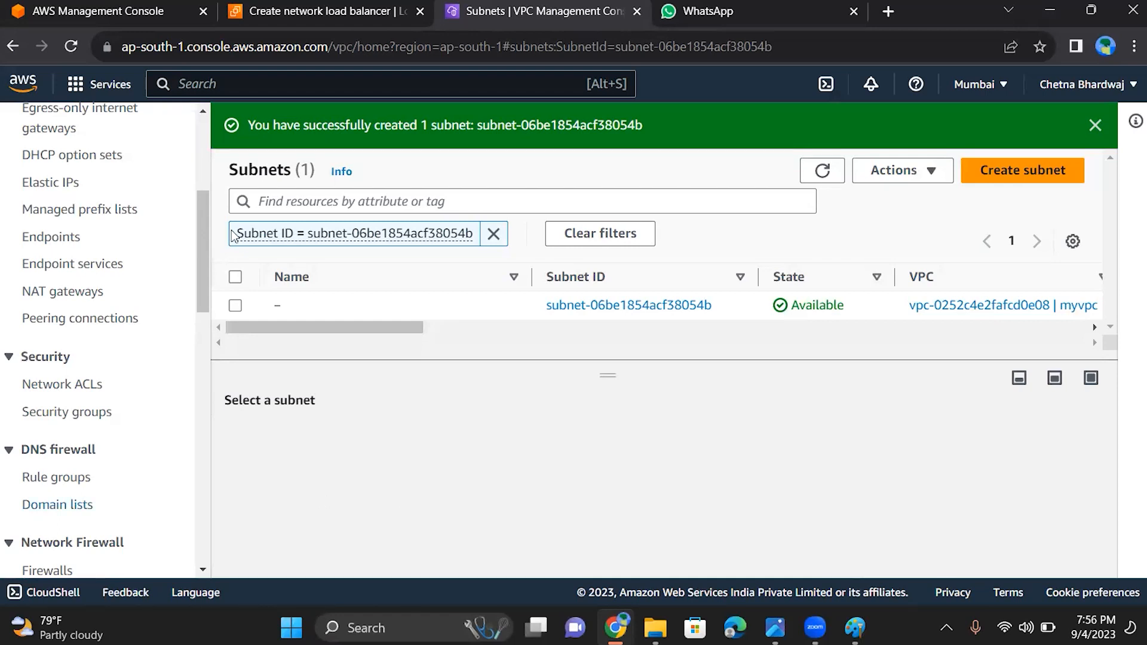
scroll(203, 267, "down", 2)
scroll(202, 257, "up", 1)
scroll(202, 248, "up", 1)
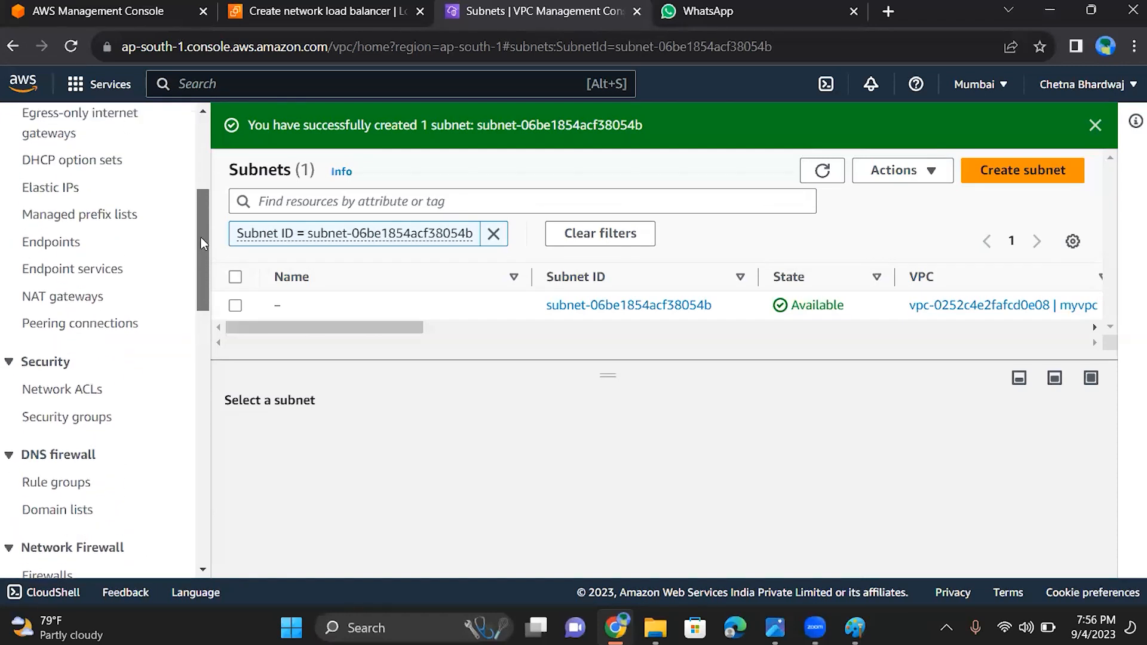
left_click_drag(201, 234, 203, 203)
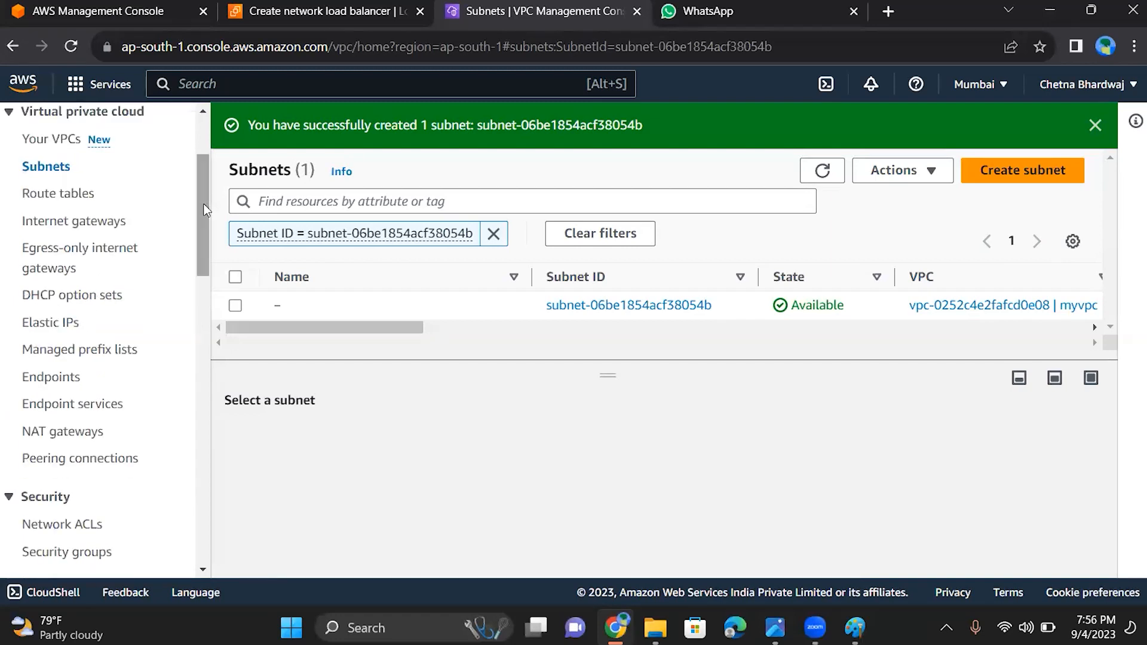
left_click(92, 226)
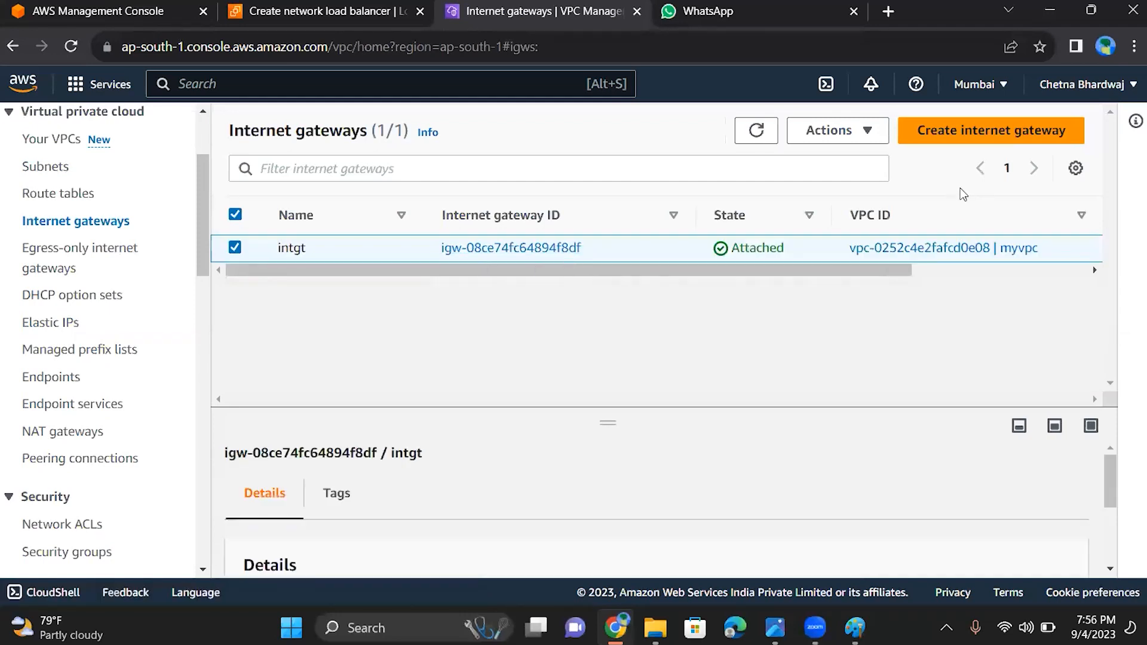
left_click(866, 139)
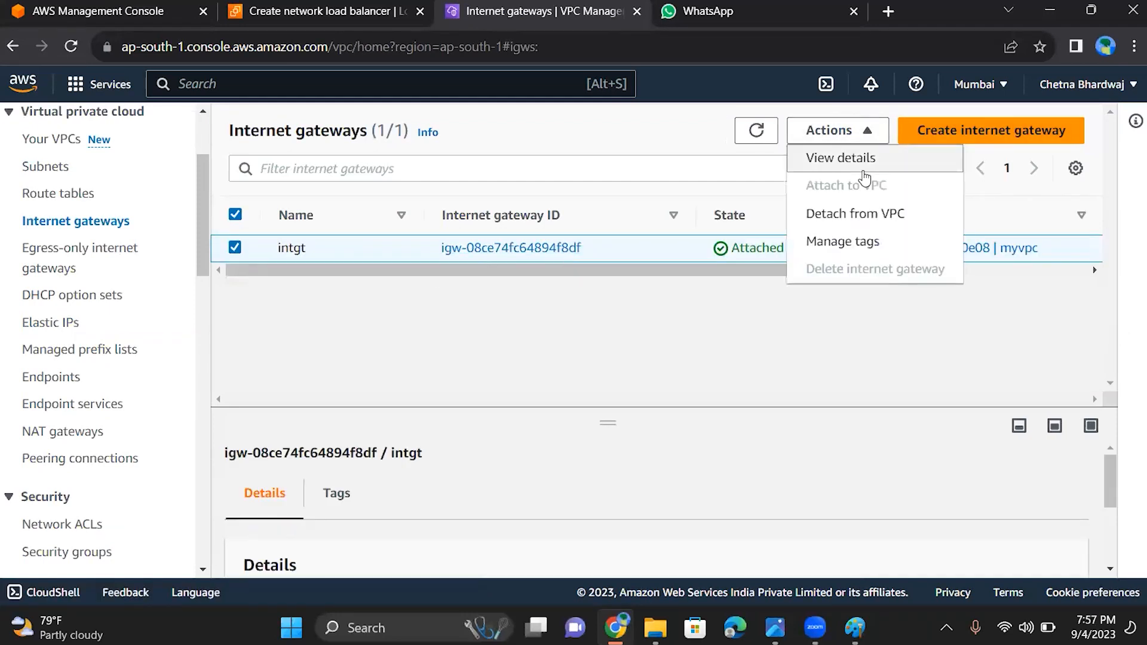
left_click(711, 343)
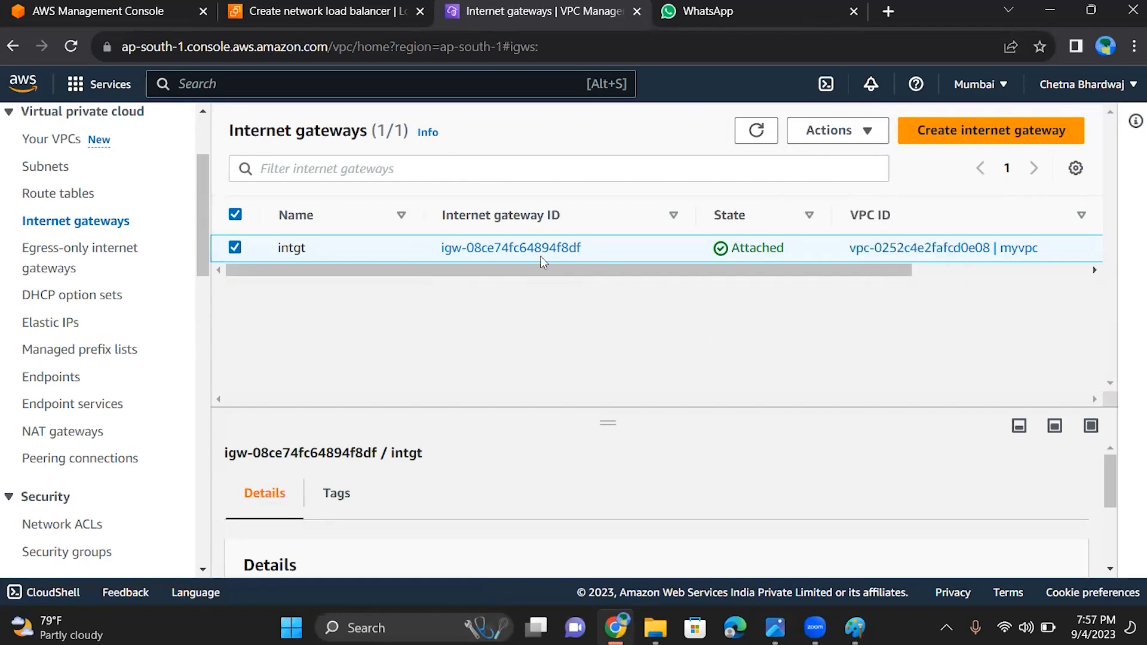
Reread the subnet's internet gateway warning in the load balancer form, then view the full list of subnets
left_click(347, 12)
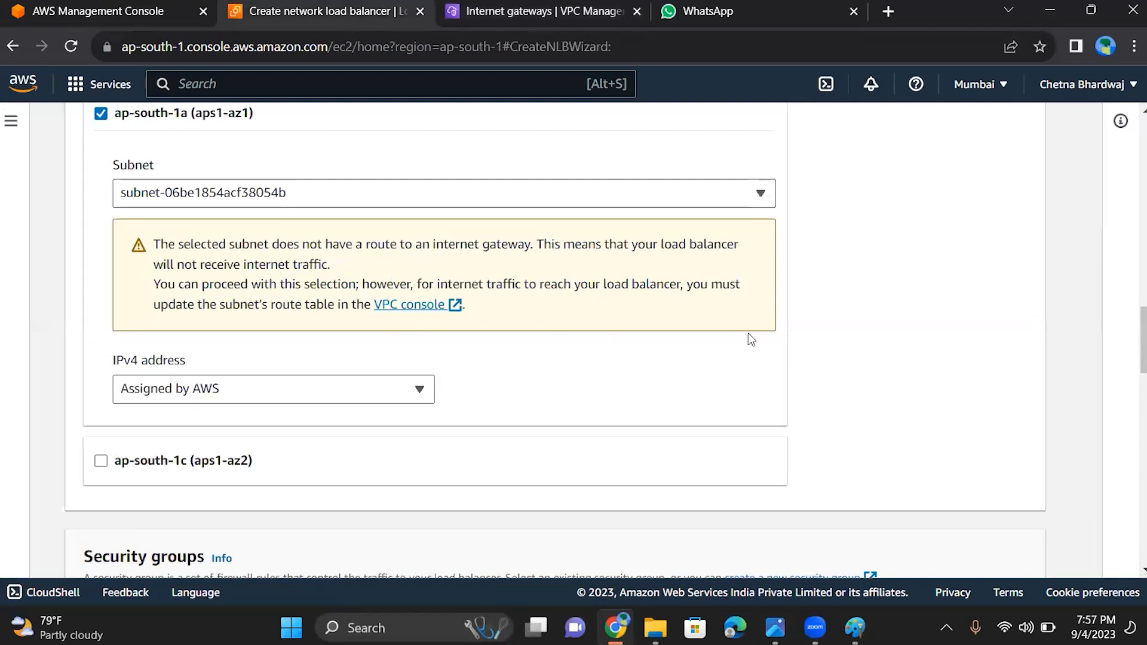
scroll(748, 339, "up", 1)
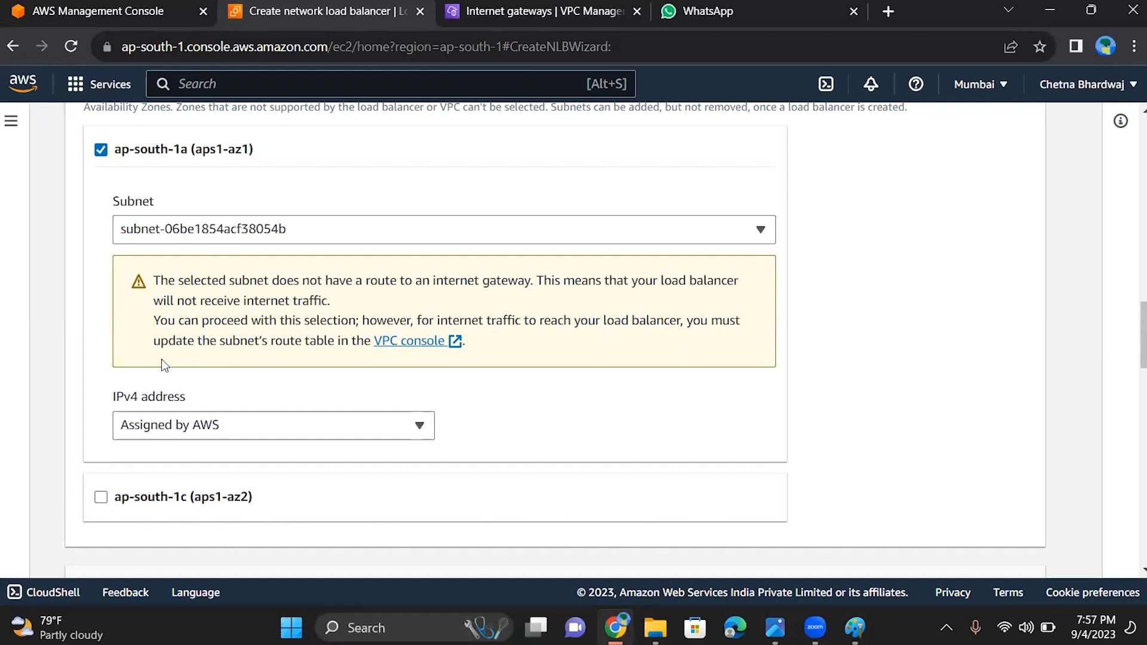
left_click(545, 11)
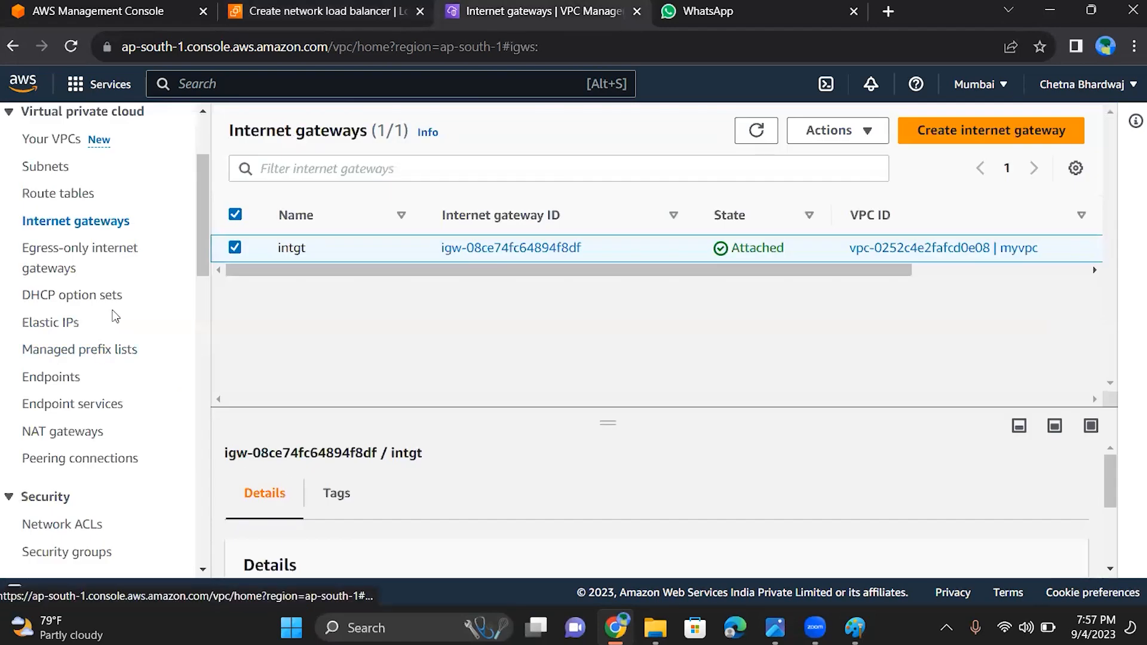
scroll(207, 249, "down", 1)
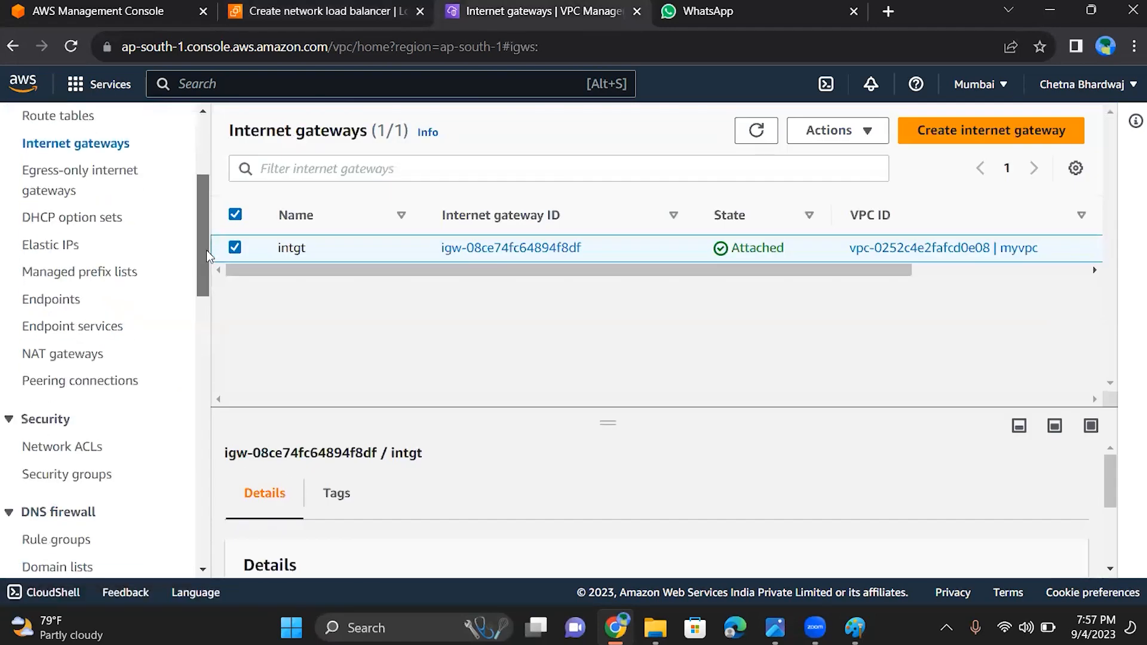
scroll(206, 250, "up", 2)
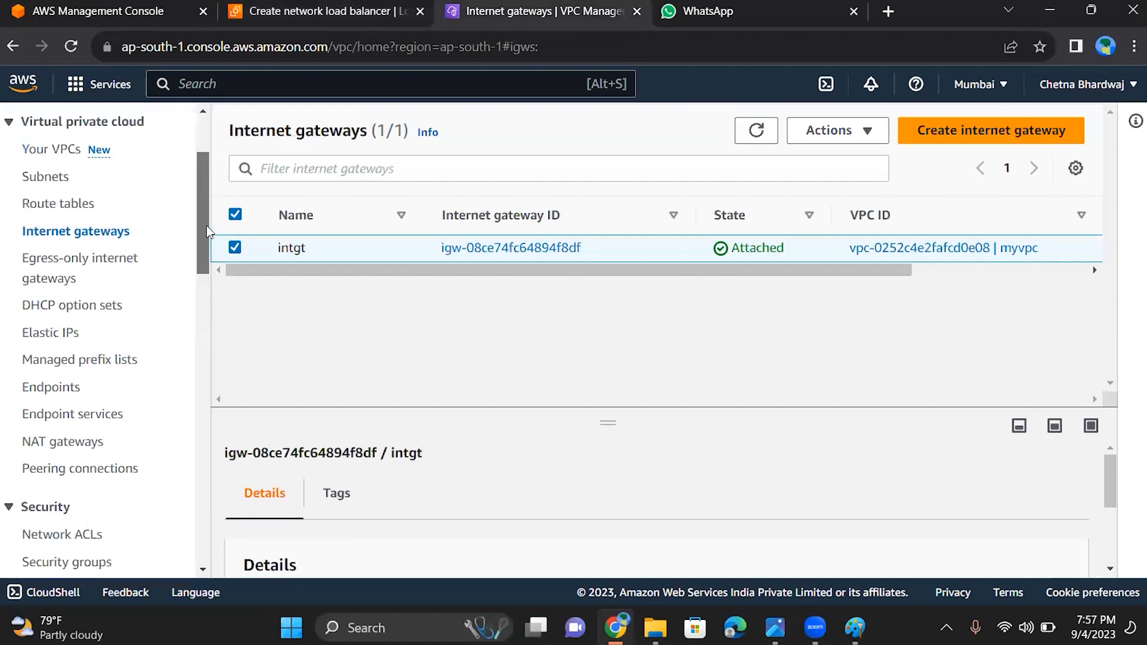
left_click(54, 185)
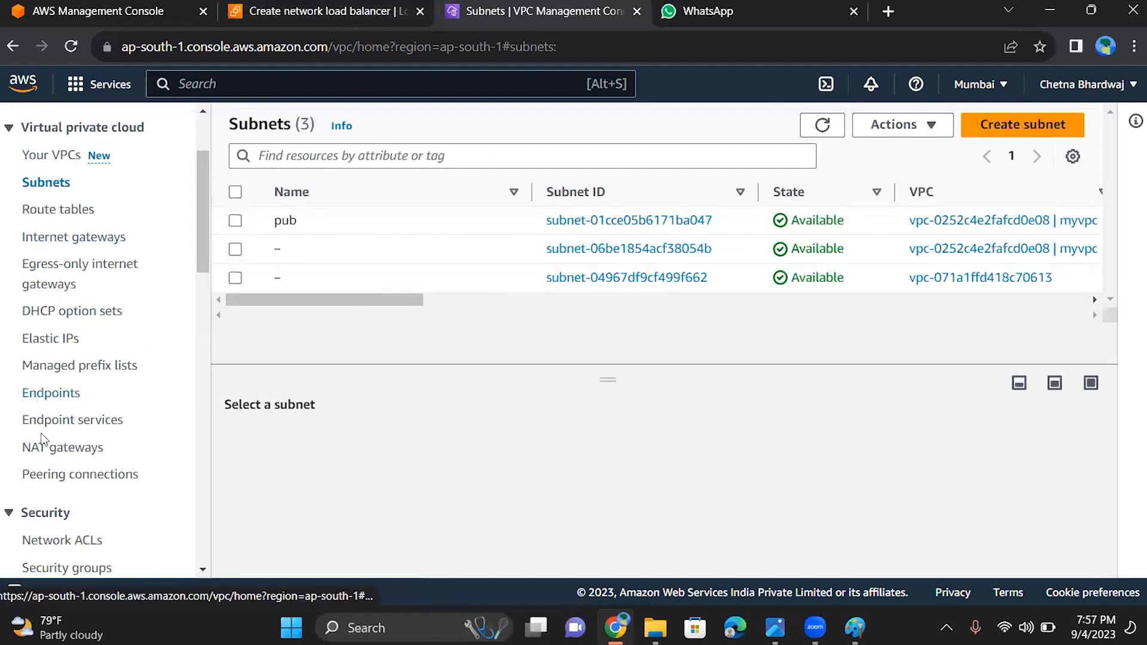
Open route table rtb-020546f7c4ebb5ffd and examine its VPC details and routes
left_click(70, 216)
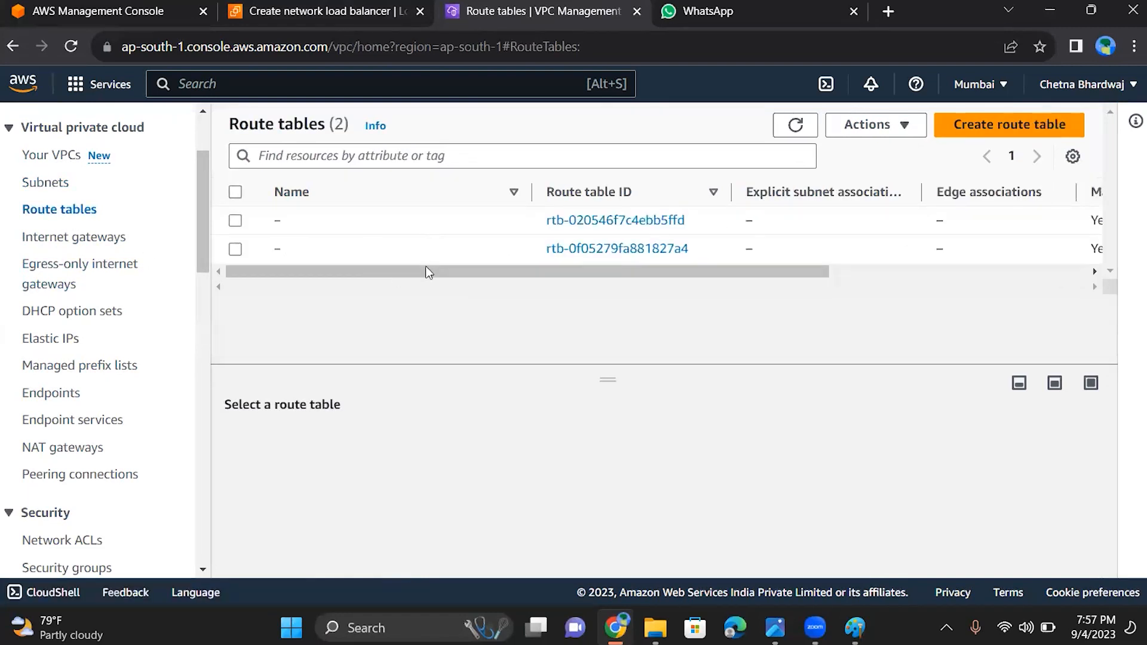
left_click_drag(425, 270, 499, 285)
scroll(498, 285, "right", 2)
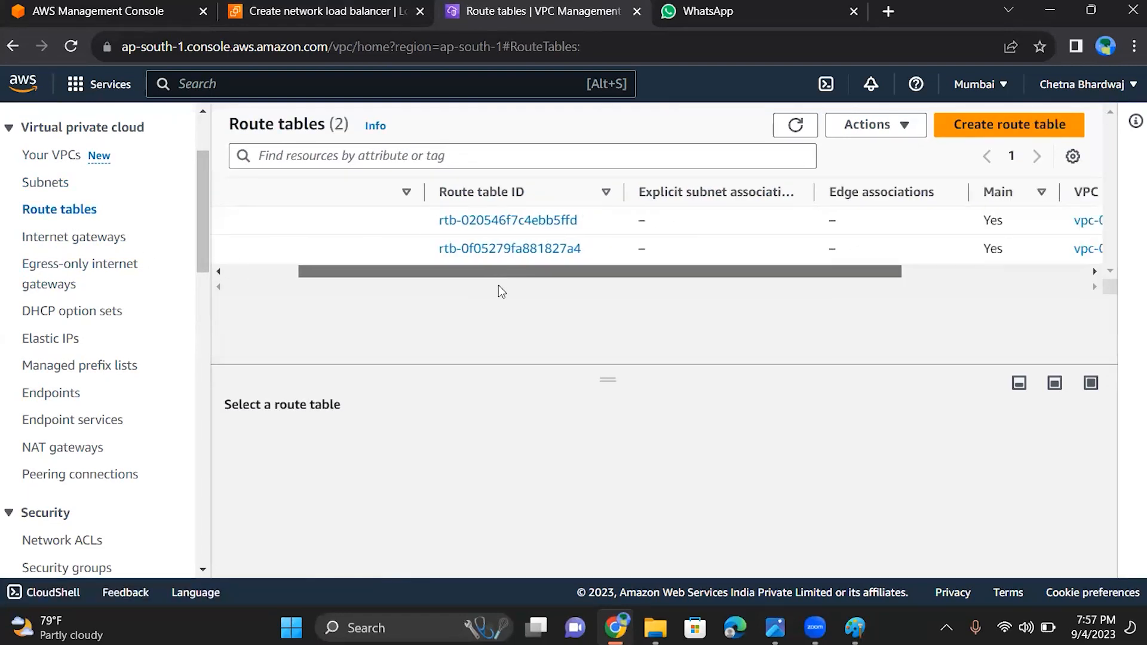
left_click(565, 221)
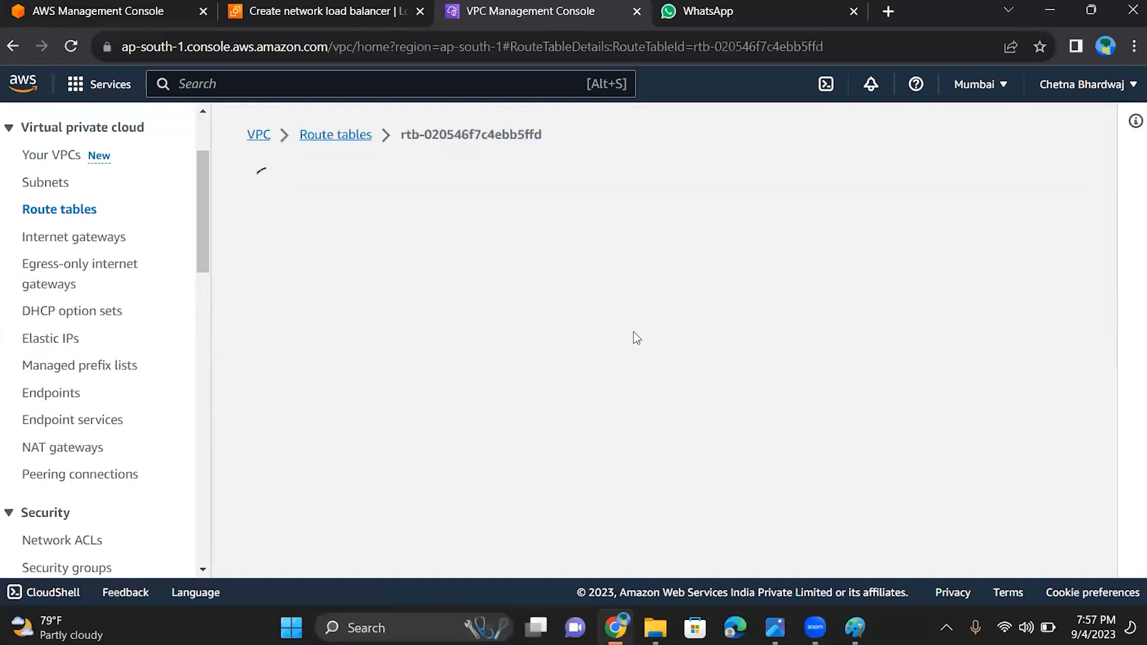
left_click_drag(1107, 220, 1103, 317)
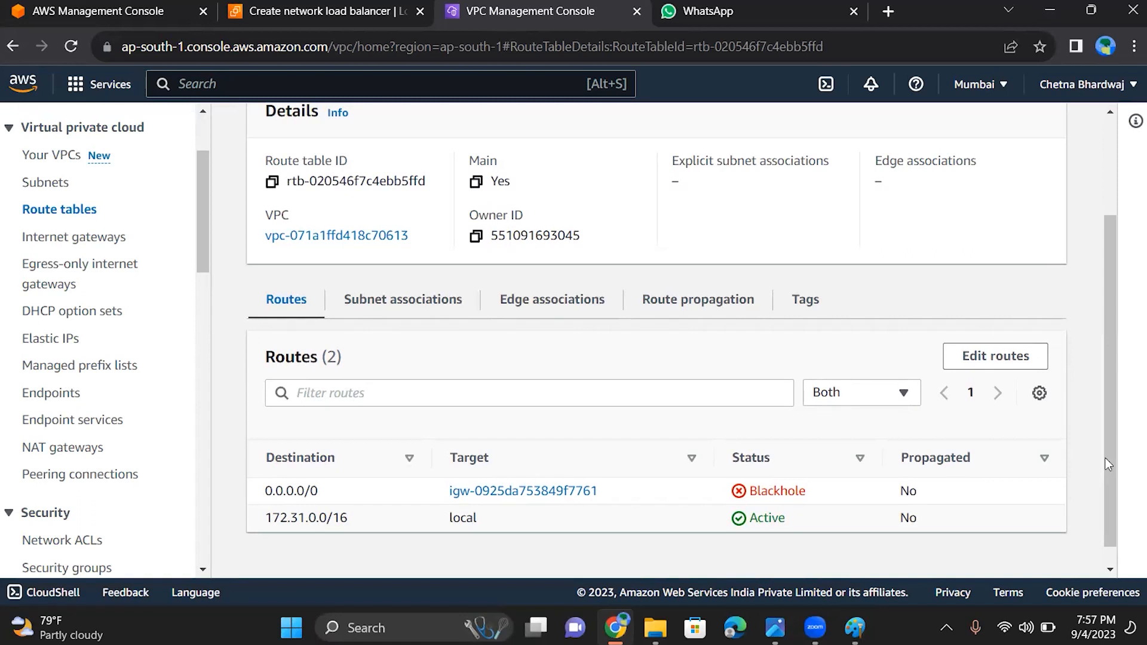
left_click_drag(1106, 458, 1092, 406)
scroll(1089, 400, "up", 1)
scroll(1085, 378, "up", 1)
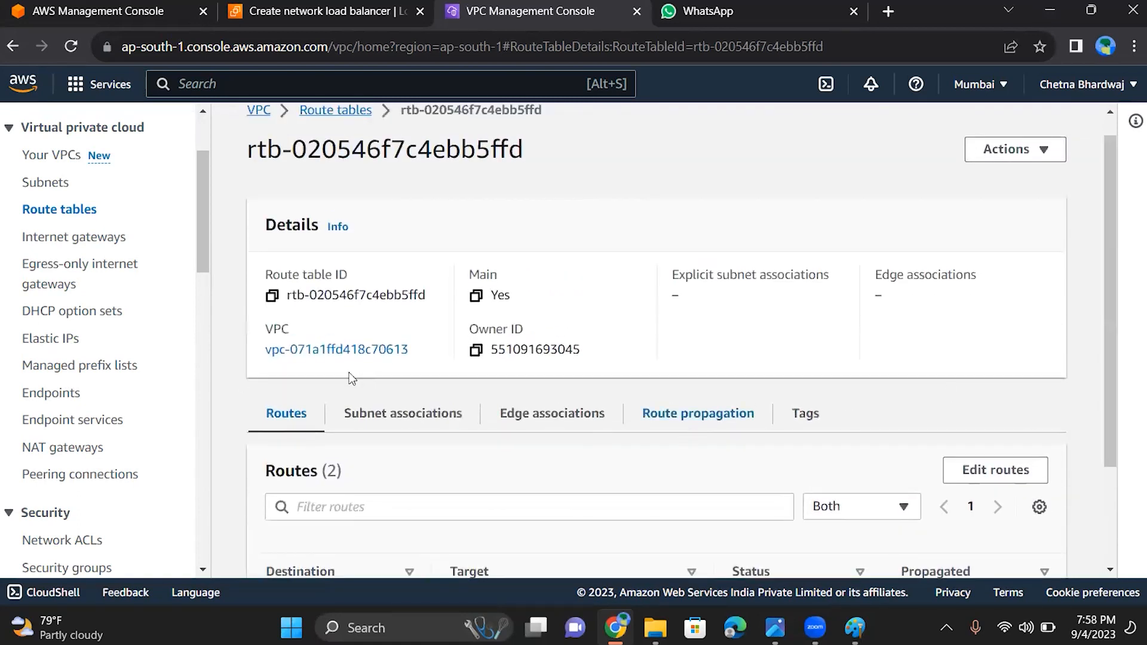
Review the route table's explicit and implicit subnet associations, then return to the route tables list
left_click(377, 414)
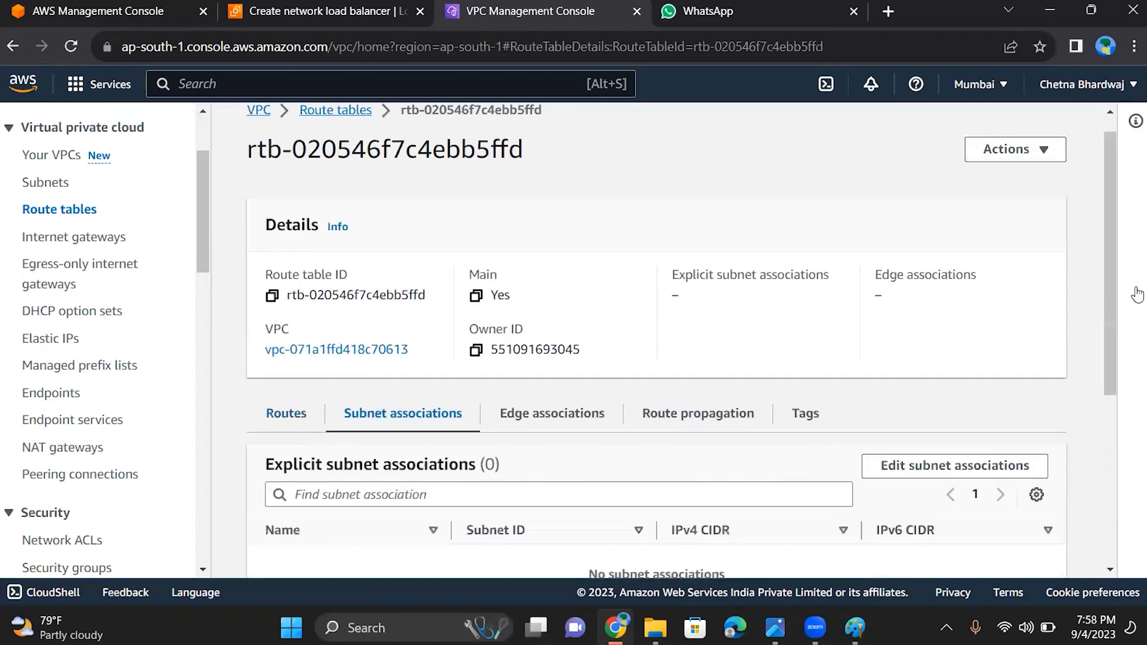
left_click_drag(1105, 287, 1132, 486)
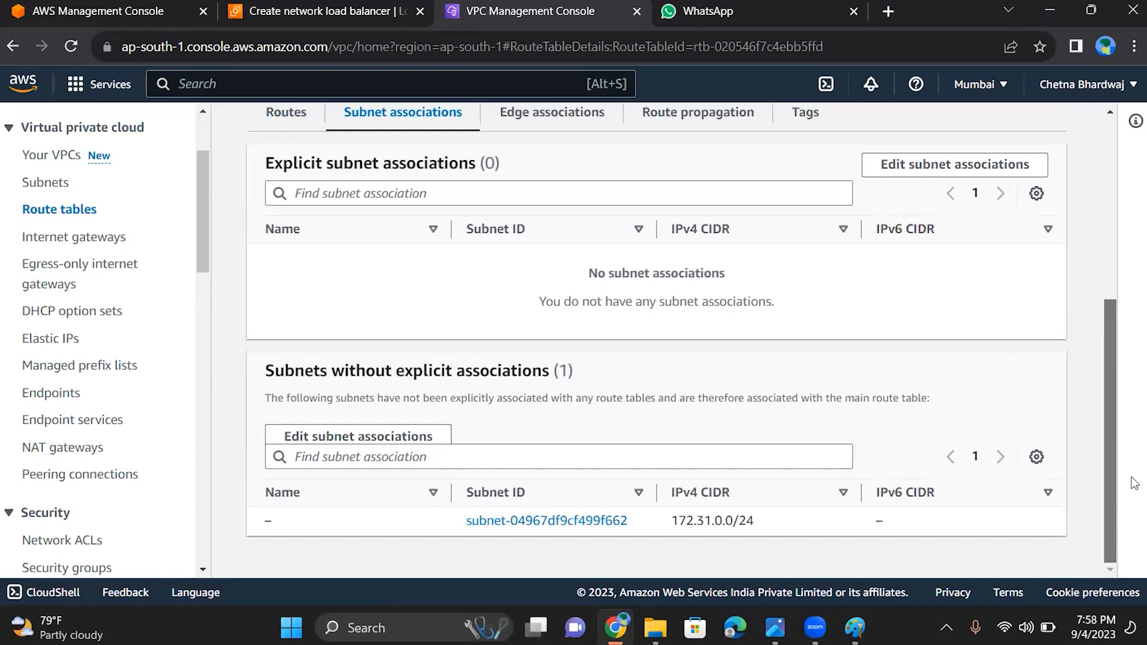
scroll(1106, 351, "up", 3)
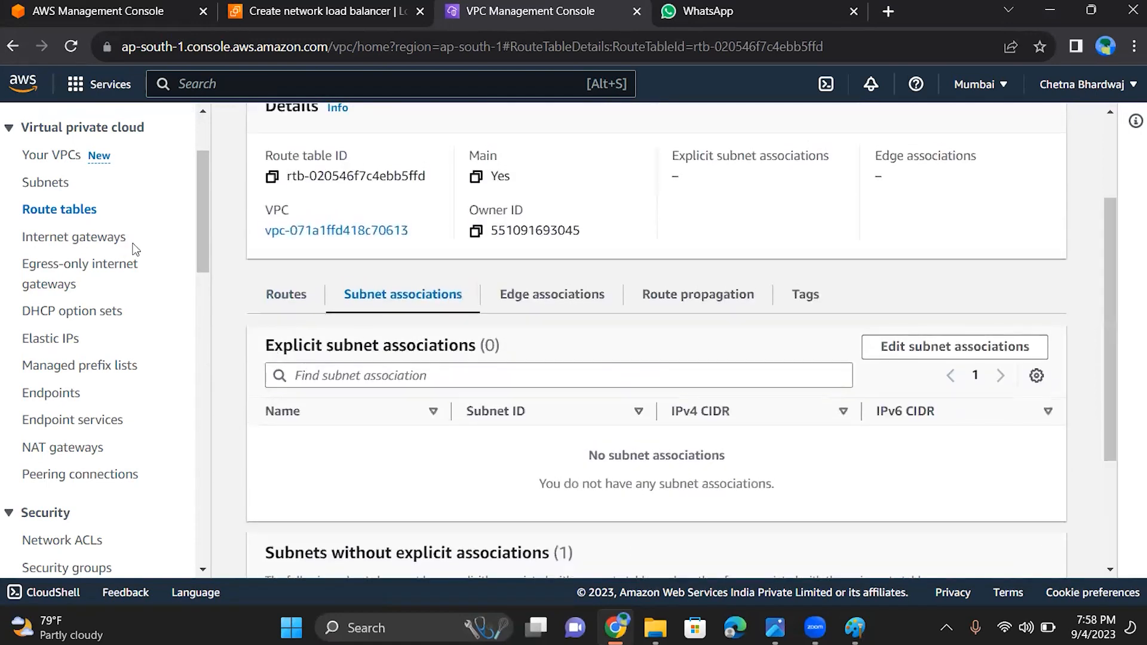
left_click(71, 211)
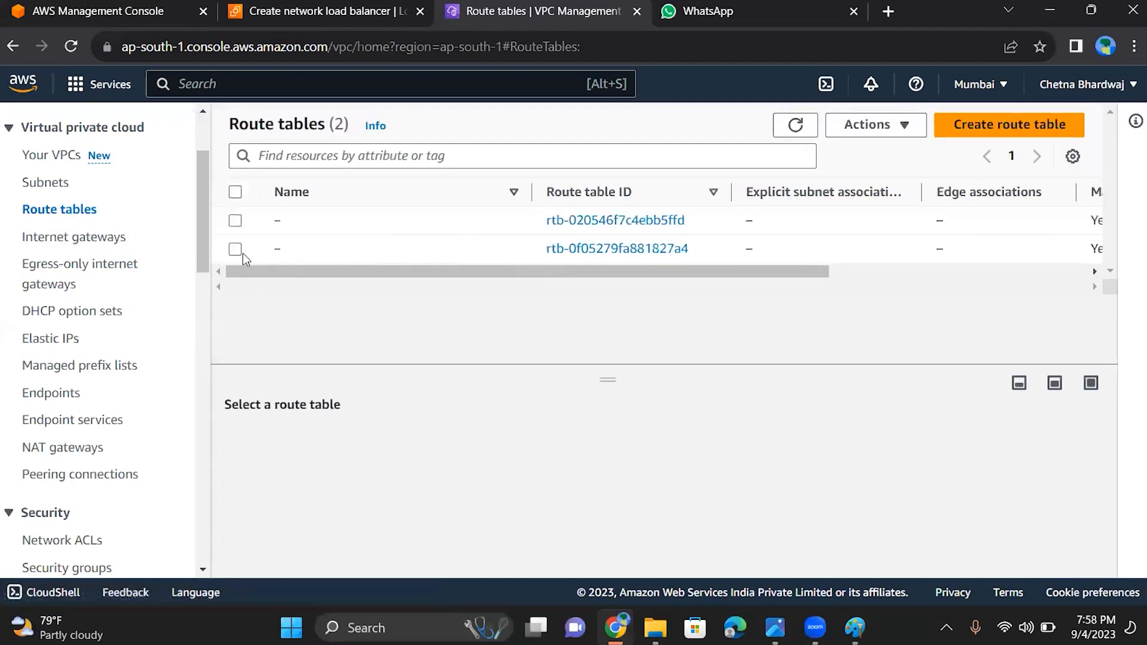
Select route table rtb-0f05279fa881827a4 and examine its routes
left_click(235, 249)
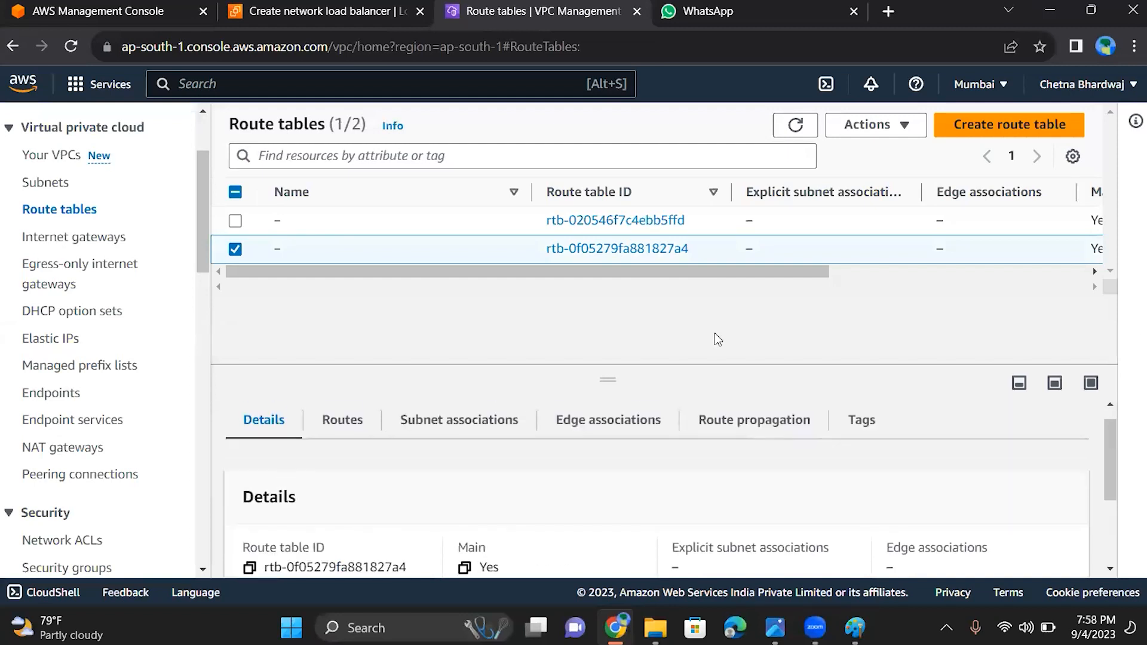
left_click(335, 425)
scroll(609, 478, "down", 2)
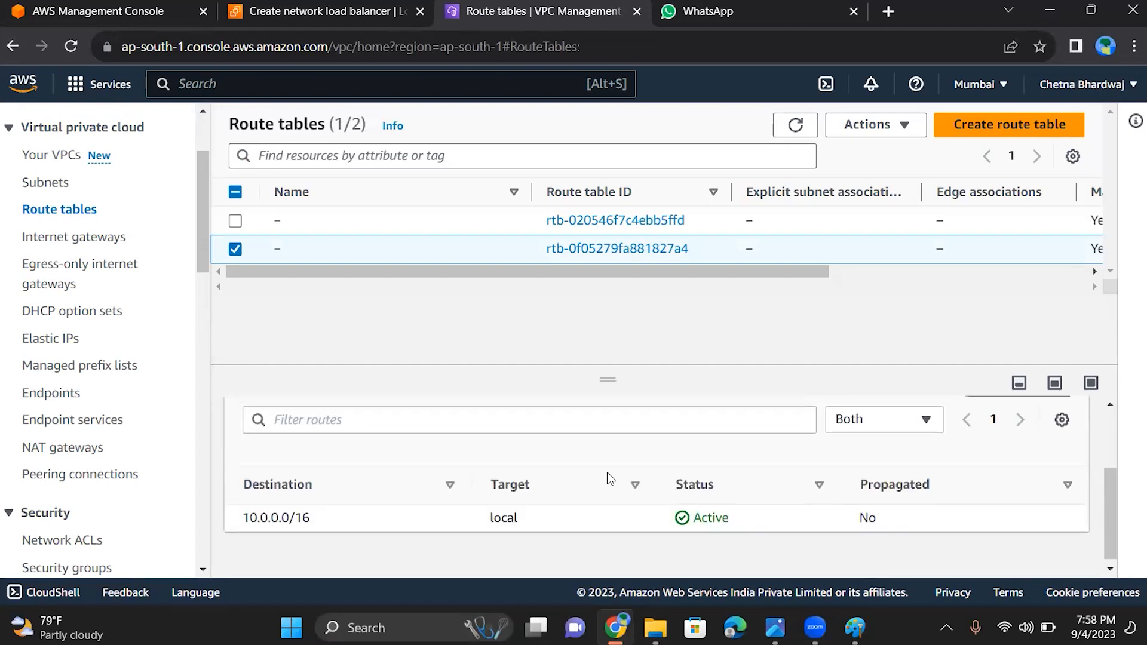
scroll(609, 478, "up", 2)
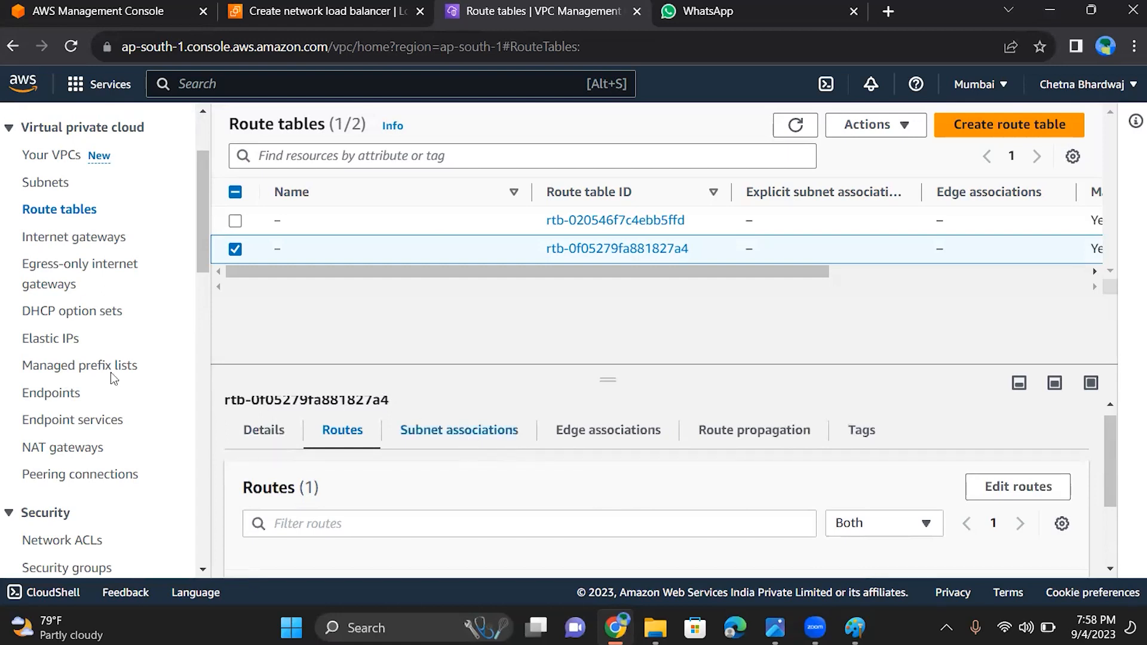
Check which actions are available for internet gateway intgt, then return to the route tables list
left_click(78, 241)
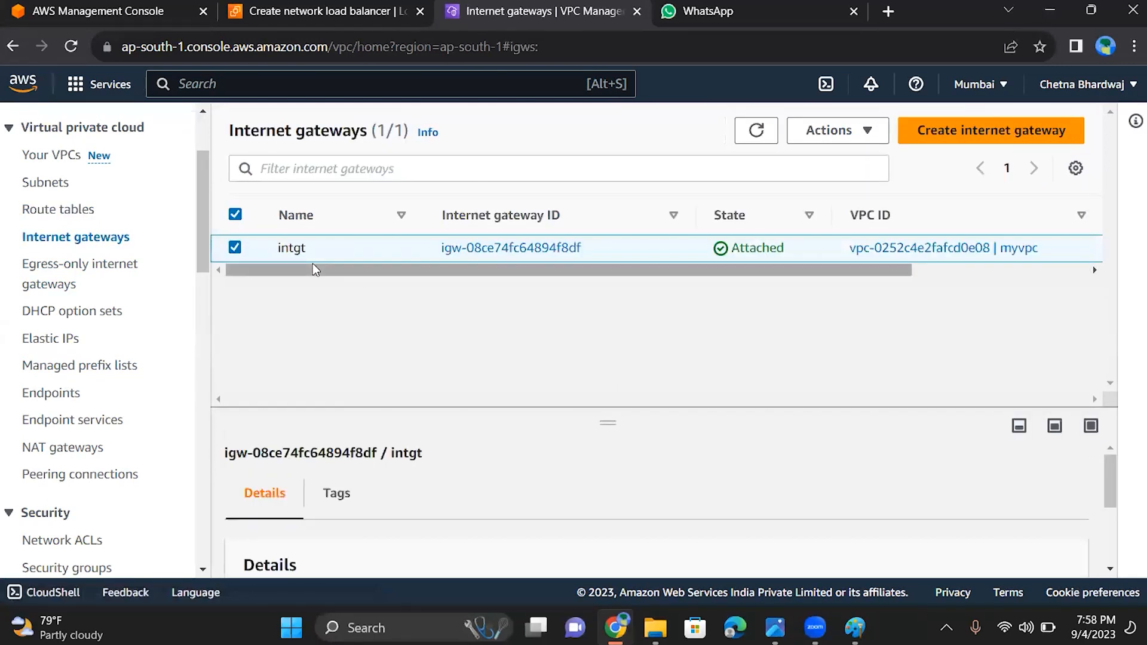
left_click(855, 132)
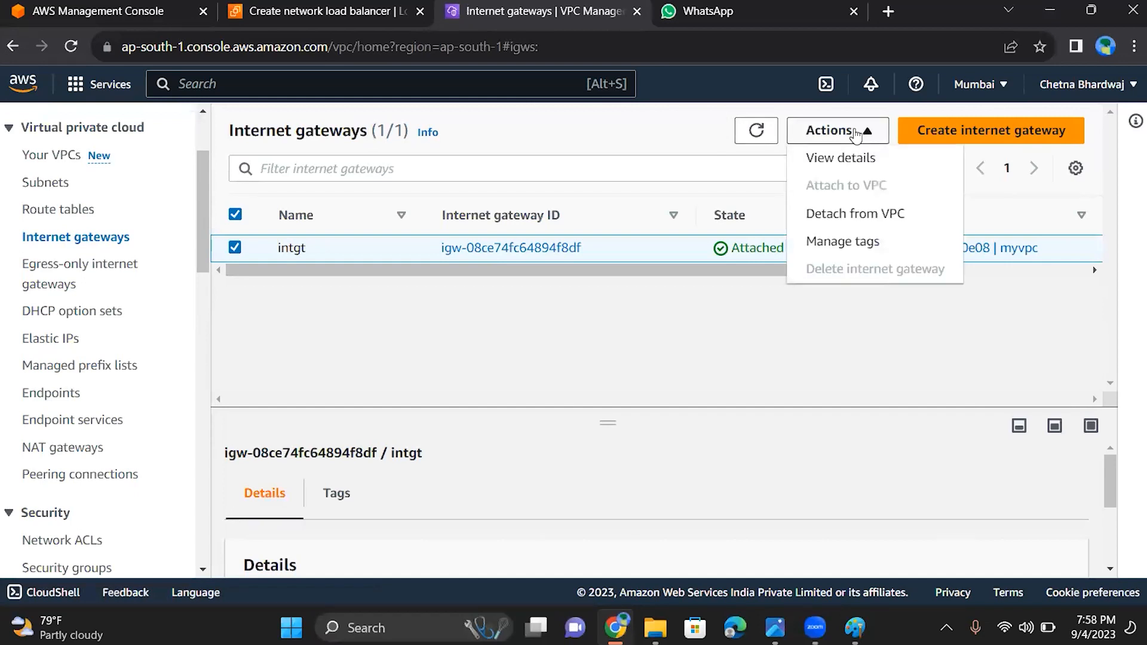
left_click(754, 297)
left_click(56, 214)
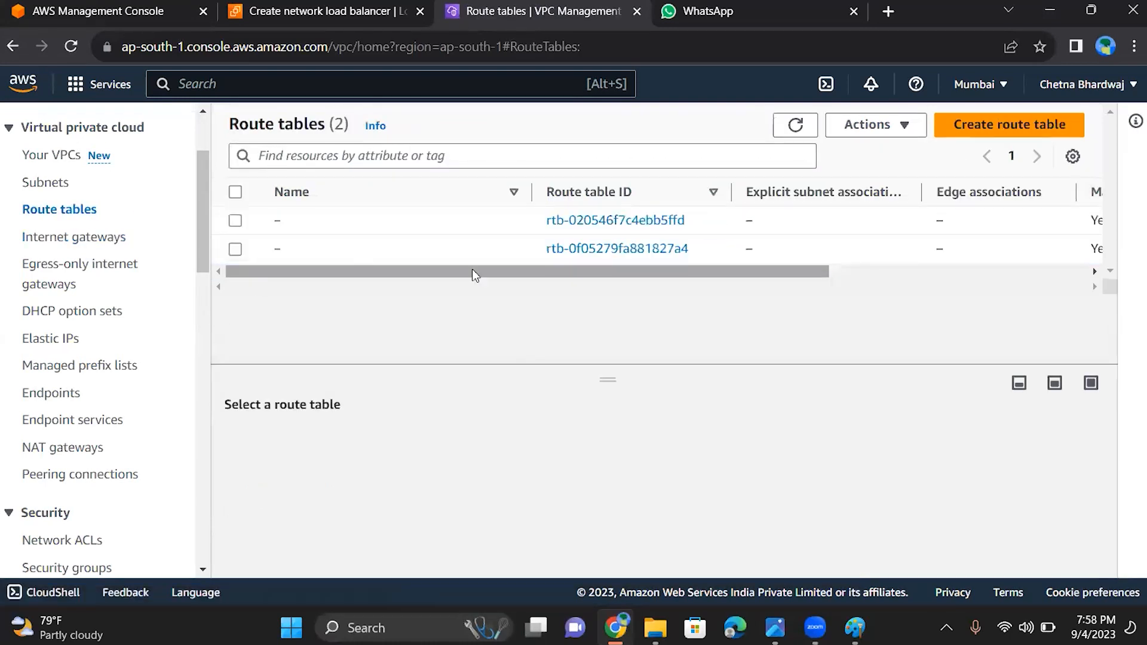
Open route table rtb-020546f7c4ebb5ffd, review its VPC and routes, and go back to the route tables list
left_click(647, 230)
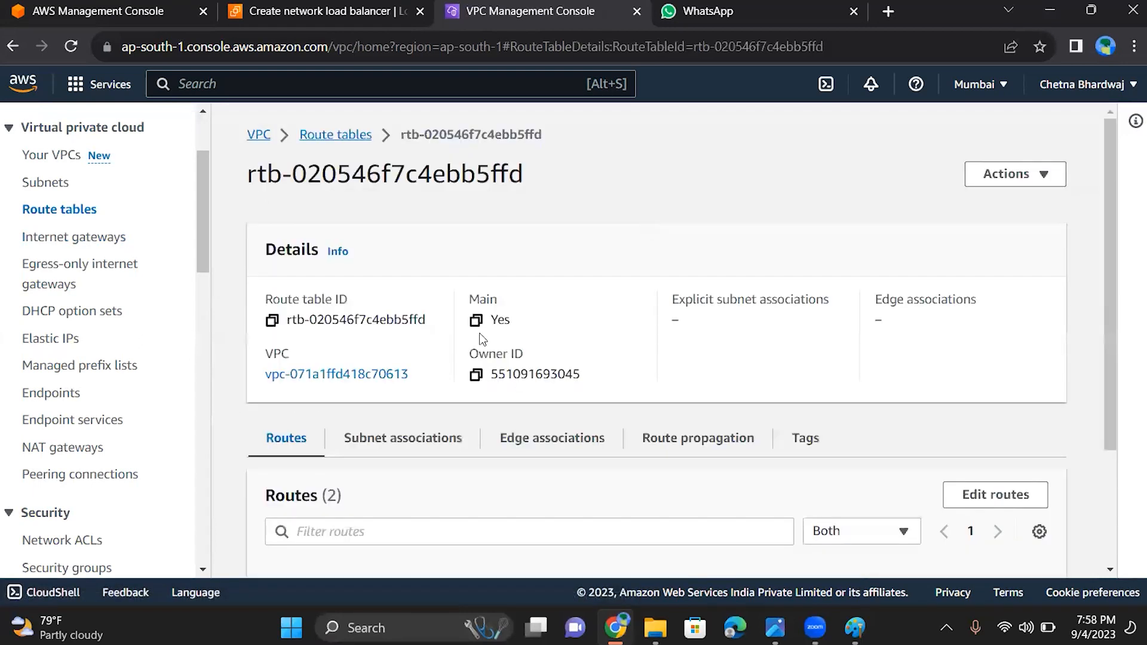
scroll(1113, 263, "down", 3)
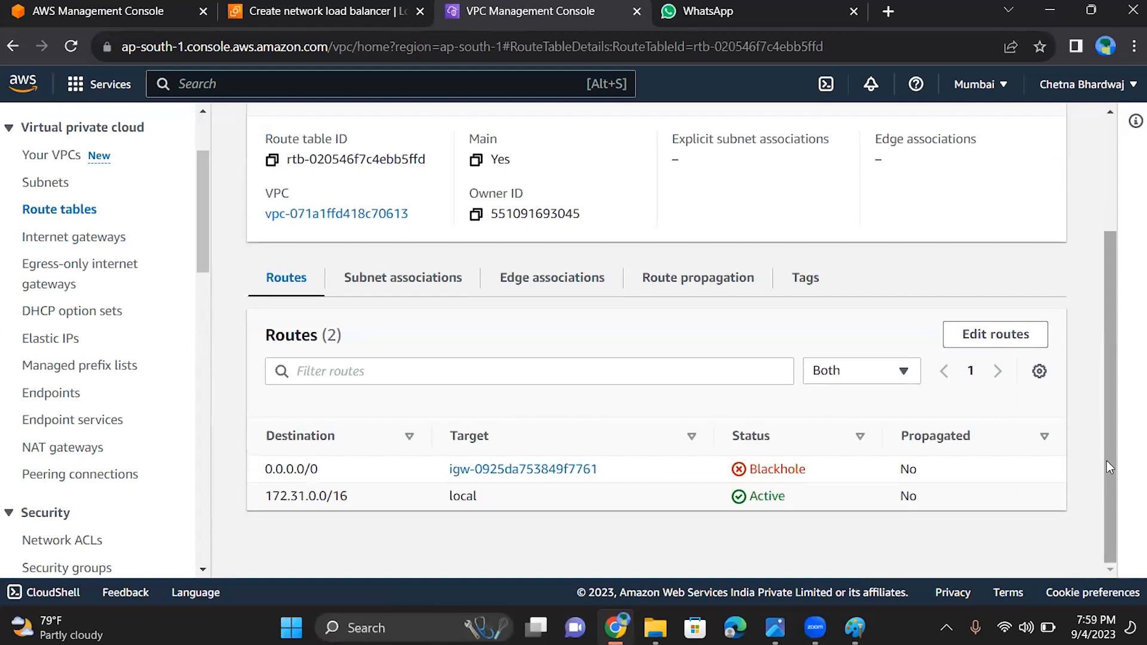
scroll(1089, 376, "up", 3)
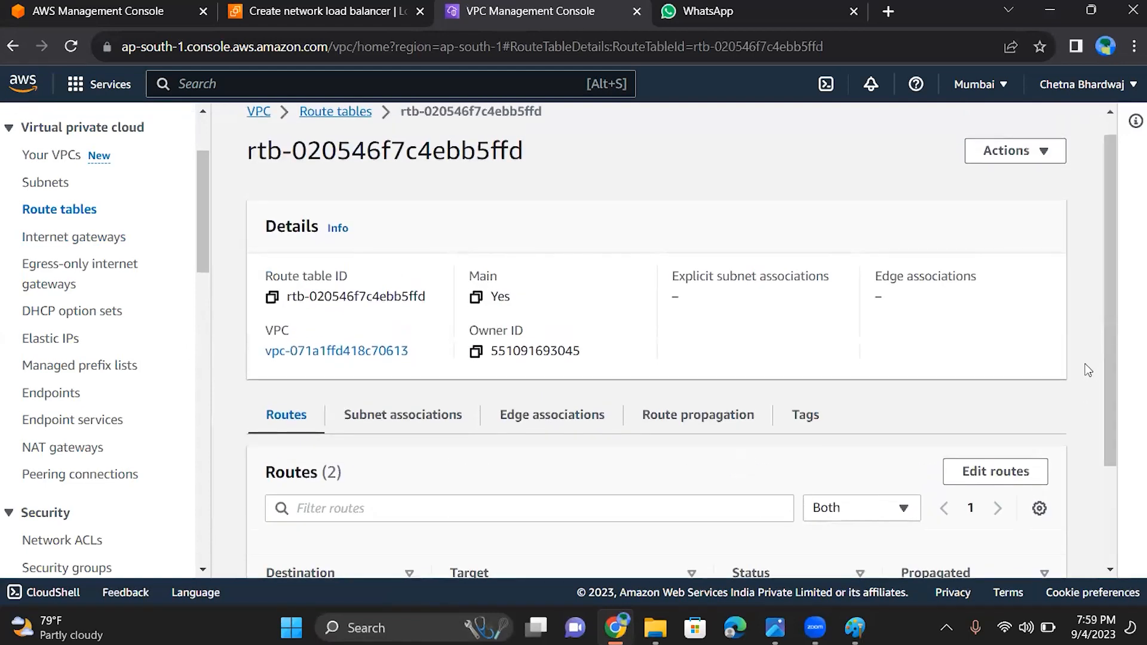
left_click(326, 112)
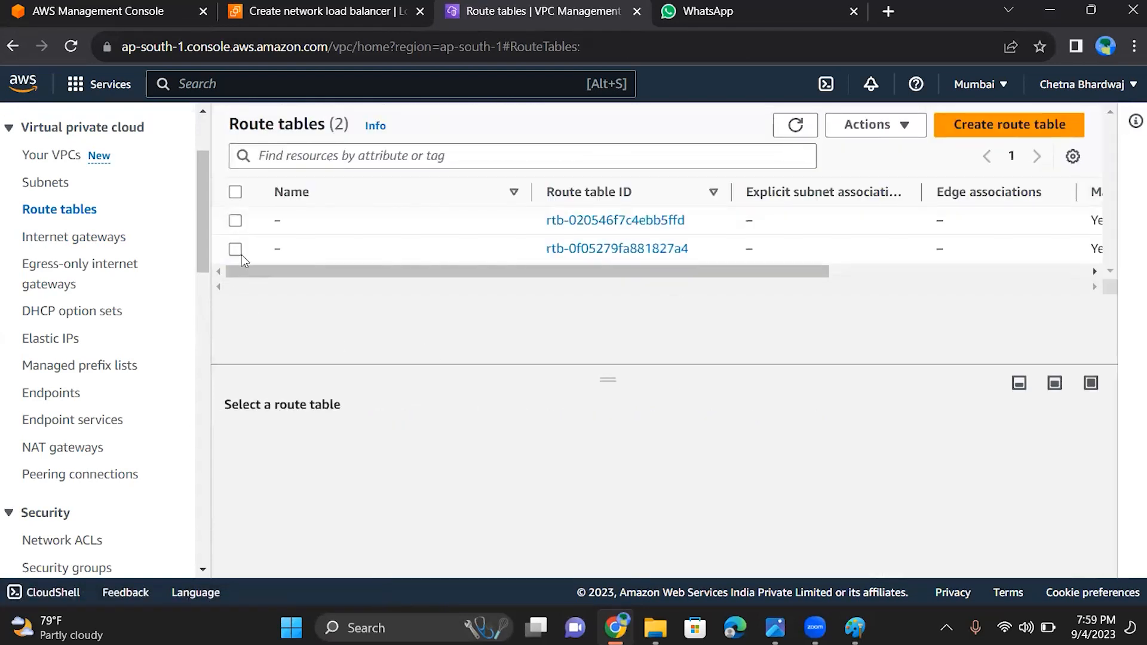
Open myvpc's route table rtb-0f05279fa881827a4 and start editing its routes
left_click(263, 253)
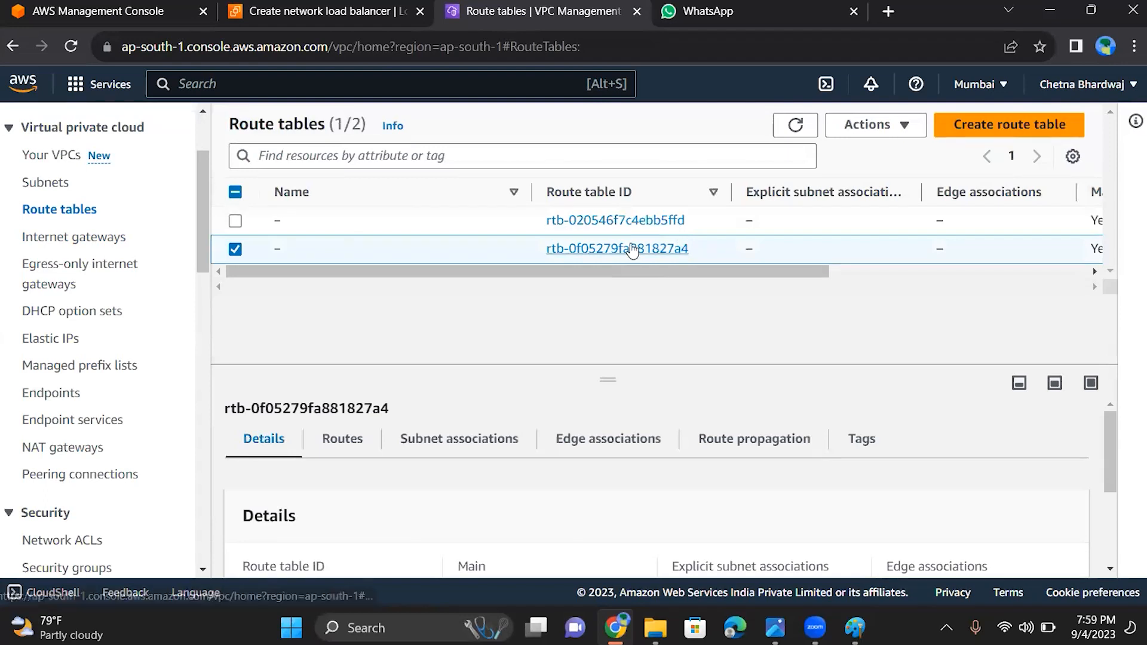
left_click(632, 248)
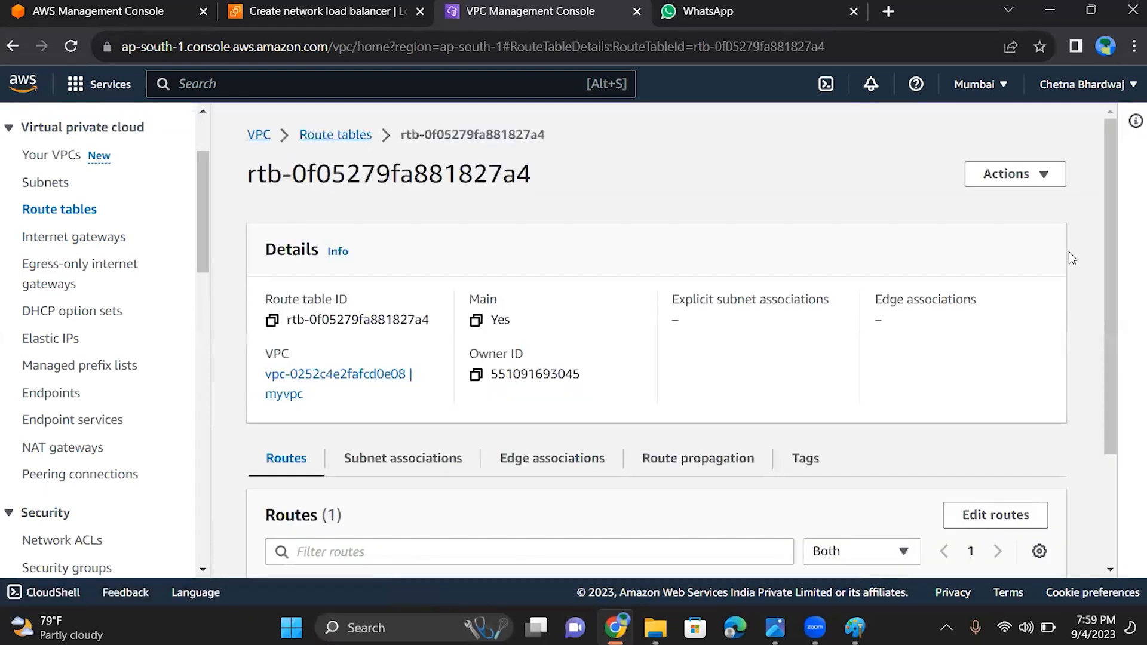
left_click_drag(1107, 400, 1107, 397)
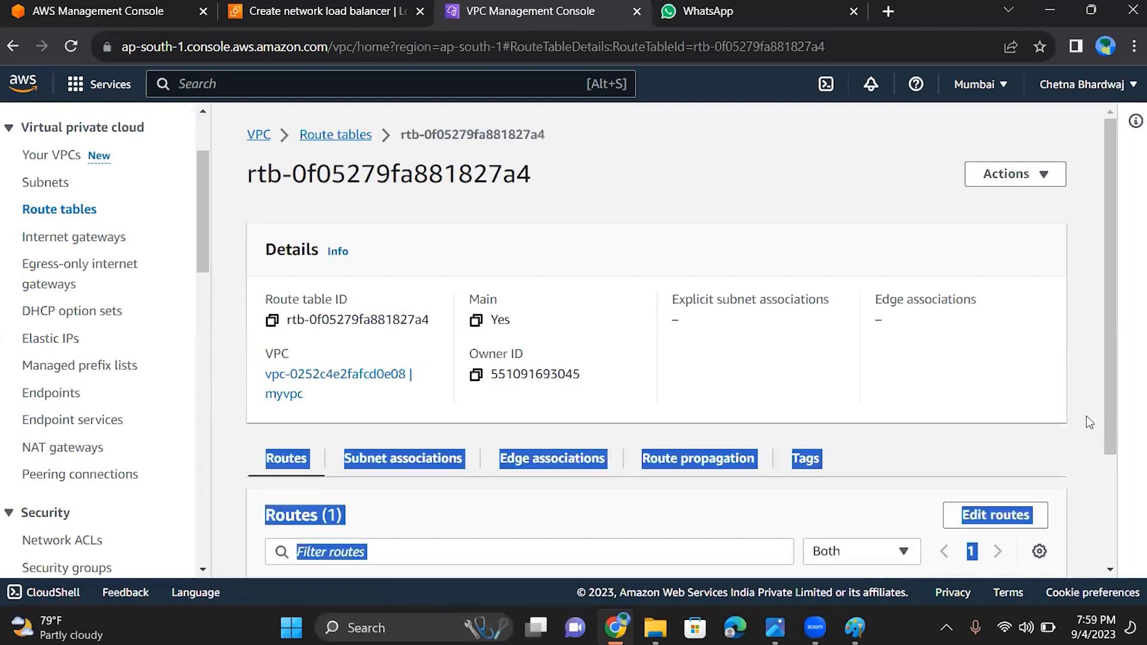
left_click(1076, 442)
scroll(1099, 442, "down", 3)
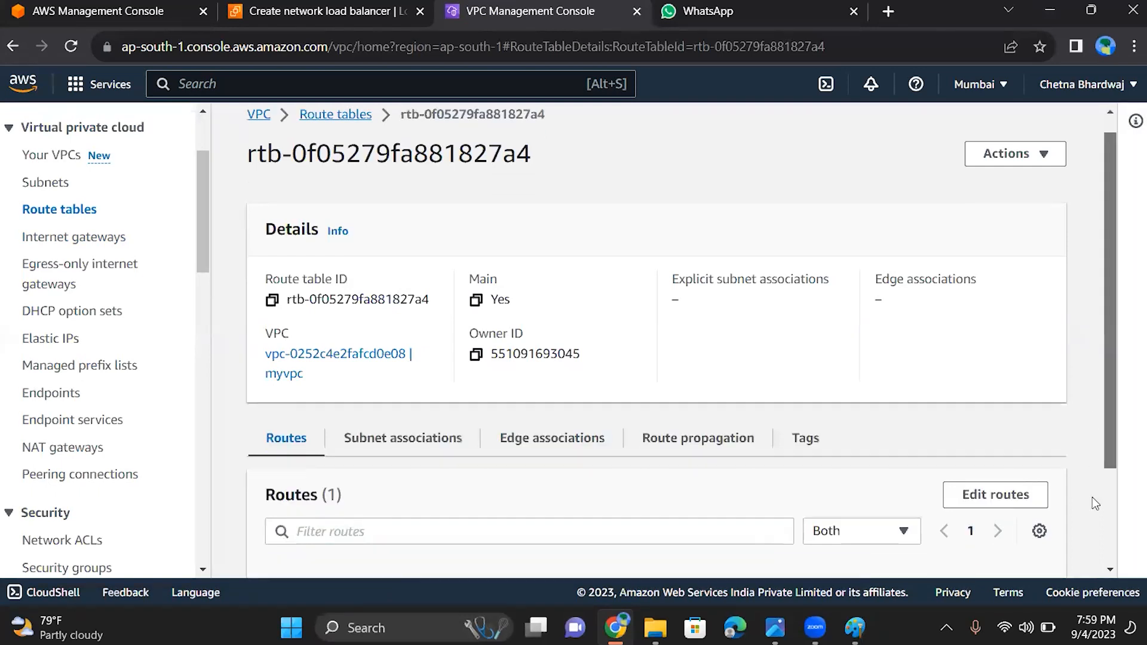
left_click(1010, 364)
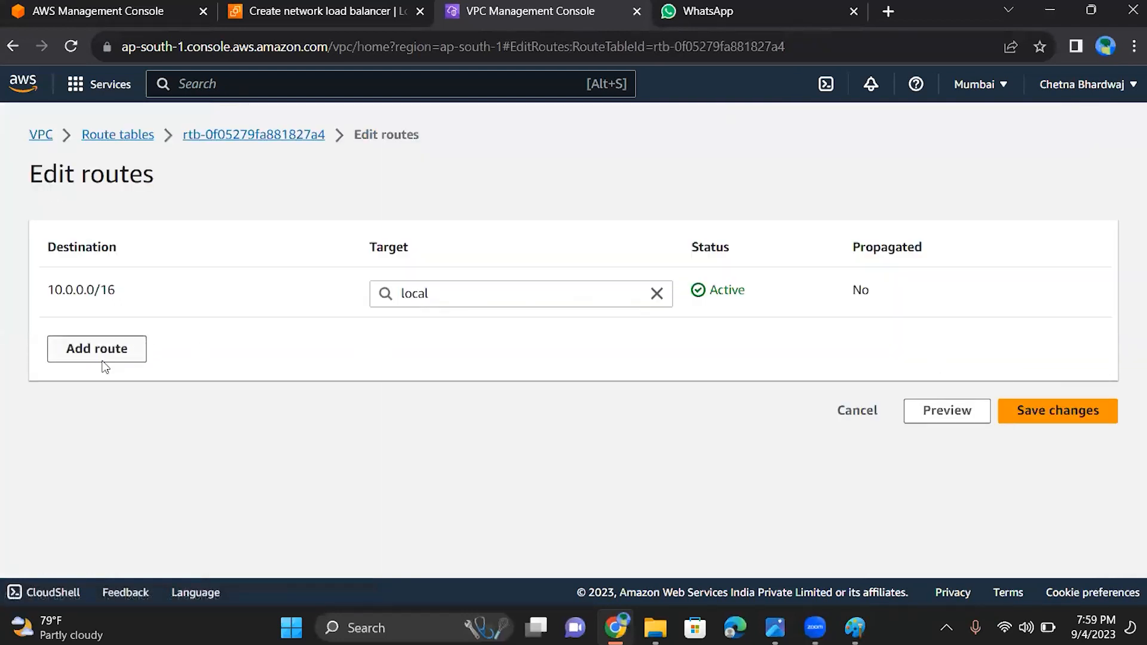
Add a route with destination 0.0.0.0/0 targeting internet gateway igw-08ce74fc64894f8df (intgt) and save the changes
left_click(102, 361)
left_click(114, 346)
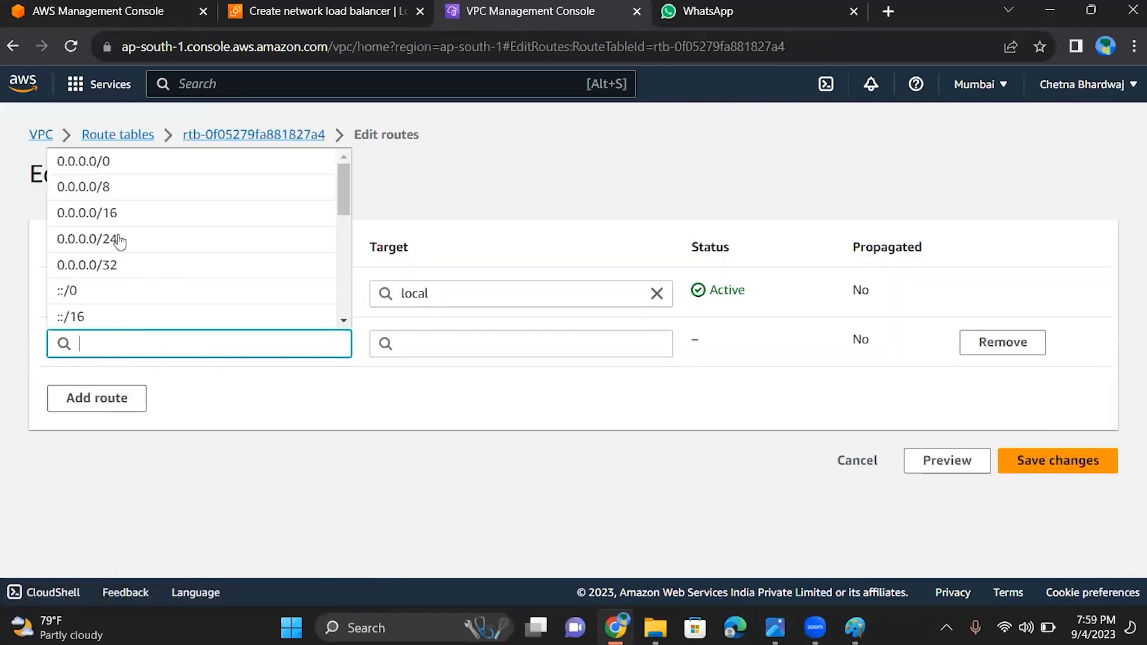
left_click(120, 162)
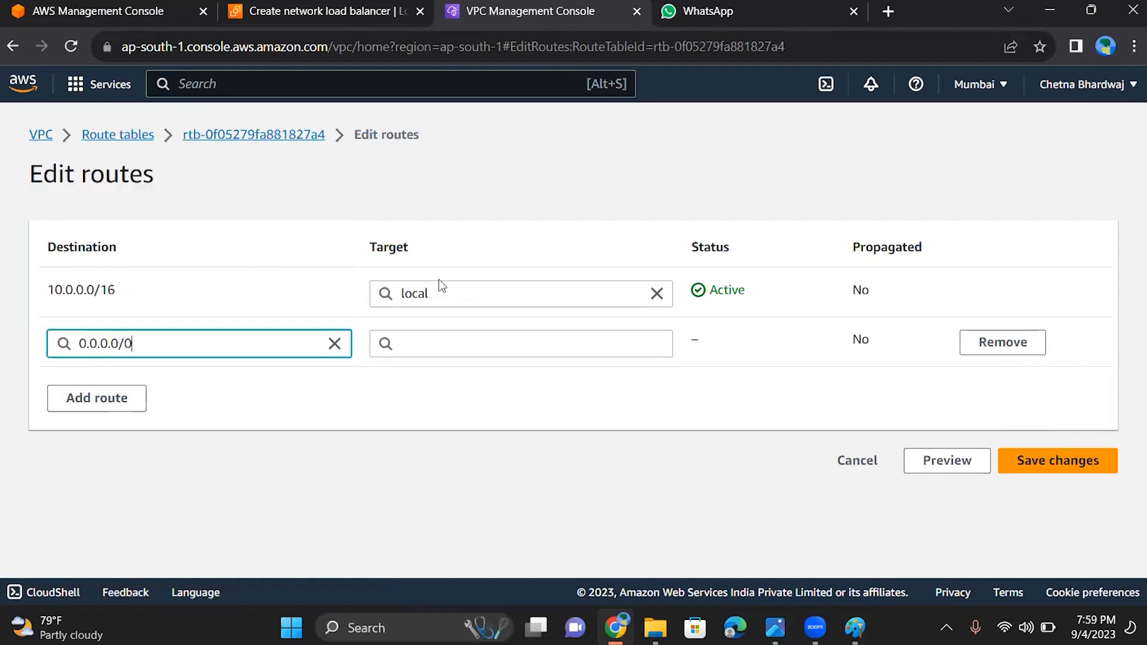
left_click(474, 344)
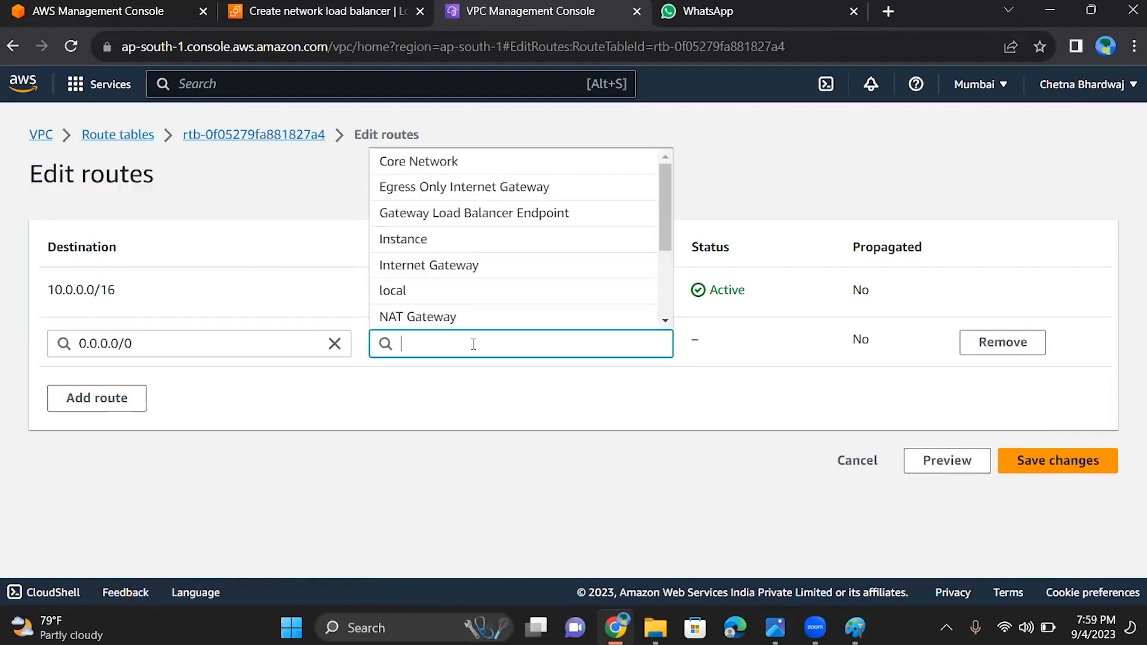
left_click(472, 266)
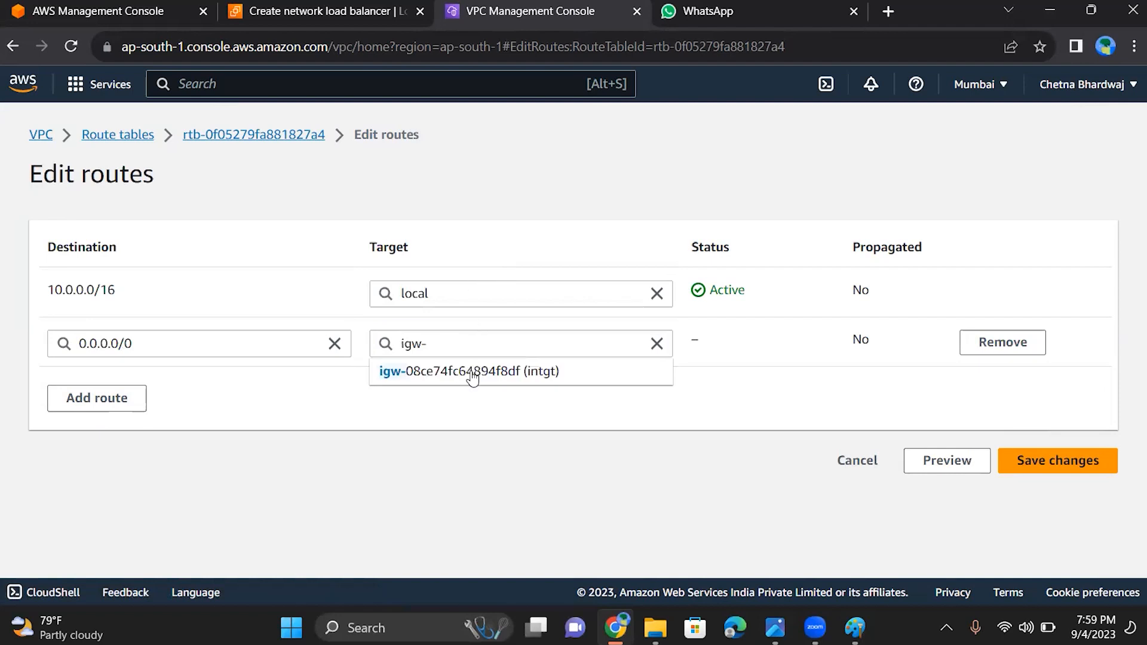
left_click(471, 378)
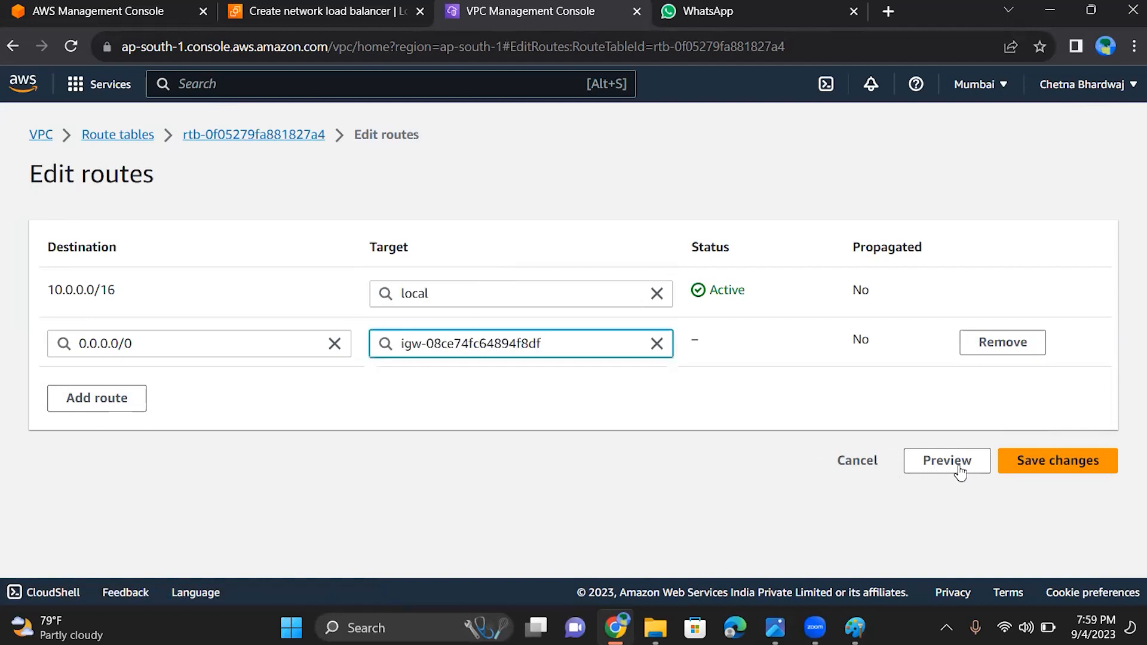
left_click(1018, 460)
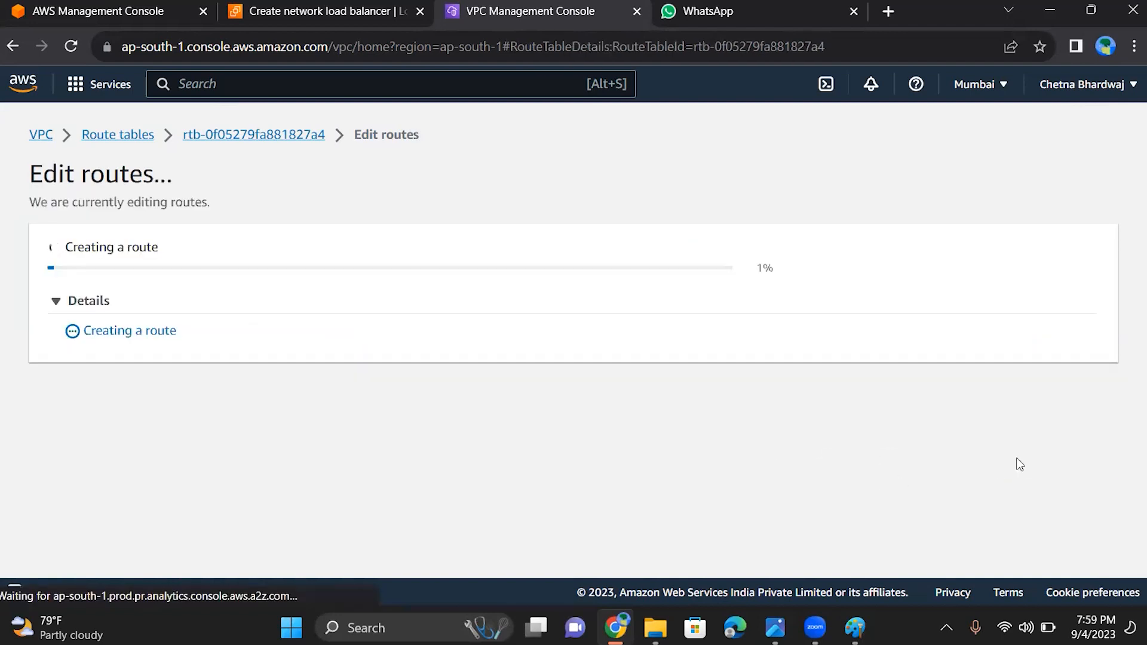
Return to the network load balancer form and refresh its list of VPCs
left_click(319, 14)
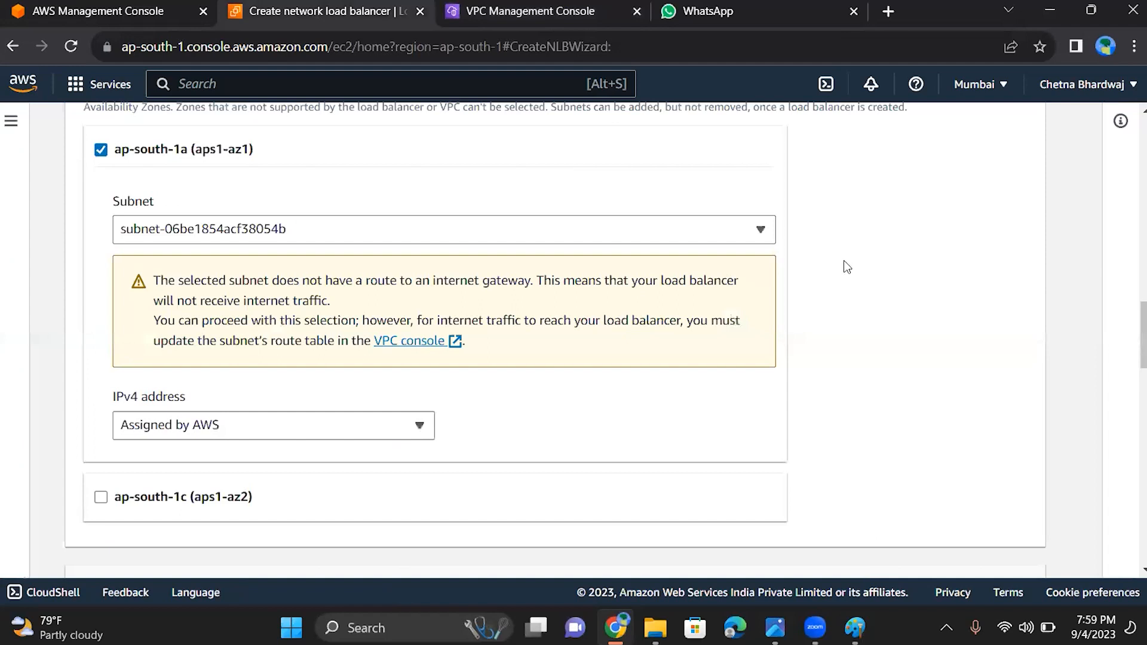
scroll(847, 267, "up", 4)
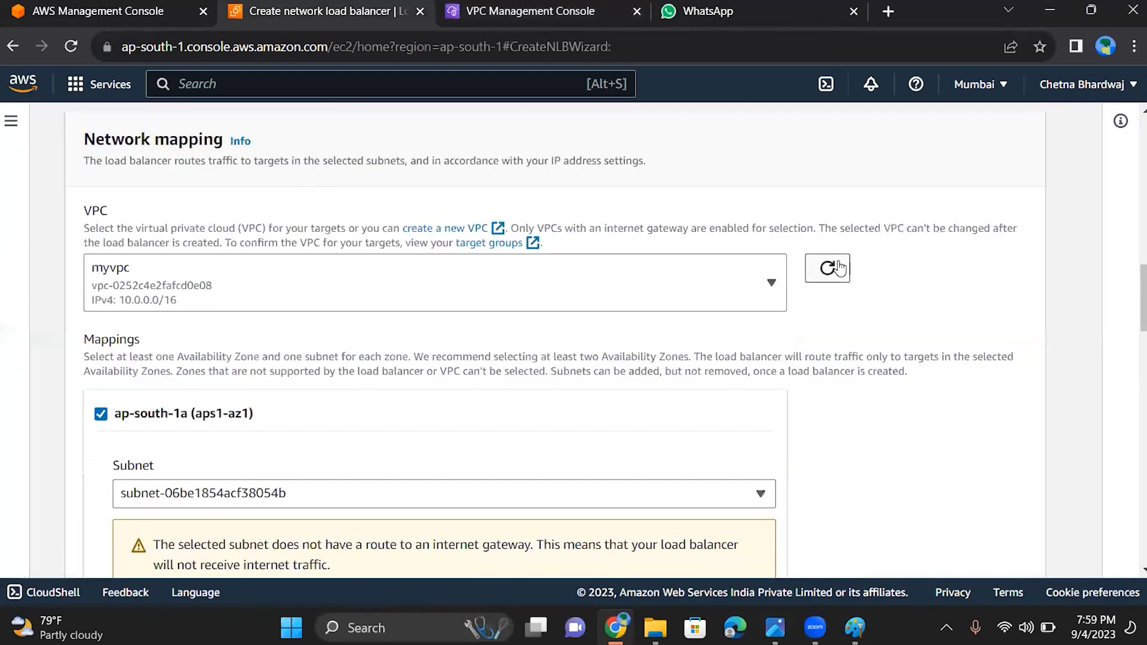
left_click(828, 270)
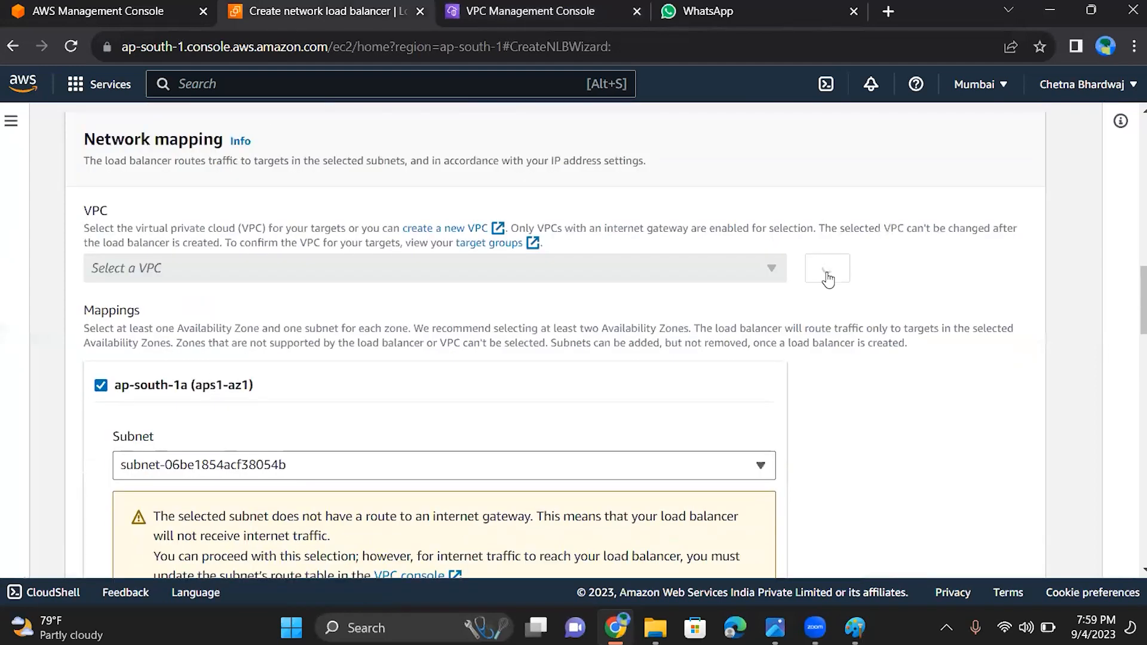
left_click(828, 272)
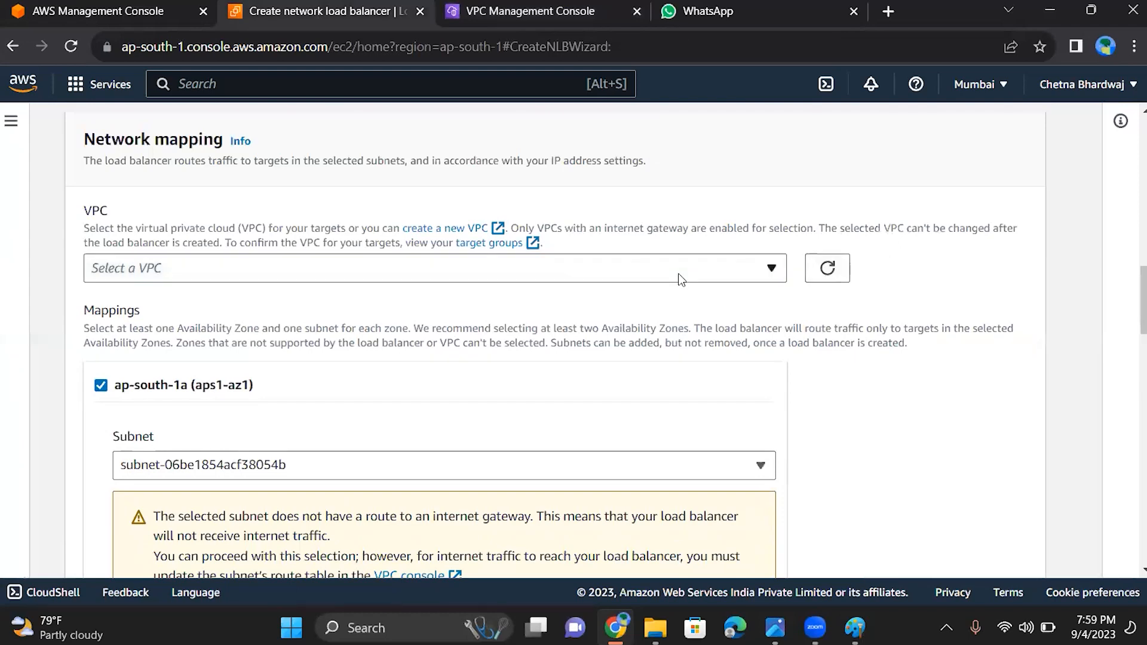
Choose myvpc as the load balancer's VPC and enable the ap-south-1a availability zone mapping
left_click(530, 268)
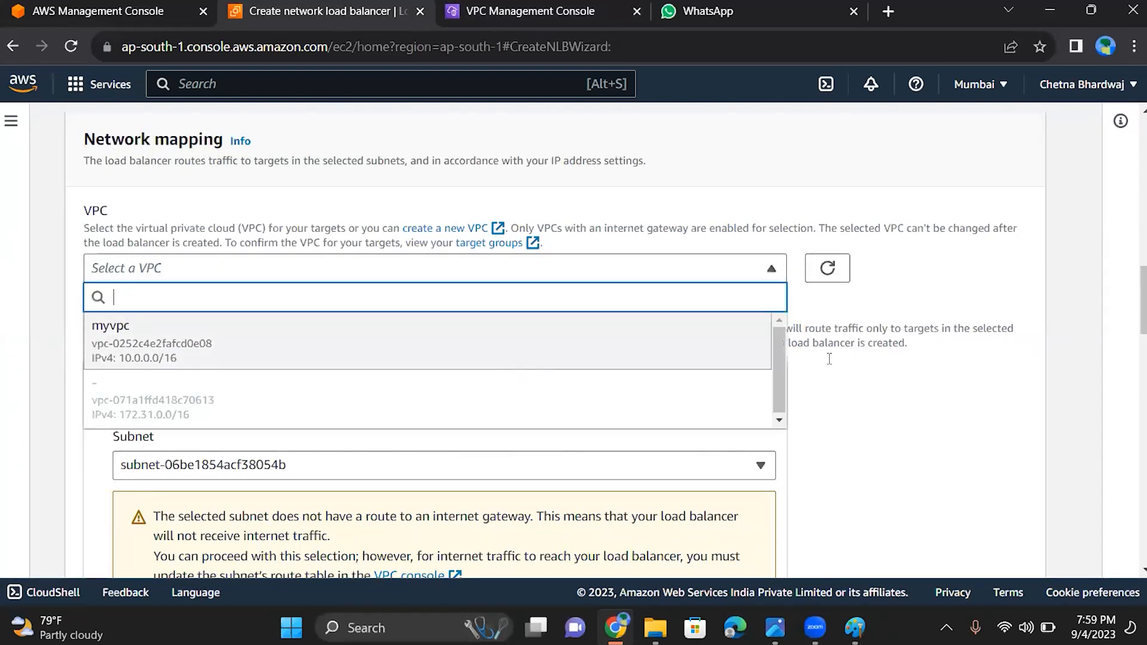
key("Return")
scroll(844, 365, "down", 2)
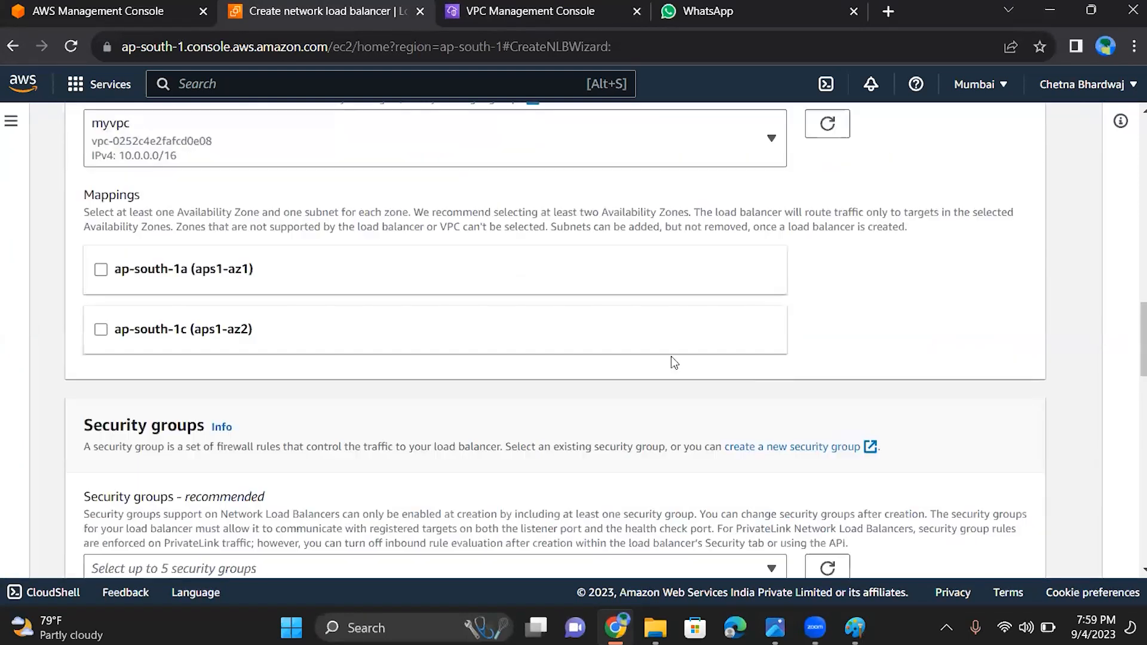
left_click(489, 246)
Replace the load balancer's default security group with launch-wizard-2
scroll(909, 339, "down", 1)
scroll(910, 340, "down", 4)
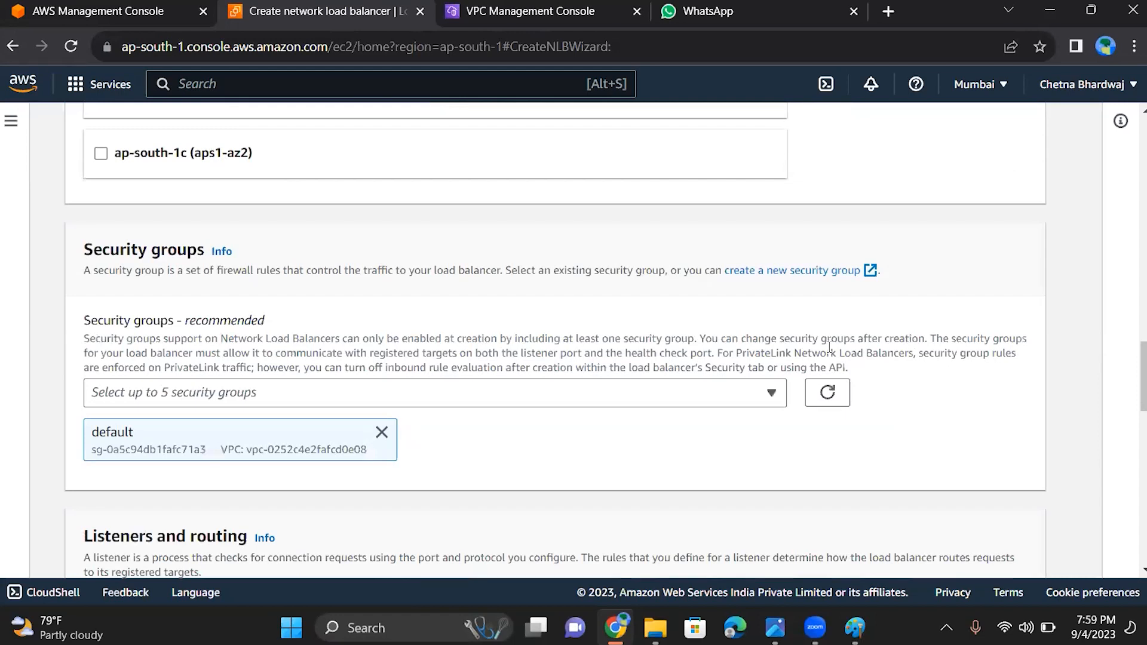
left_click(478, 392)
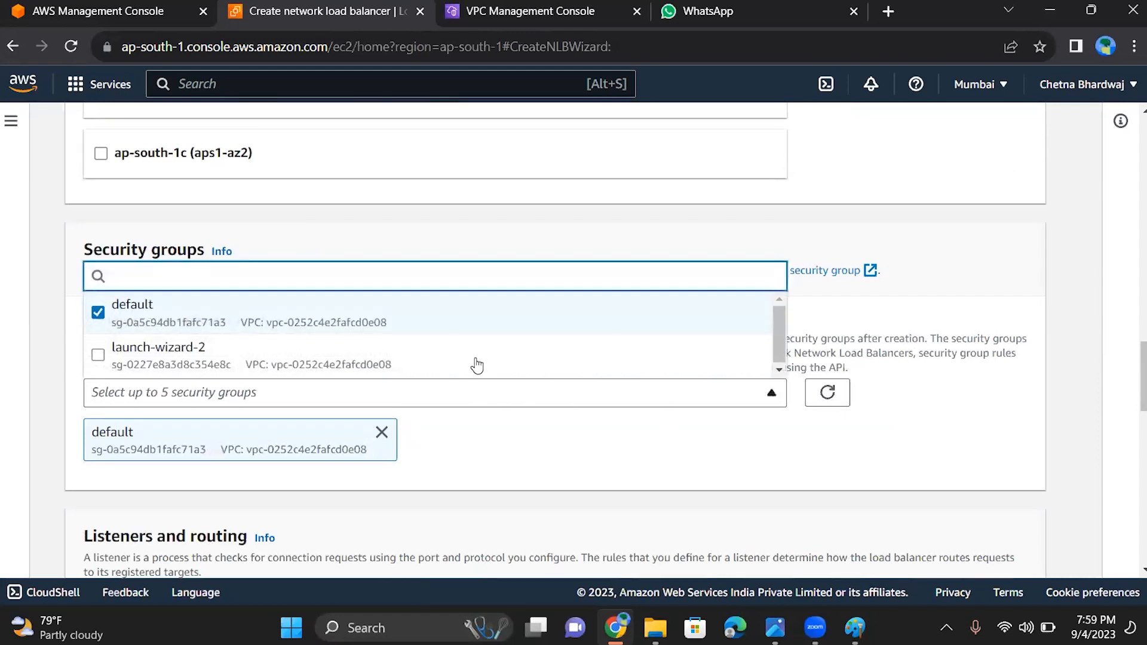
left_click(538, 356)
left_click(549, 310)
left_click(550, 310)
left_click(548, 309)
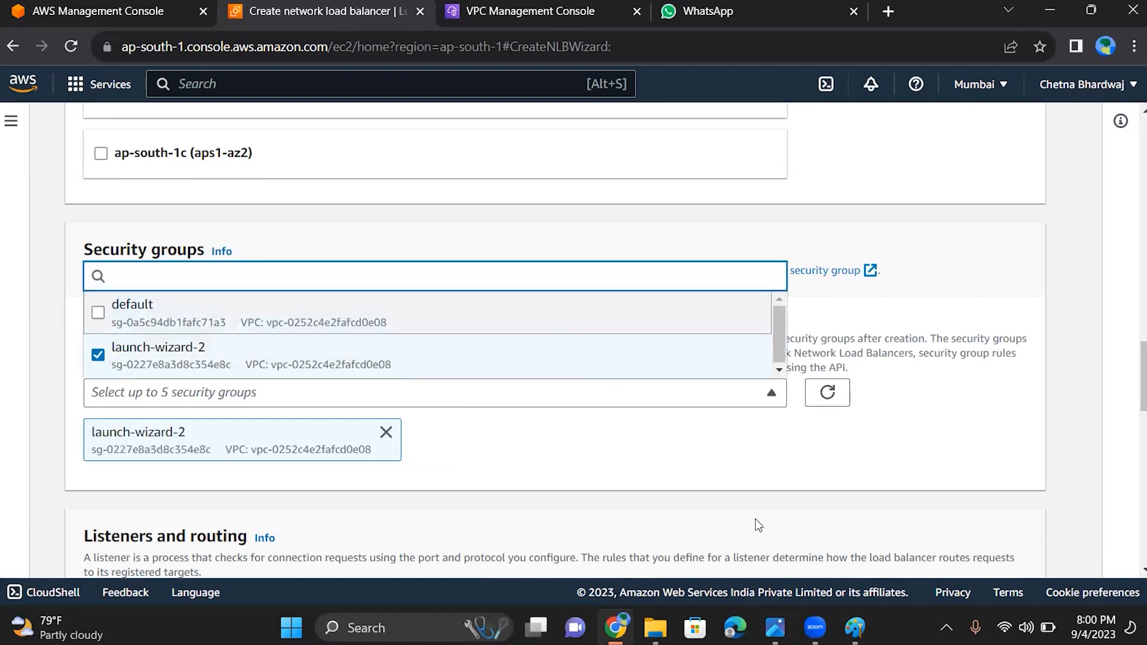
left_click(842, 493)
Set the TCP:80 listener to forward to target group gt2, then review the load balancer's configuration summary
scroll(841, 493, "down", 3)
scroll(840, 488, "down", 3)
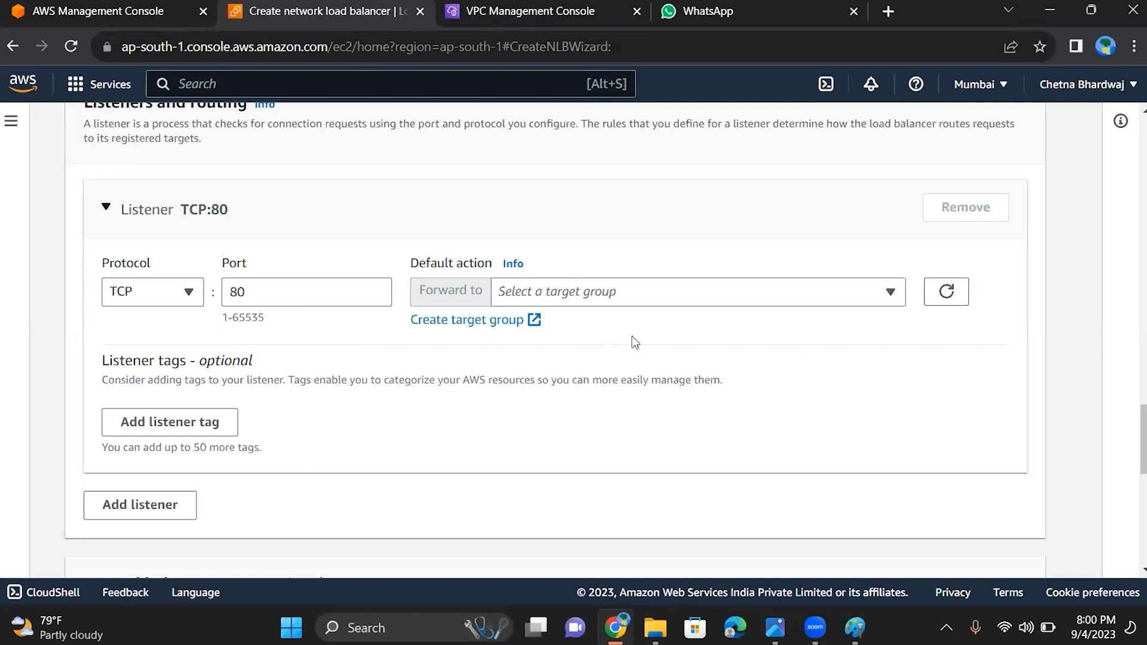
left_click(571, 293)
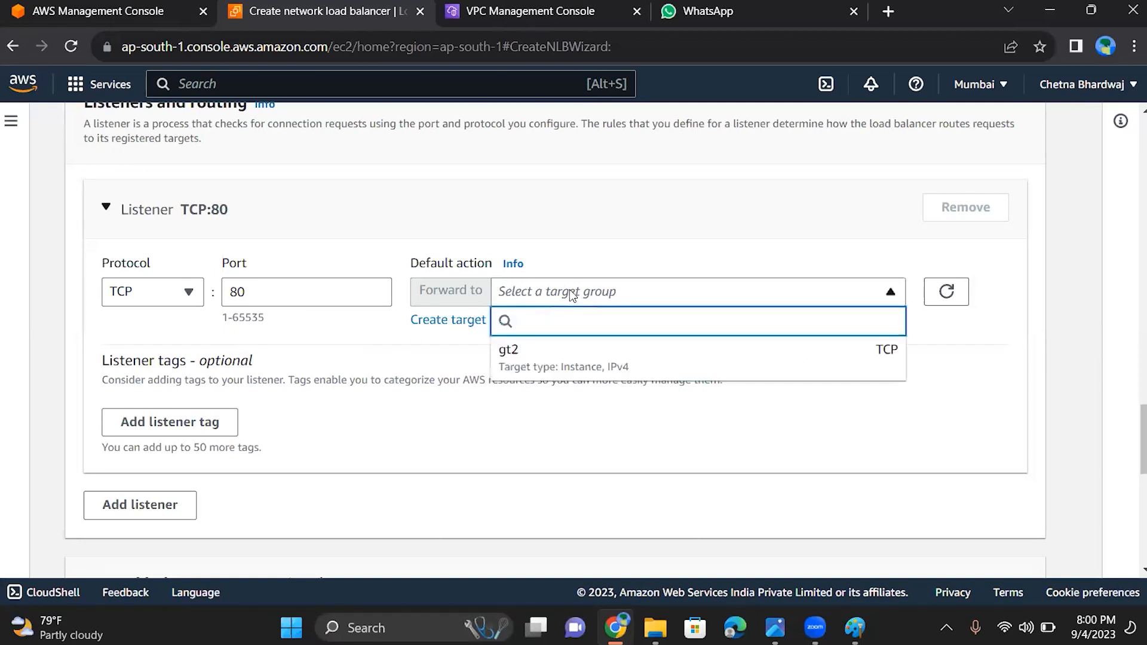
left_click(562, 357)
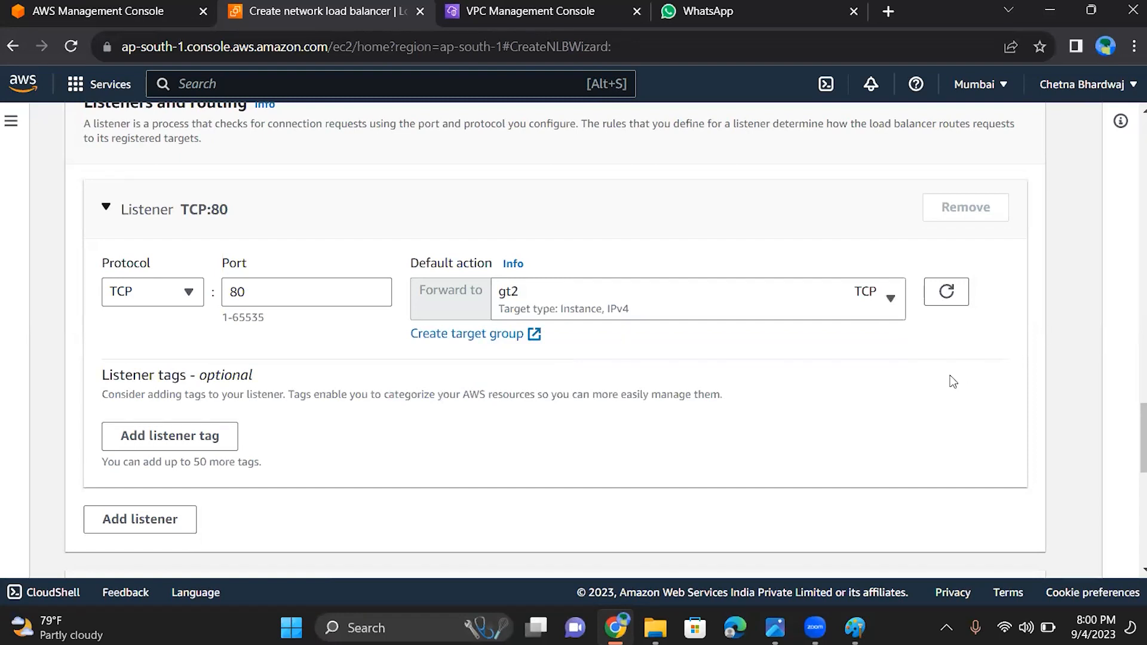
scroll(950, 376, "down", 2)
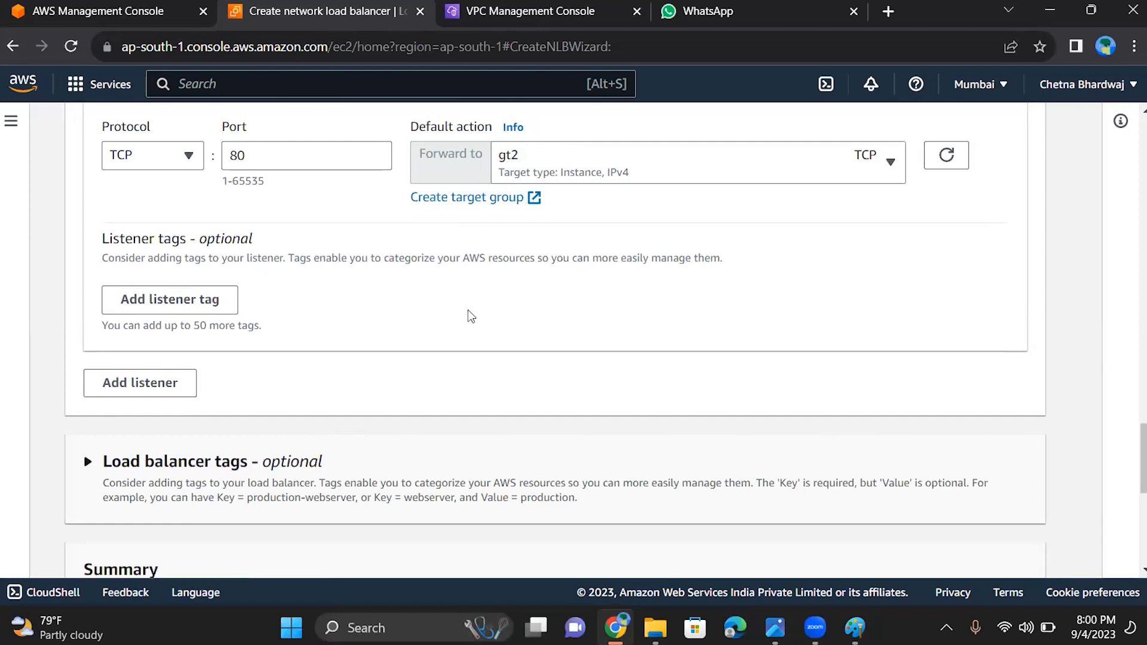
scroll(468, 311, "down", 4)
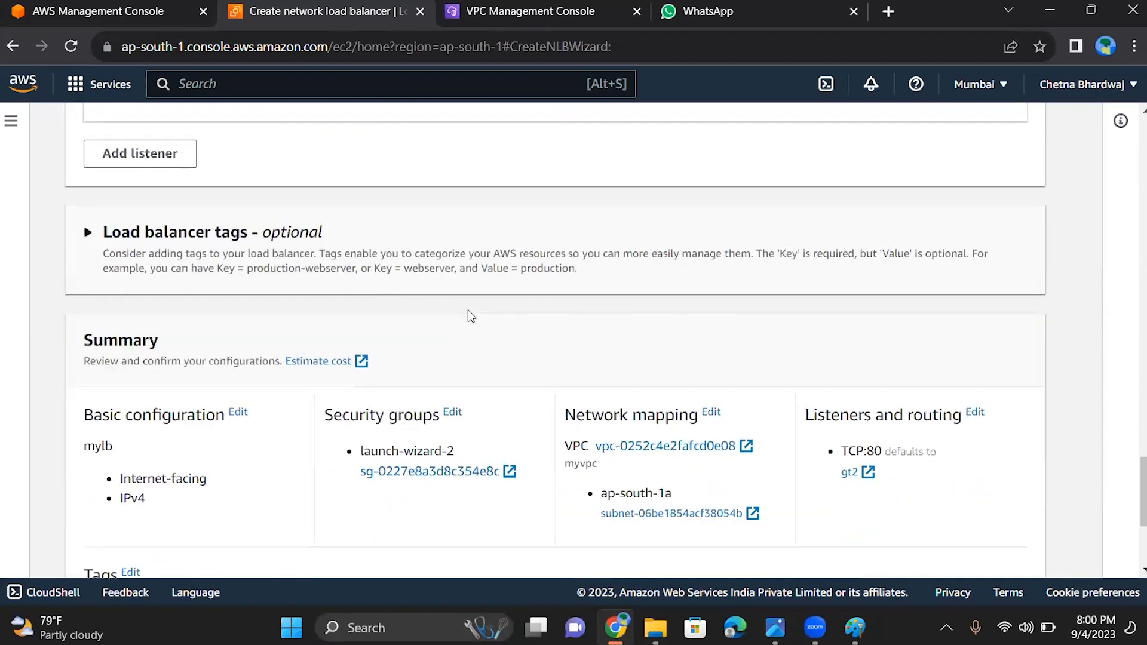
Check the rest of the configuration summary and create the network load balancer mylb
scroll(469, 311, "down", 3)
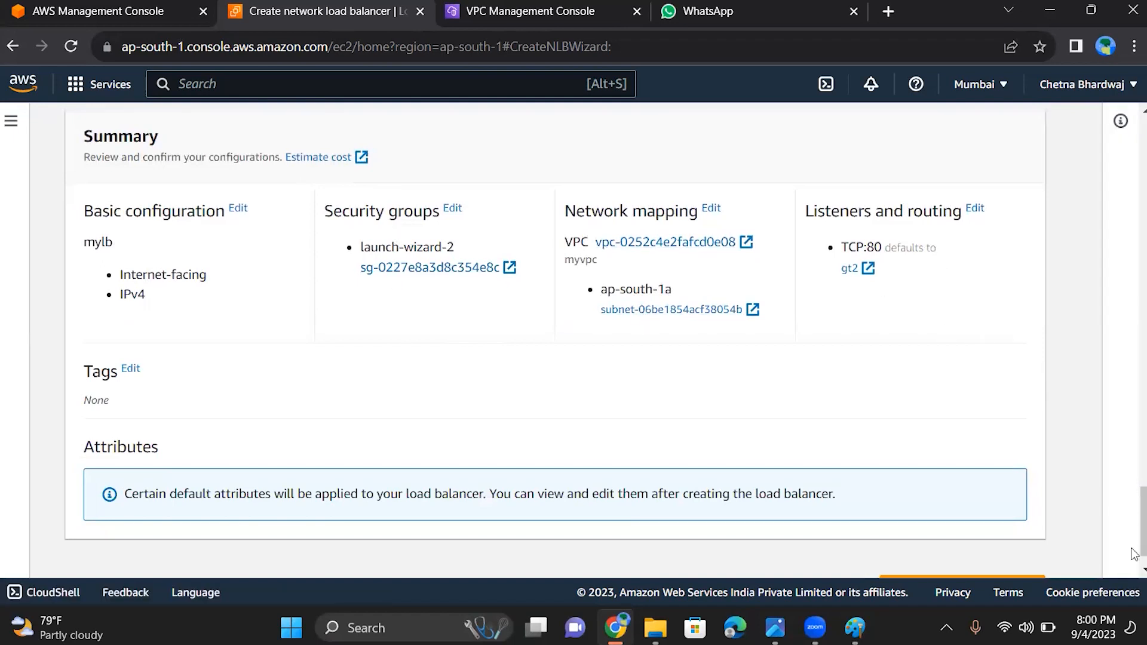
scroll(1003, 549, "down", 1)
left_click(1003, 546)
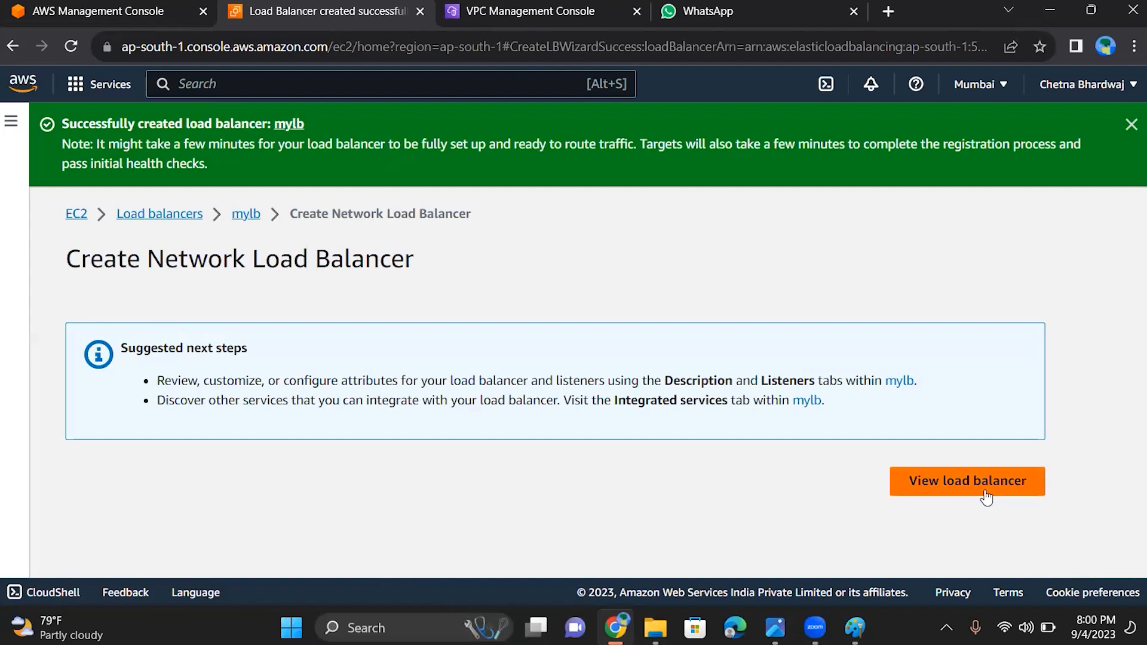
Open mylb's details and review its listeners, network mapping and security settings
left_click(986, 491)
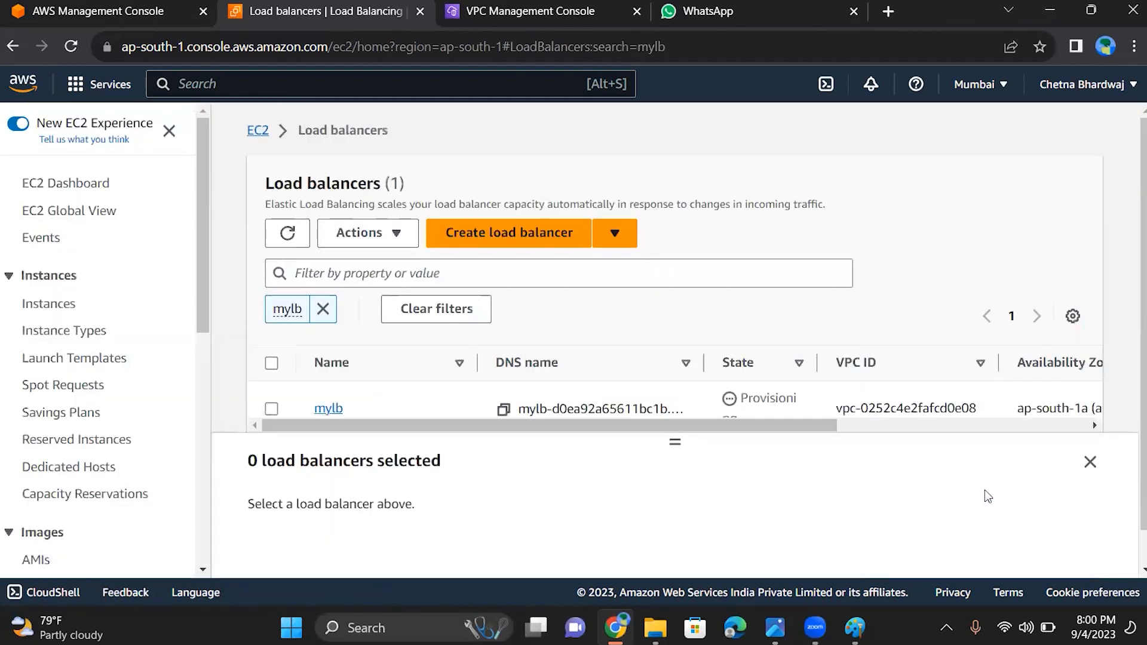
left_click(327, 411)
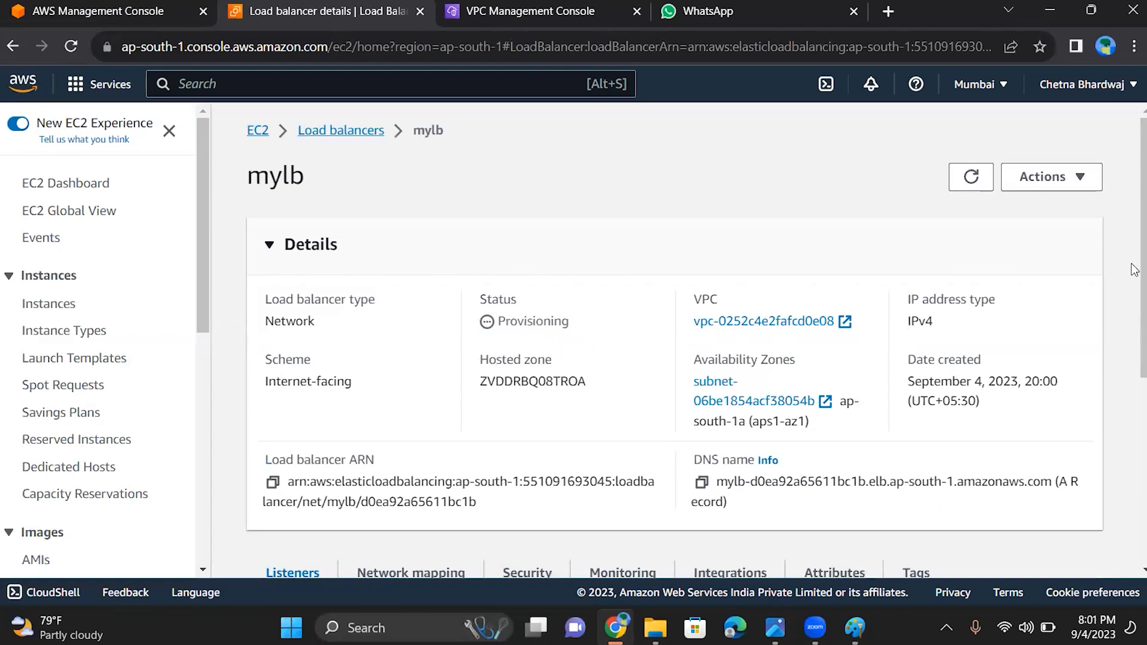
left_click_drag(1135, 269, 1135, 492)
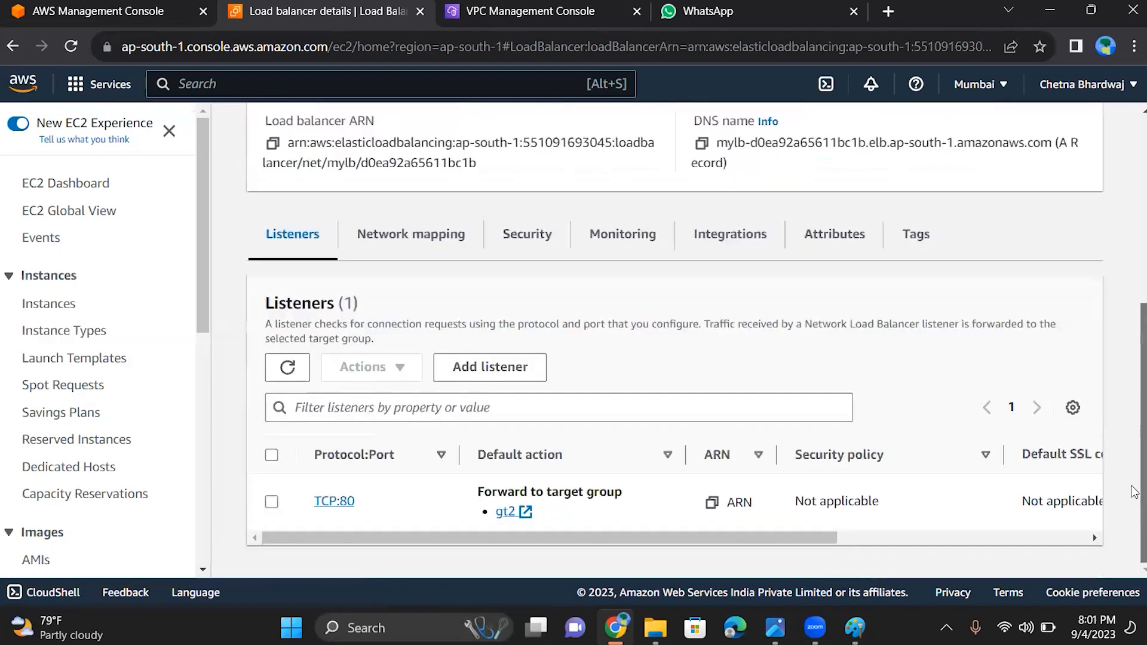
left_click(416, 235)
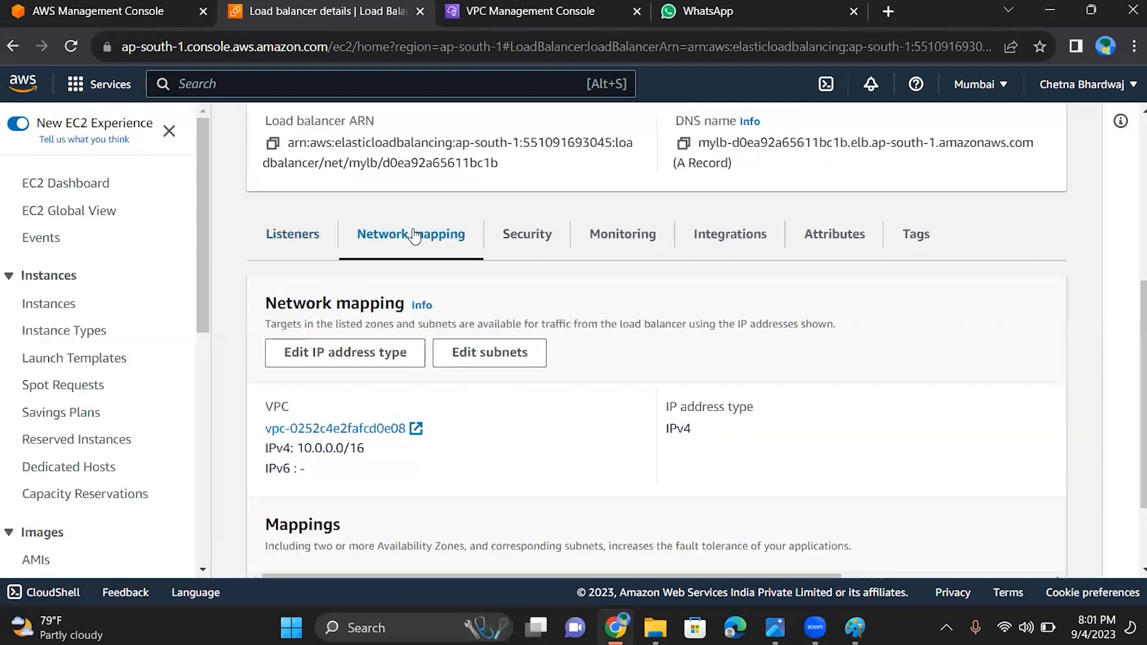
left_click(520, 233)
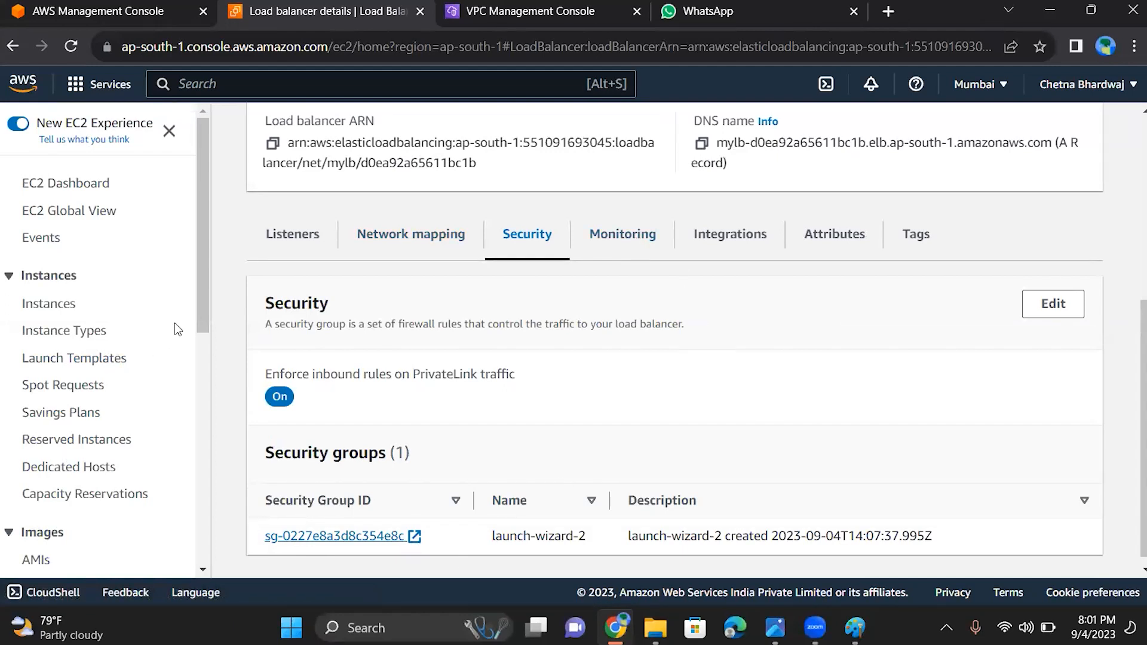
View the EC2 Auto Scaling groups page and return to the load balancers list
left_click_drag(200, 309, 201, 538)
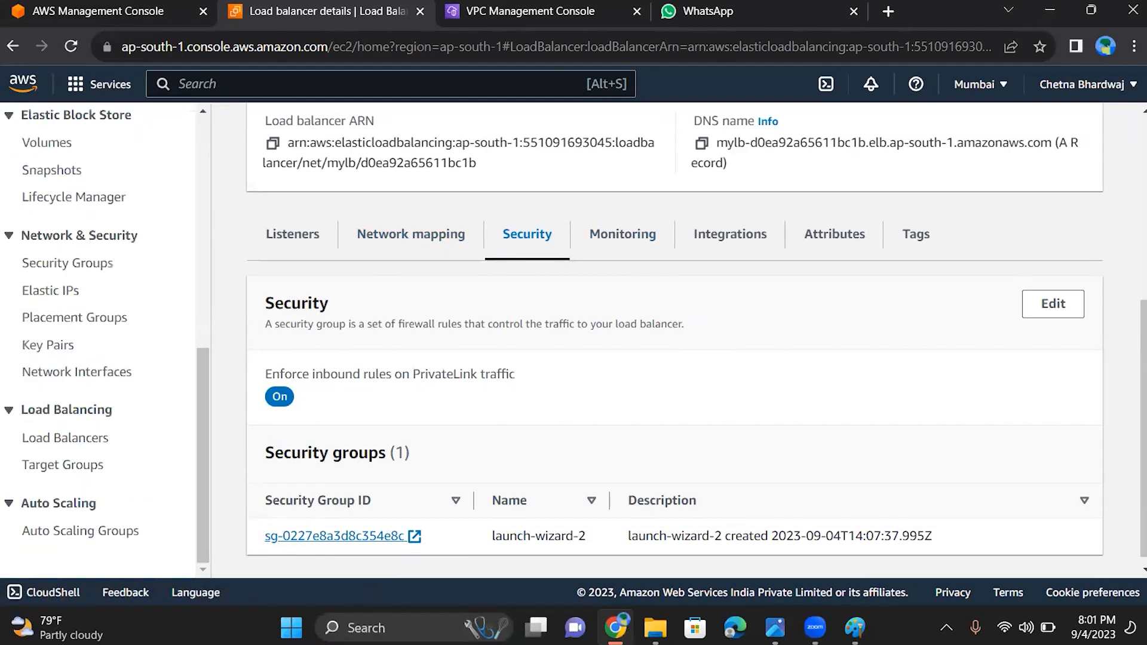
left_click(104, 534)
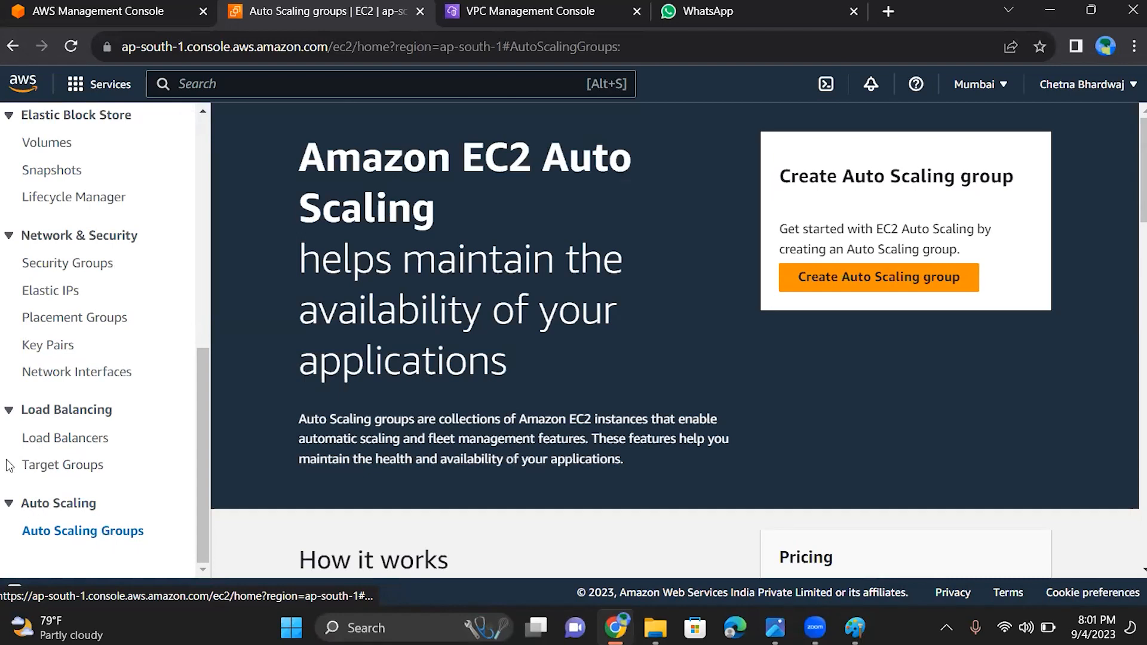
left_click(42, 440)
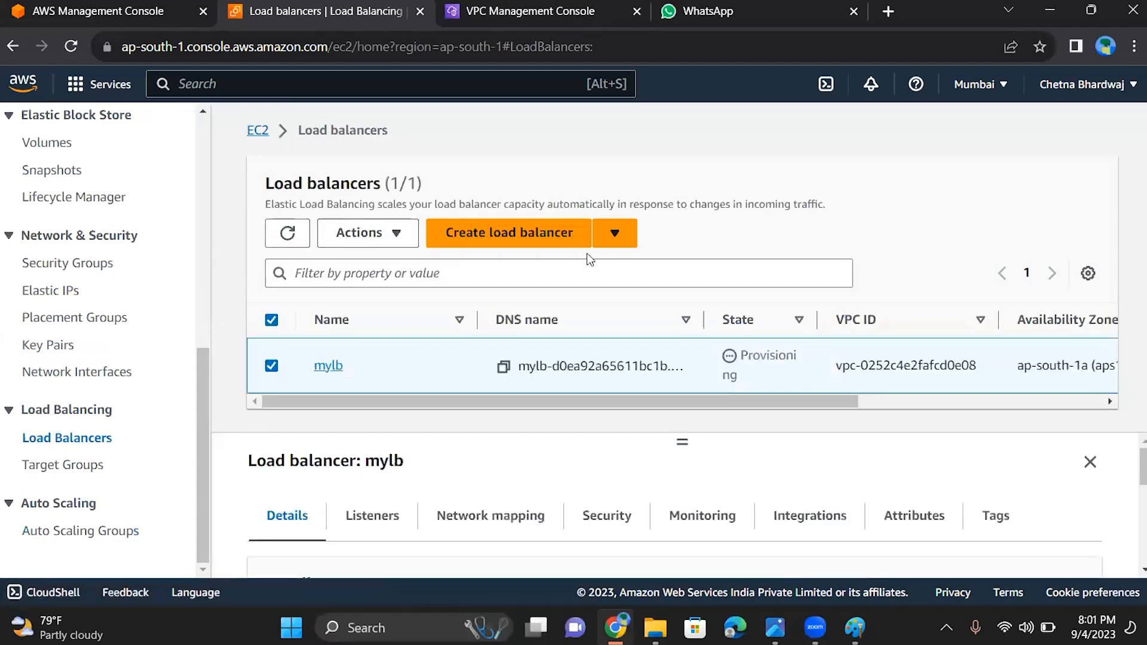
Open the comparison of load balancer types and examine the Application, Network and Gateway diagrams
left_click(624, 239)
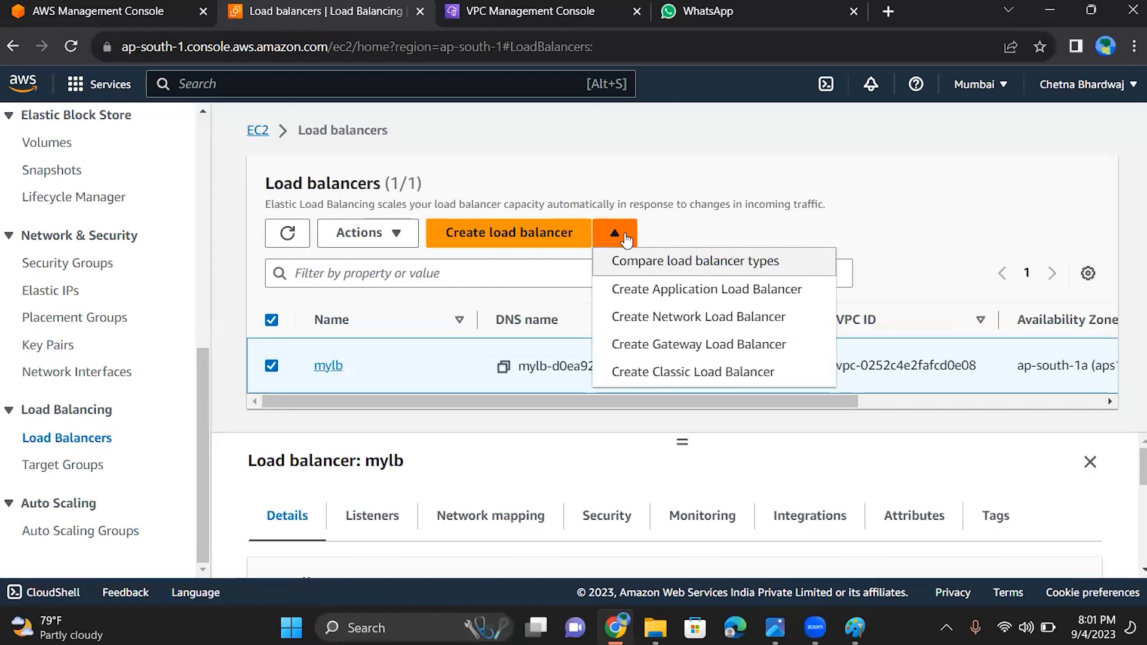
left_click(633, 261)
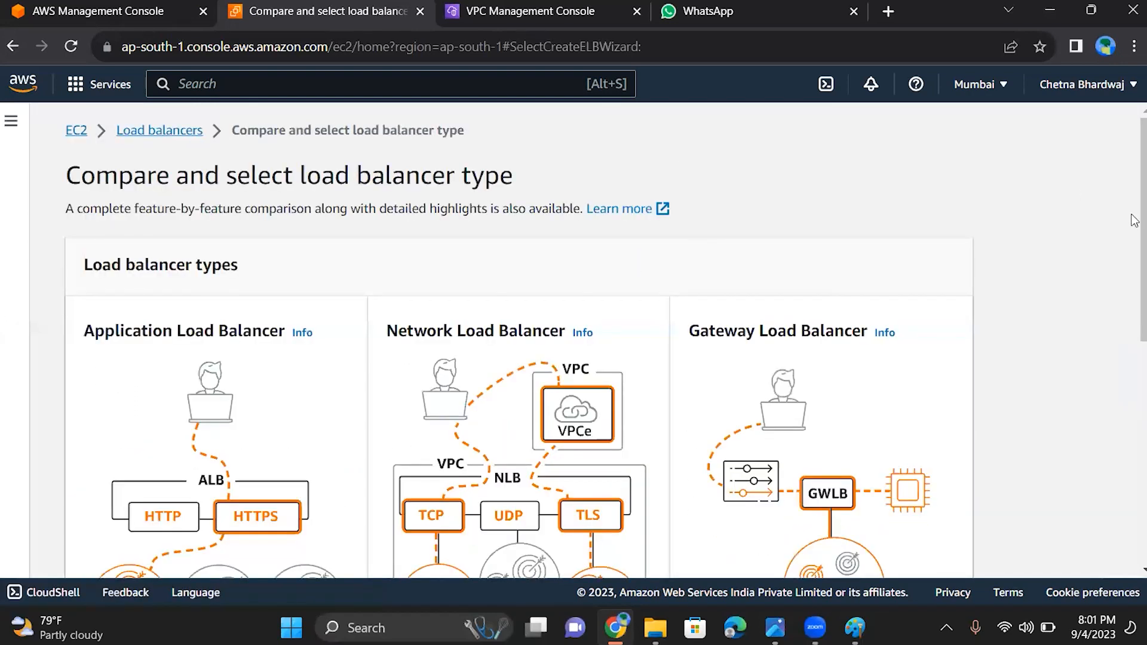
scroll(1134, 239, "down", 2)
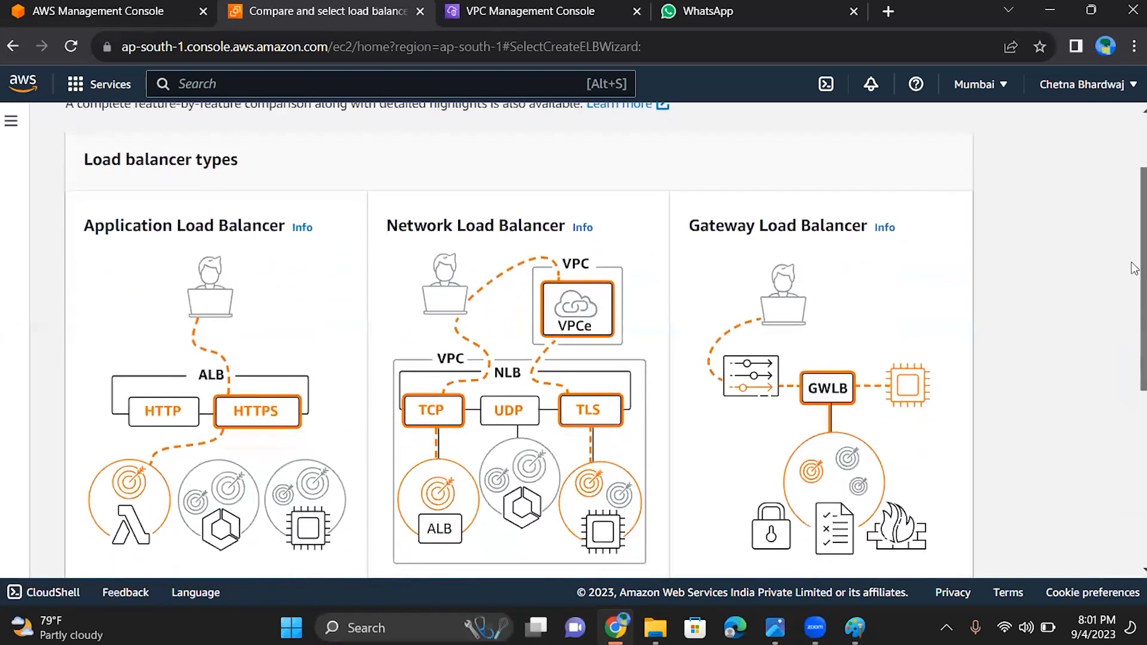
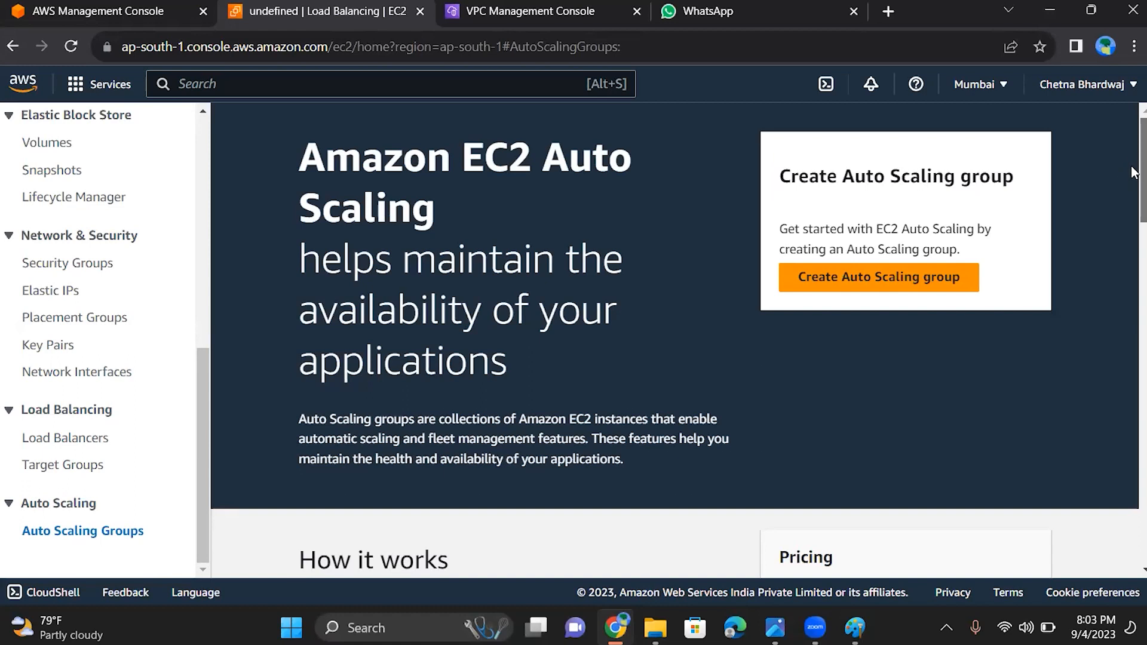
Examine the EC2 Auto Scaling overview page, including how it works, pricing, benefits and related services
scroll(1133, 179, "down", 5)
scroll(1134, 239, "down", 2)
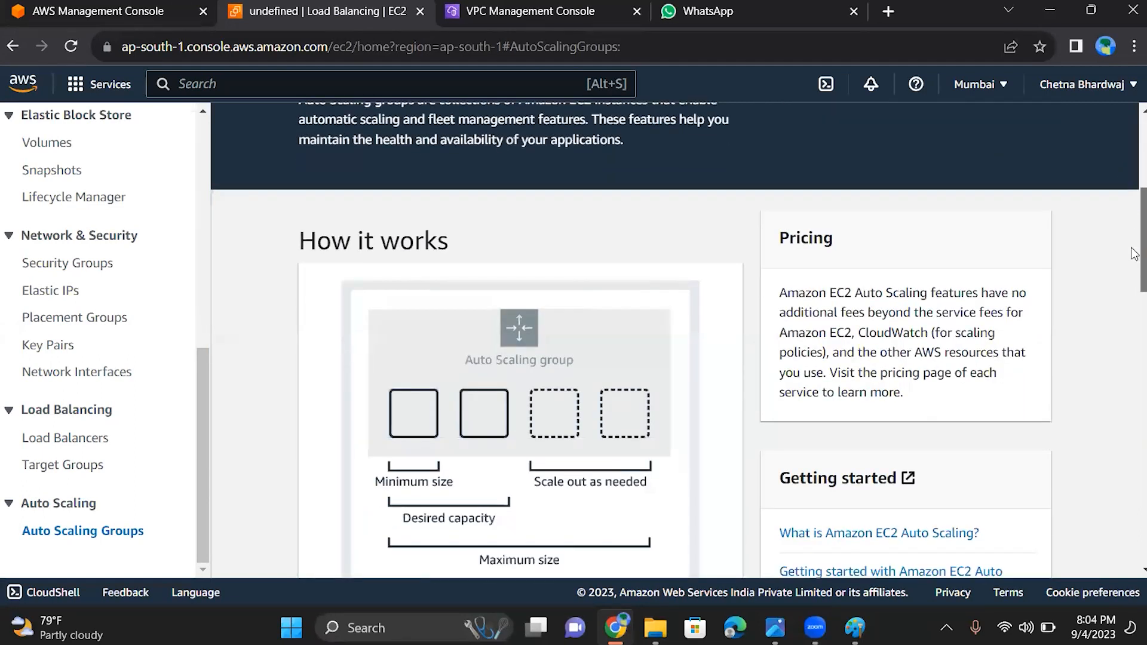
scroll(1133, 258, "down", 7)
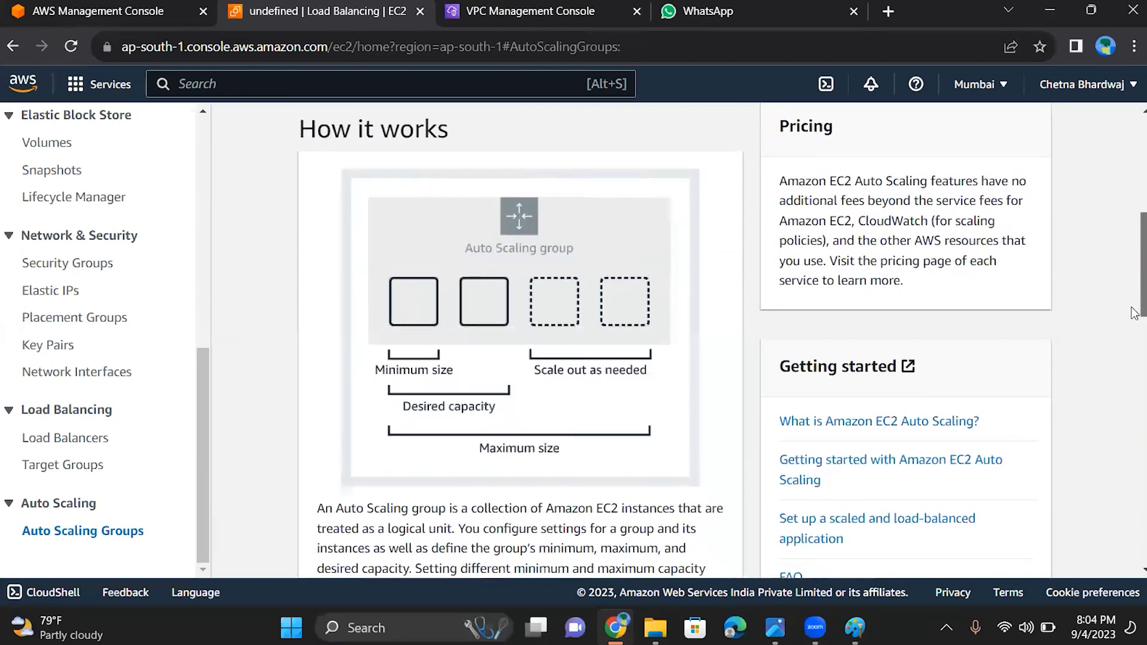
scroll(1134, 377, "down", 11)
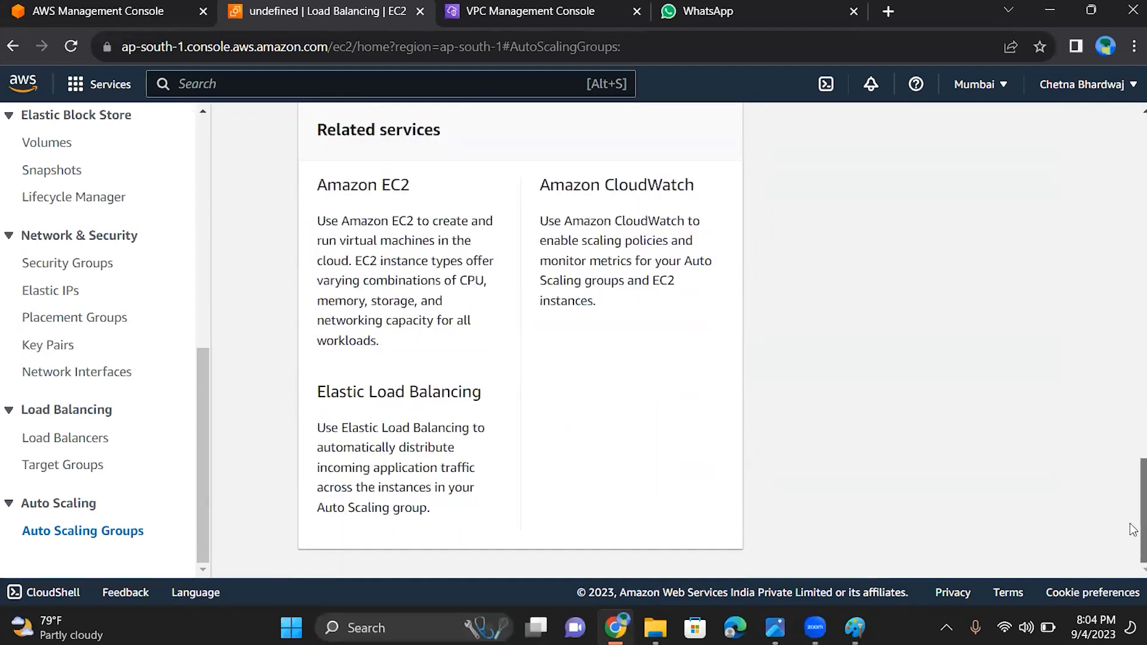
scroll(1126, 505, "up", 7)
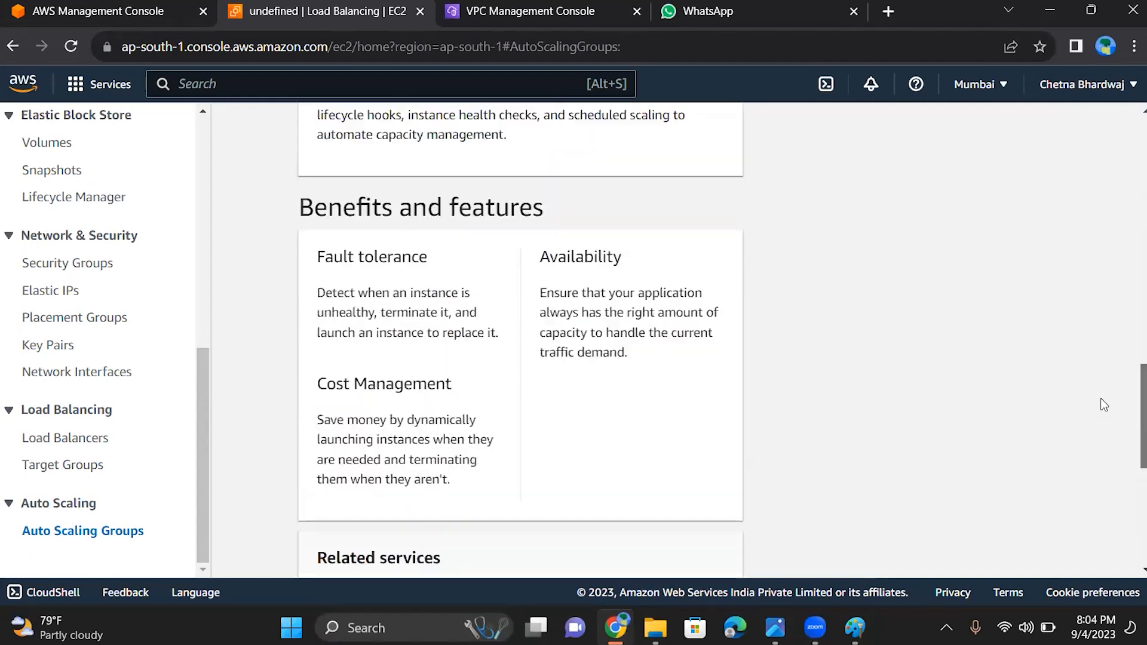
scroll(1104, 405, "up", 11)
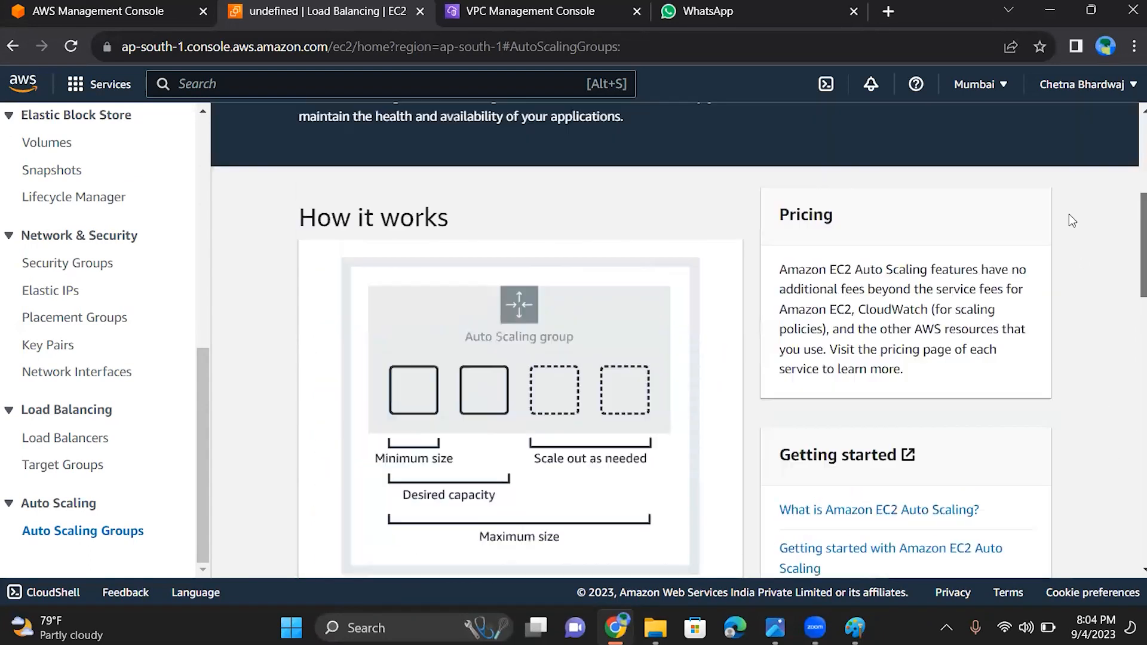
scroll(1068, 216, "up", 2)
scroll(1070, 226, "down", 3)
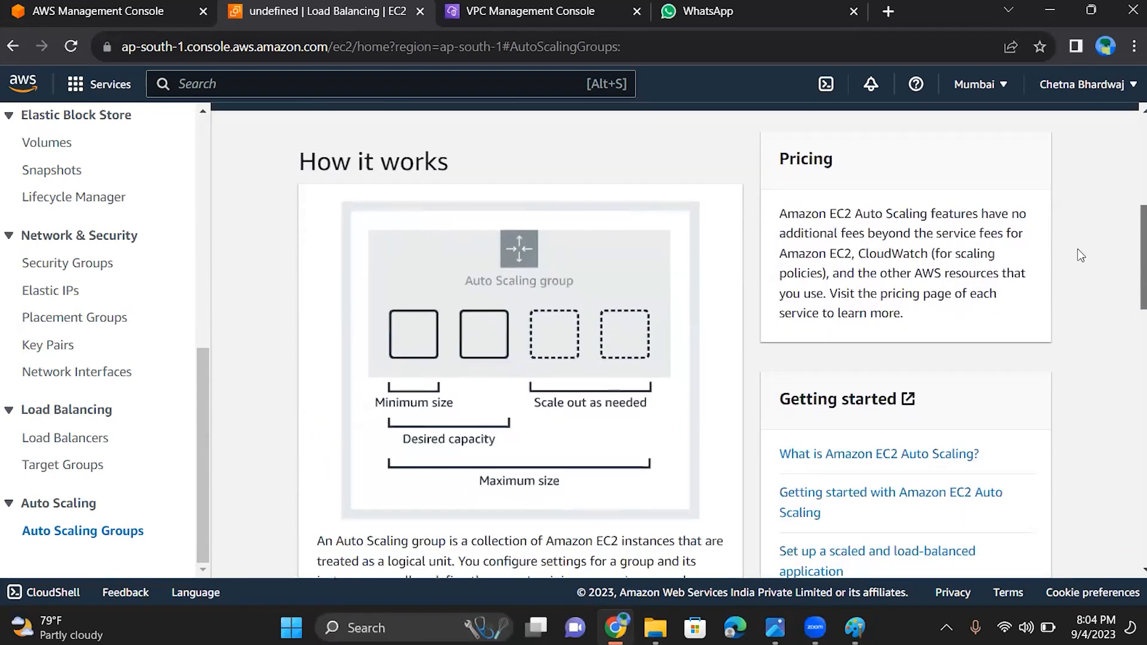
scroll(1078, 257, "down", 2)
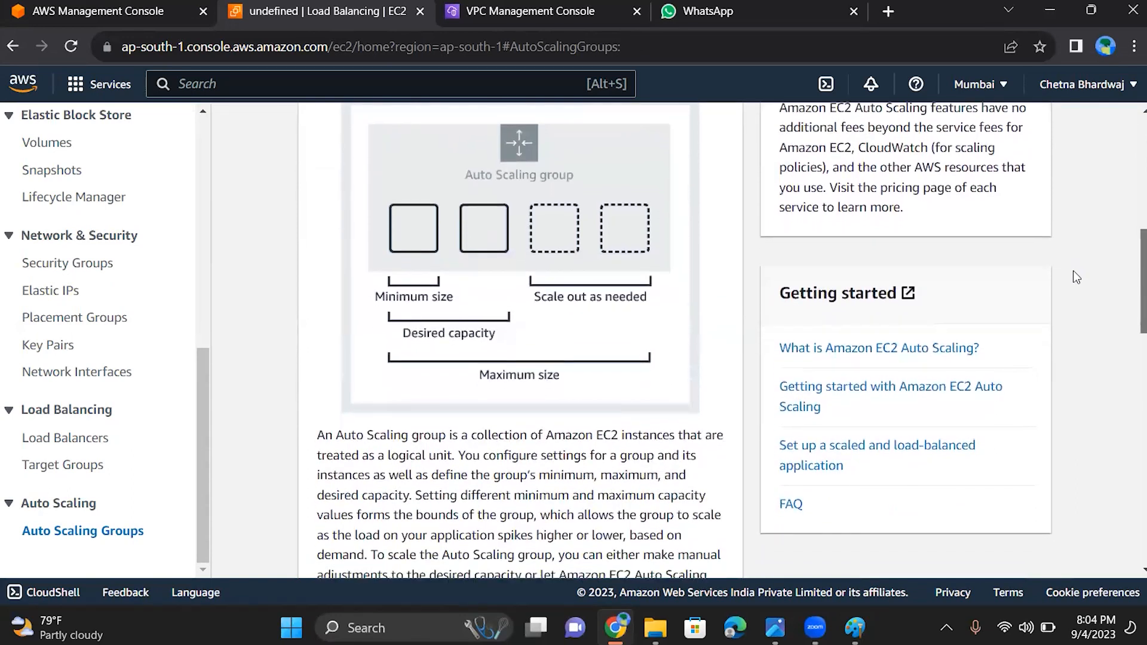
Open the What is Amazon EC2 Auto Scaling? documentation and read its group sizing, components, pricing and getting-started sections
left_click(799, 400)
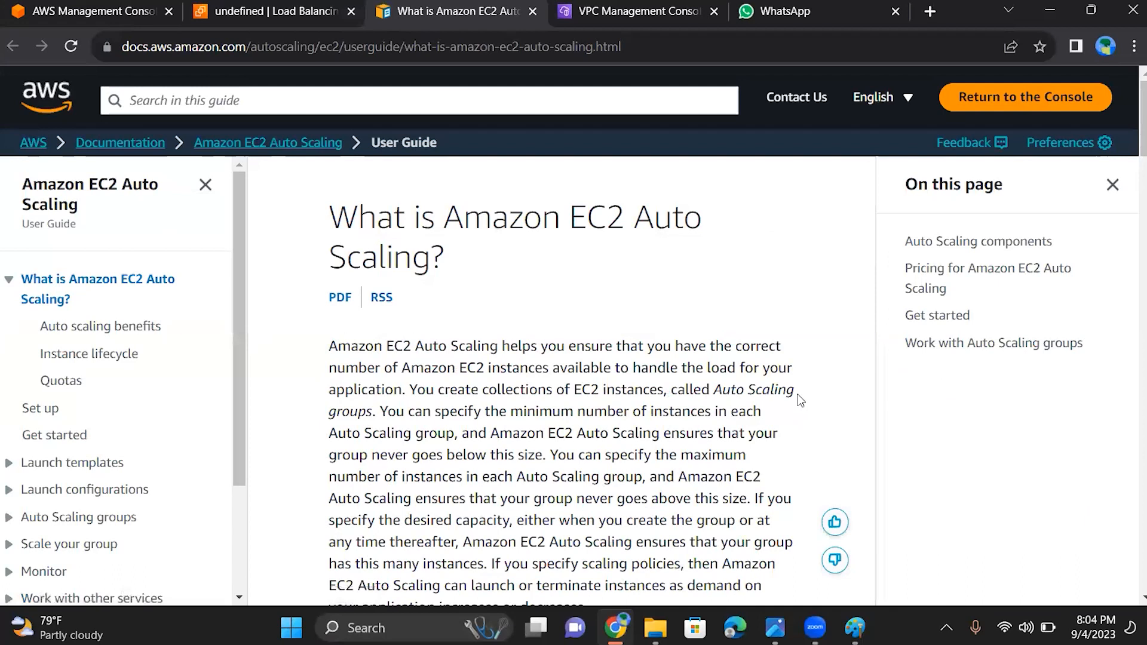
scroll(801, 400, "down", 2)
scroll(801, 401, "down", 3)
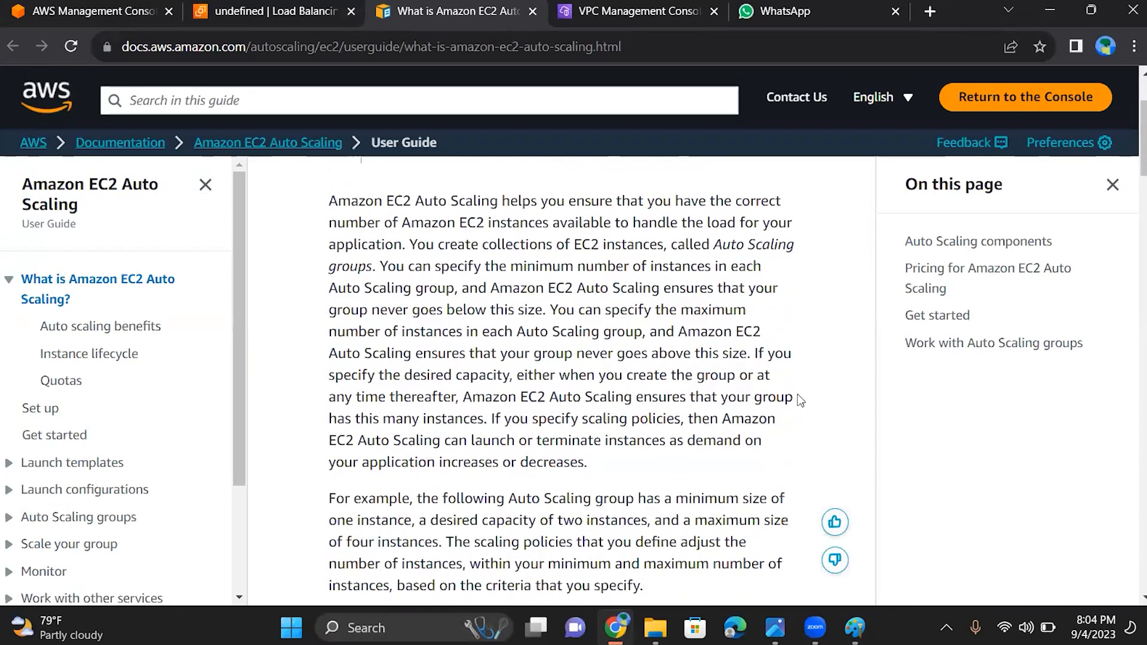
scroll(800, 401, "down", 5)
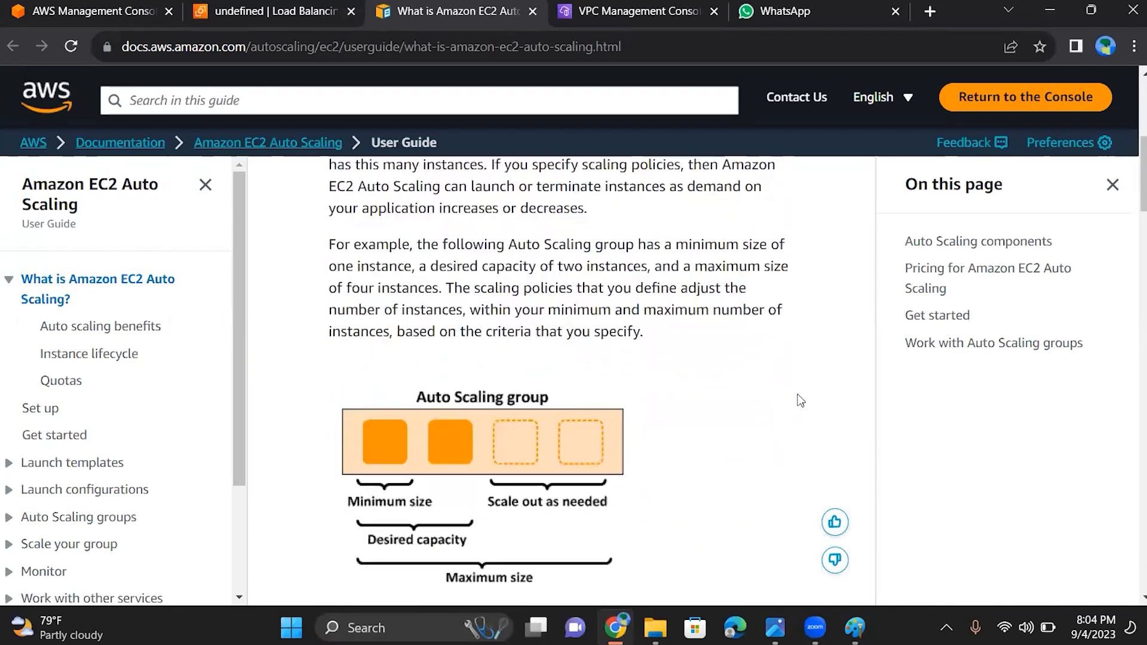
scroll(801, 400, "down", 5)
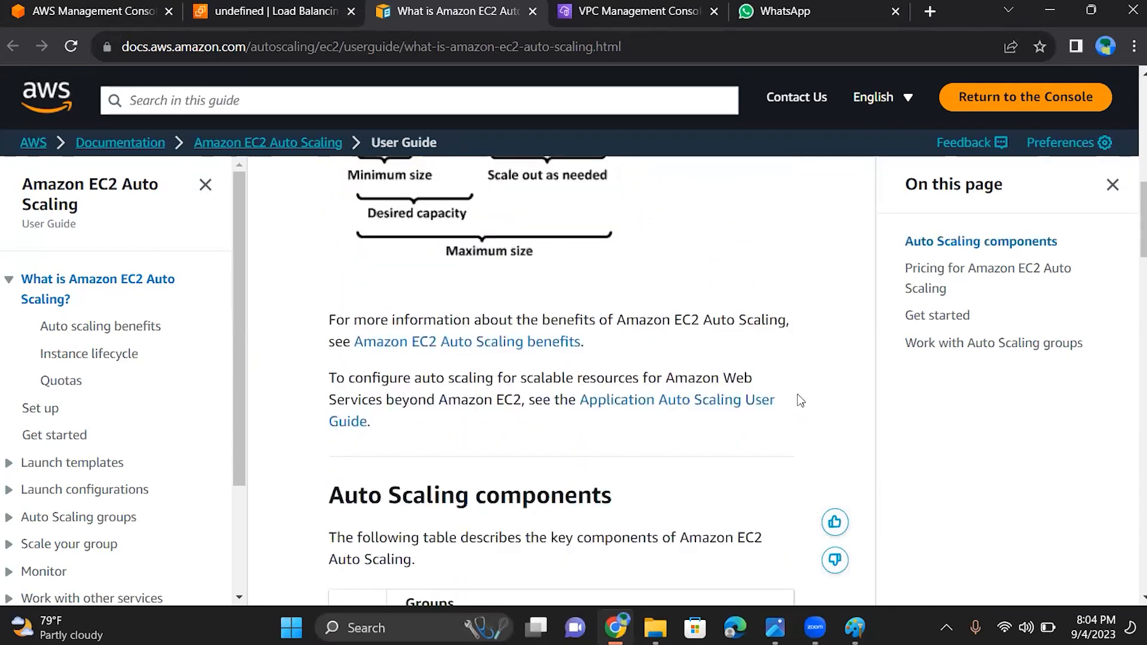
scroll(800, 400, "down", 5)
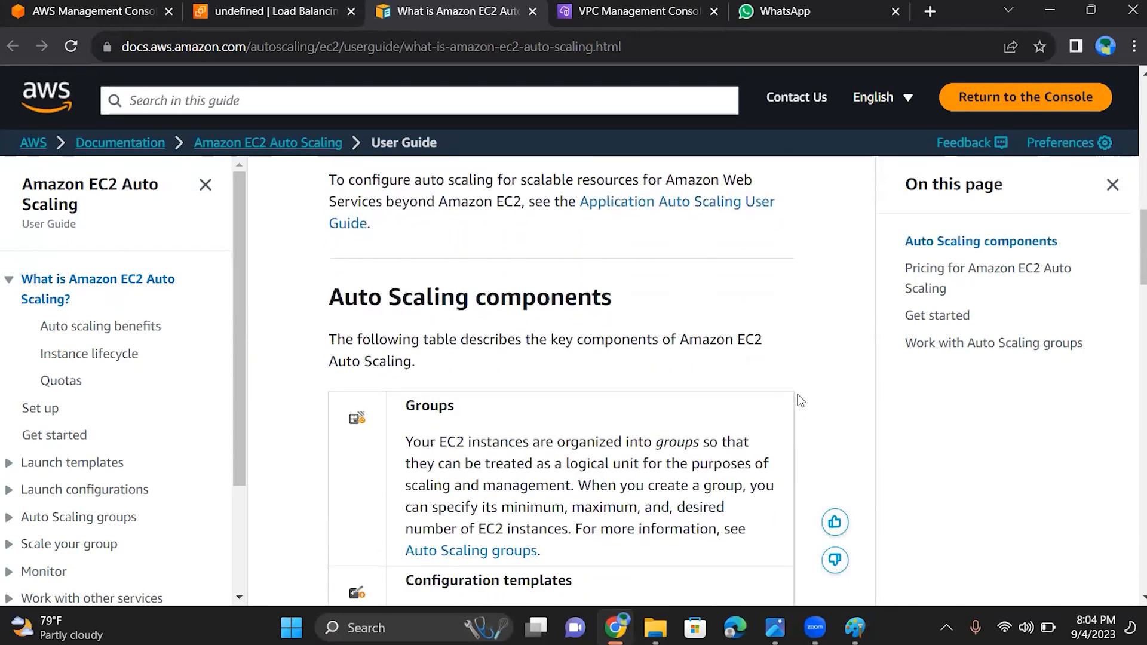
scroll(800, 400, "down", 2)
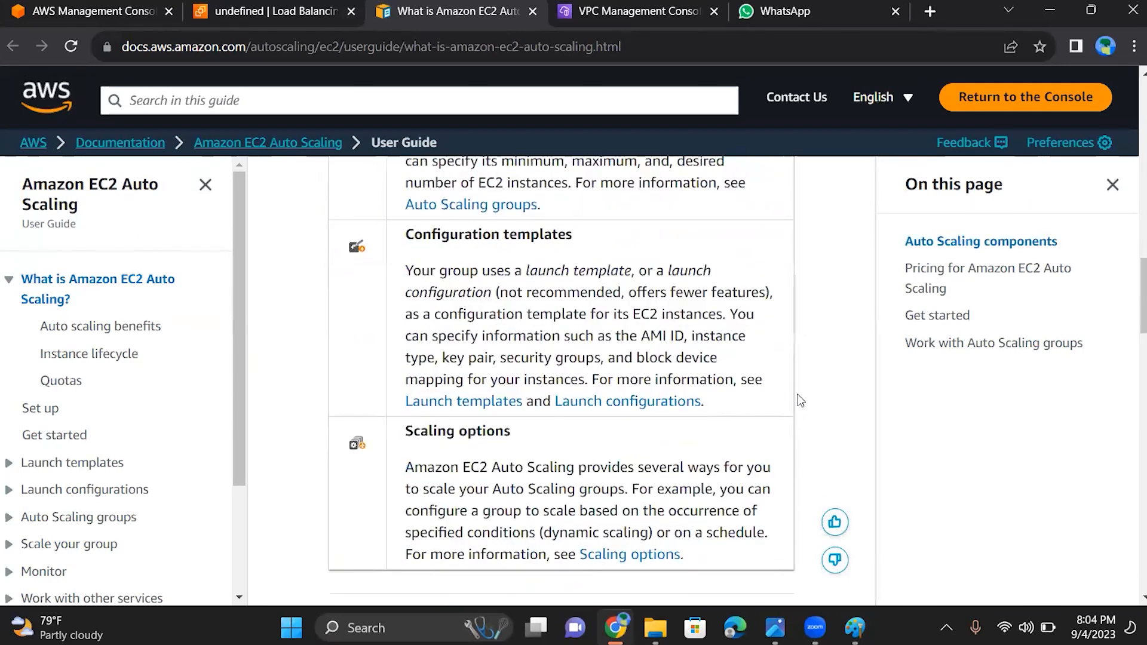
scroll(800, 400, "down", 6)
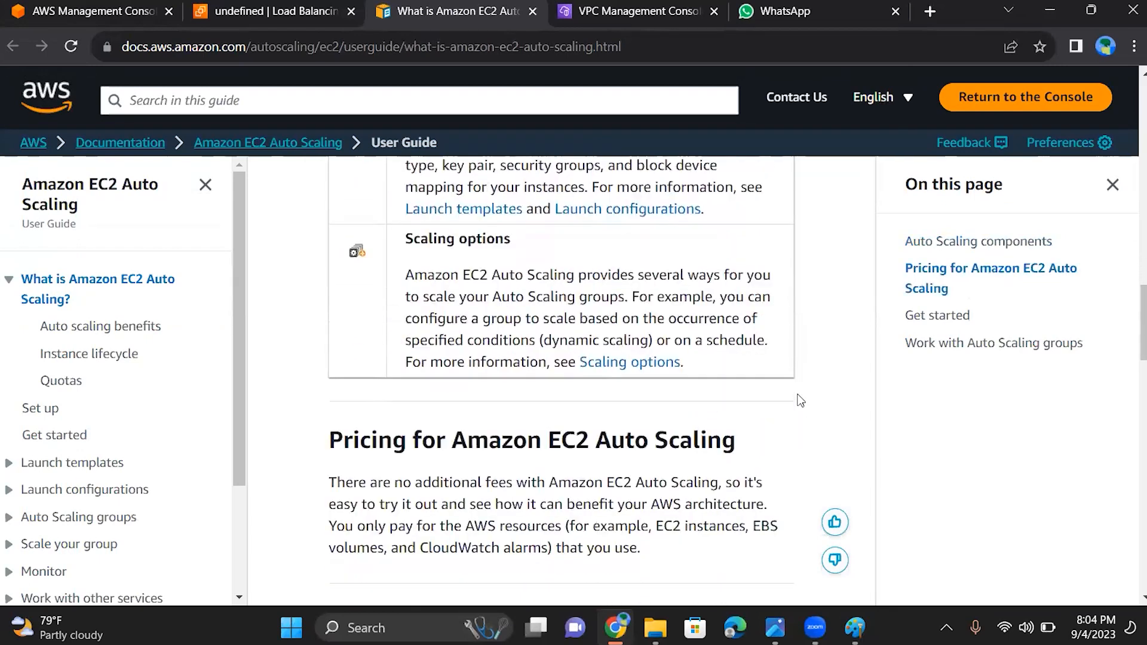
scroll(801, 400, "down", 2)
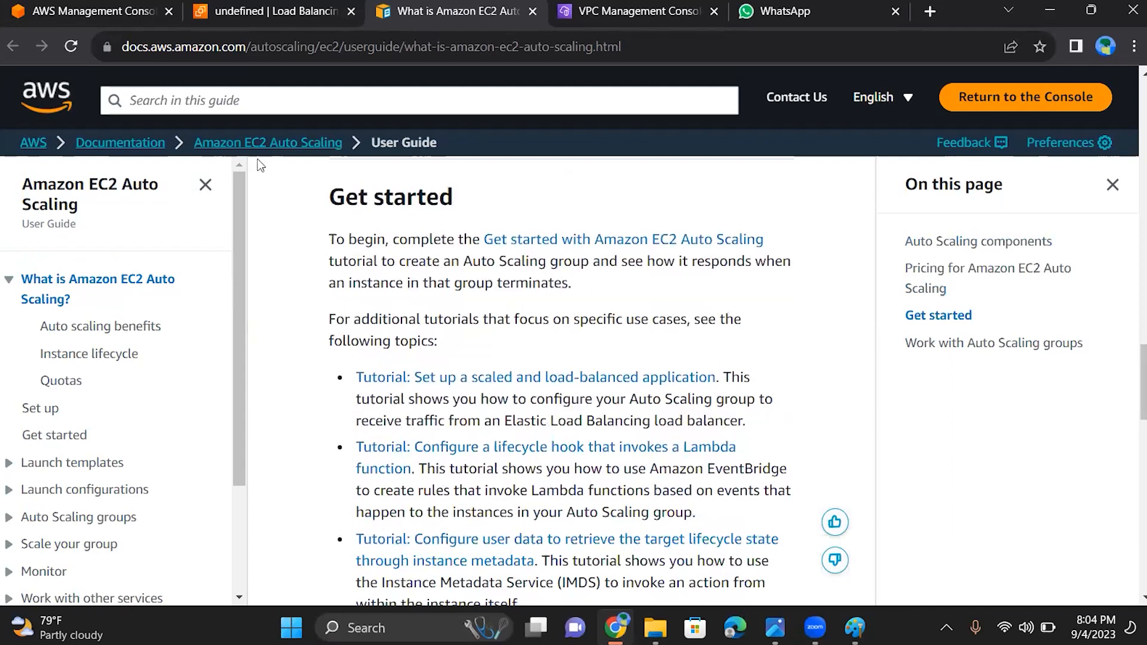
Return to the EC2 console, start creating an Auto Scaling group and name it myas
left_click(311, 12)
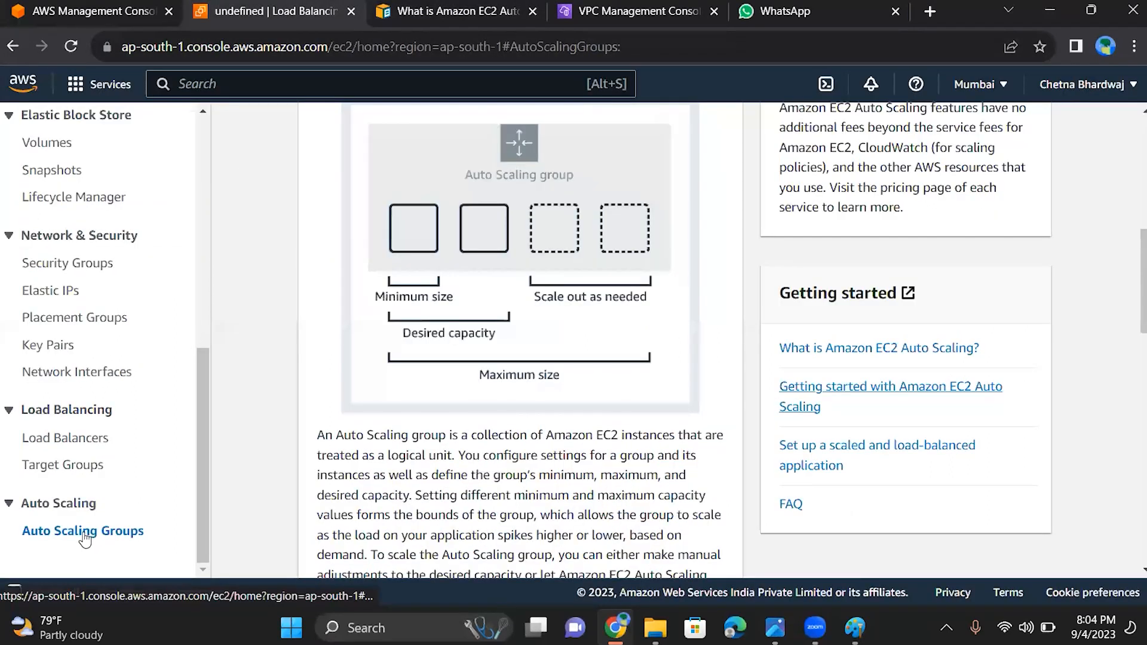
scroll(589, 477, "up", 8)
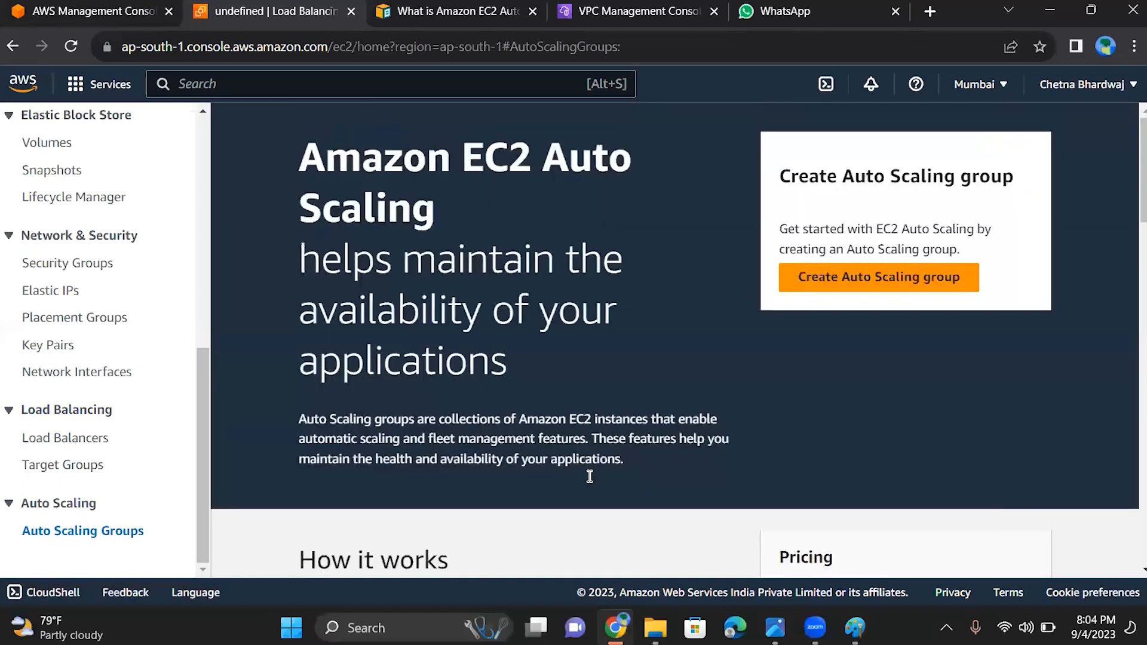
left_click(889, 275)
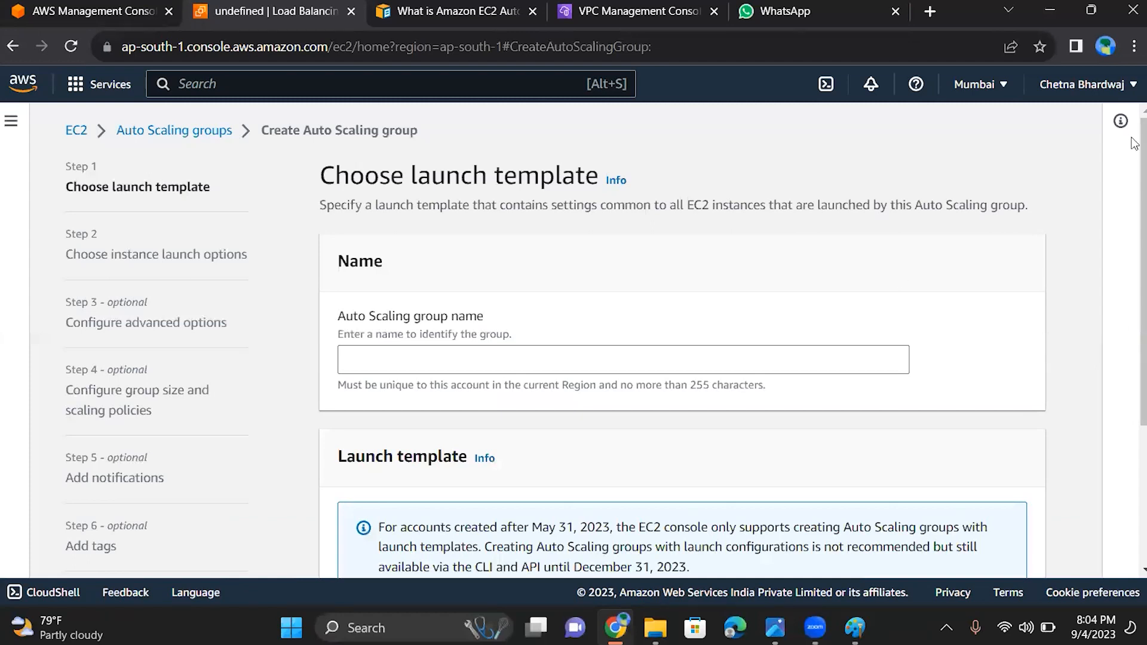
left_click_drag(1135, 158, 1134, 219)
left_click(629, 266)
type("myas")
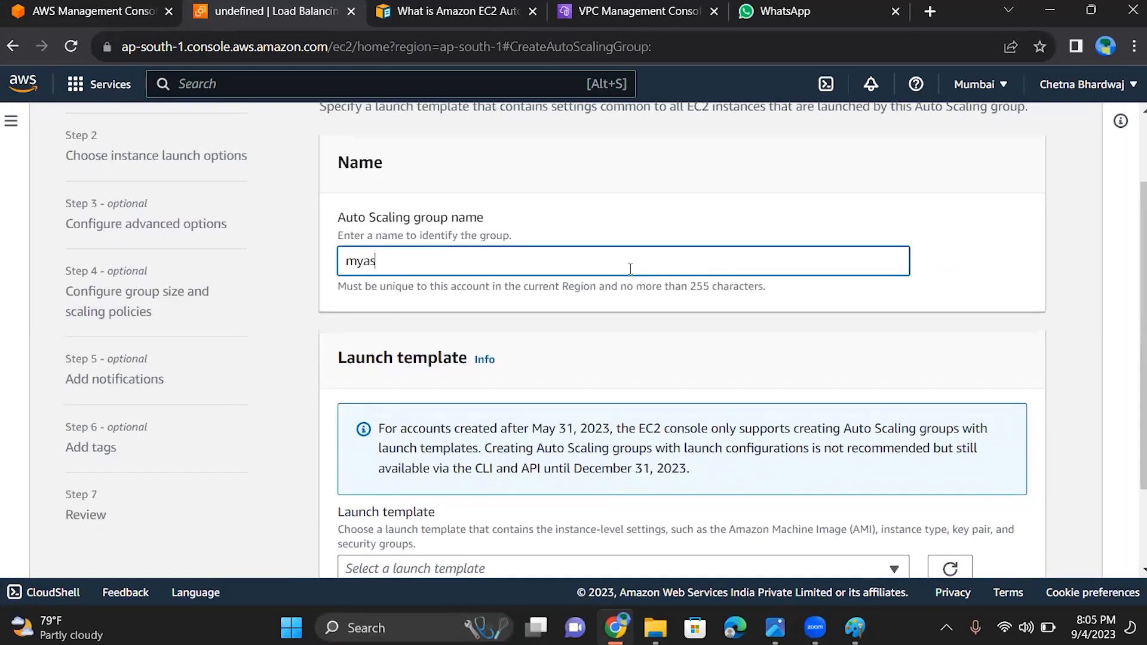
Check the launch templates available for the Auto Scaling group and open the form for creating a new one
scroll(631, 269, "down", 2)
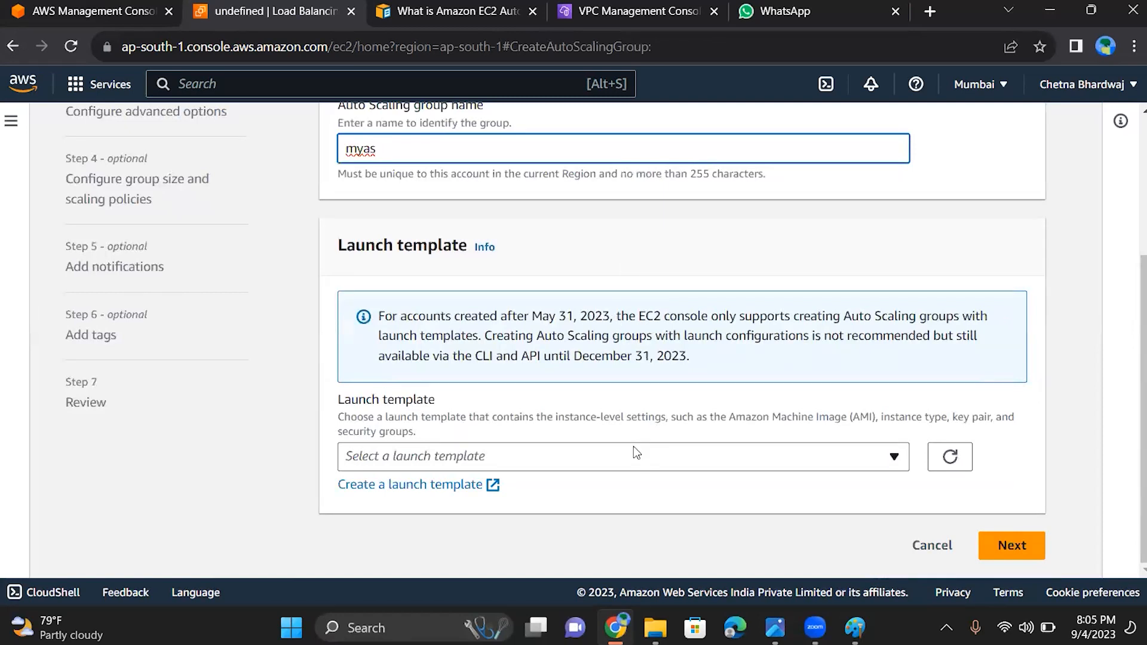
left_click(742, 459)
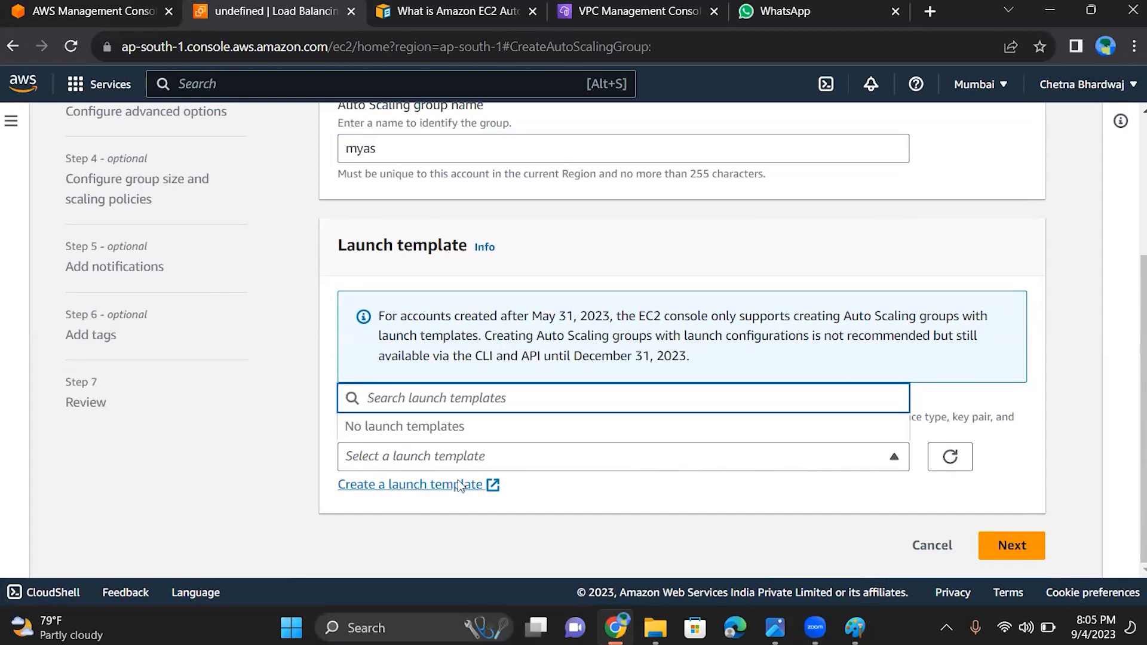
left_click(896, 458)
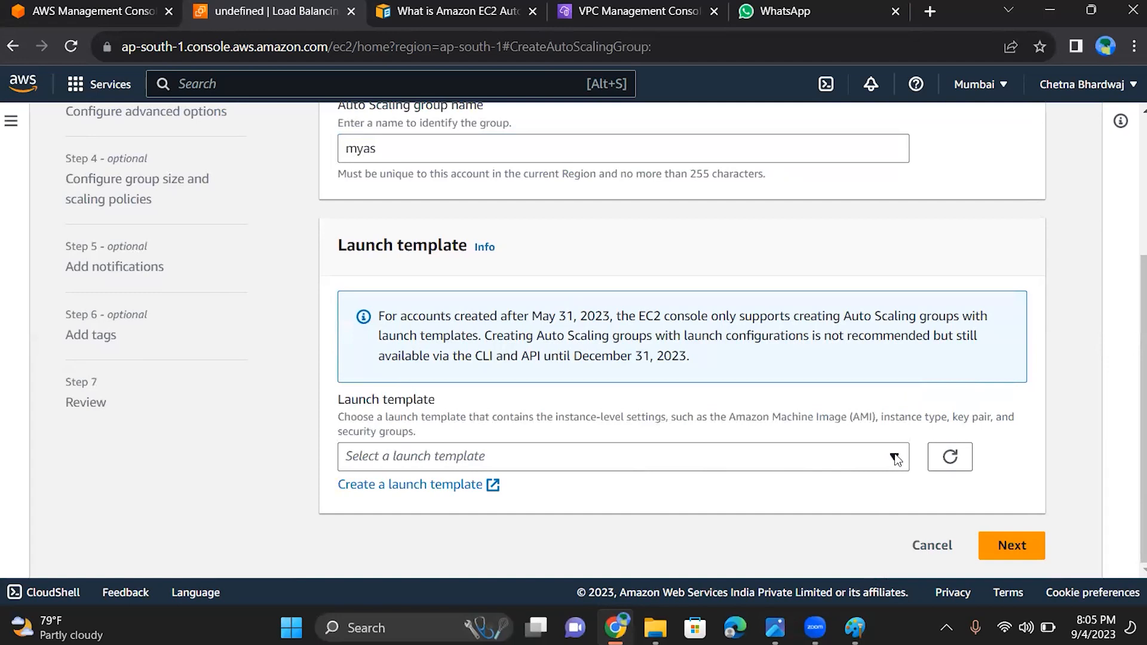
left_click(466, 487)
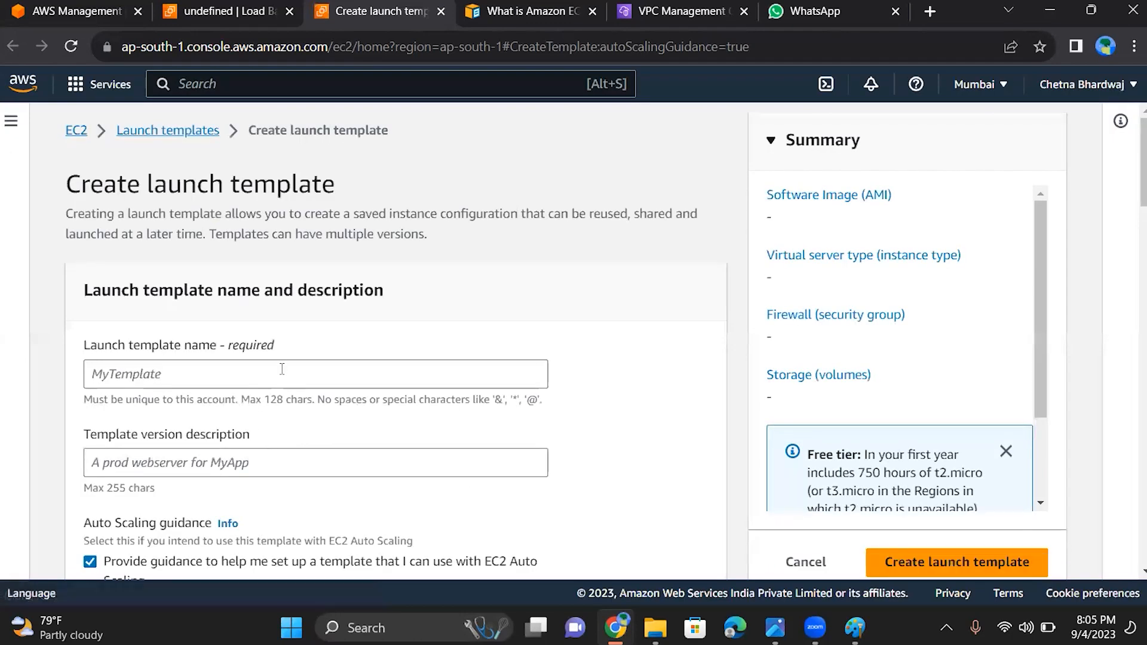
Review the launch template form's sections for Auto Scaling guidance, OS images, instance type and key pair
scroll(282, 369, "down", 4)
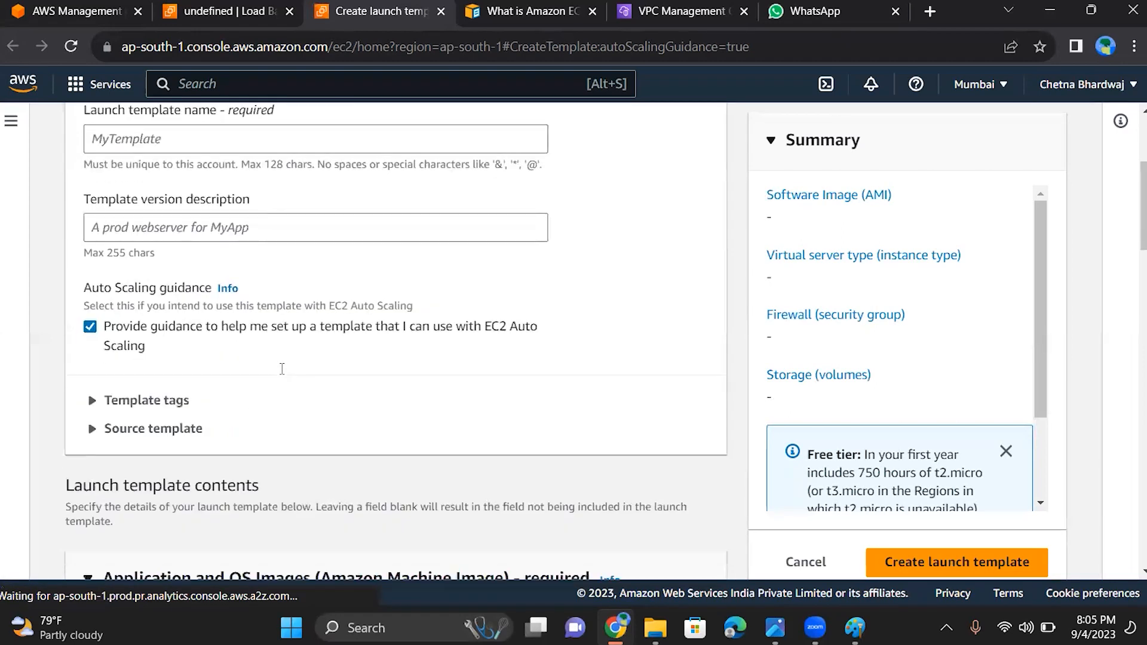
scroll(282, 369, "down", 4)
scroll(282, 369, "down", 3)
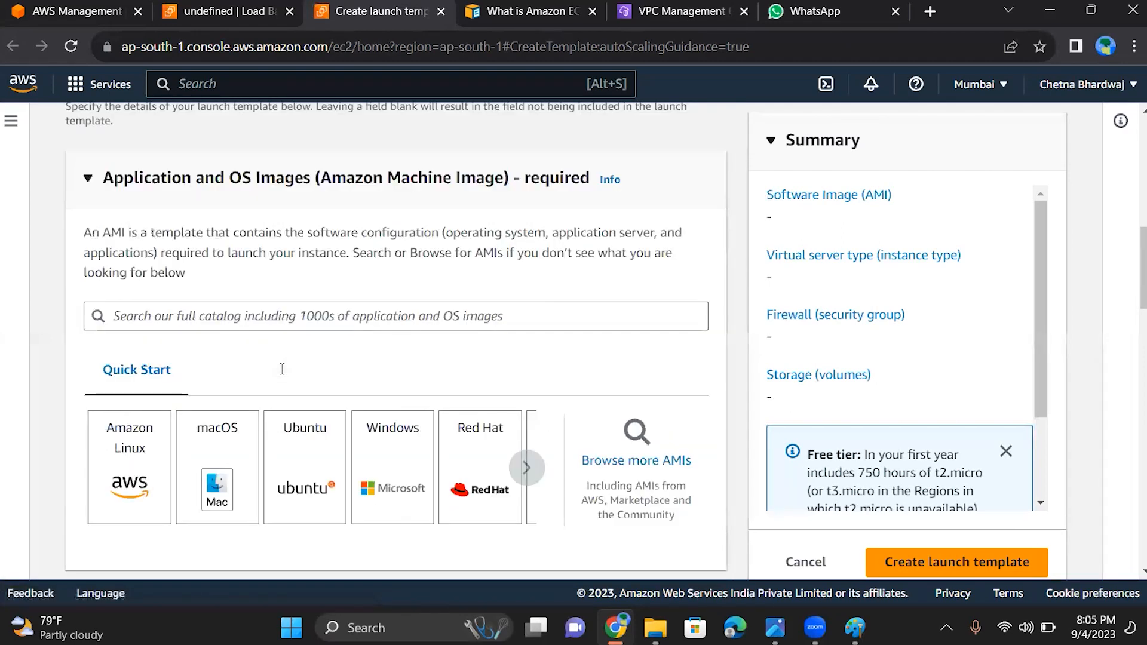
scroll(282, 369, "down", 2)
scroll(282, 370, "down", 1)
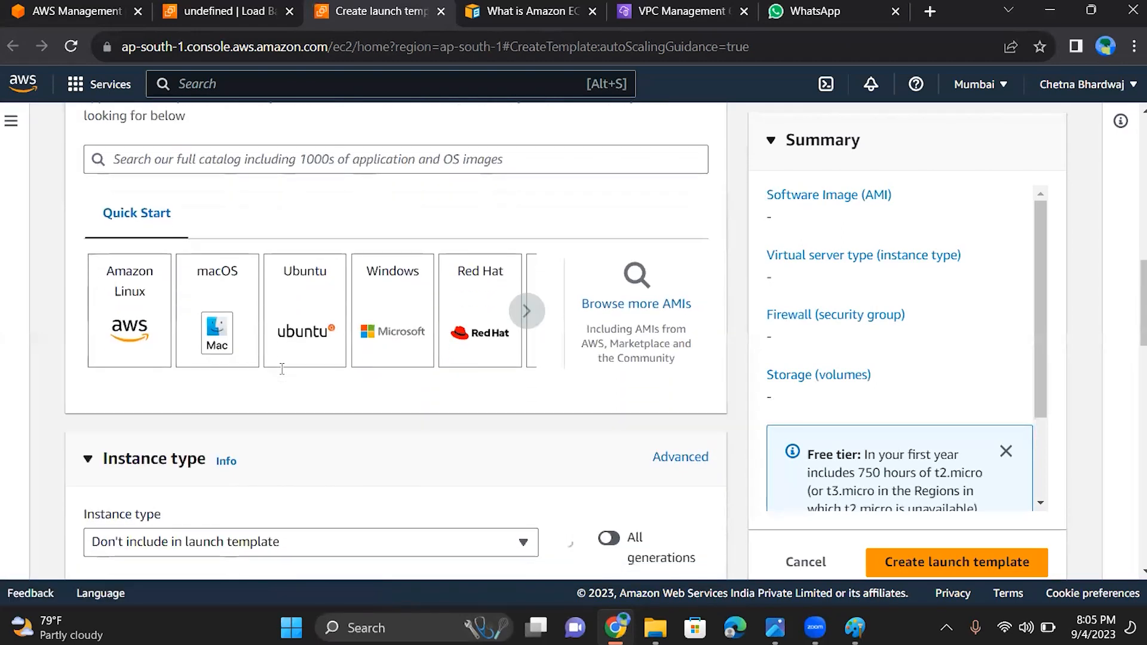
scroll(282, 370, "down", 3)
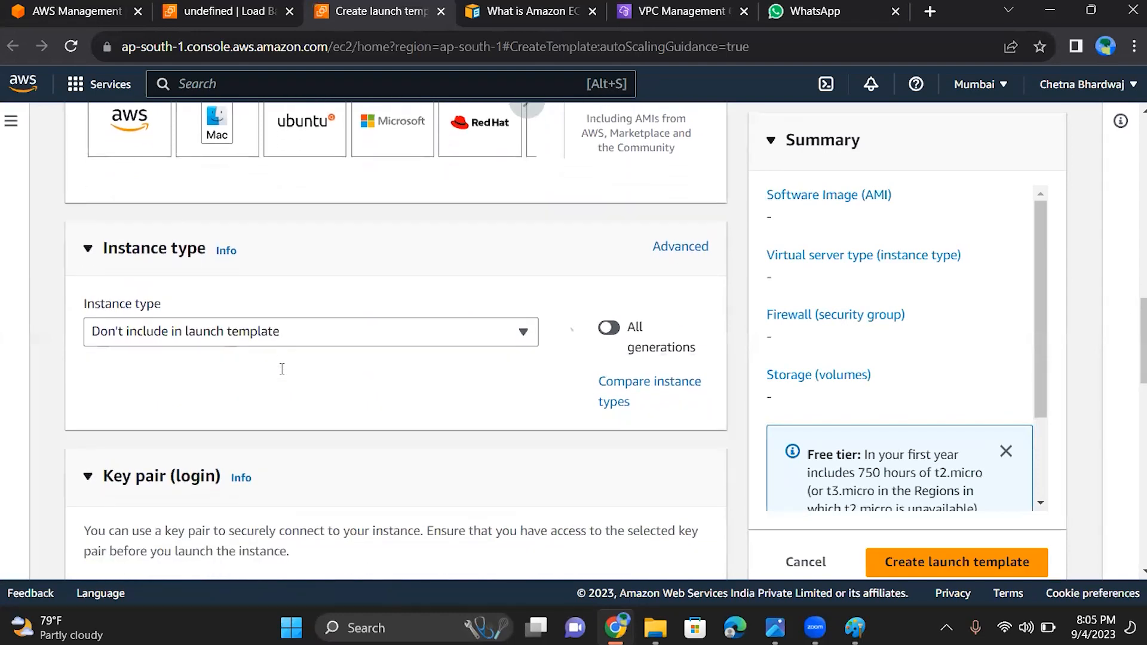
scroll(282, 369, "down", 3)
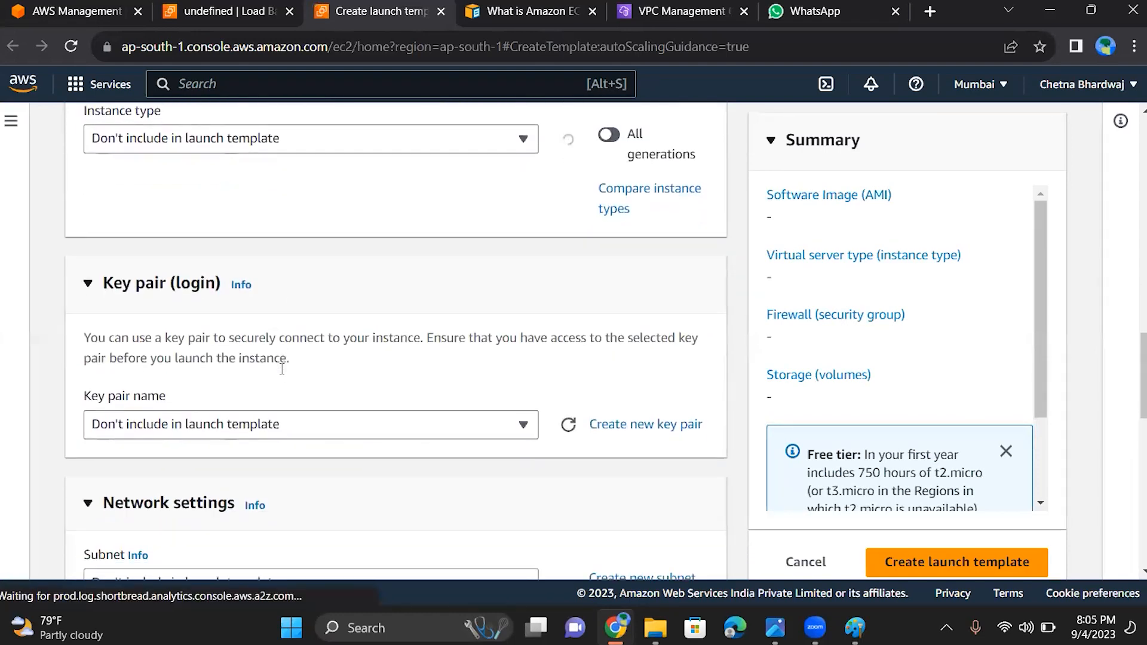
scroll(282, 369, "up", 13)
scroll(282, 369, "up", 5)
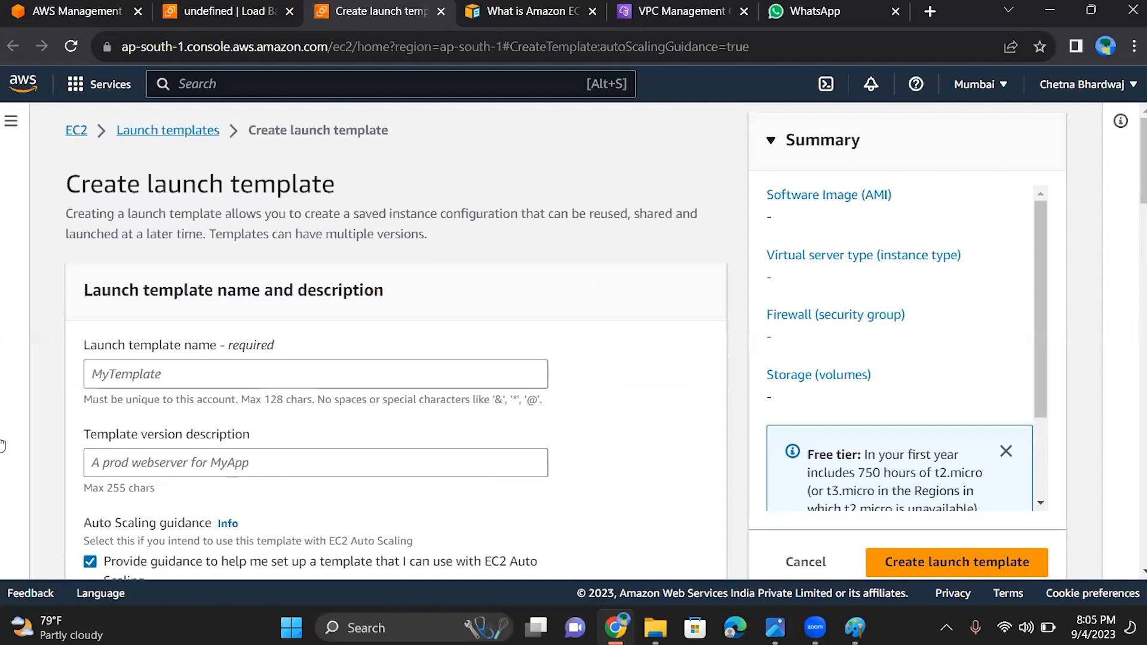
Name the launch template myami and enter mm as its version description
left_click(135, 378)
type("m")
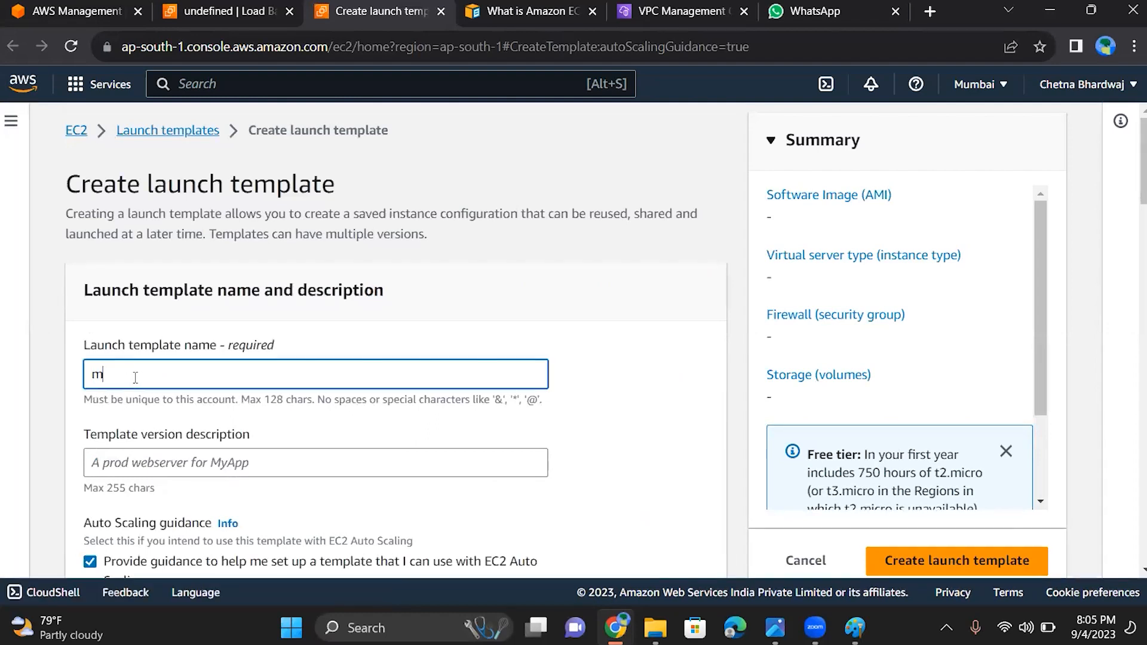
type("yami")
scroll(135, 378, "down", 3)
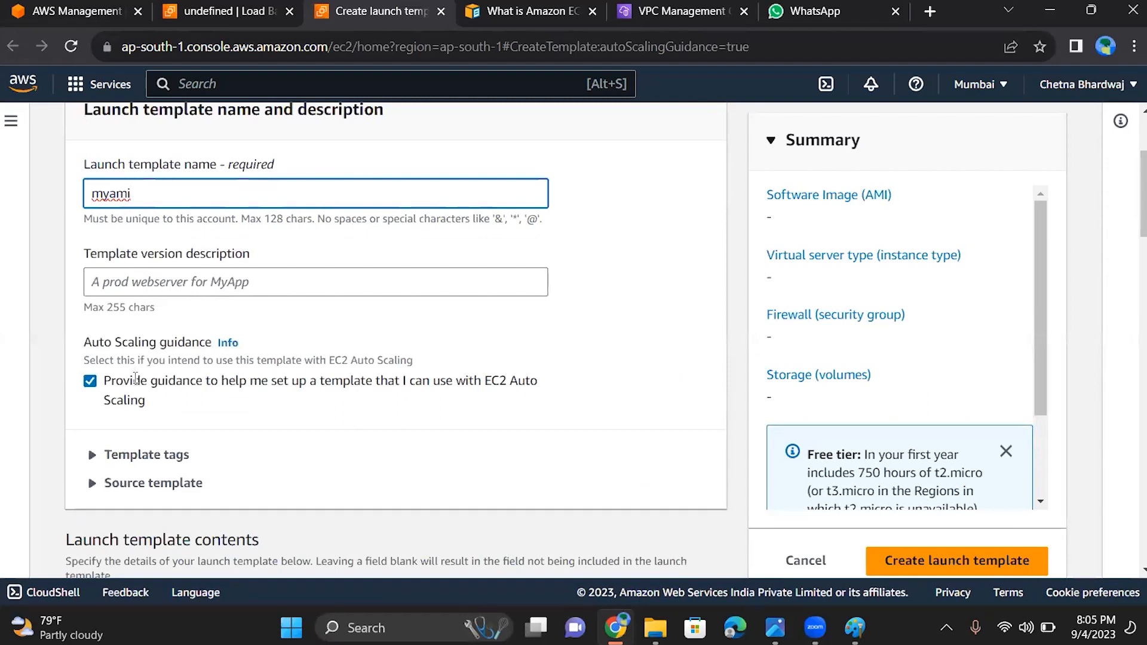
key("Tab")
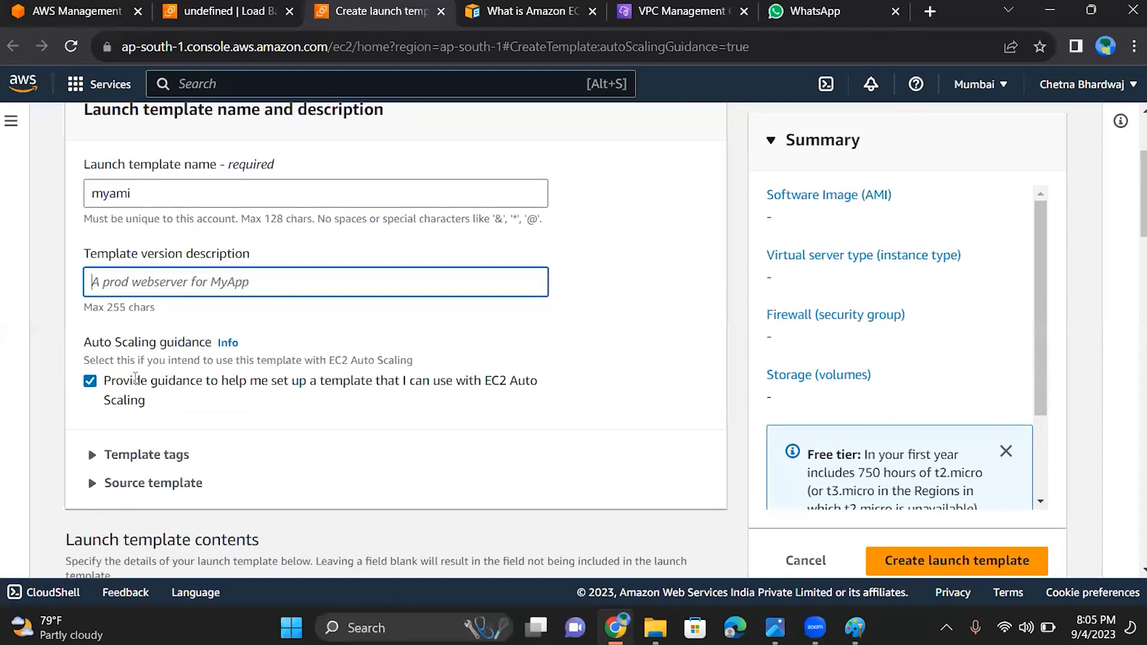
type("mm")
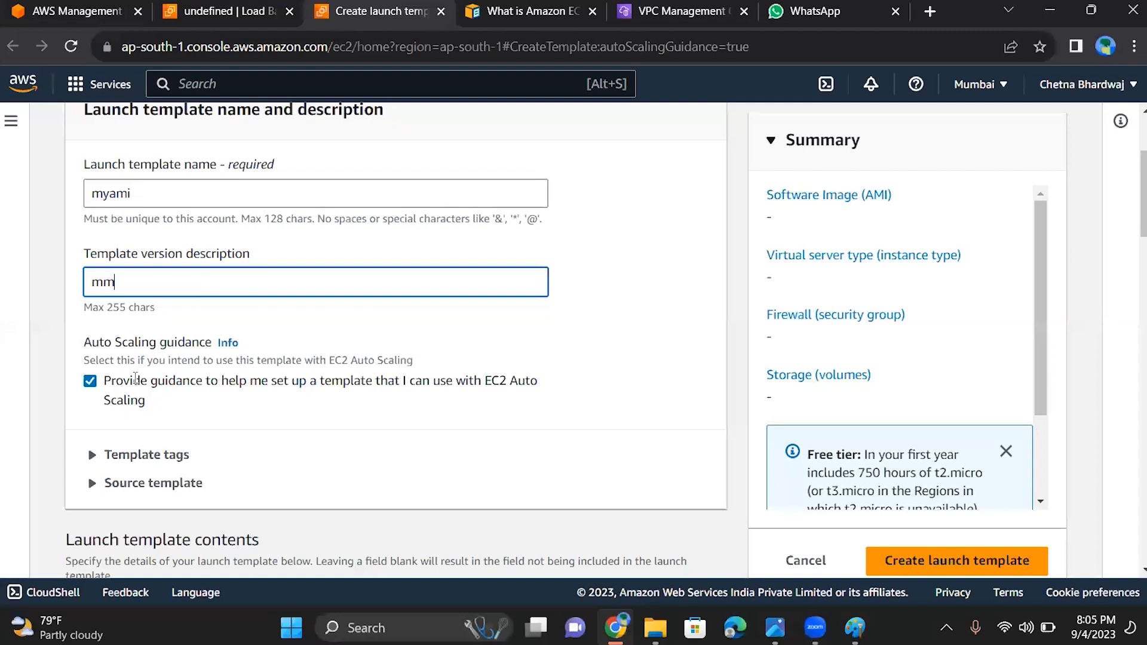
Try to create the launch template myami without choosing an AMI or instance type
scroll(135, 377, "down", 10)
scroll(135, 377, "down", 15)
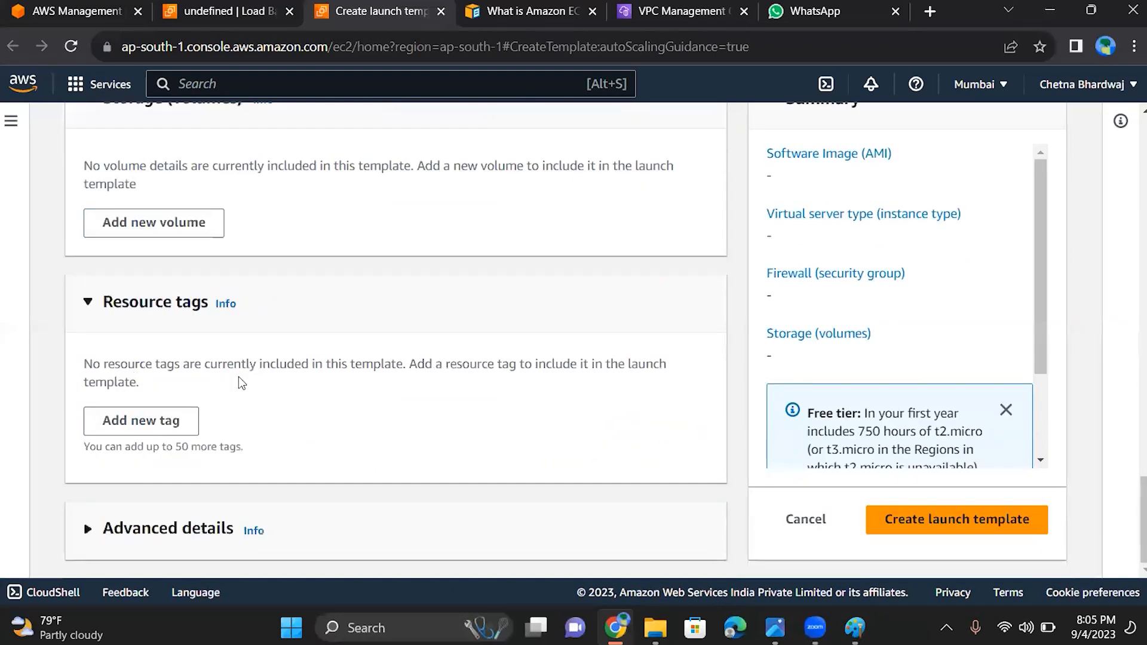
left_click(1022, 531)
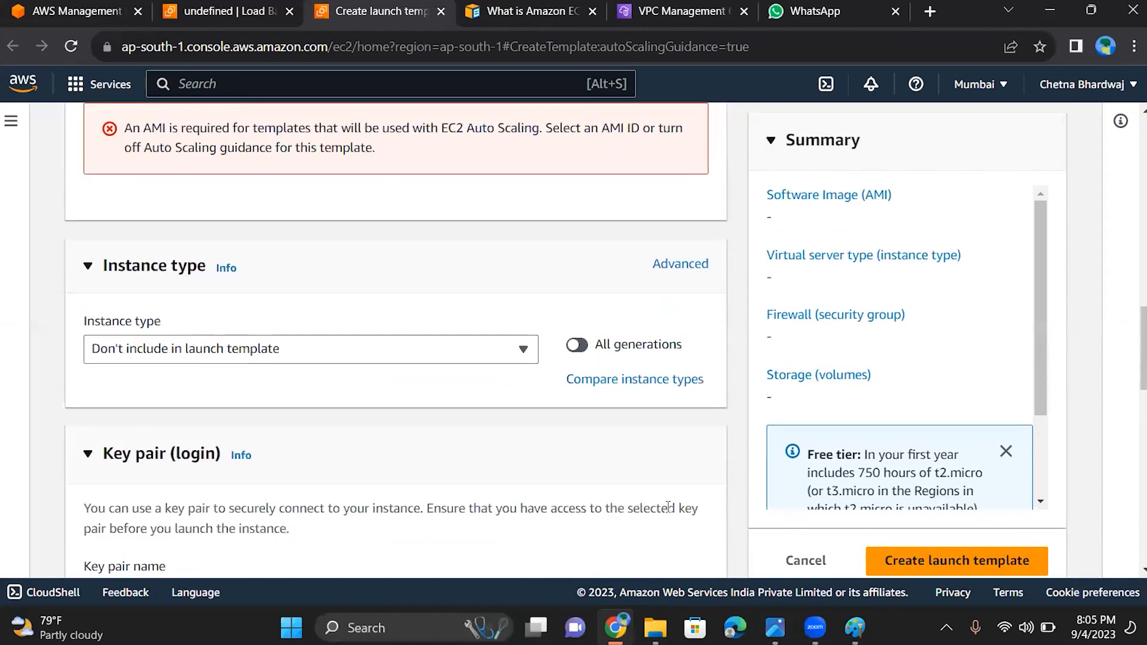
Leave the unfinished launch template form and open the EC2 Auto Scaling Groups page
scroll(556, 399, "up", 3)
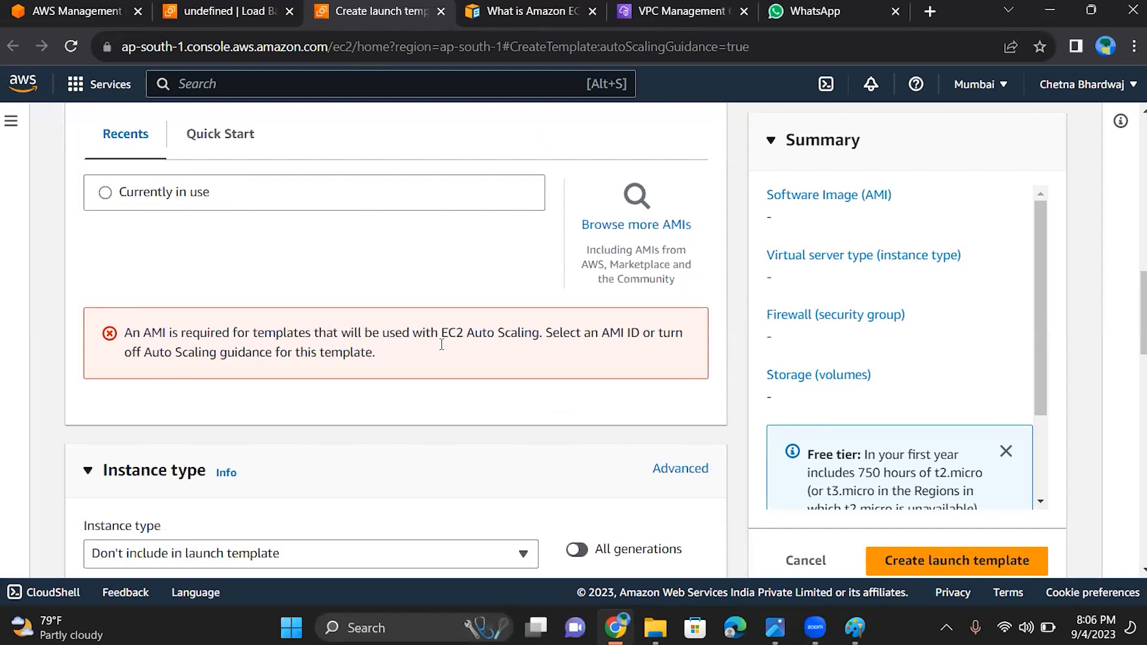
left_click(77, 89)
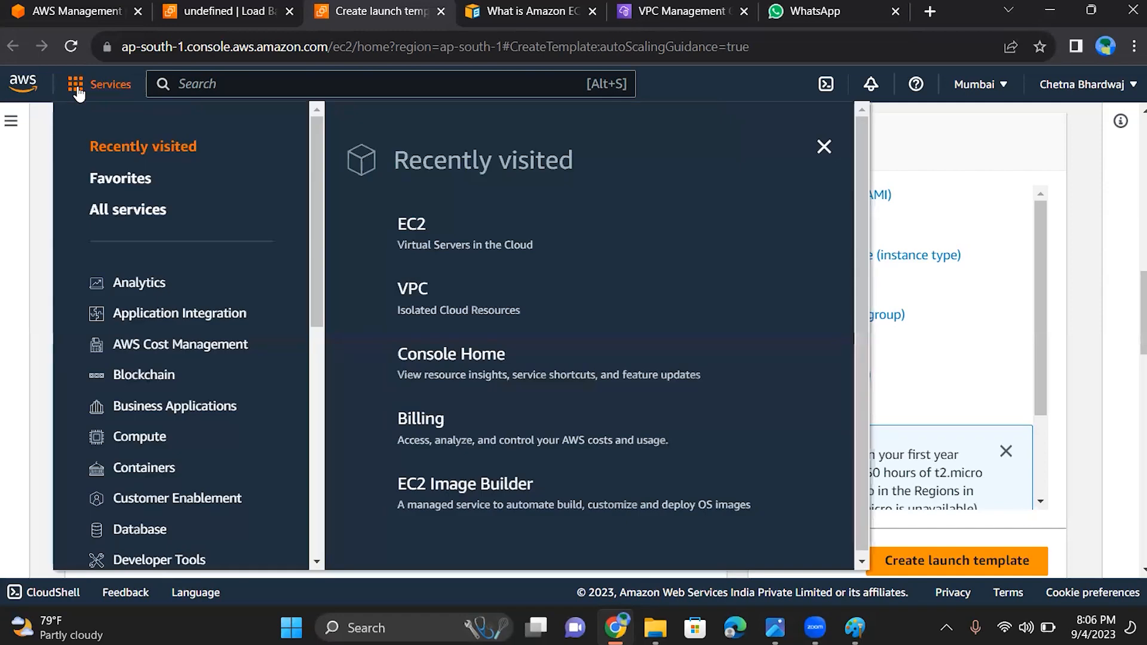
left_click(77, 90)
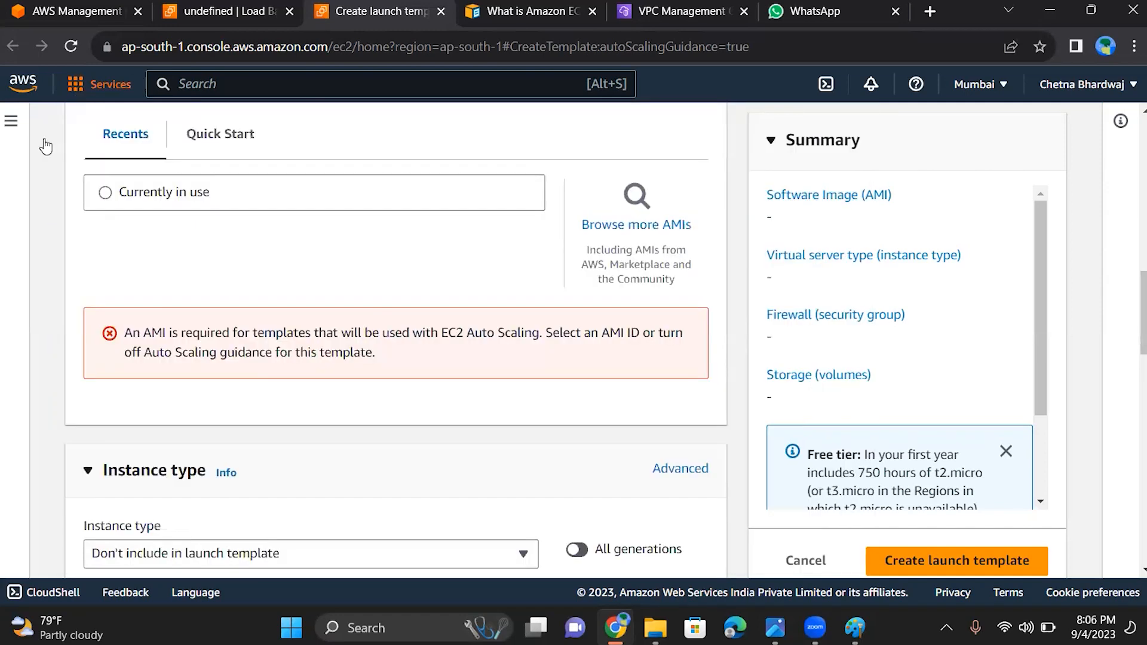
left_click(12, 122)
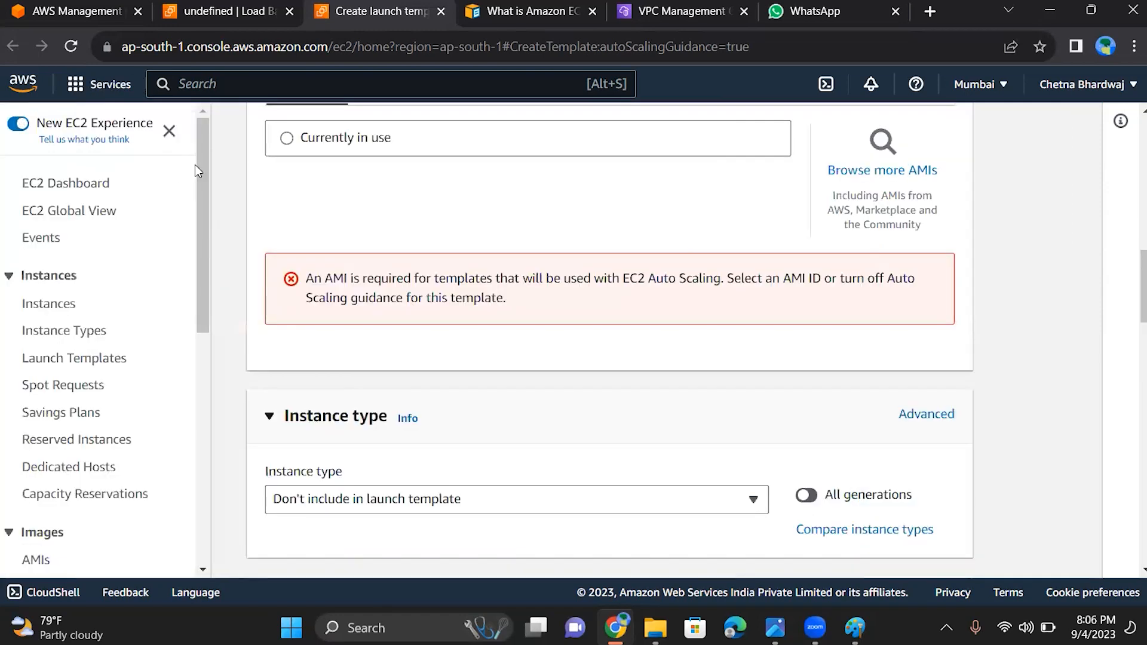
scroll(199, 180, "down", 8)
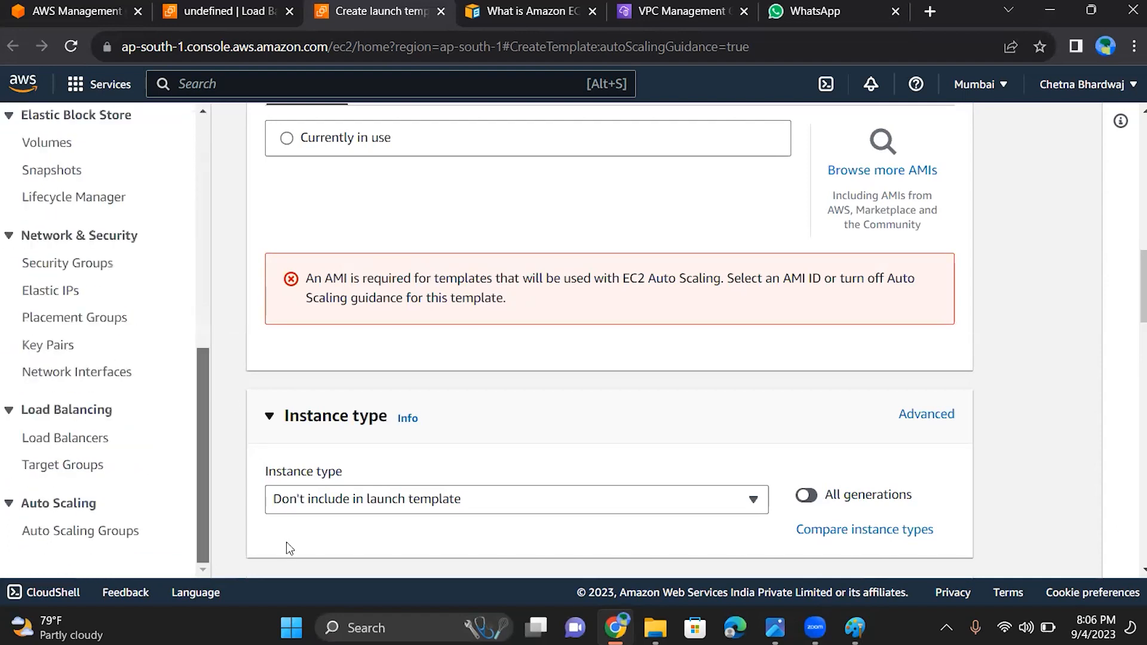
left_click(128, 533)
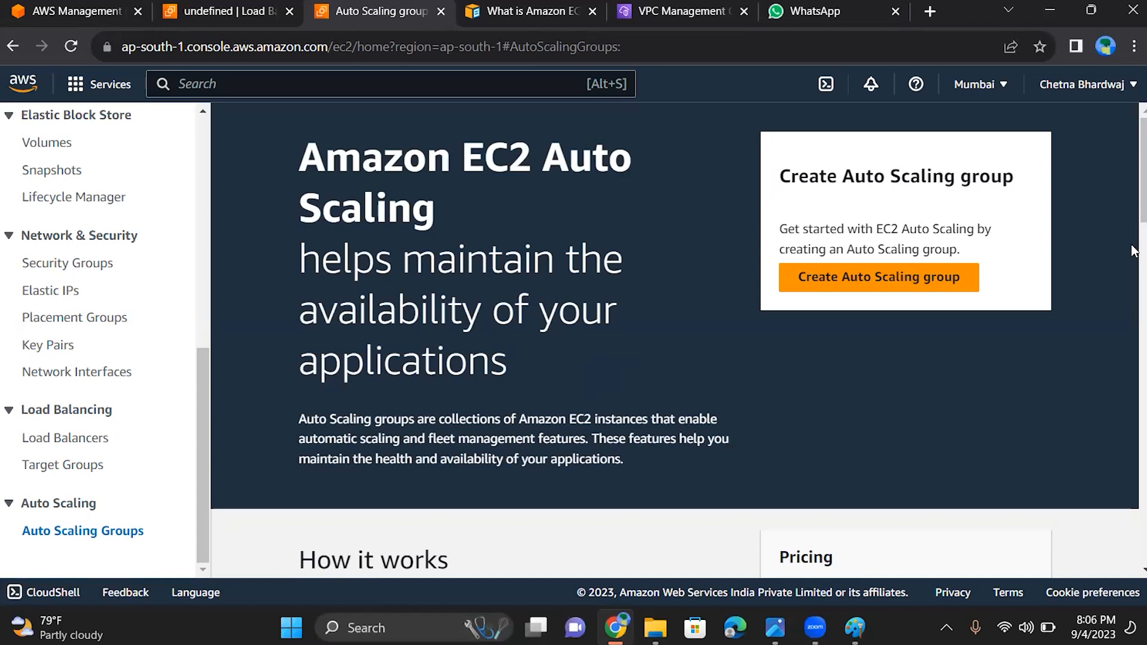
Read the Amazon EC2 Auto Scaling overview, covering how it works, capacity settings, and related services
scroll(1133, 217, "down", 2)
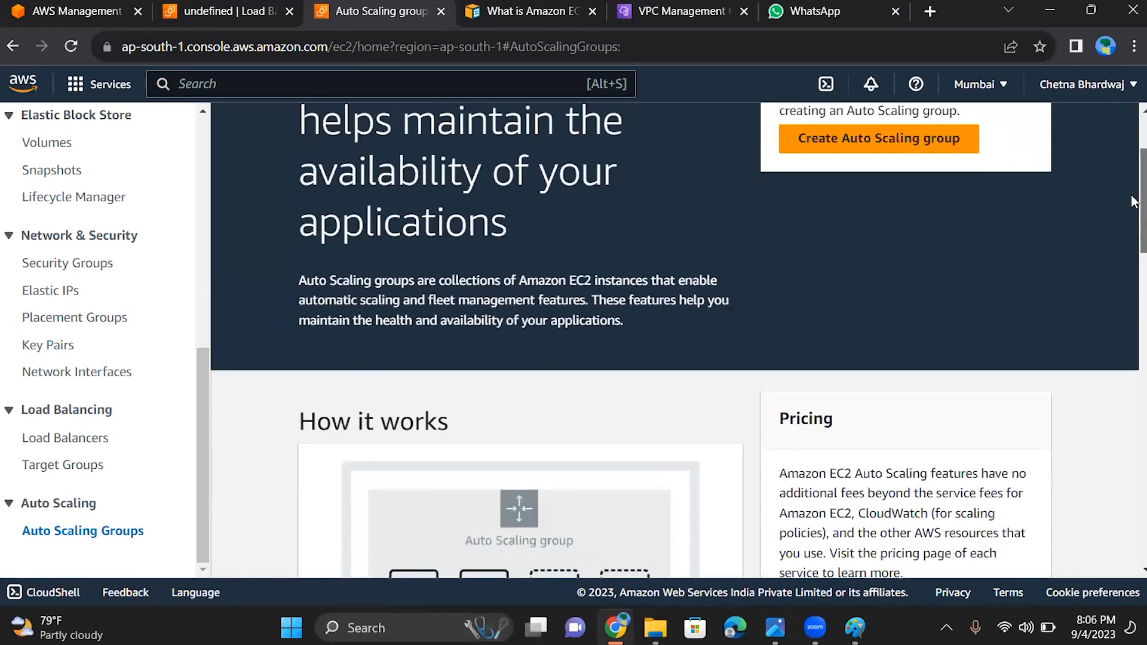
scroll(1133, 217, "up", 2)
scroll(1133, 215, "down", 1)
scroll(1134, 216, "down", 1)
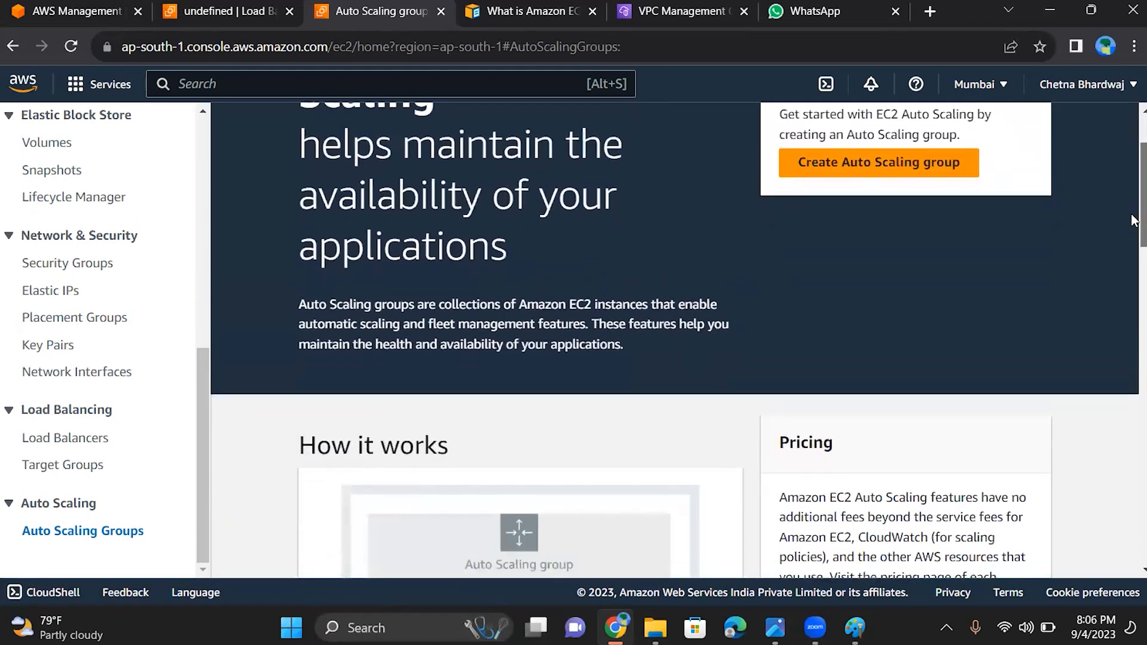
scroll(1134, 218, "up", 1)
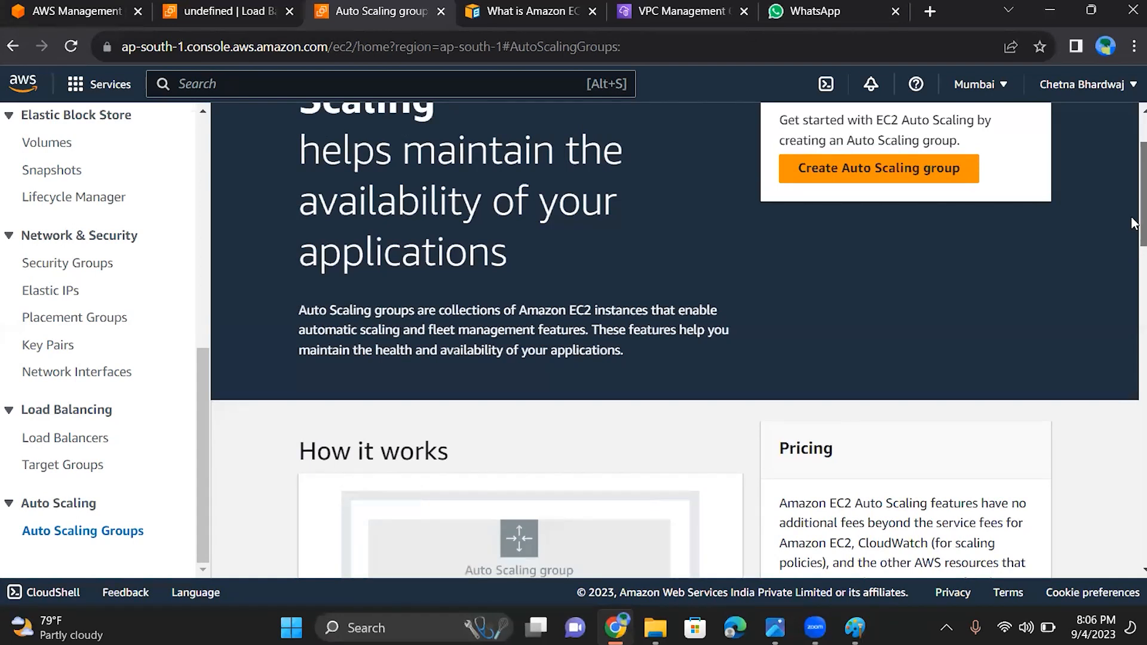
scroll(1132, 219, "down", 3)
scroll(1133, 359, "down", 12)
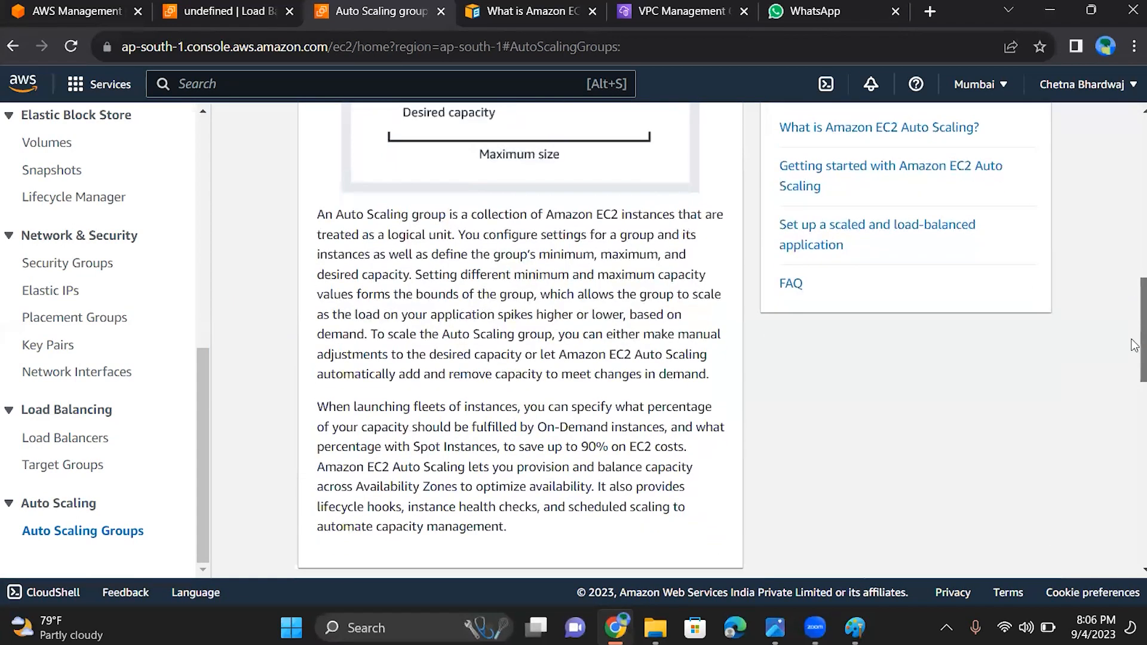
scroll(1133, 515, "down", 5)
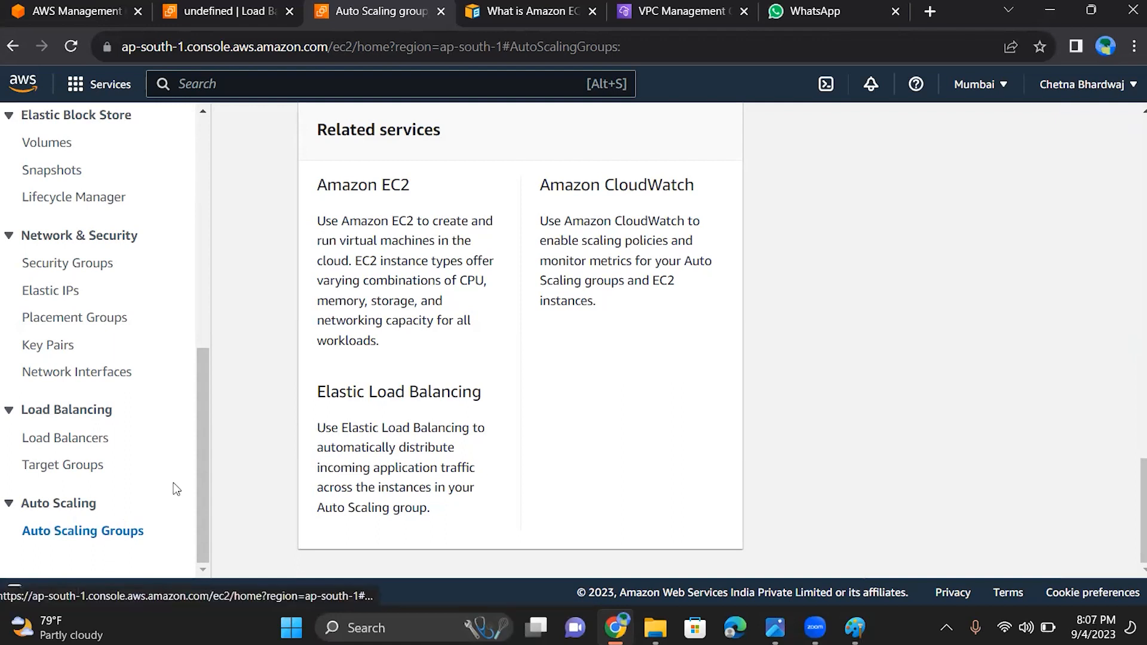
Open the EC2 Dashboard to check the region's resources, and switch to the Auto Scaling slide in the image viewer
left_click_drag(202, 483, 209, 83)
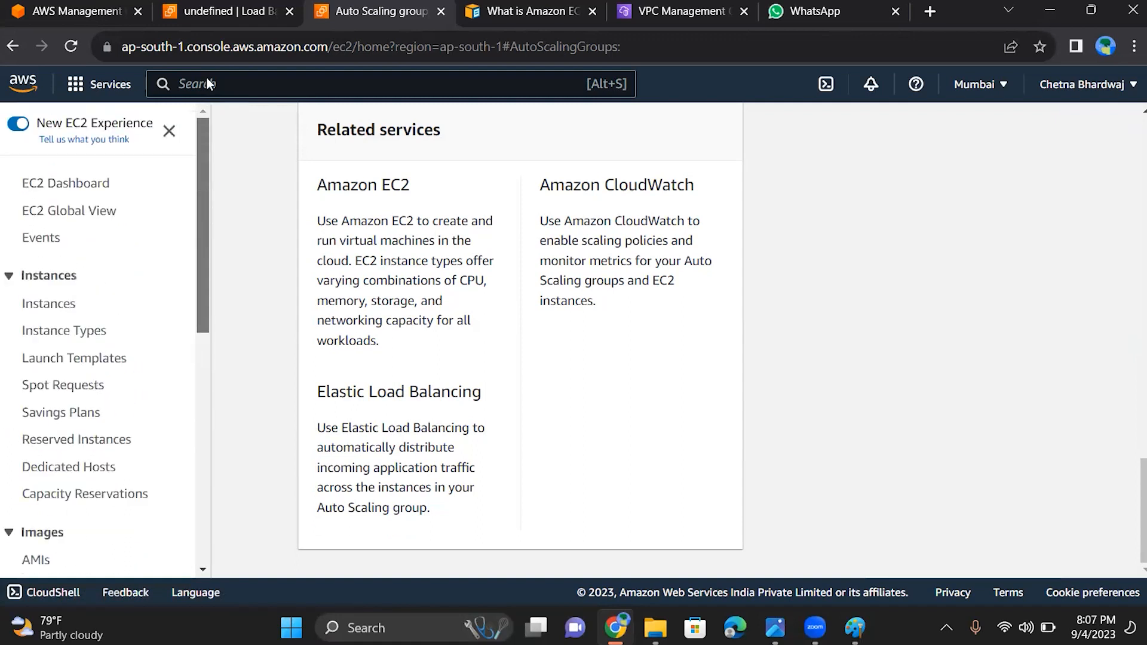
left_click(107, 183)
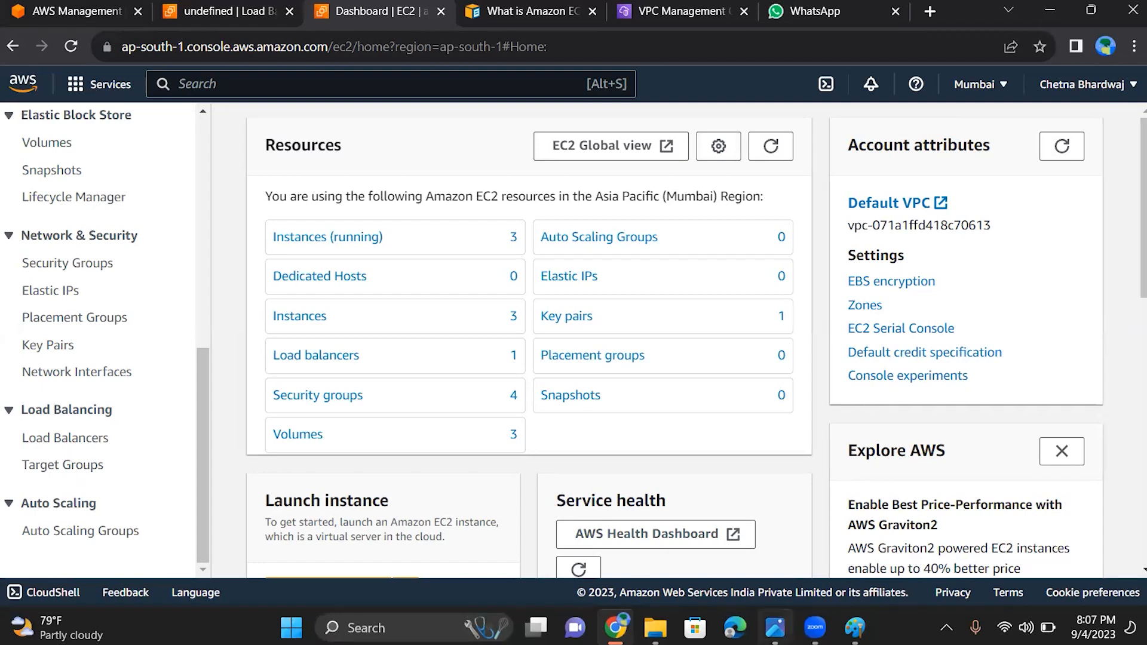
left_click(775, 627)
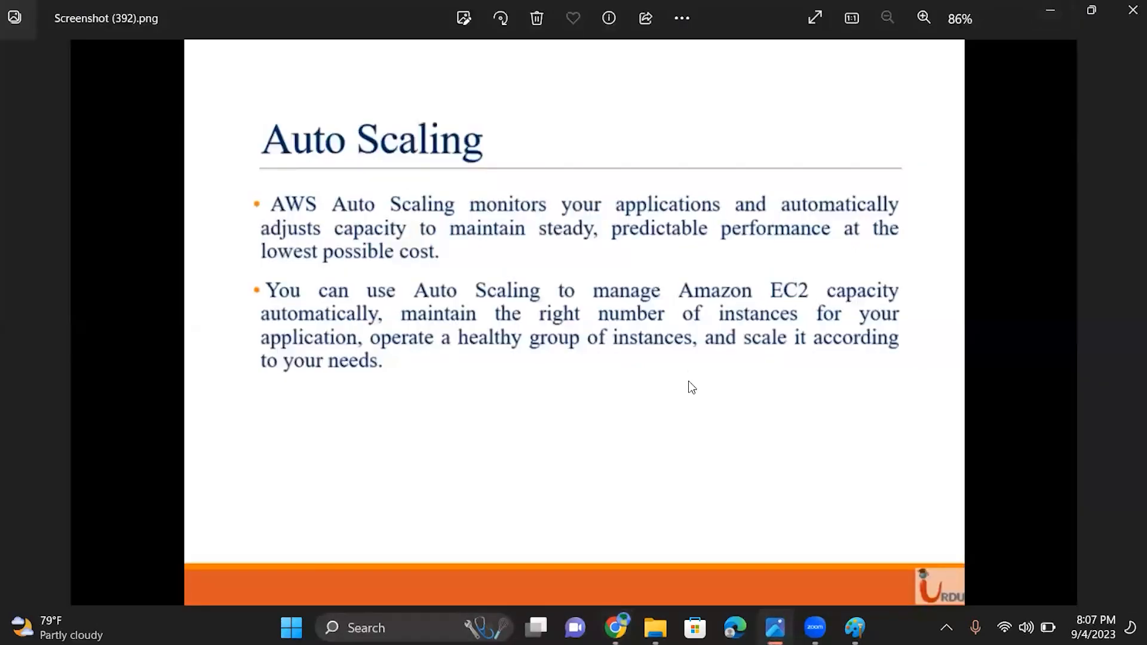